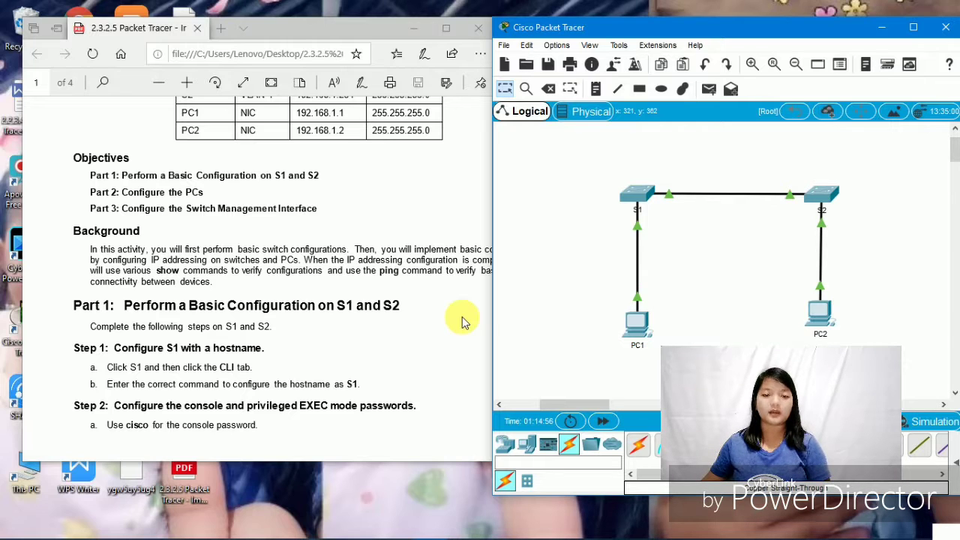
- Open switch S1's CLI and position its window beside the lab PDF
scroll(446, 317, down, 1)
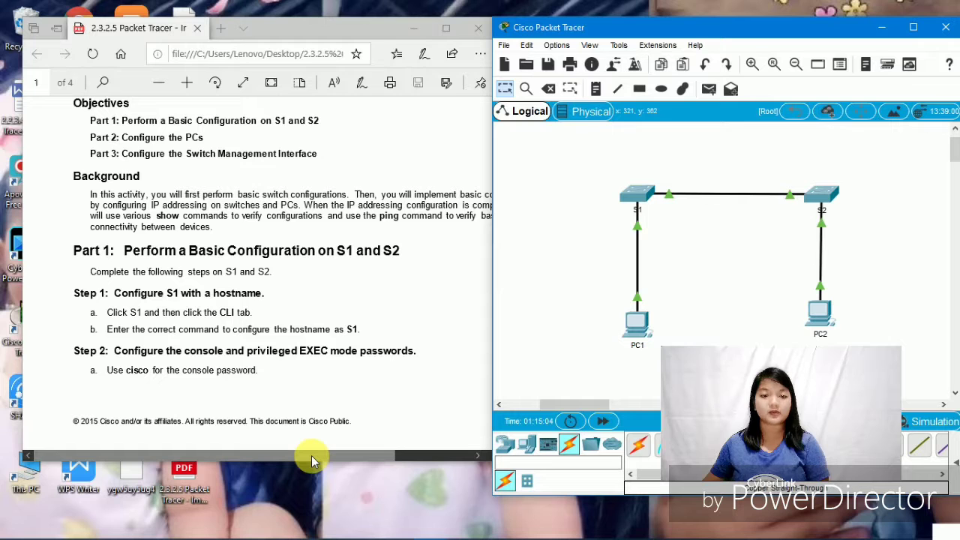
drag(313, 456, 356, 442)
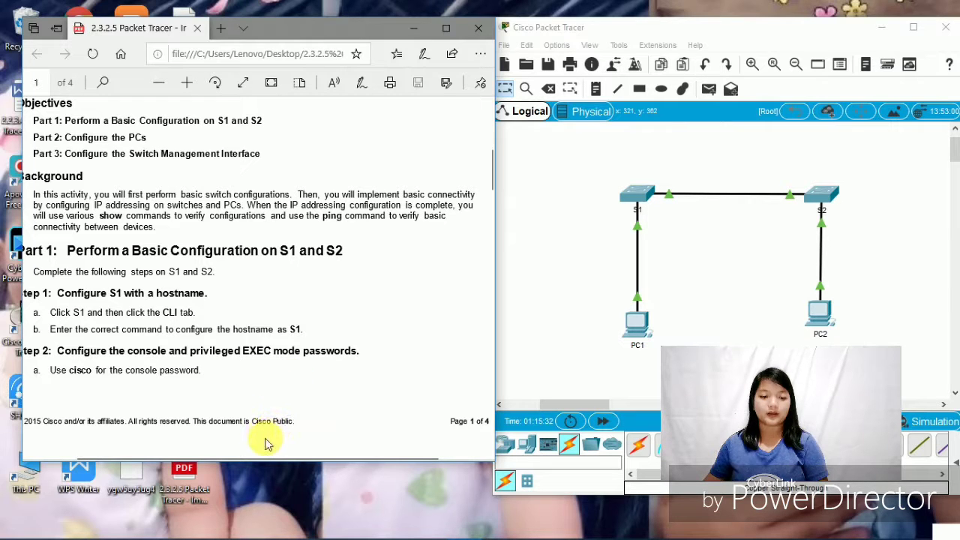
drag(265, 458, 230, 457)
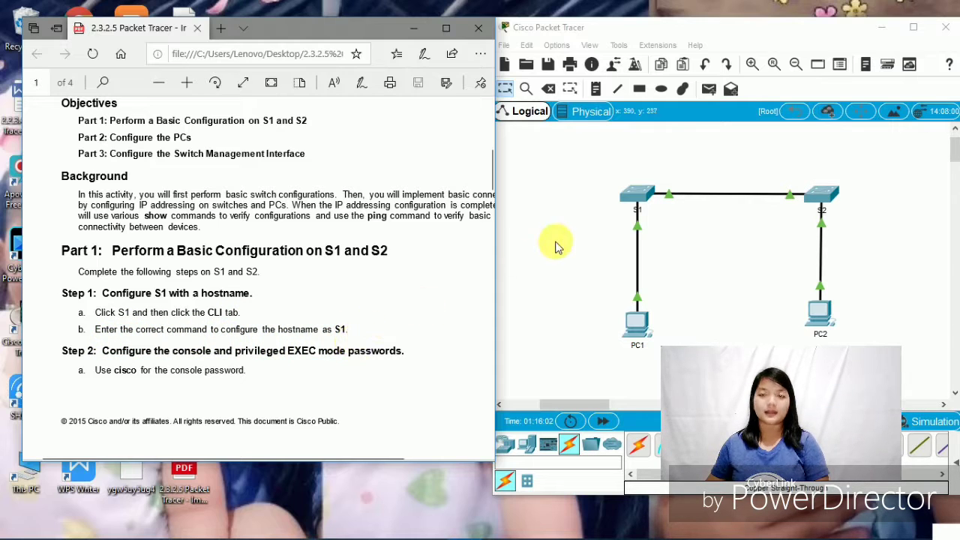
click(639, 194)
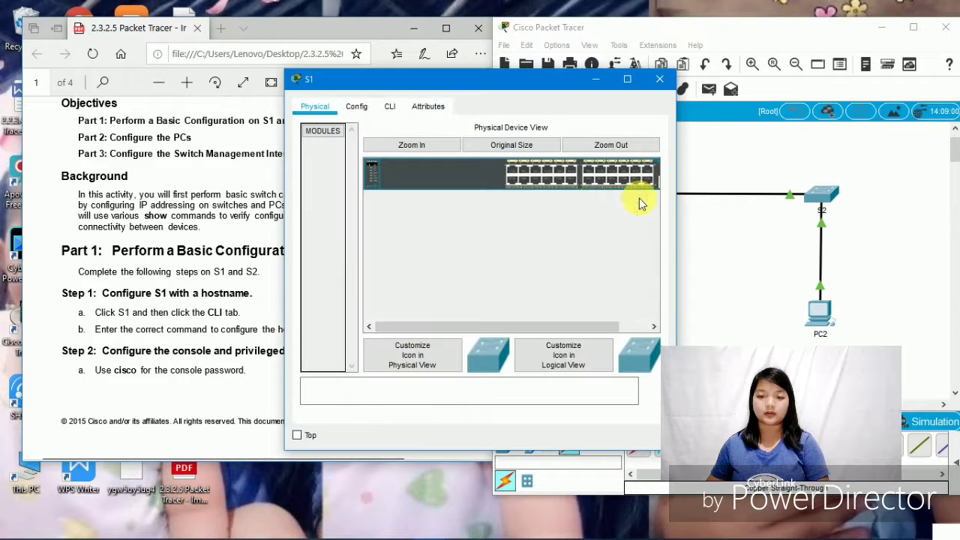
click(390, 106)
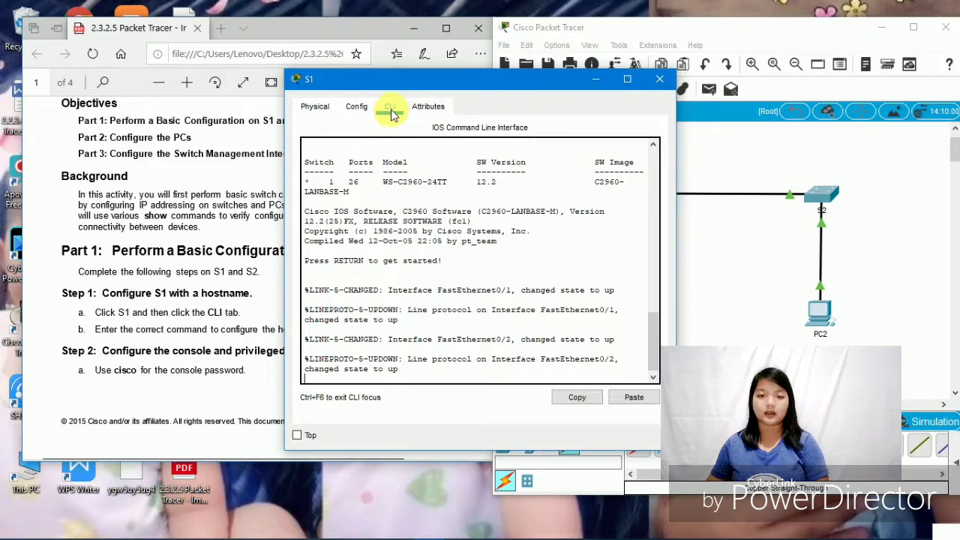
double_click(430, 84)
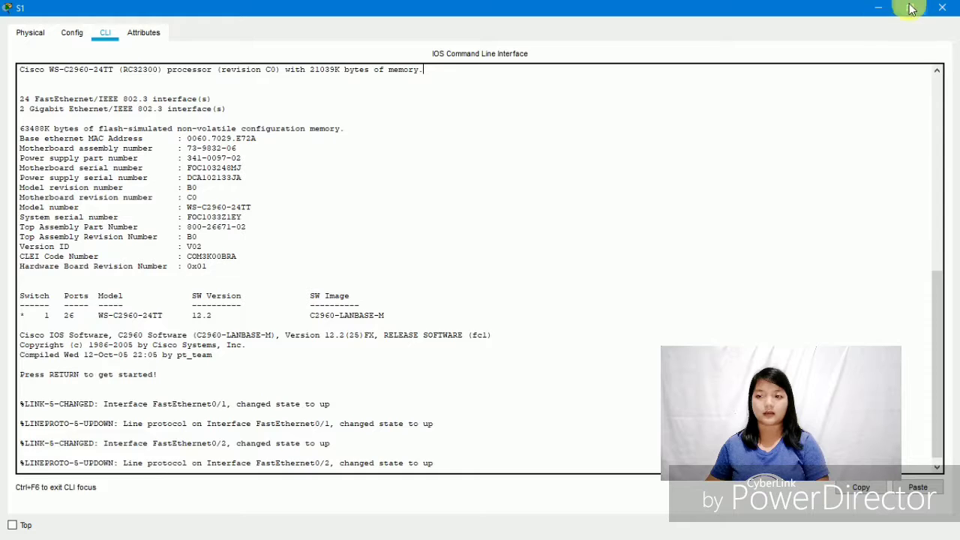
click(912, 9)
click(697, 30)
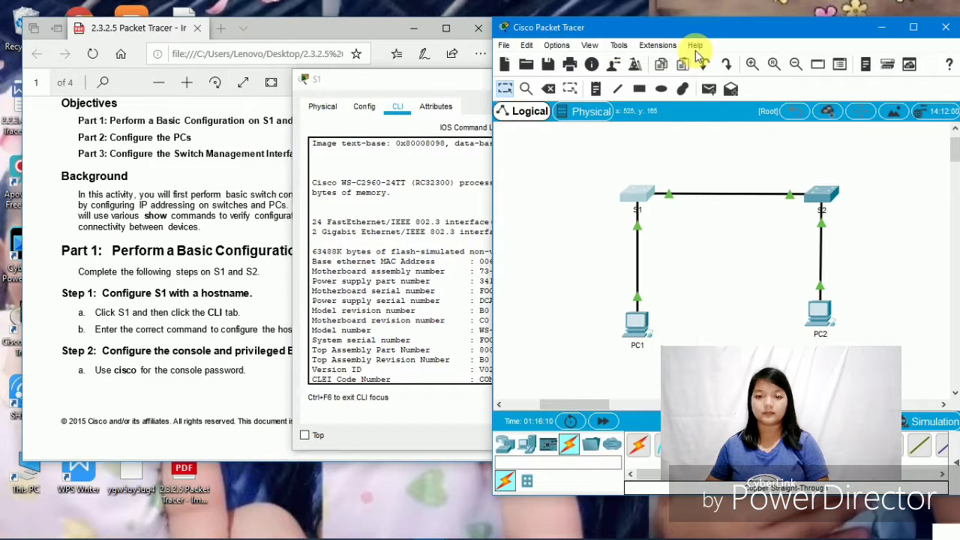
click(441, 79)
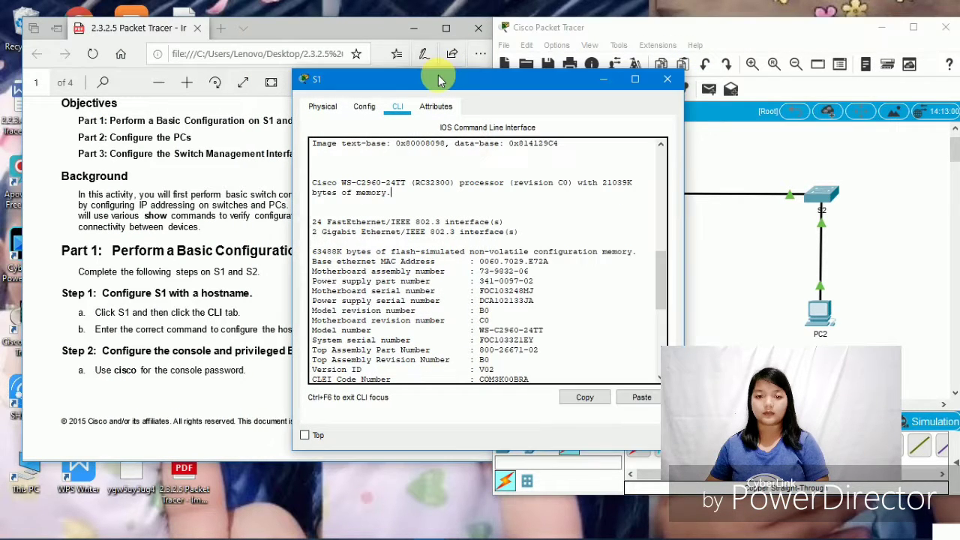
drag(453, 82, 595, 47)
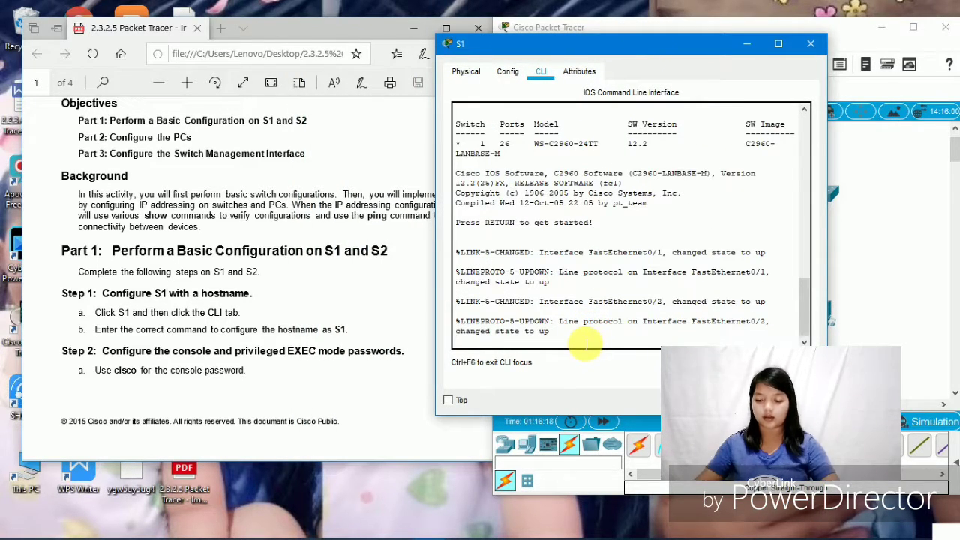
- Run enable and config t on S1, then set its hostname to S1
key(Return)
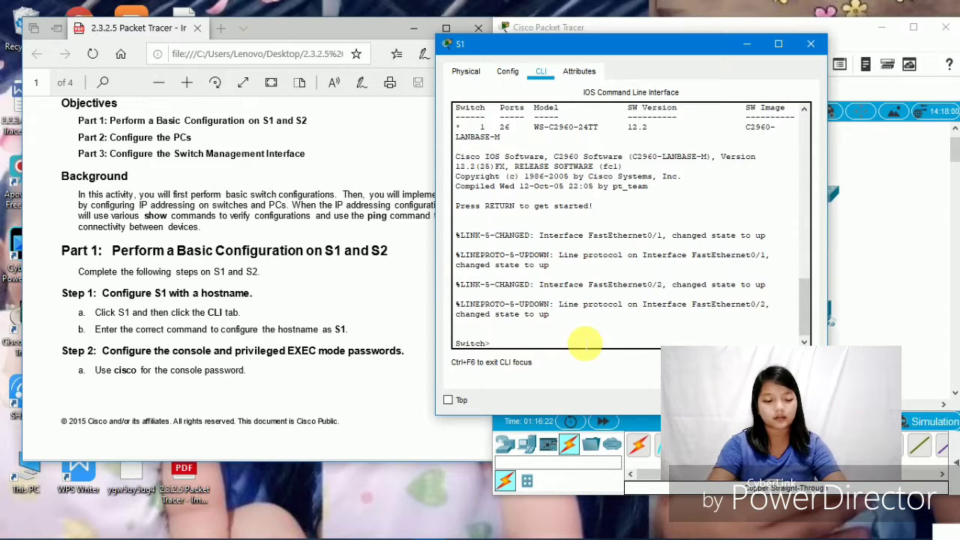
text(ena)
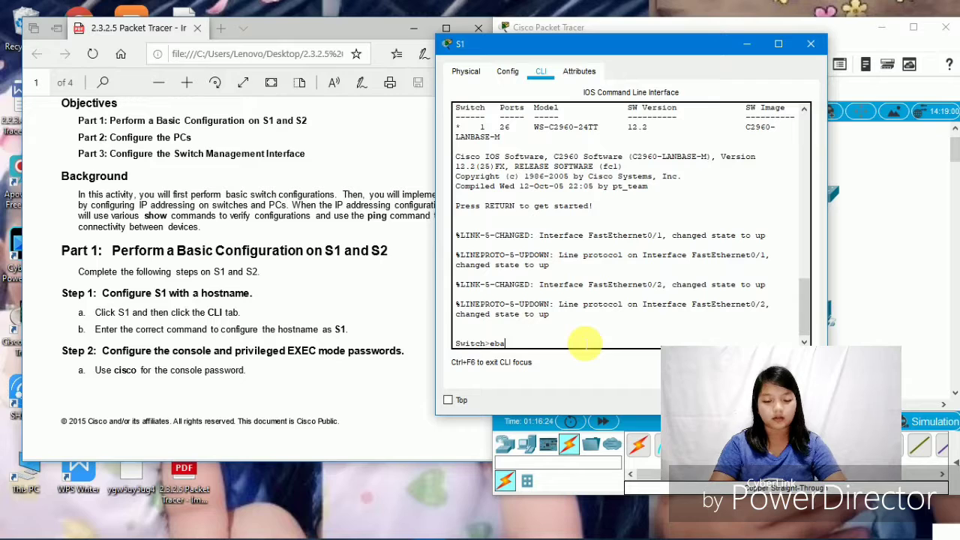
text(bl)
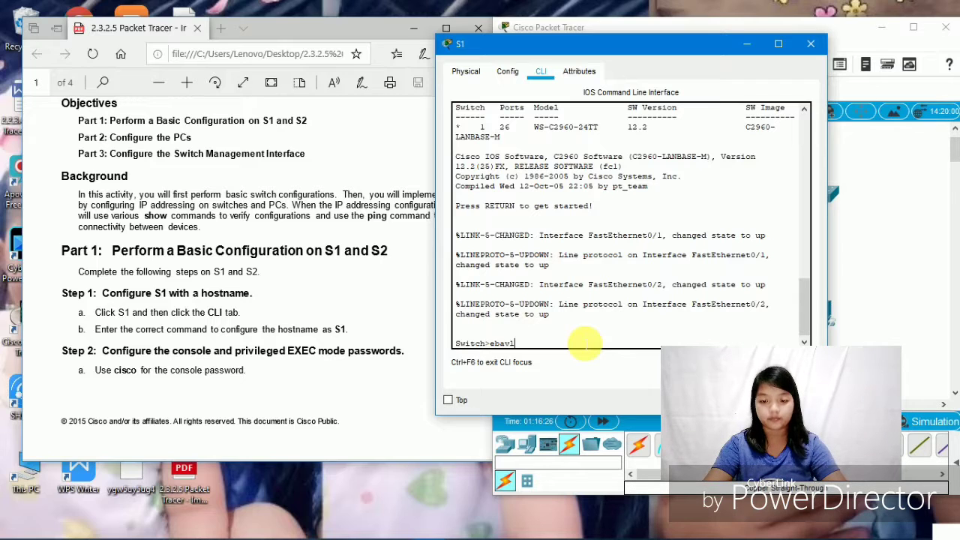
key(BackSpace)
key(BackSpace)
key(BackSpace)
key(BackSpace)
text(na)
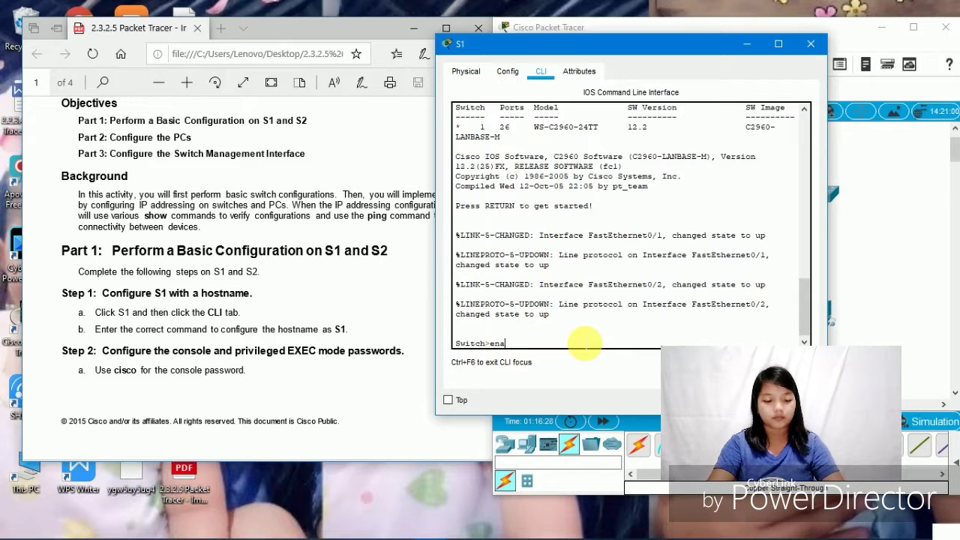
text(ble)
key(Return)
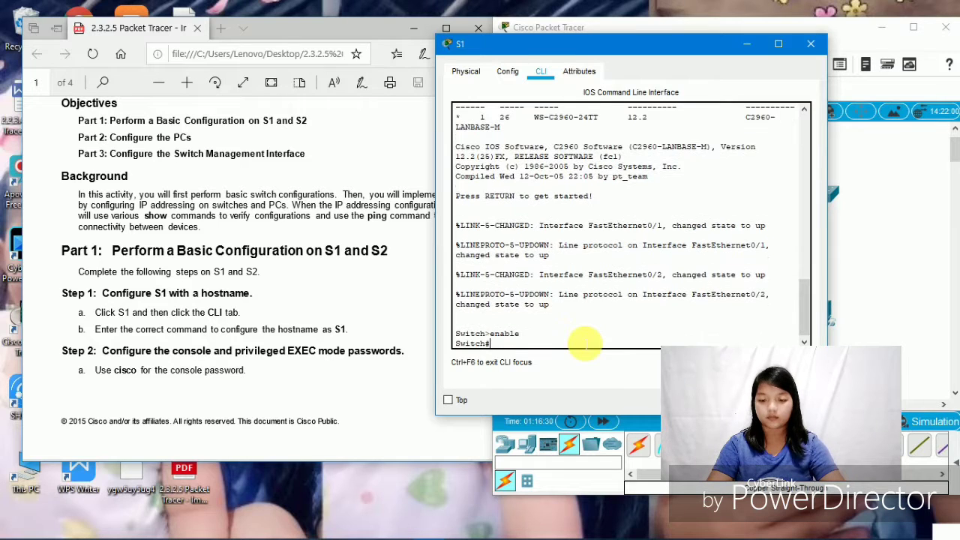
text(c)
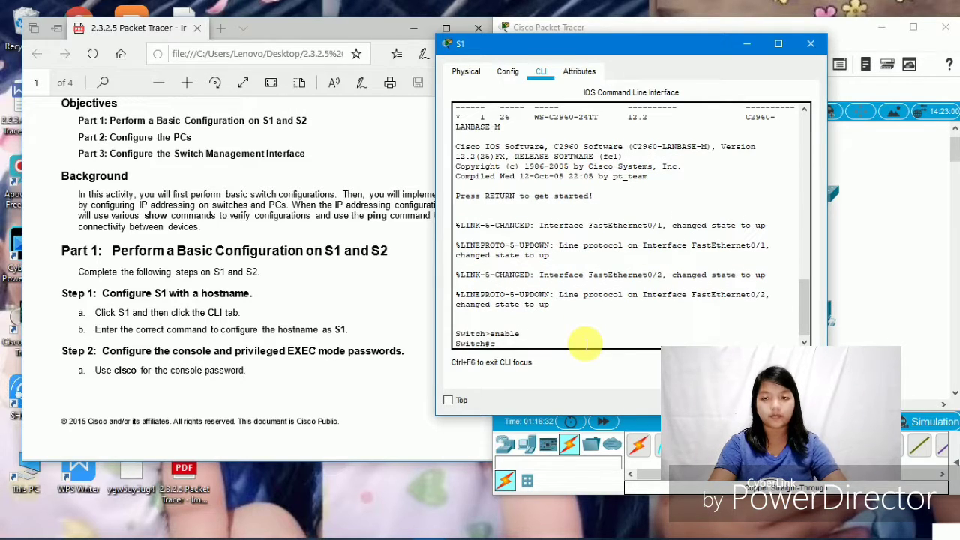
text(onfi)
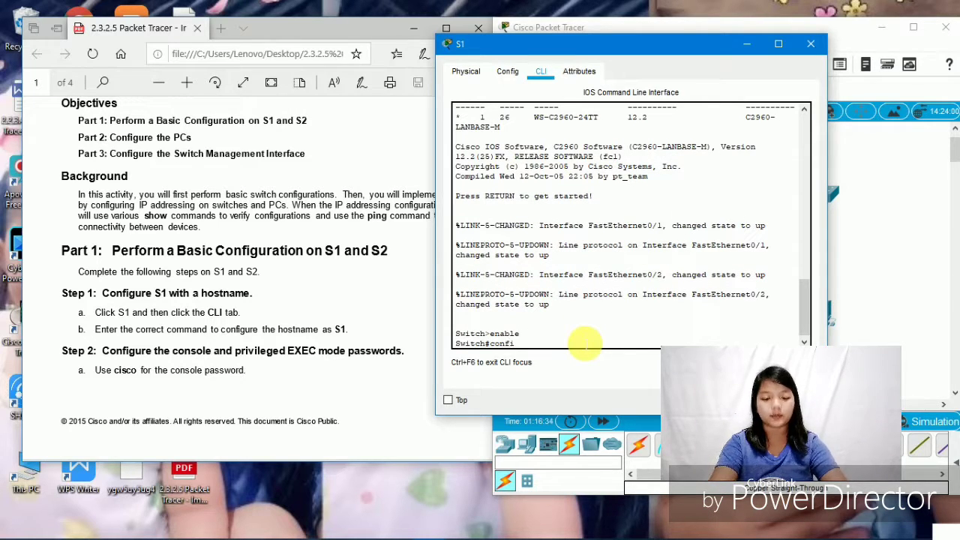
text(g t)
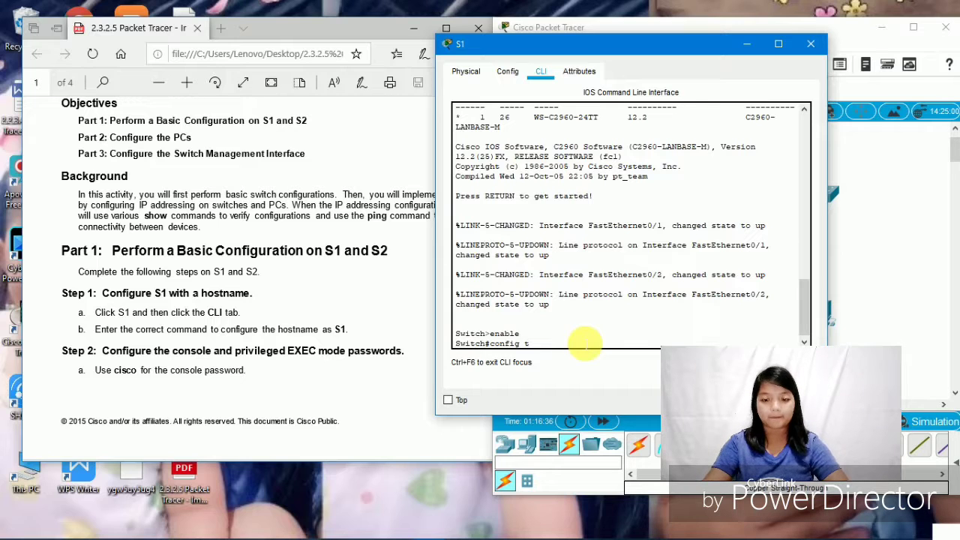
key(Return)
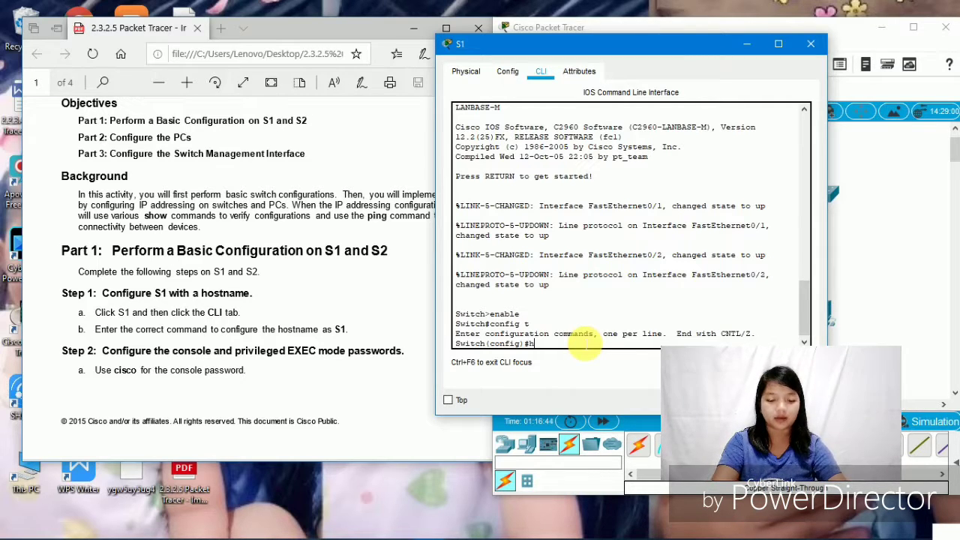
text(ostname)
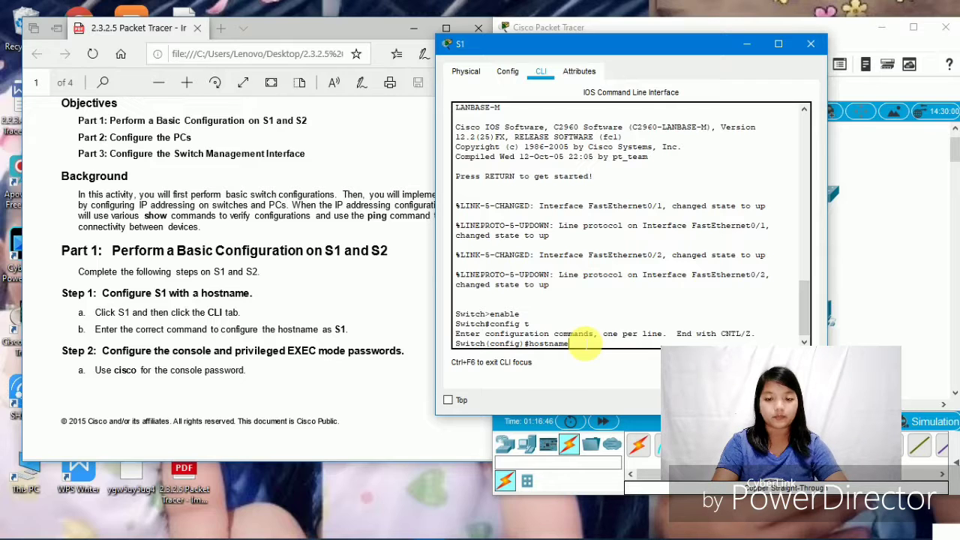
text( S)
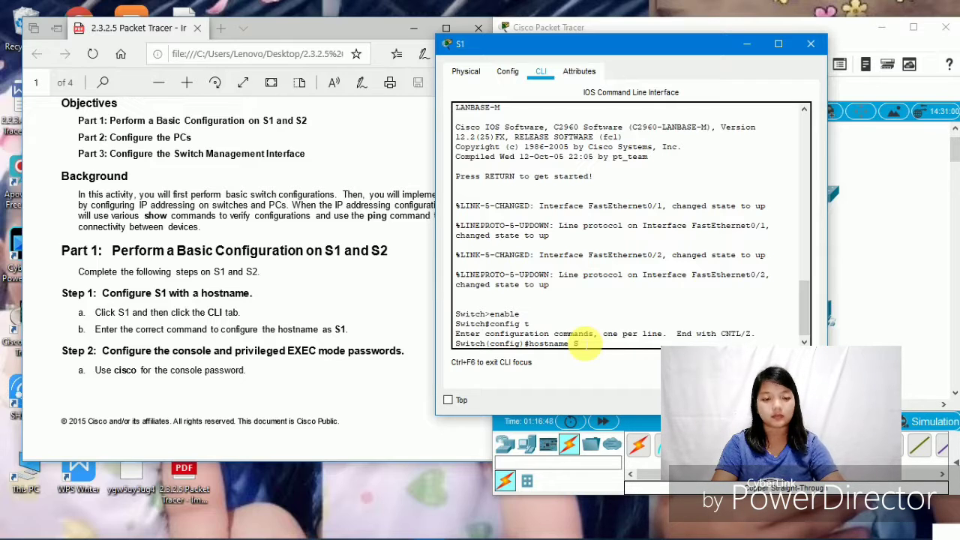
text(1)
key(Return)
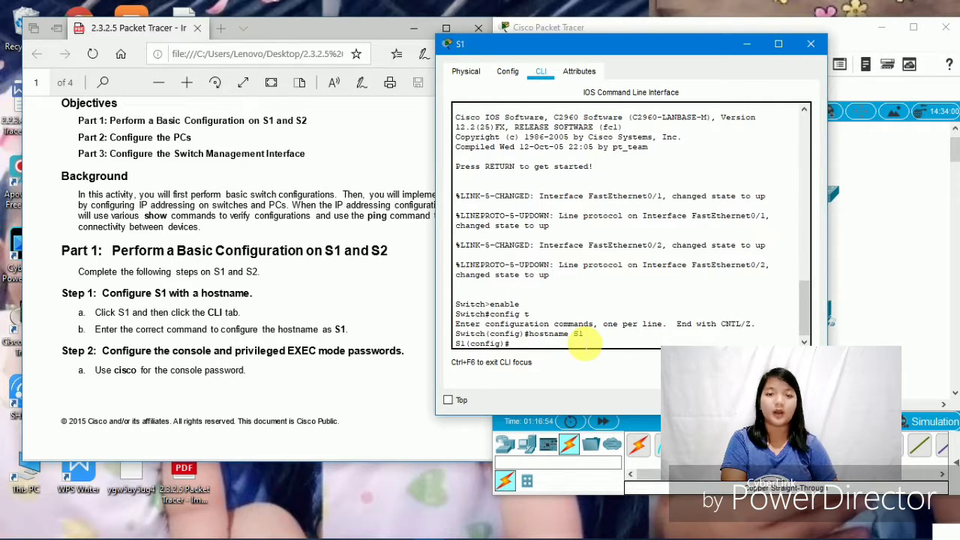
- Scroll the lab PDF to page 2's Step 2 password instructions
scroll(321, 352, down, 4)
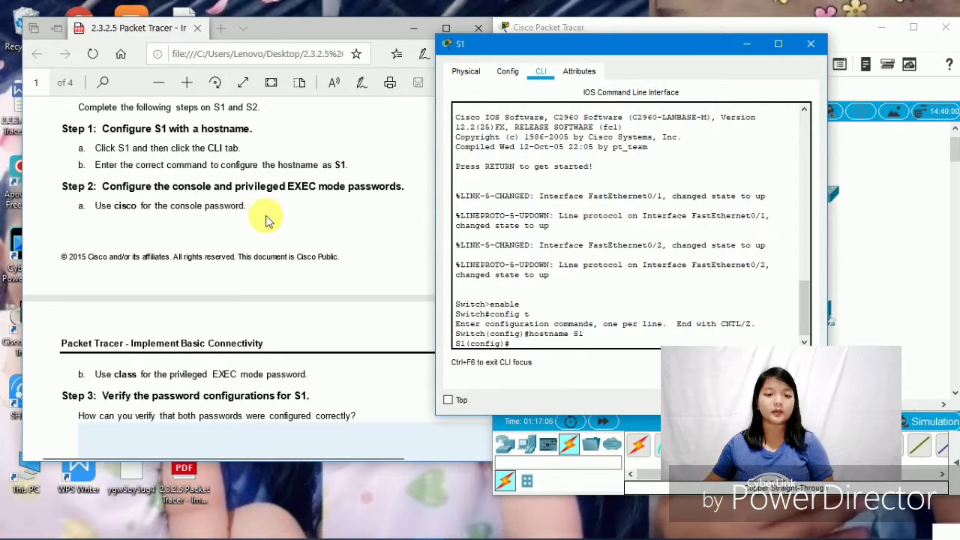
scroll(270, 222, down, 3)
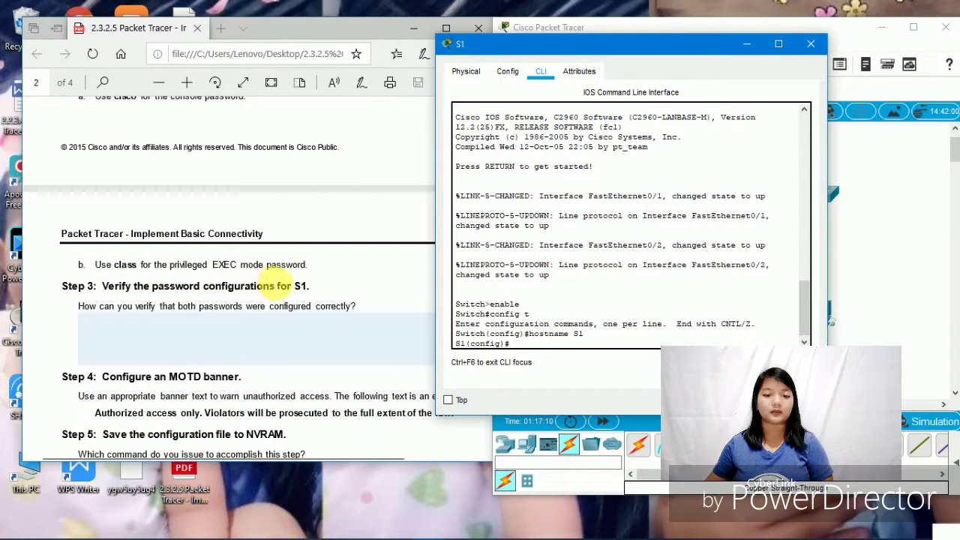
scroll(270, 284, up, 6)
scroll(274, 283, up, 11)
scroll(274, 284, down, 8)
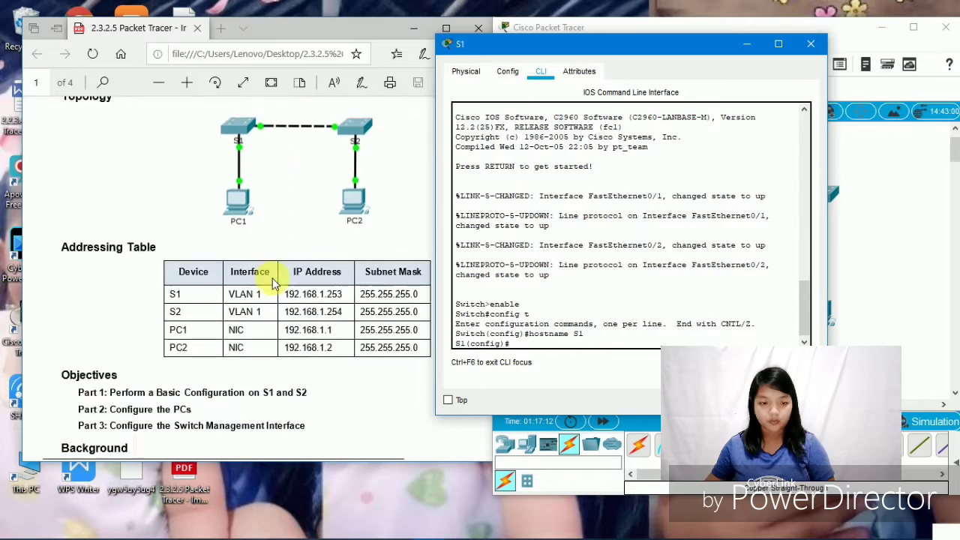
scroll(272, 284, down, 7)
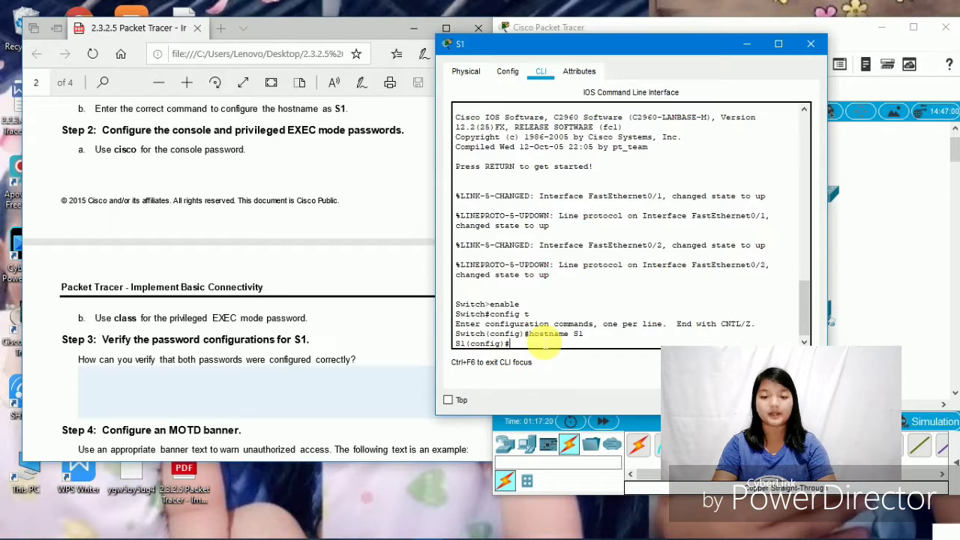
- Give line console 0 a password and require login on it
text(line)
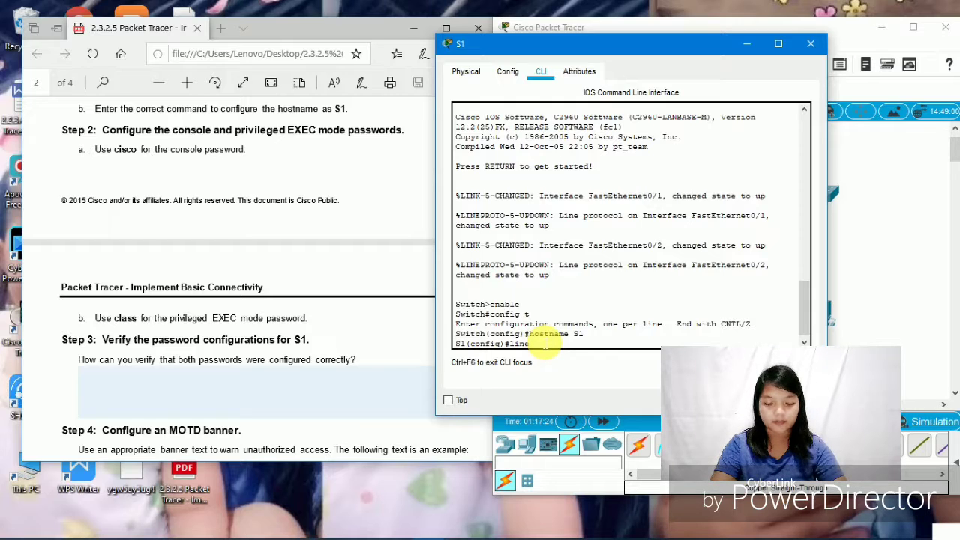
text( console)
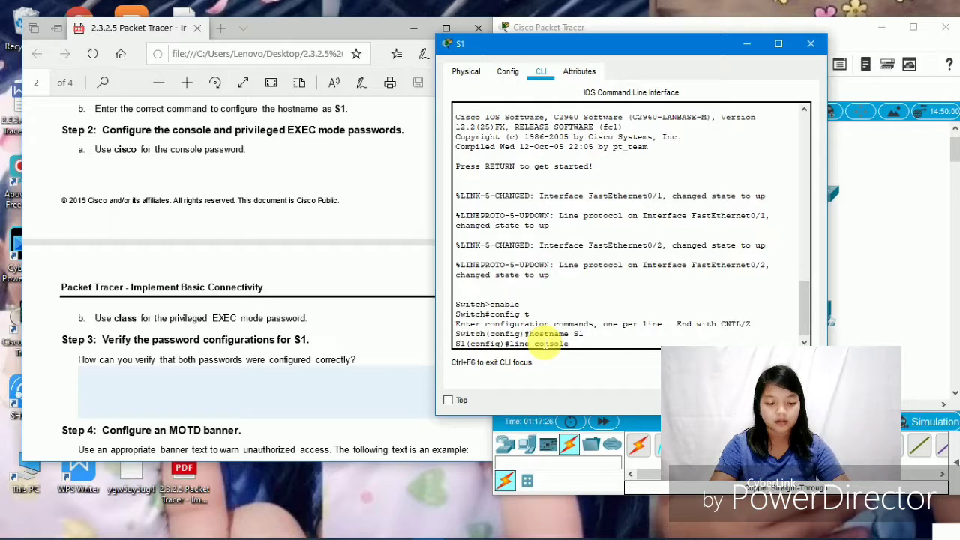
text( 0)
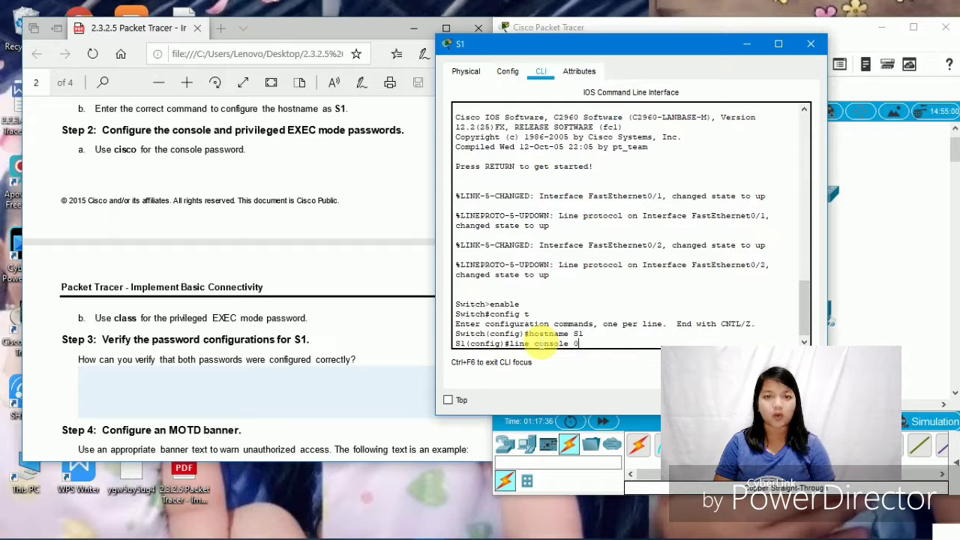
key(Return)
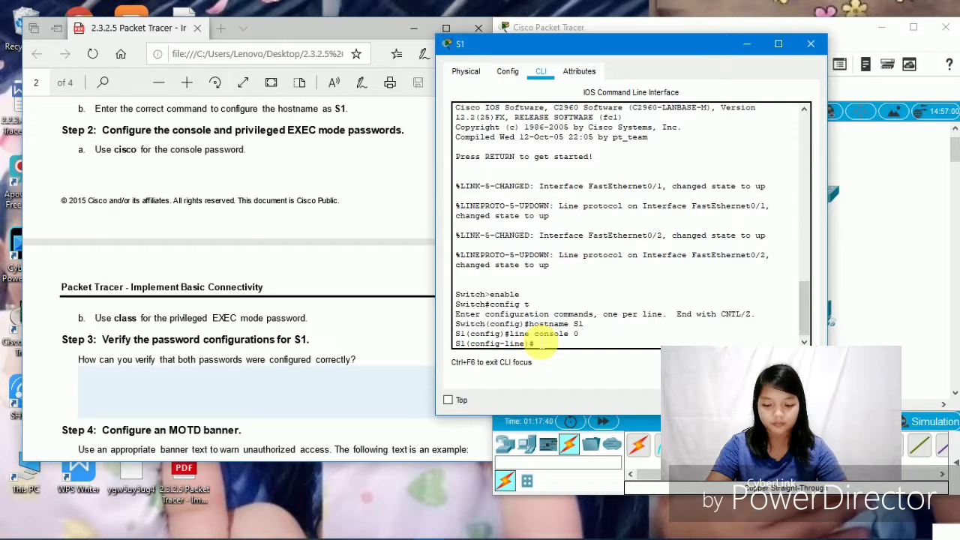
text(passwor)
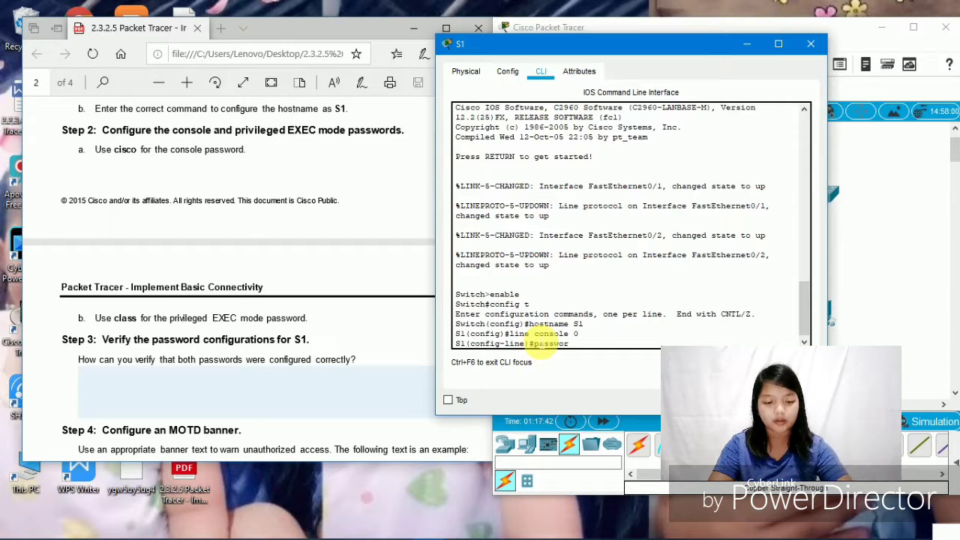
text(d cis)
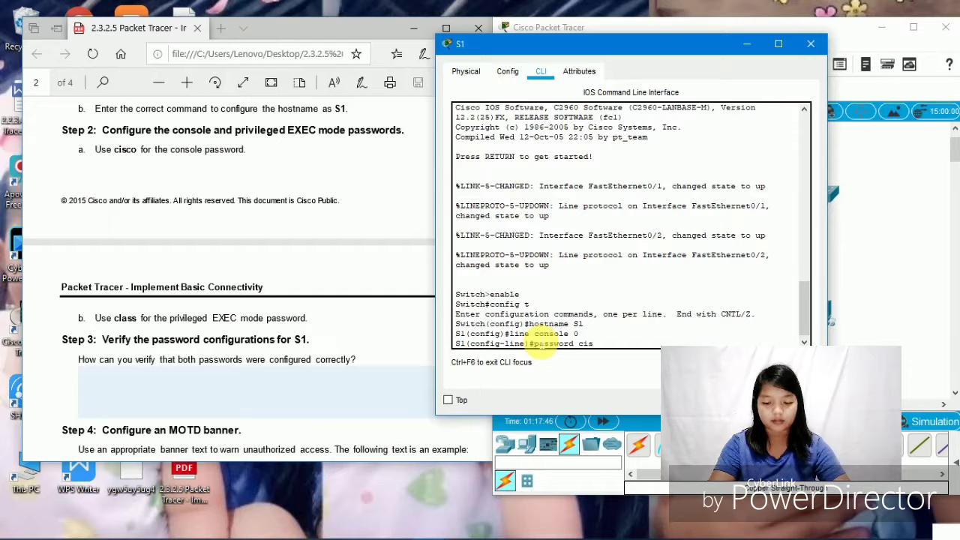
text(co)
key(Return)
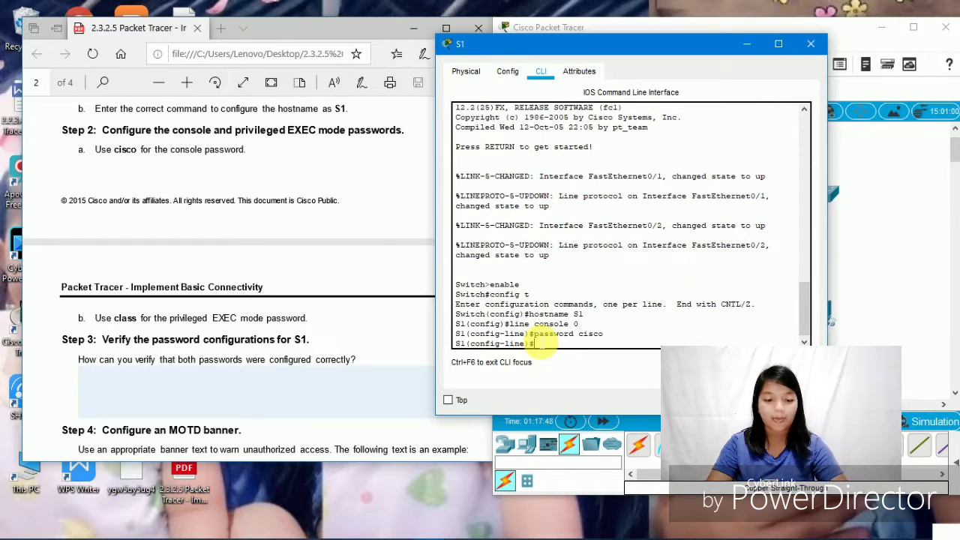
text(logi)
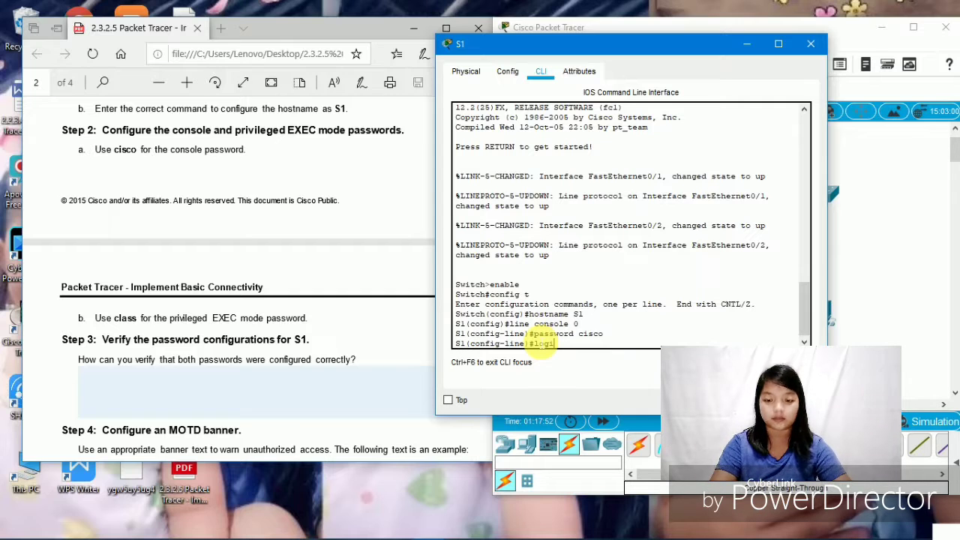
text(n)
key(Return)
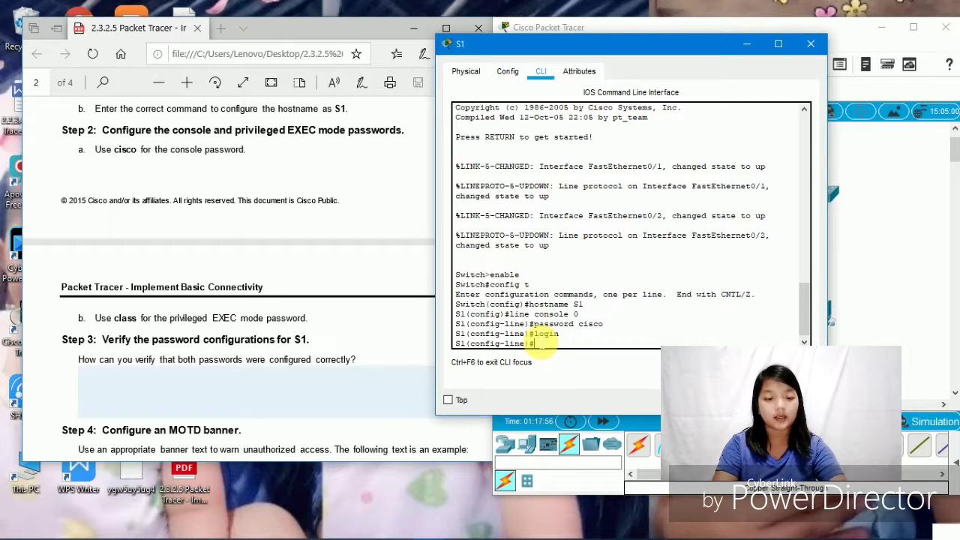
- Give vty lines 0–15 a password with login required, then exit configuration mode
text(line)
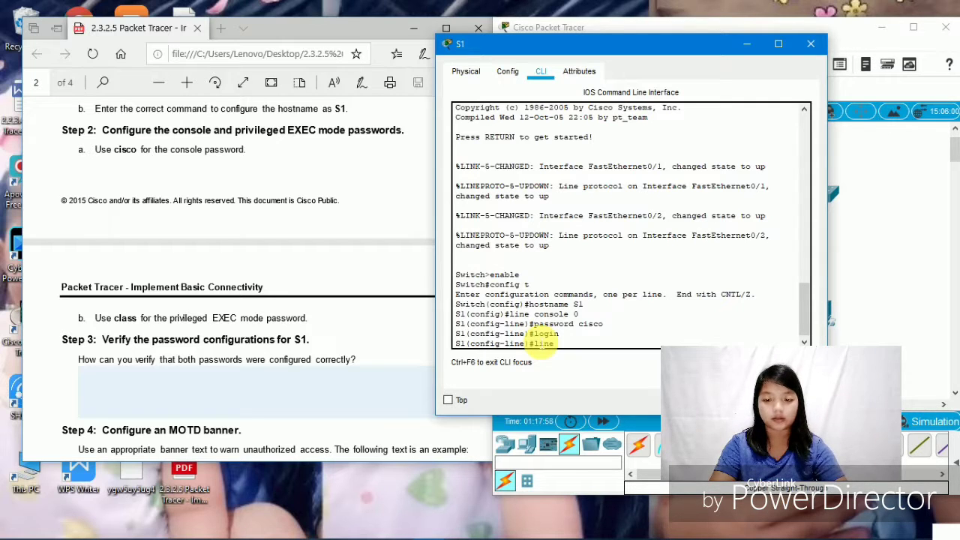
text( vty)
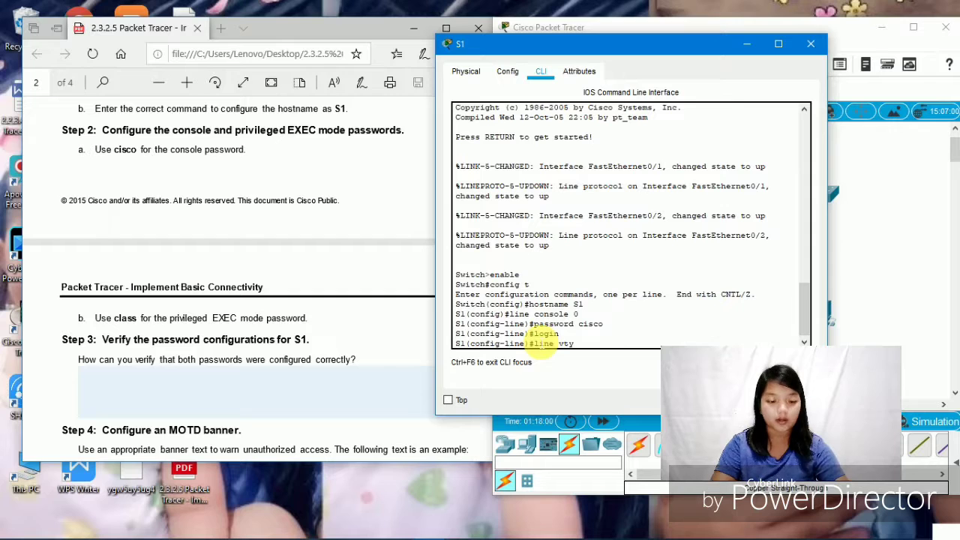
text( 0)
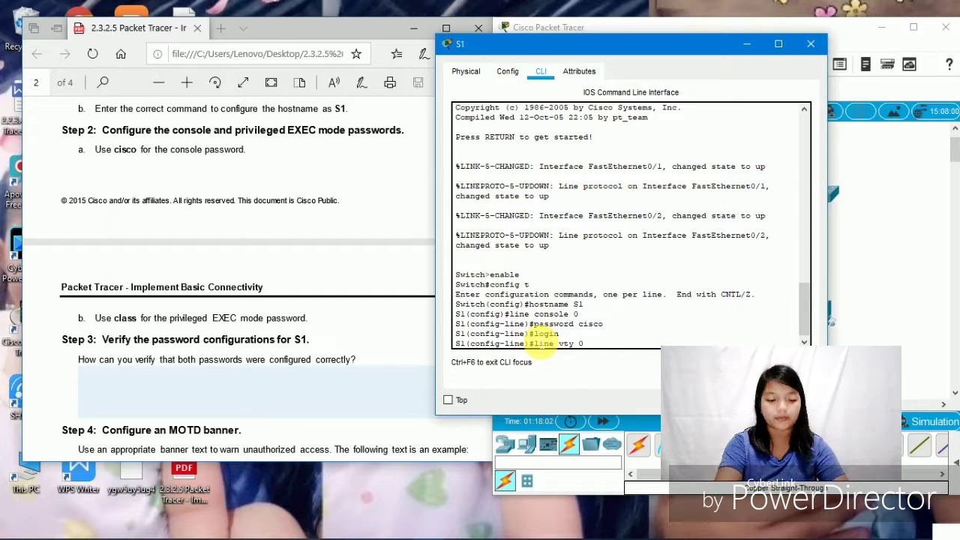
text( 15)
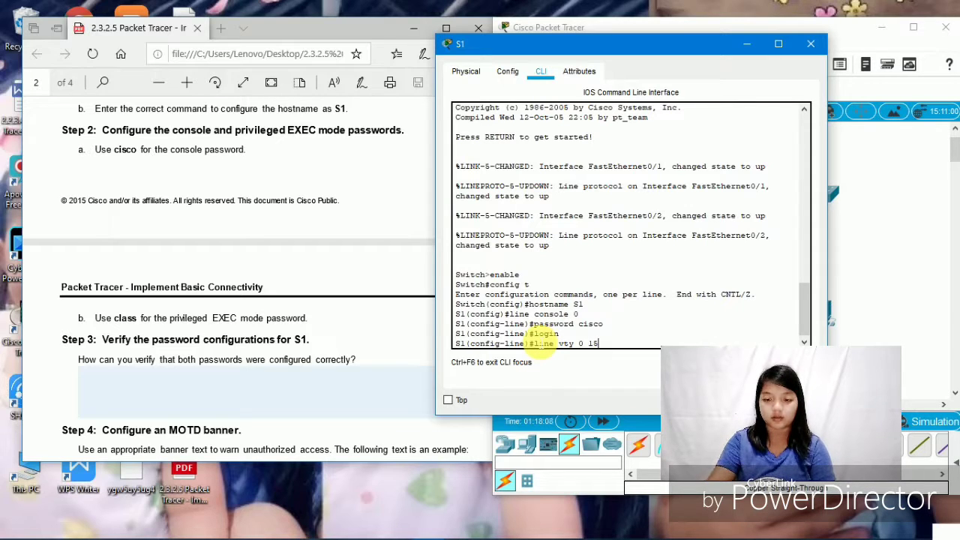
key(Return)
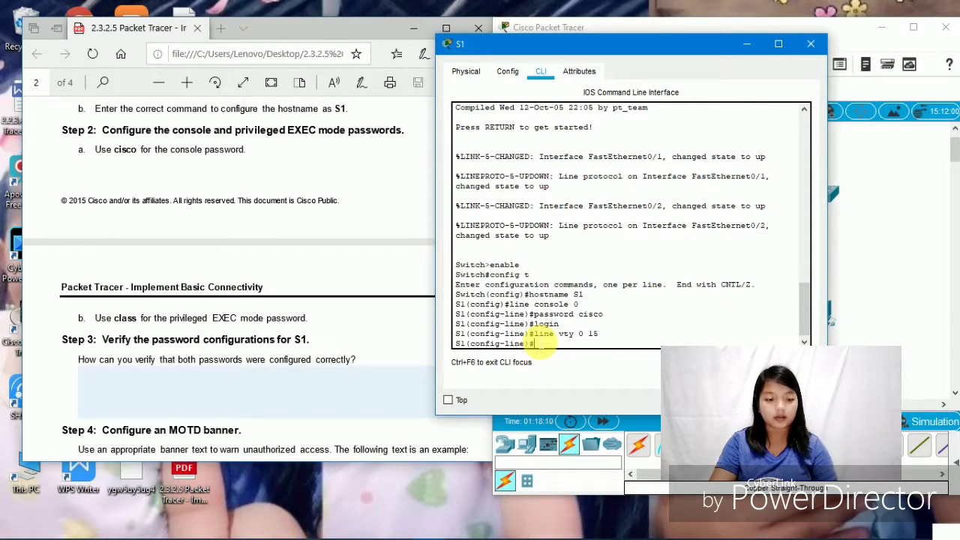
text(passw)
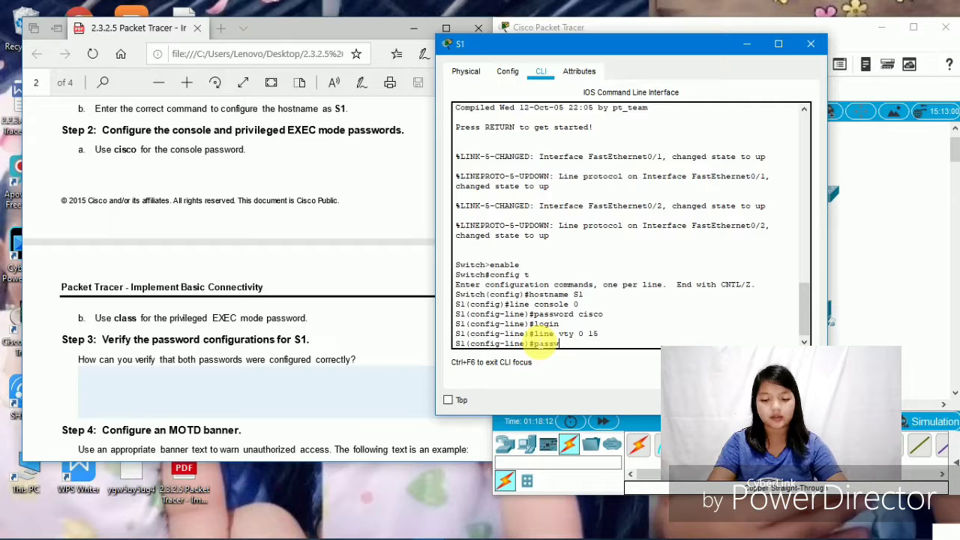
text(ord cisco)
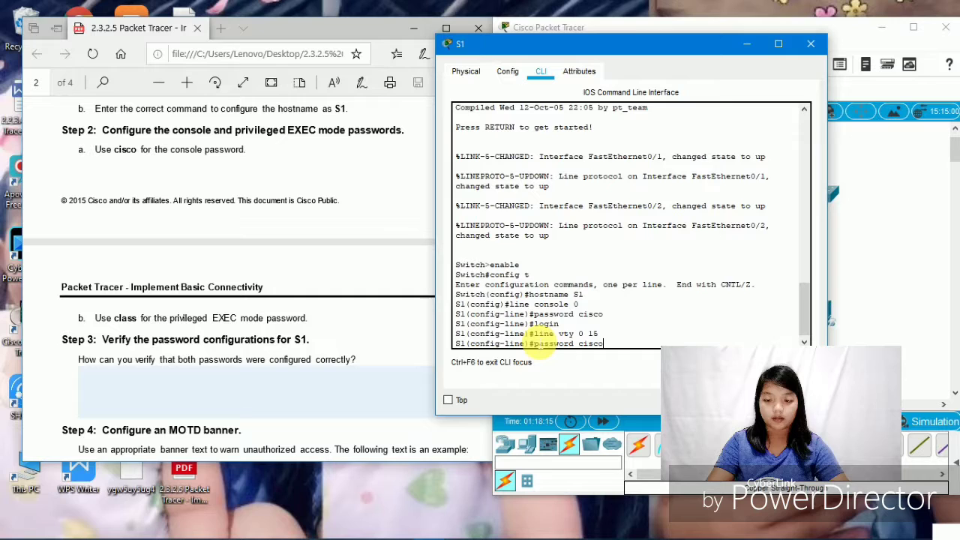
key(Return)
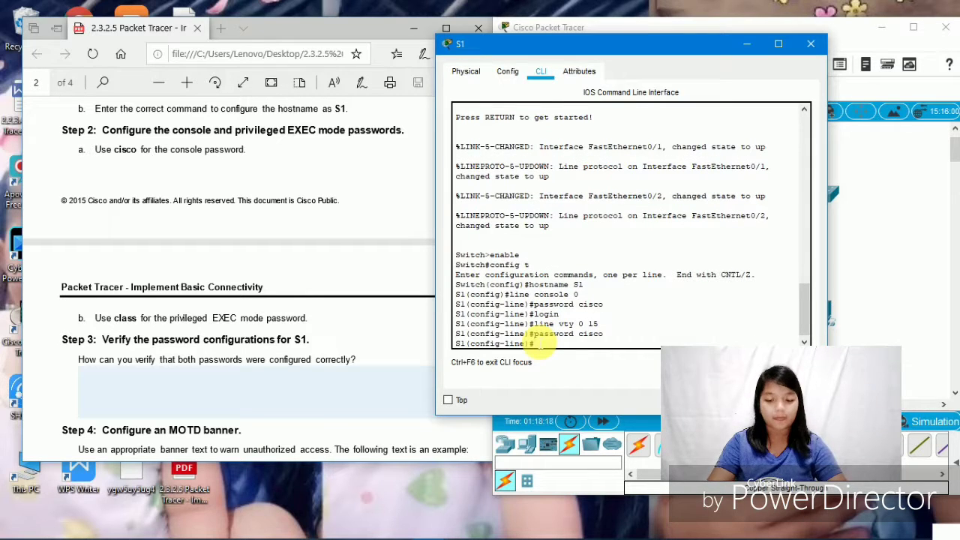
text(logi)
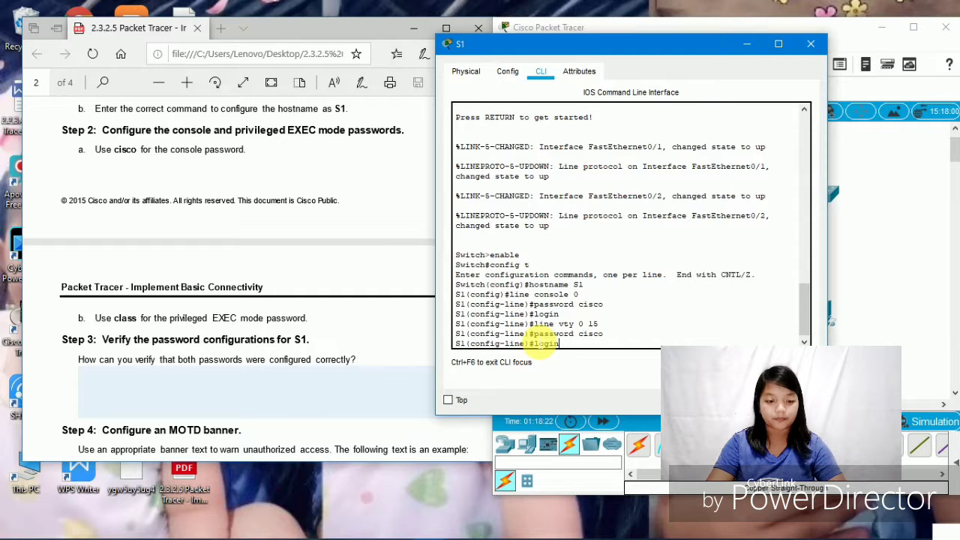
text(n)
key(Return)
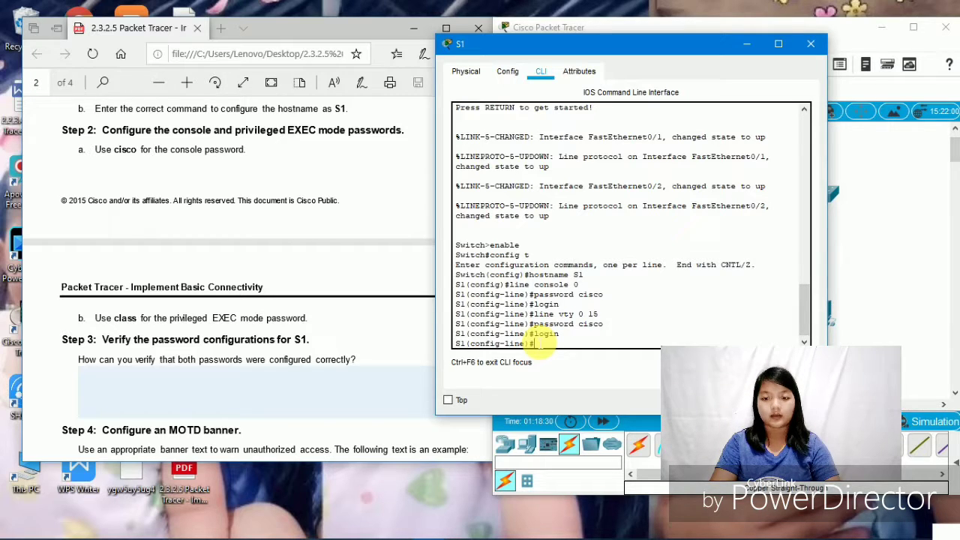
key(Return)
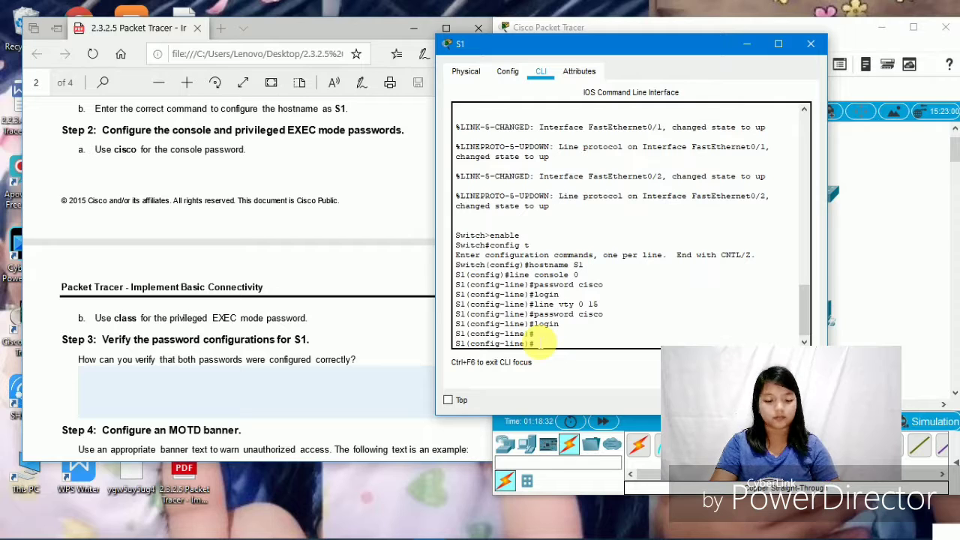
key(ctrl+z)
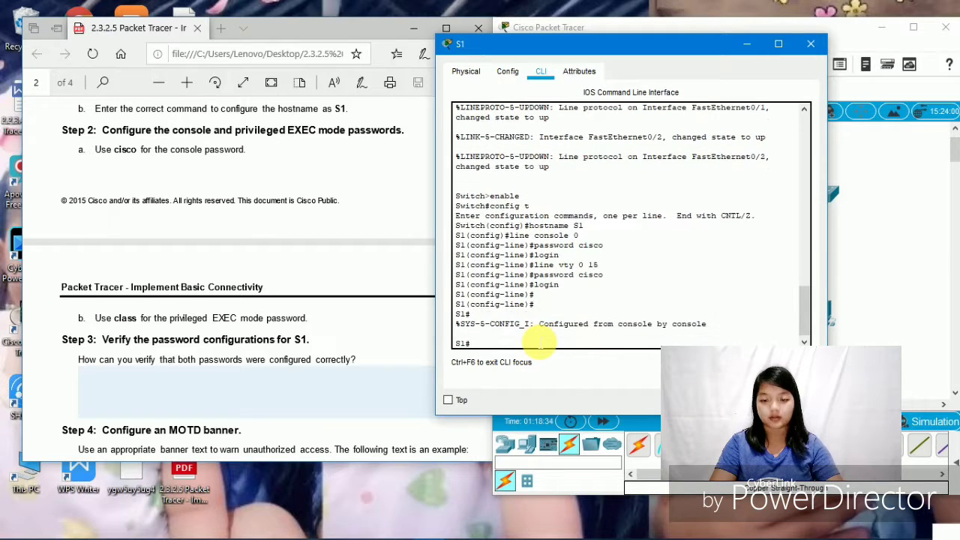
- Log out of S1, log back in with the console password, then run enable and config t
text(exit)
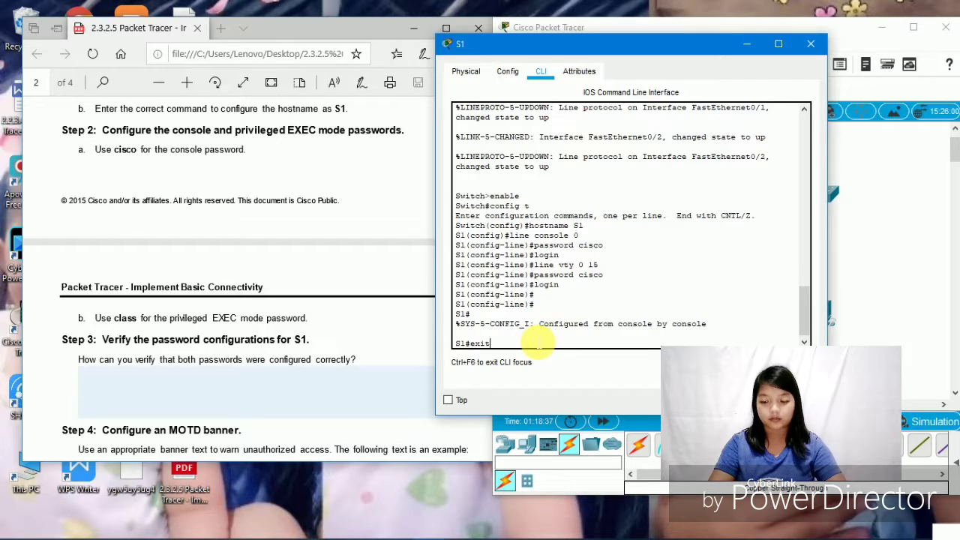
key(Return)
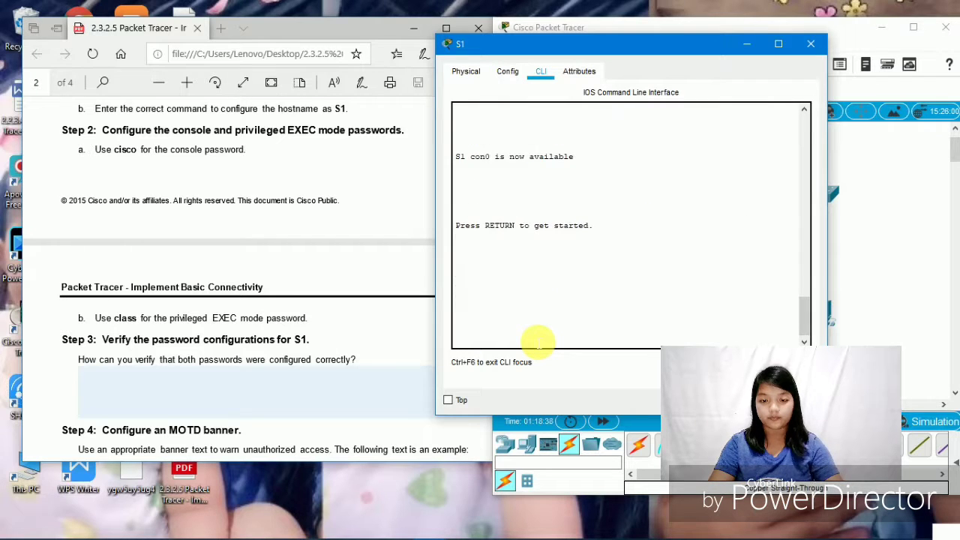
key(Return)
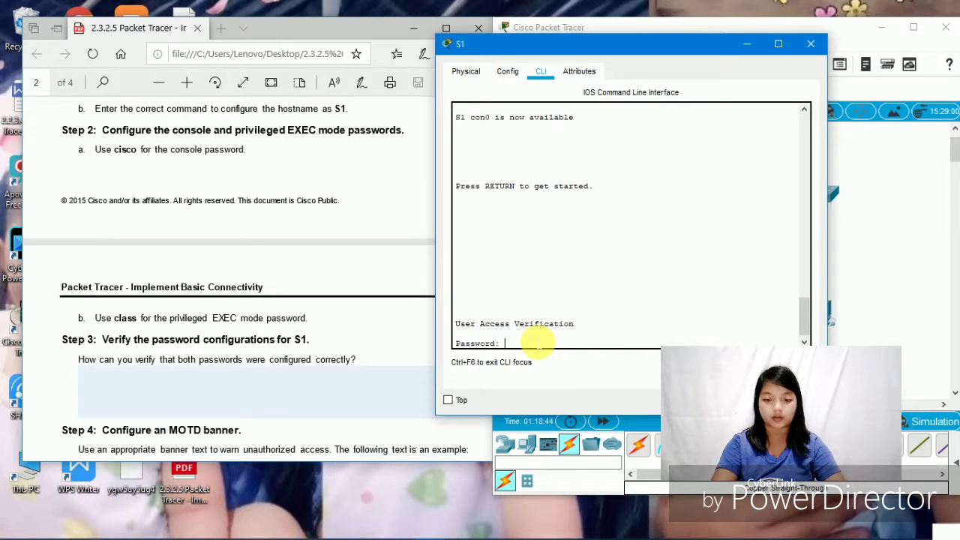
key(Return)
text(e)
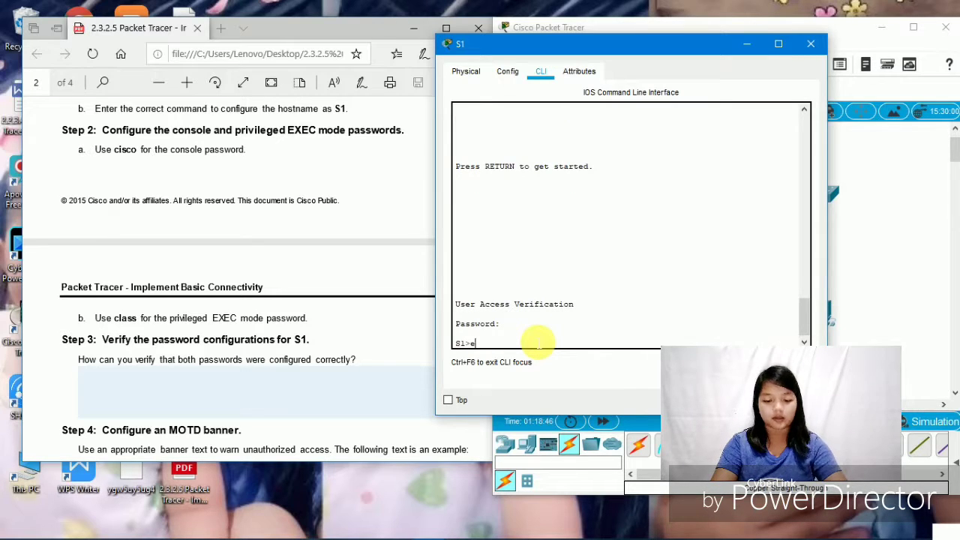
text(nable)
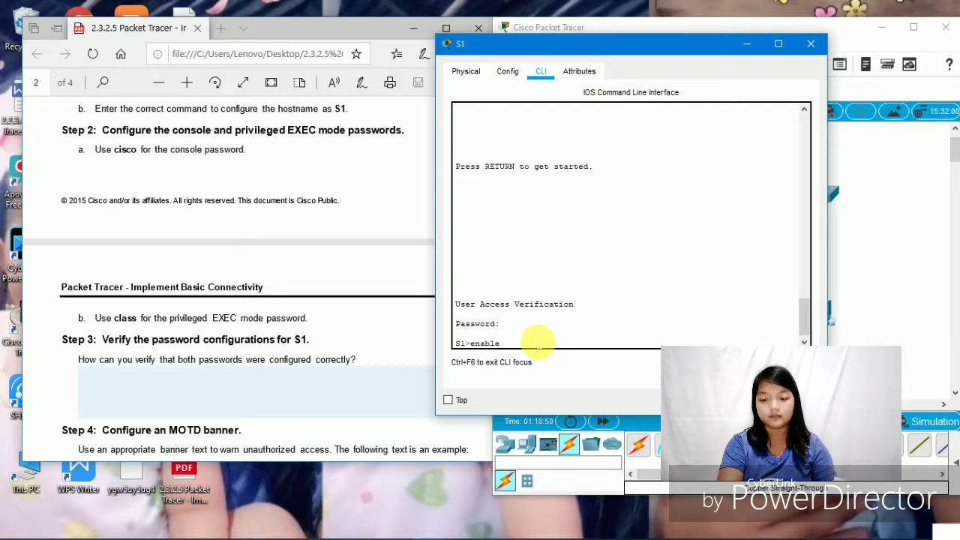
key(Return)
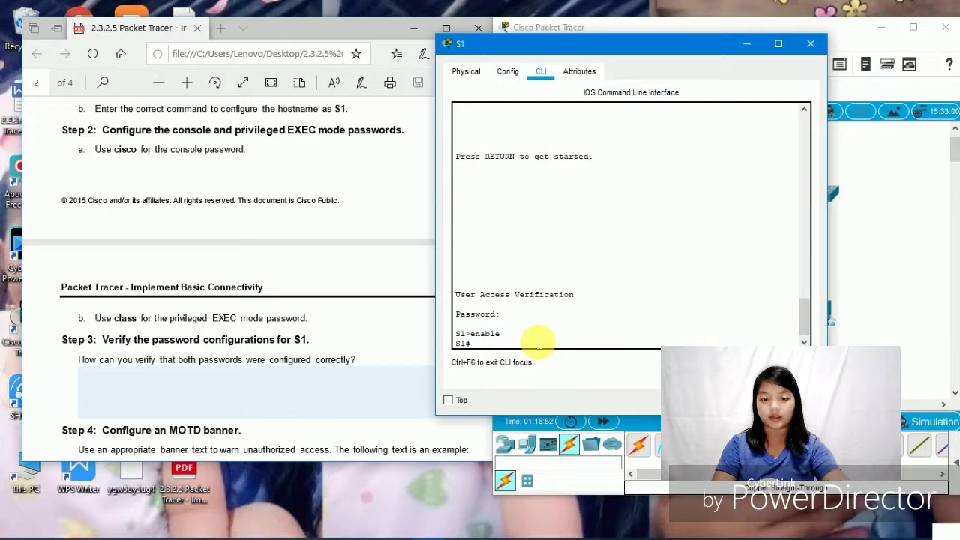
text(c)
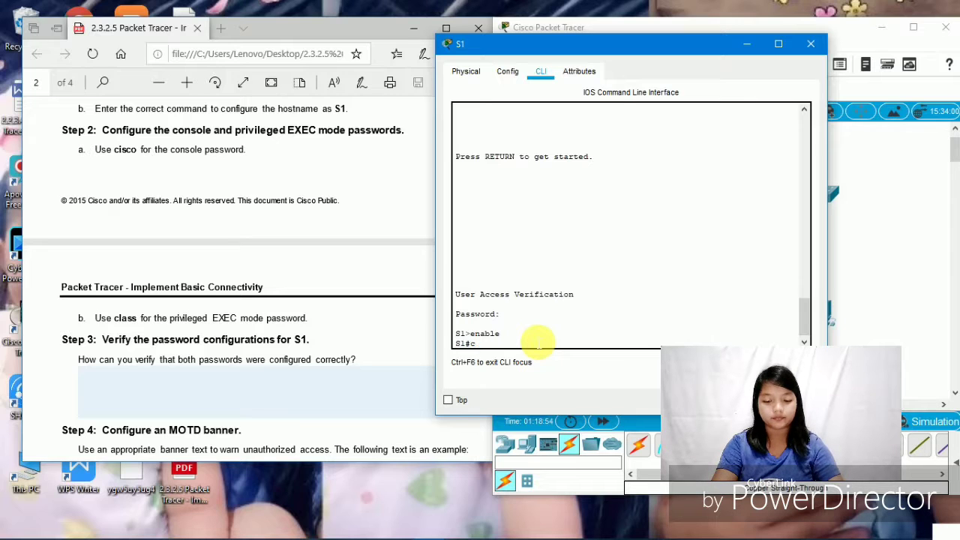
text(onfig t)
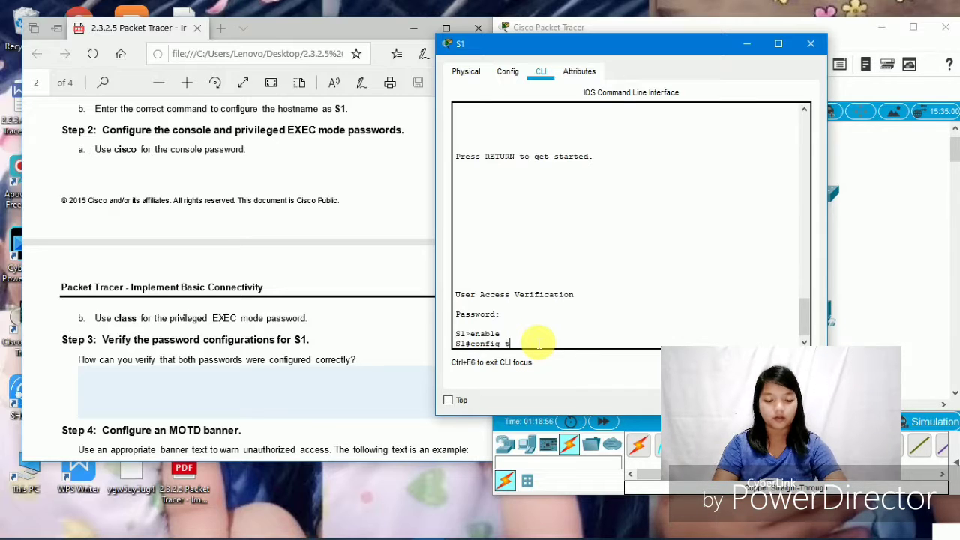
key(Return)
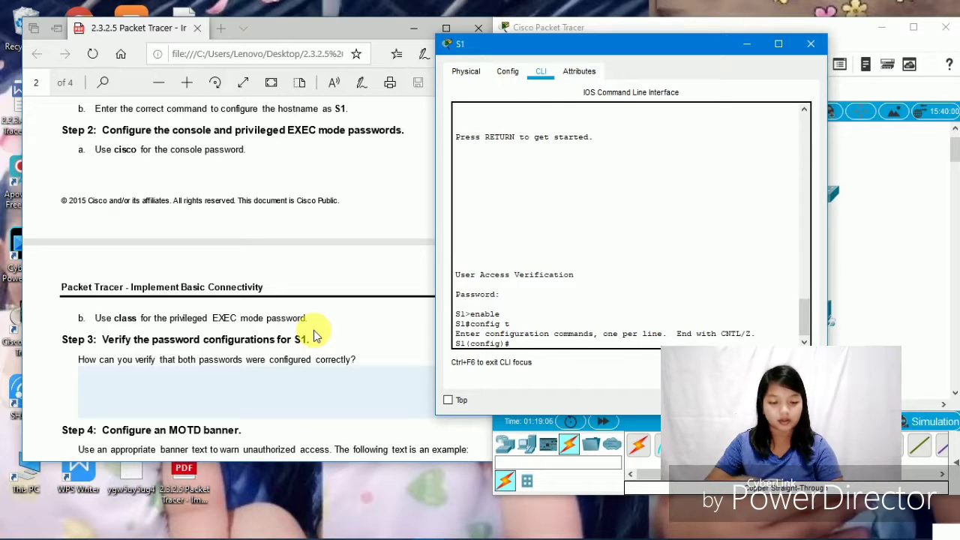
- Set an enable secret on S1 and return to the S1# prompt
text(enab)
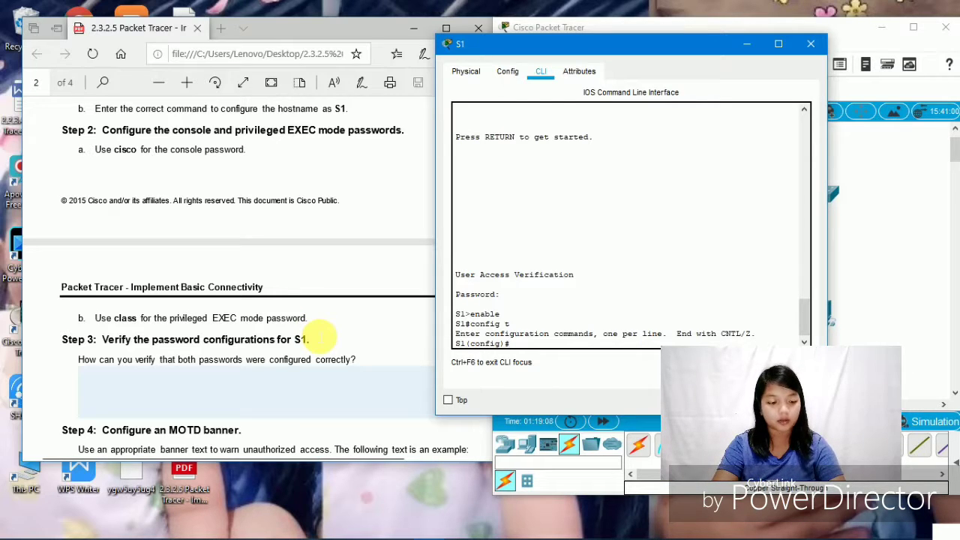
text(le)
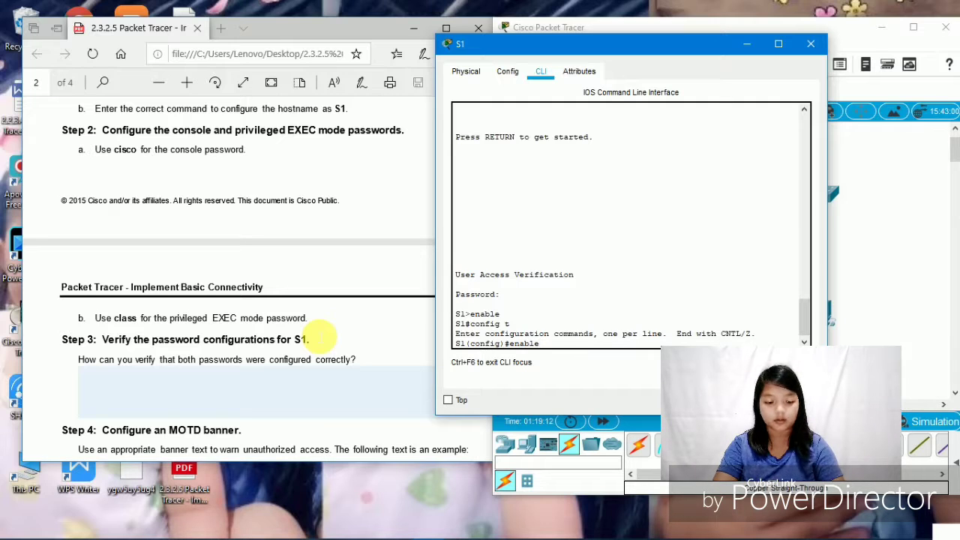
text( secret)
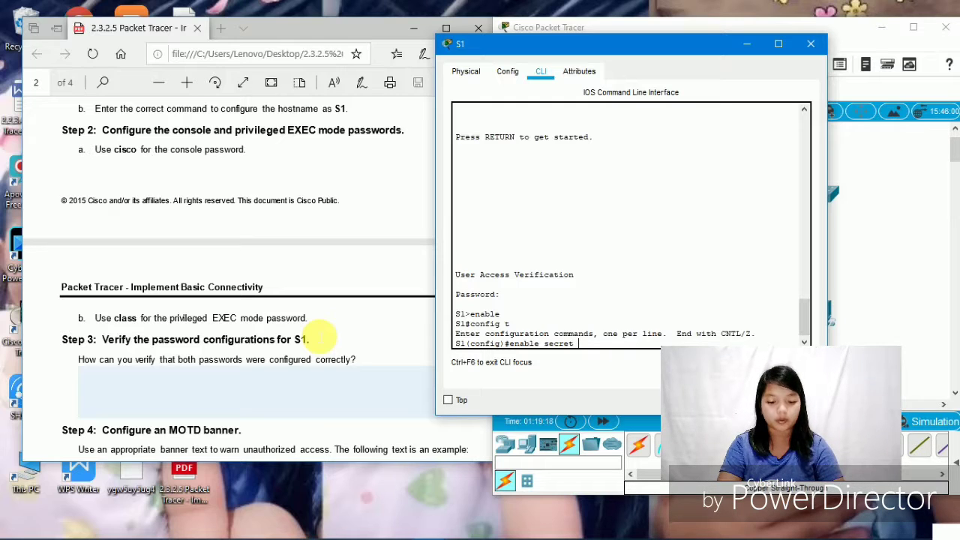
text(class)
key(Return)
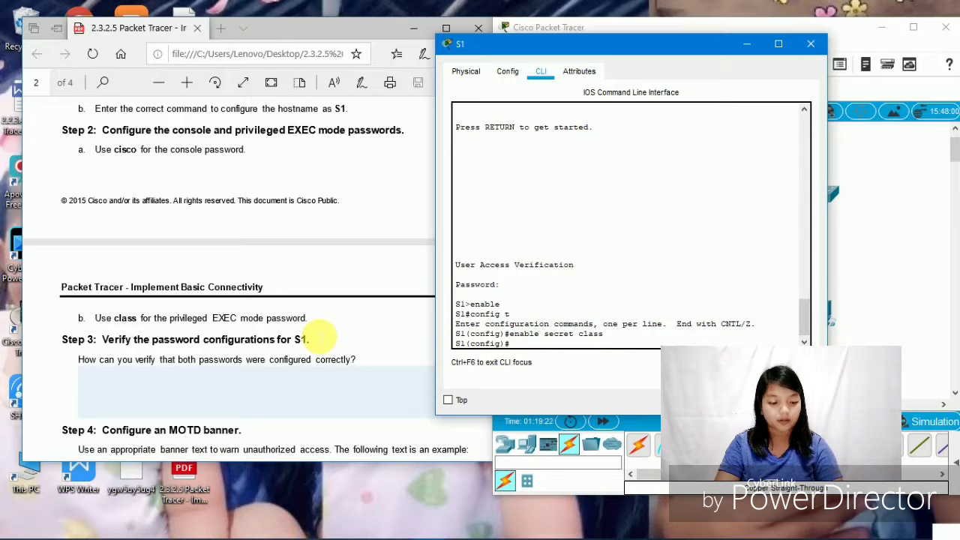
key(ctrl+z)
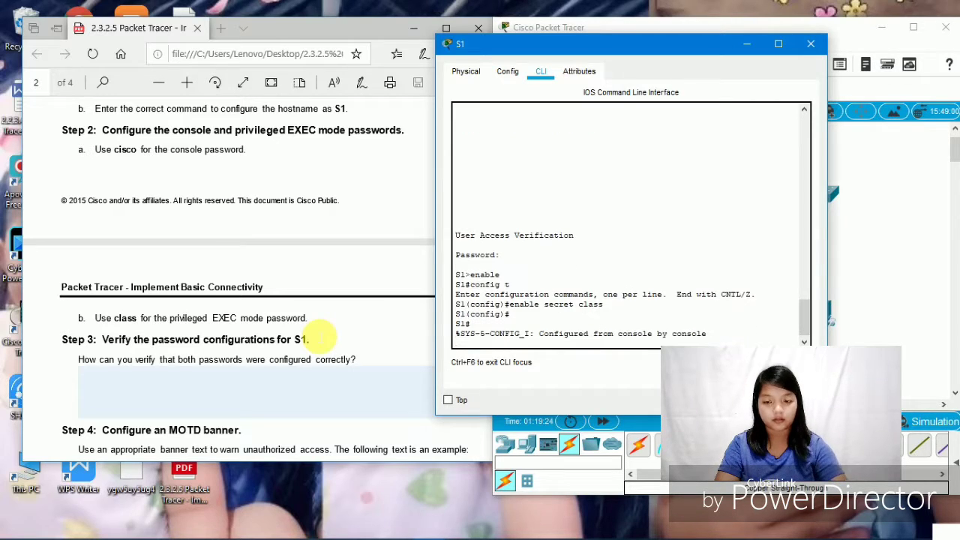
key(Return)
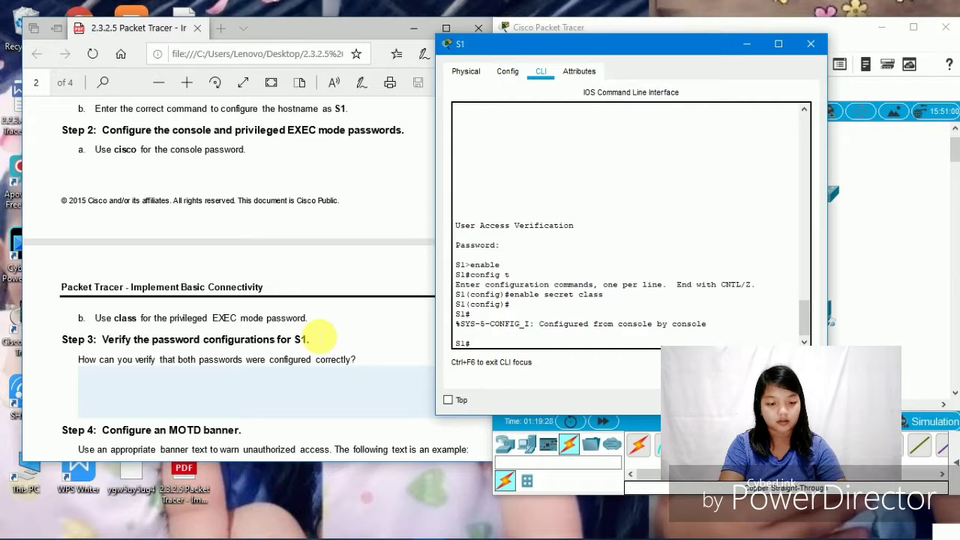
text(ec)
key(BackSpace)
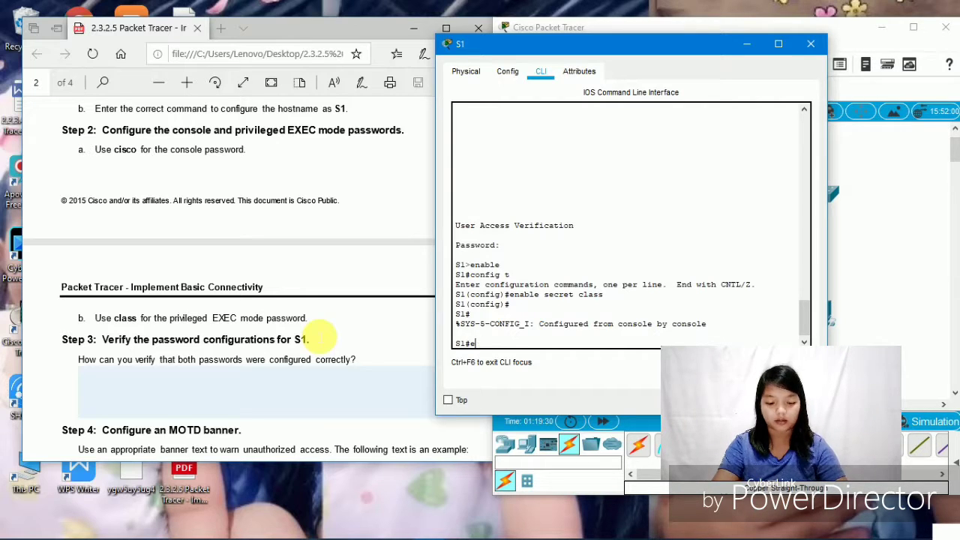
- Log out and back into S1 using the console password, then the enable secret
text(xit)
key(Return)
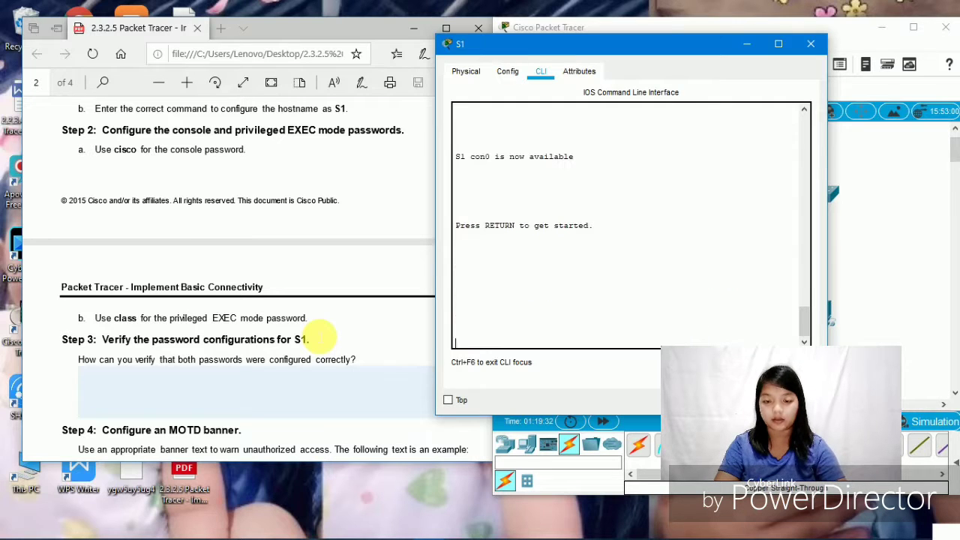
key(Return)
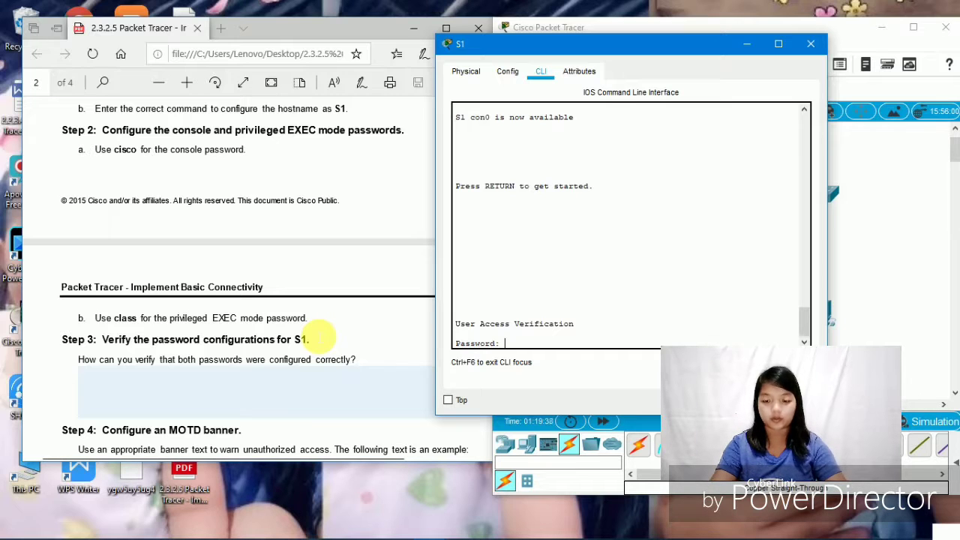
key(Return)
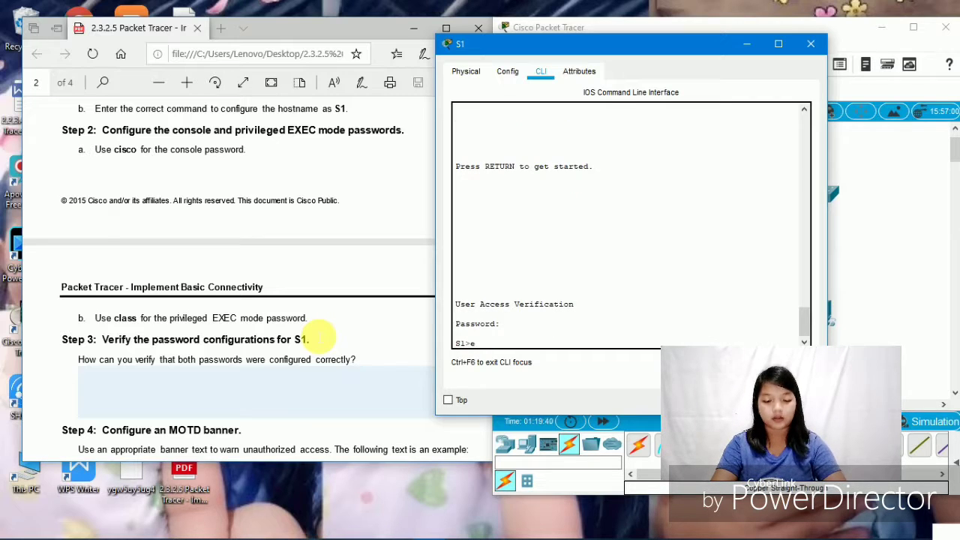
text(enable)
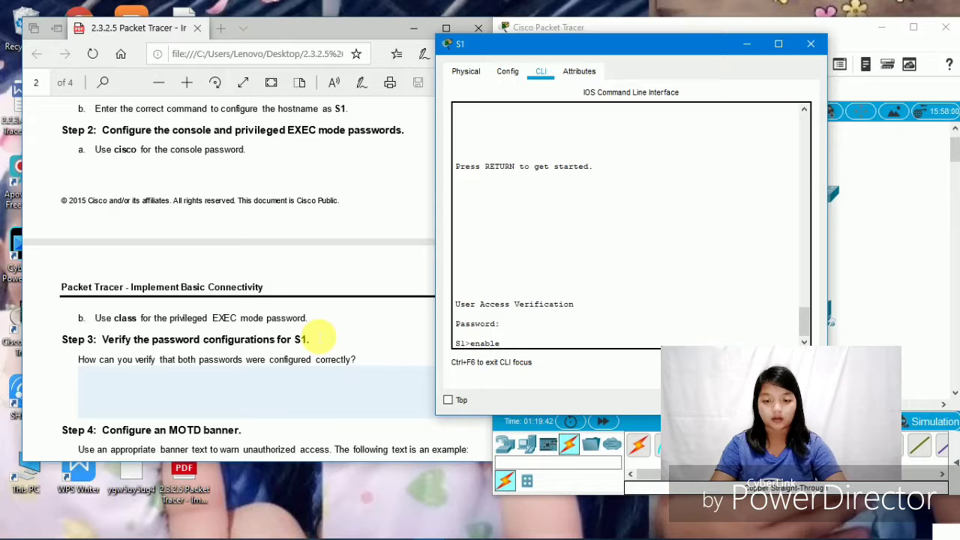
key(Return)
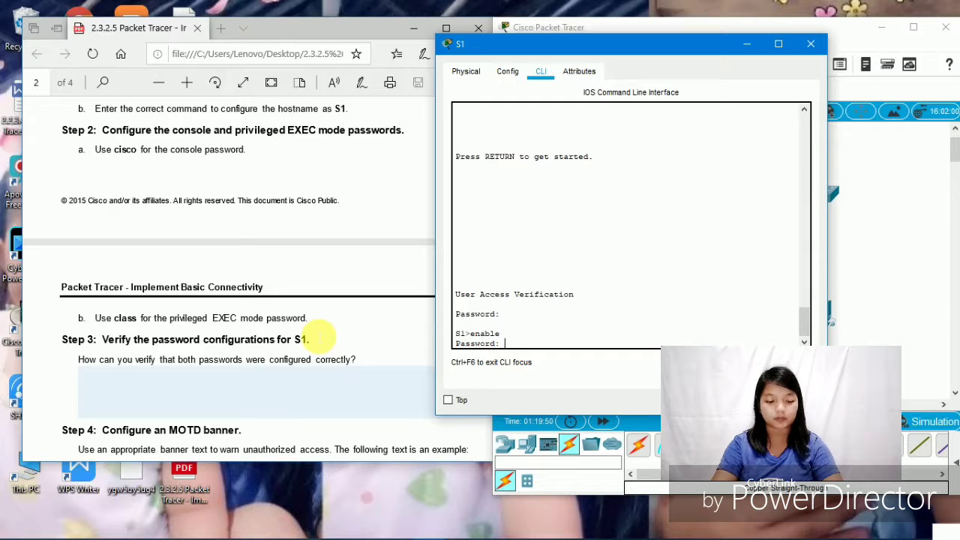
key(Return)
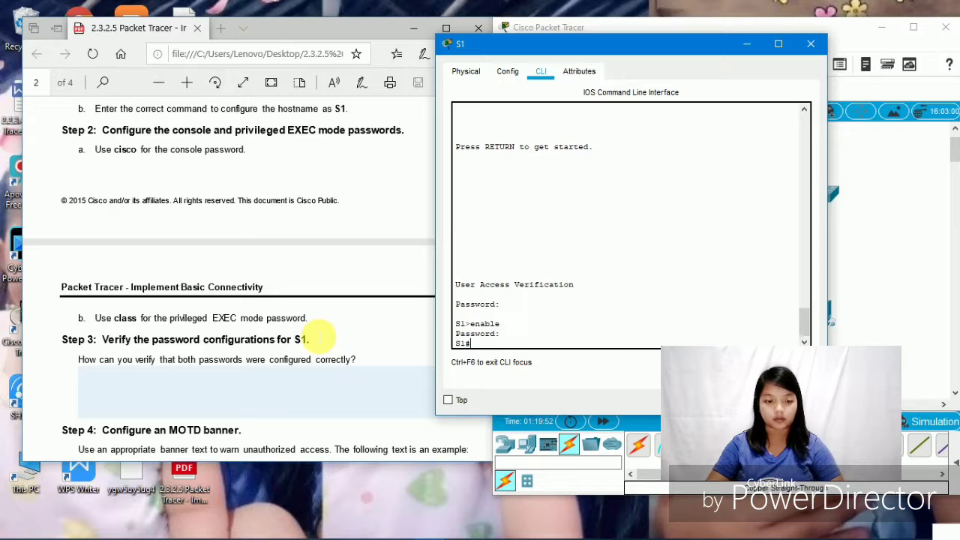
- Answer Step 3: console and privileged EXEC passwords are prompted separately; show run also displays them
scroll(316, 338, down, 2)
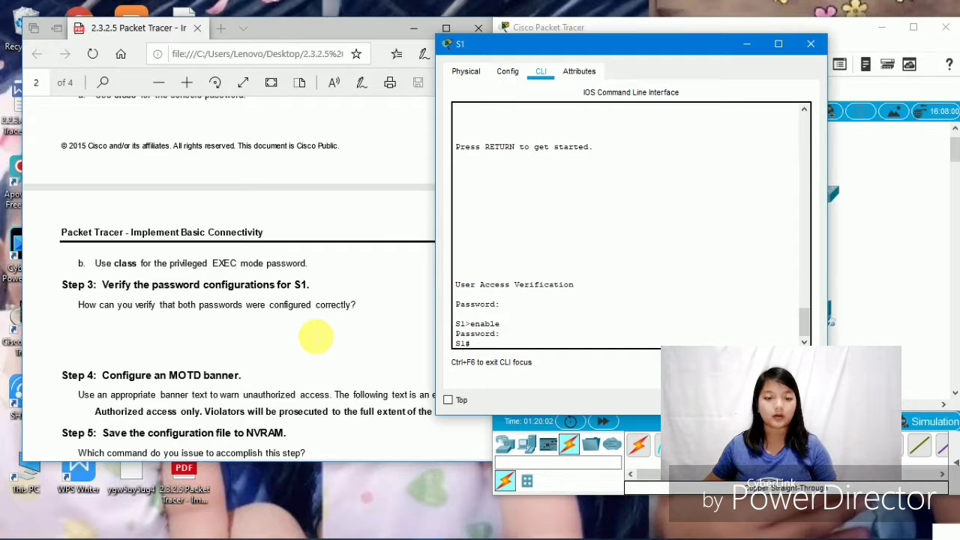
scroll(316, 338, down, 3)
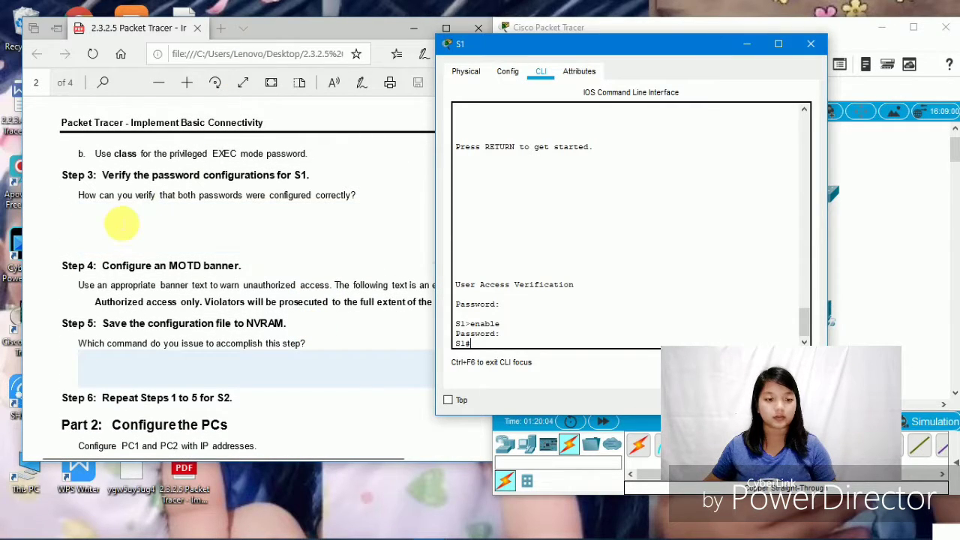
click(103, 222)
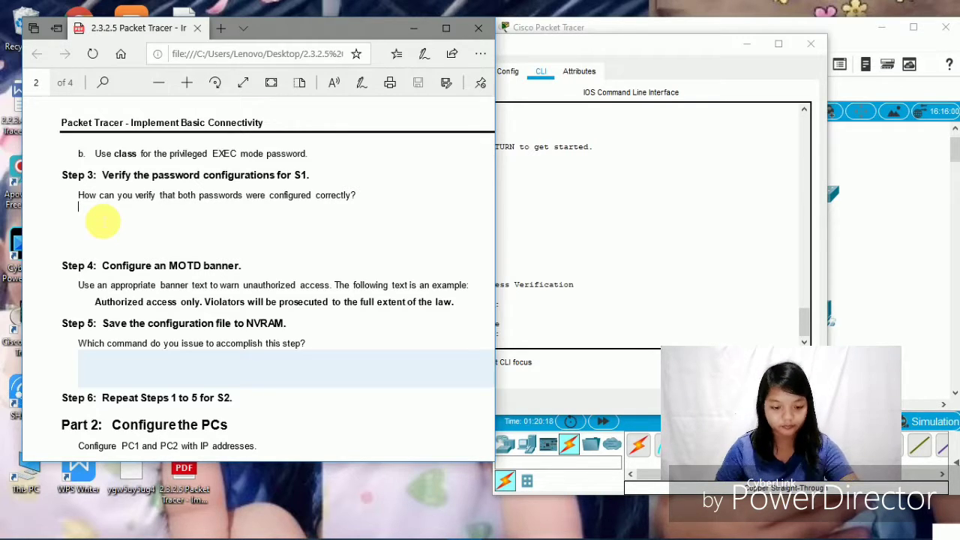
text(after)
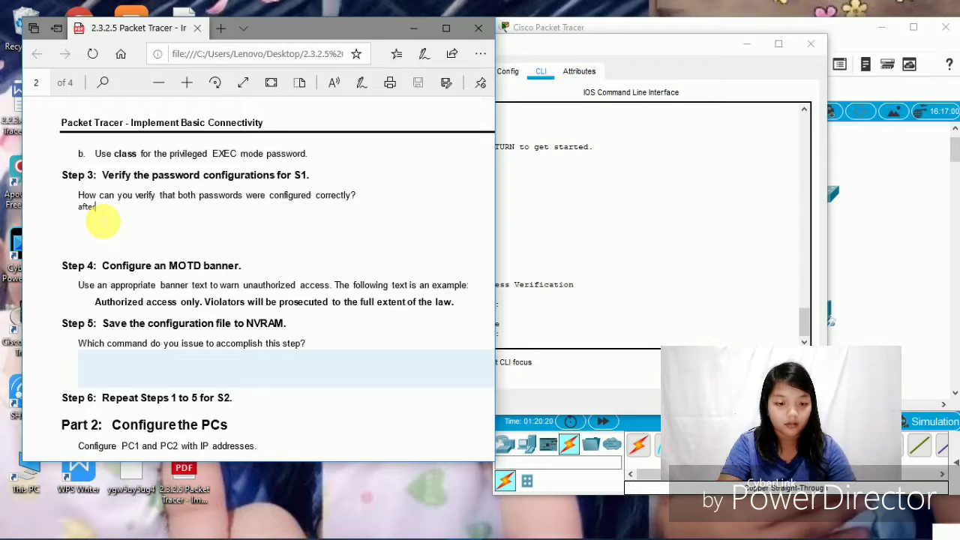
text( you )
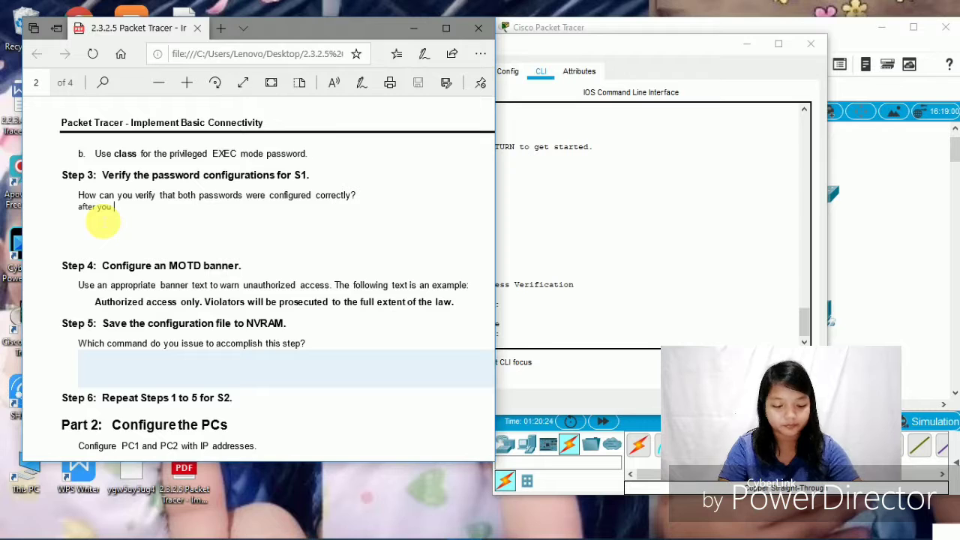
text(exit)
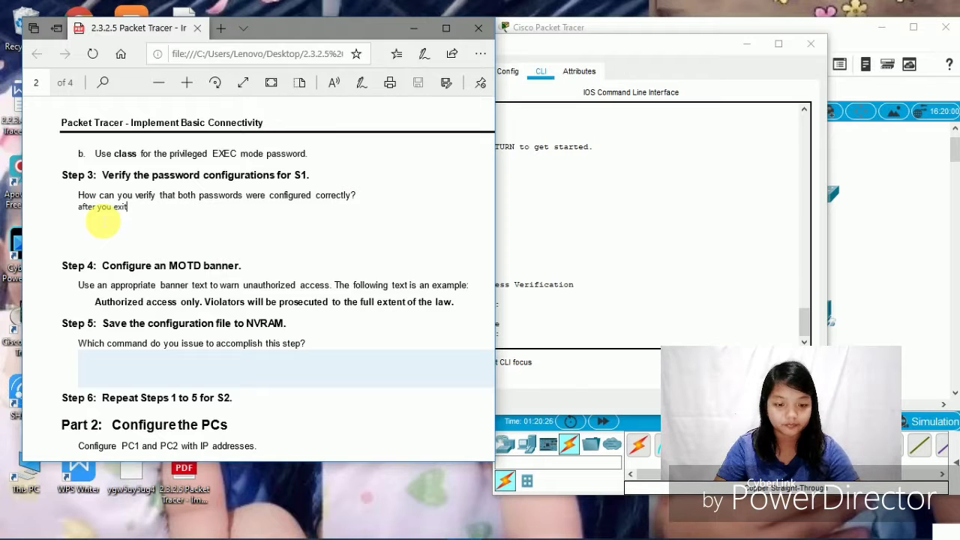
text( out )
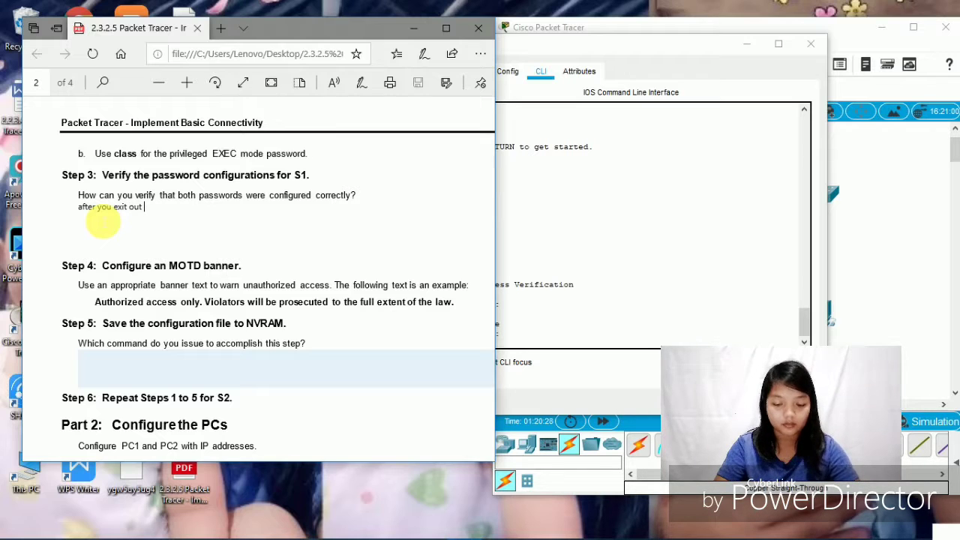
text(of user)
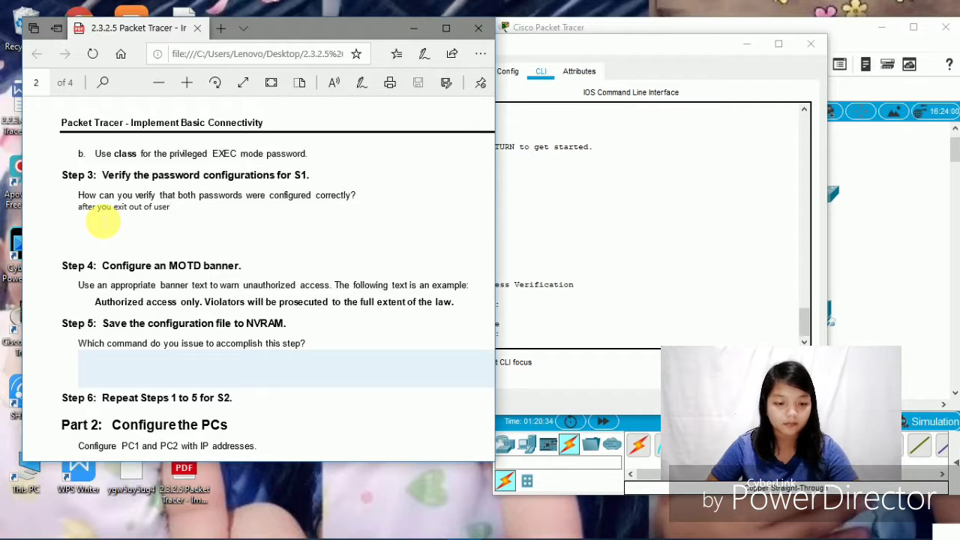
text(exec)
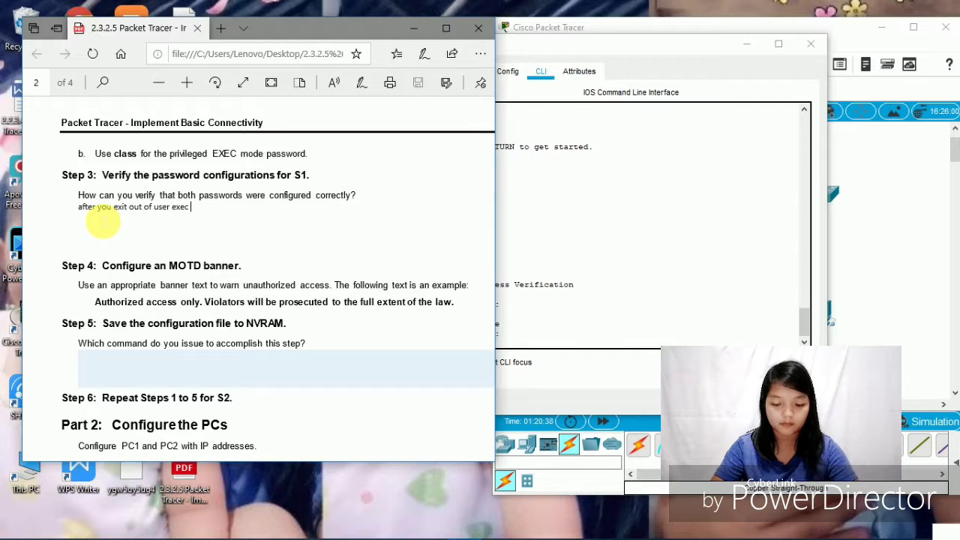
text( mode)
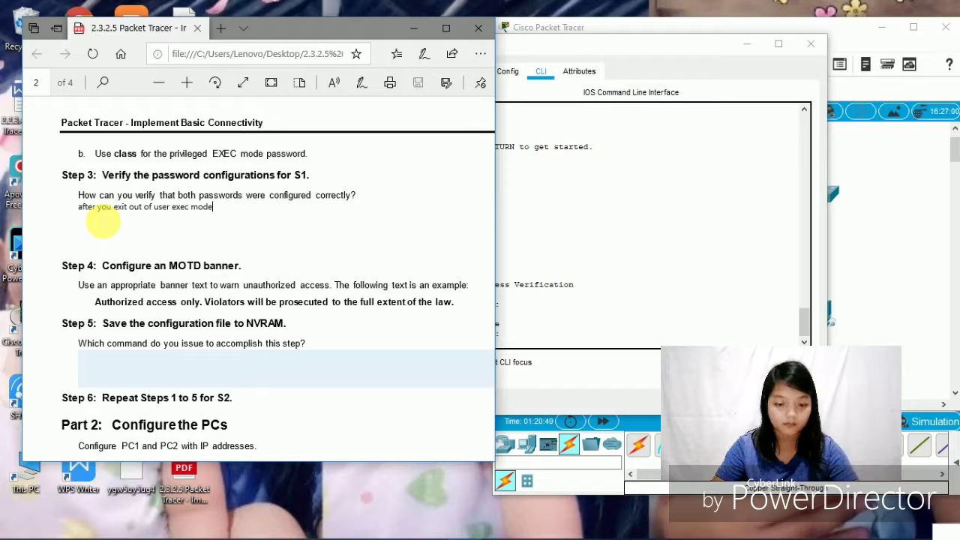
text(, the )
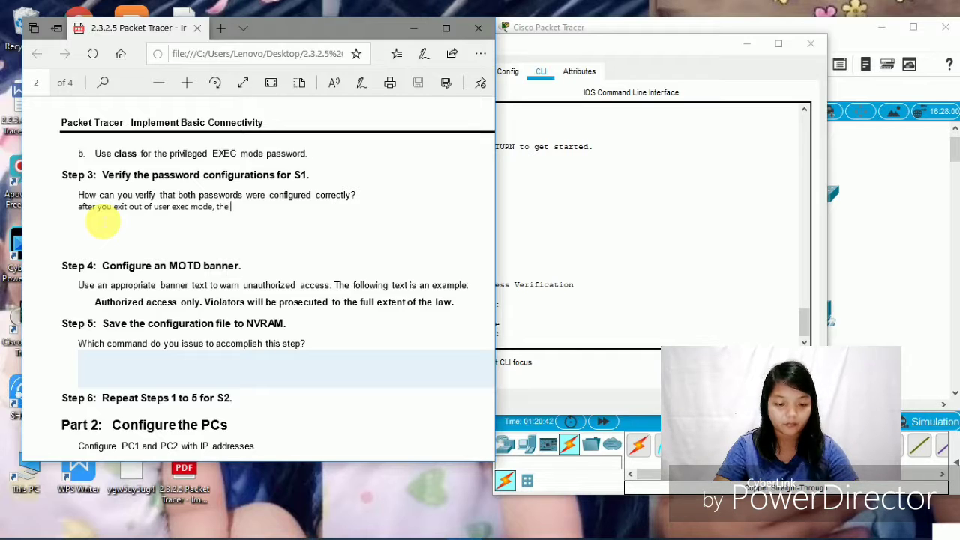
text(switch)
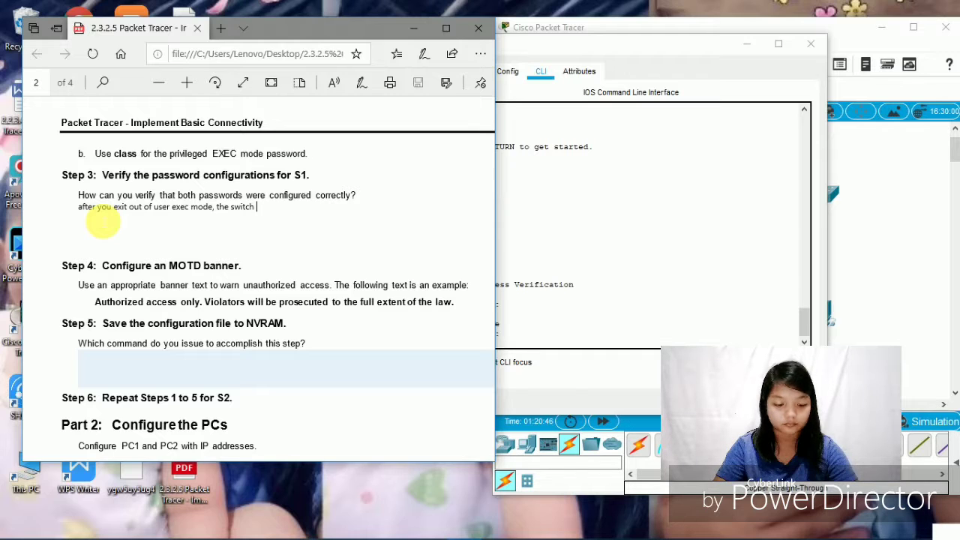
text( will)
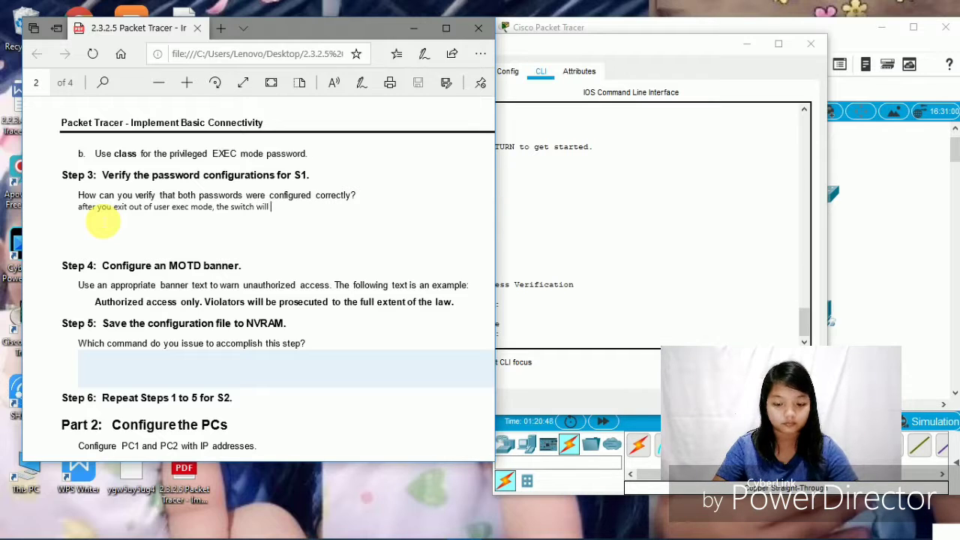
text( promp)
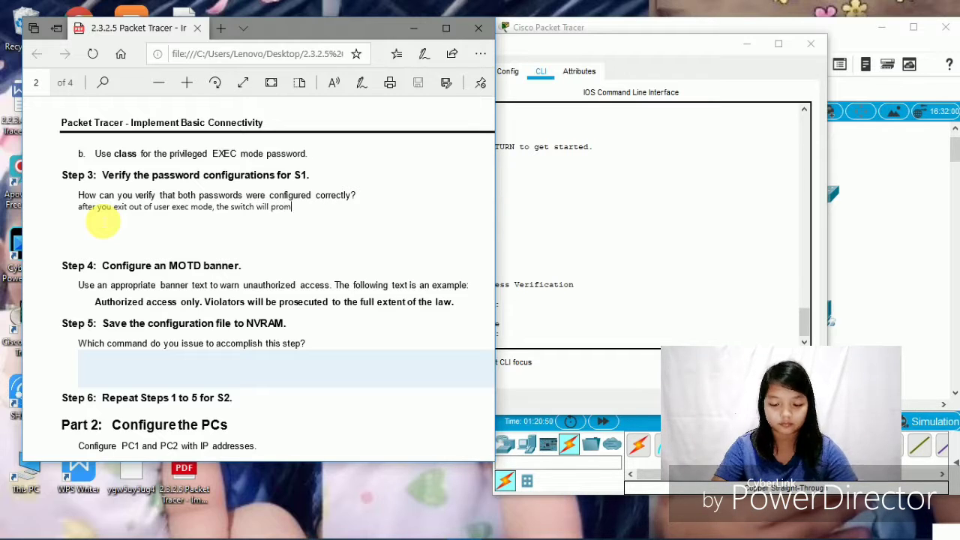
text(t)
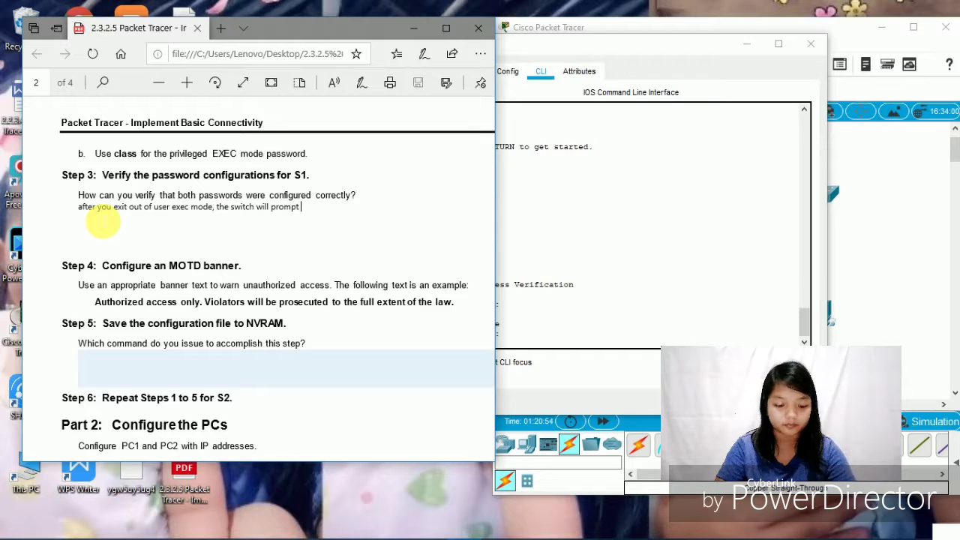
text( you)
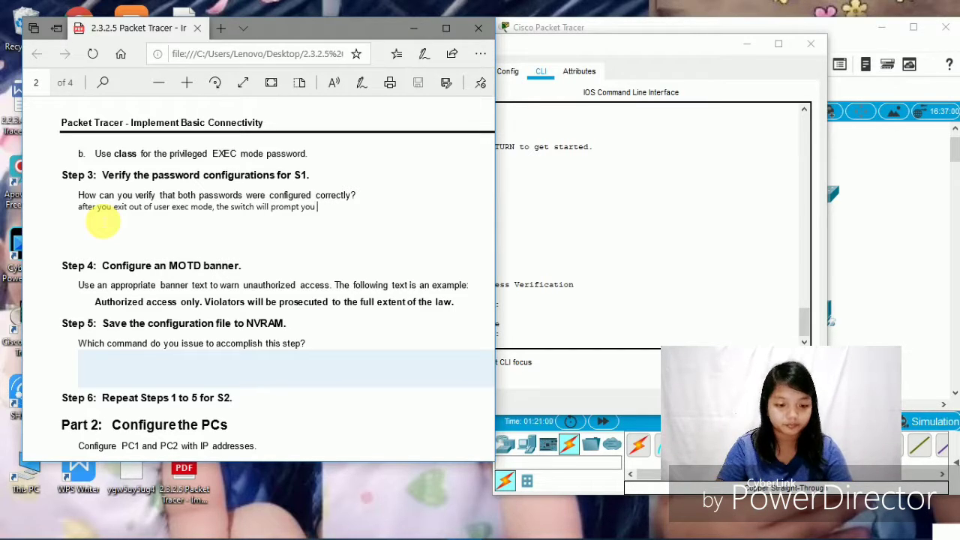
text( for a )
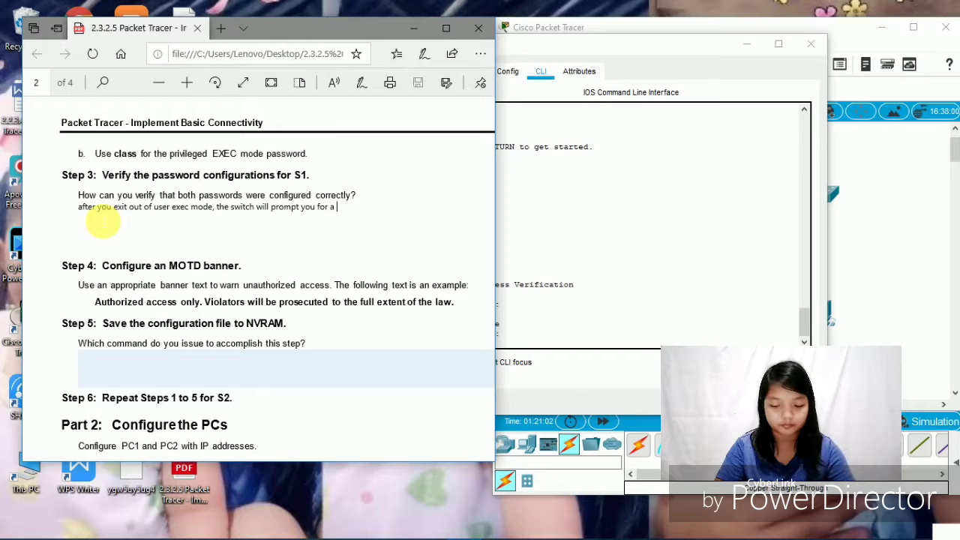
text(passwor)
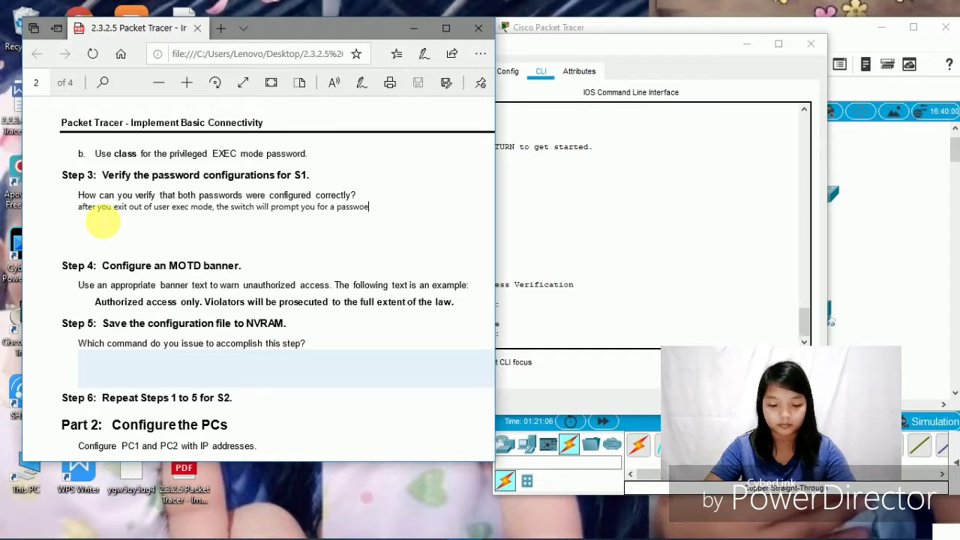
key(BackSpace)
text(rd tp)
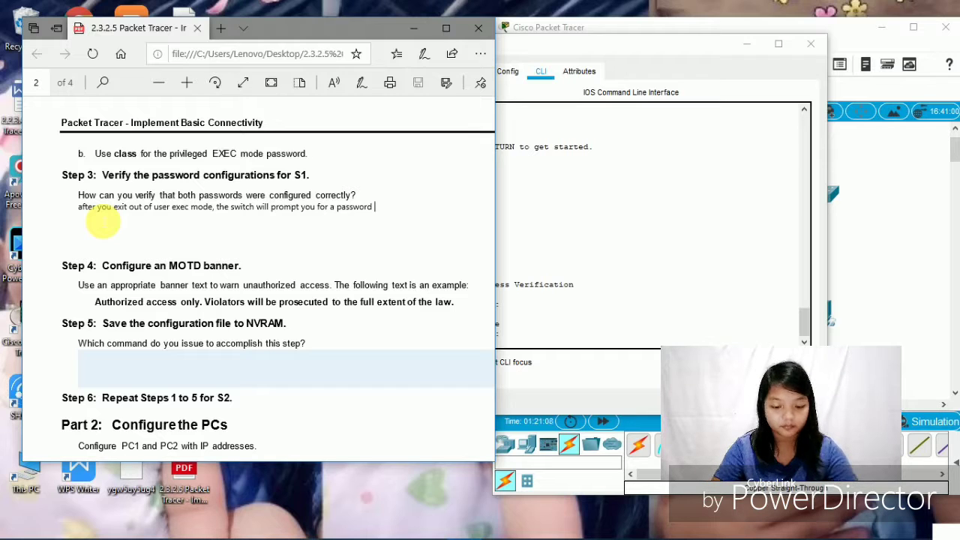
key(BackSpace)
text(o )
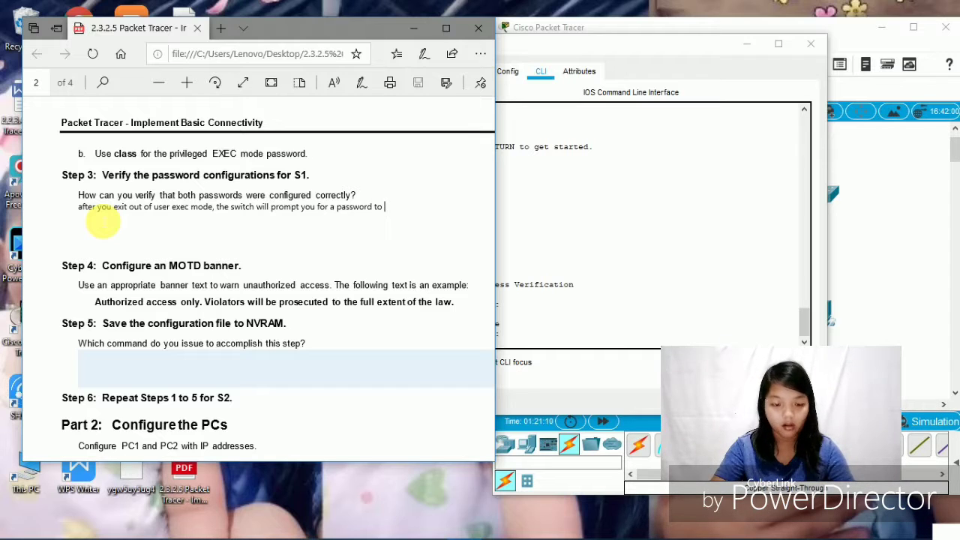
text(access)
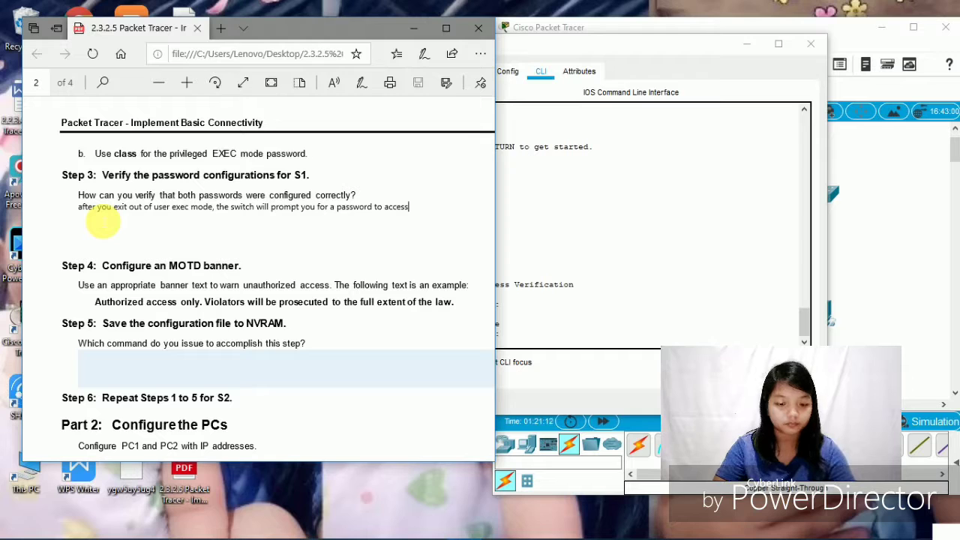
text( the )
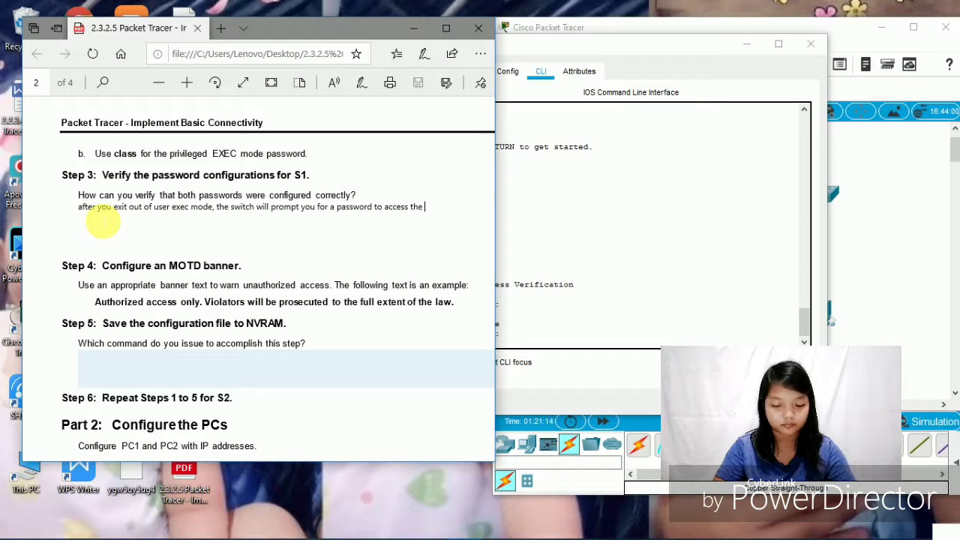
text(console)
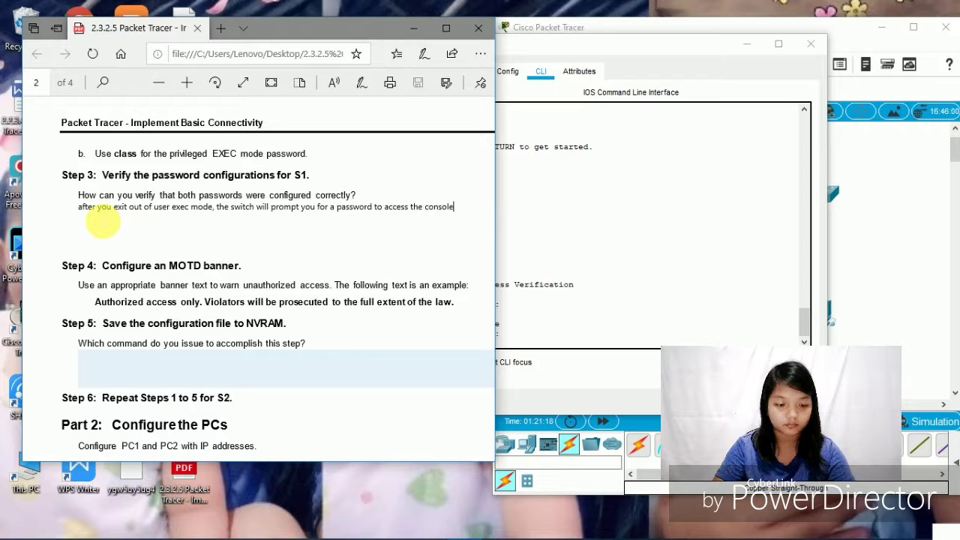
text( inter)
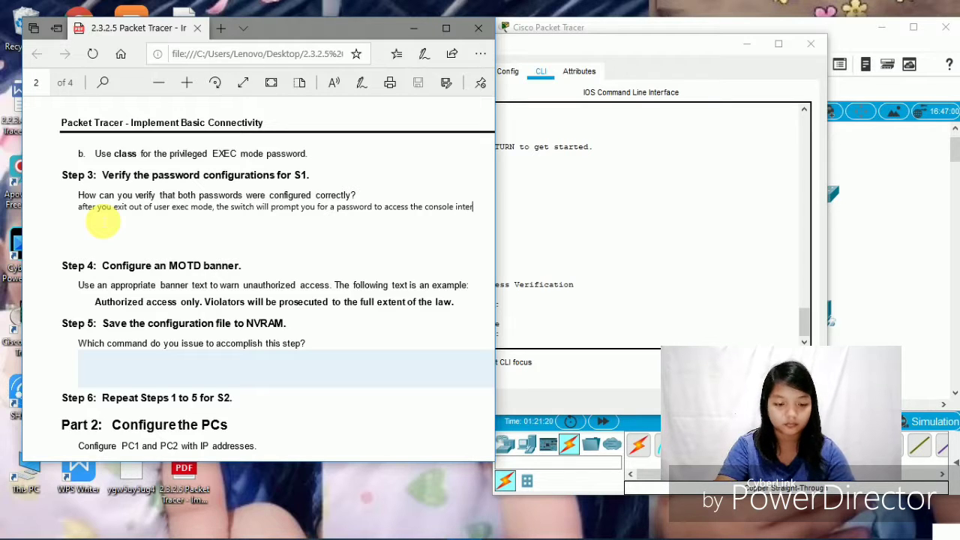
text(face )
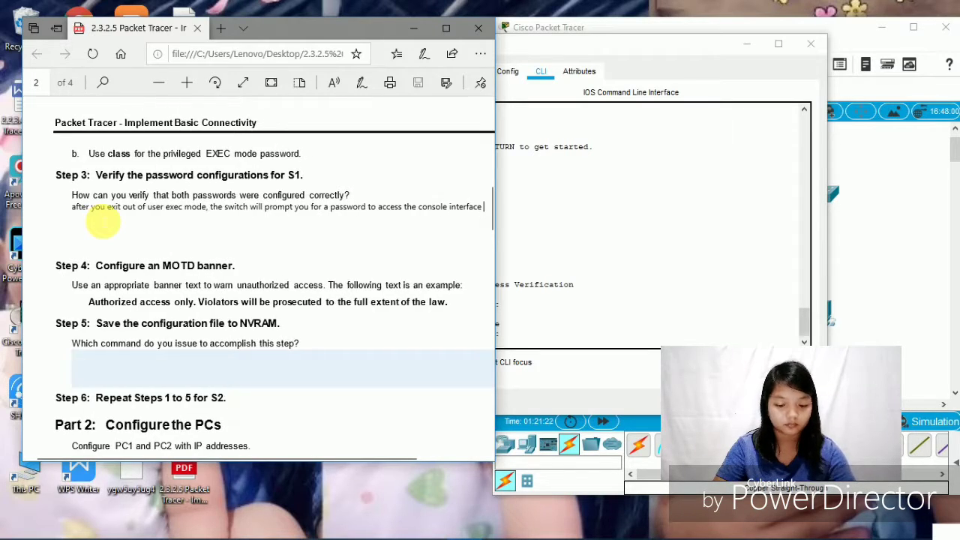
text(and )
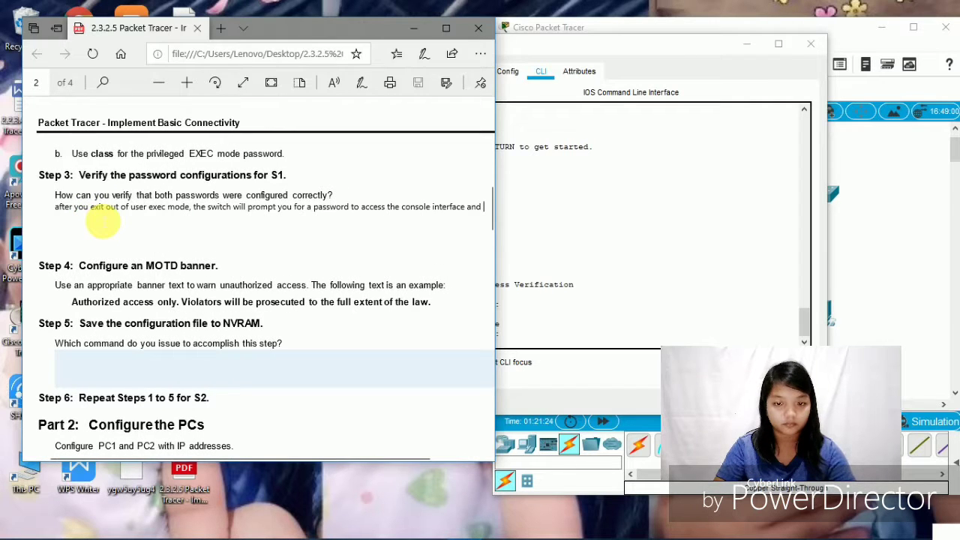
text(wil)
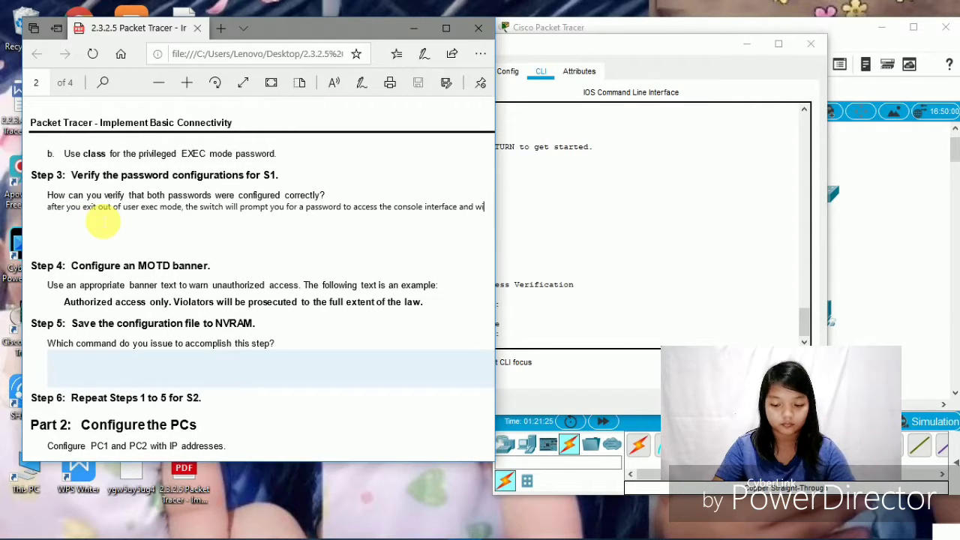
text(l)
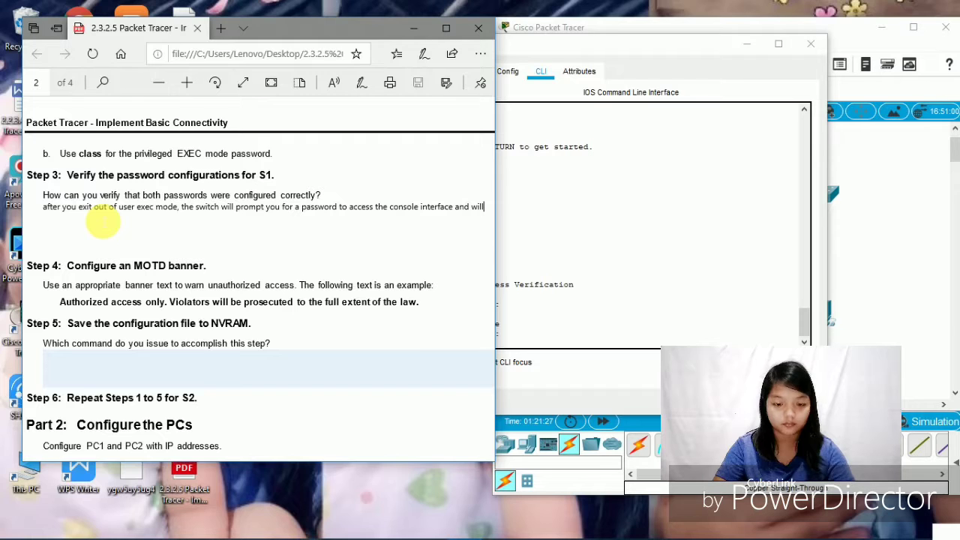
text(pro)
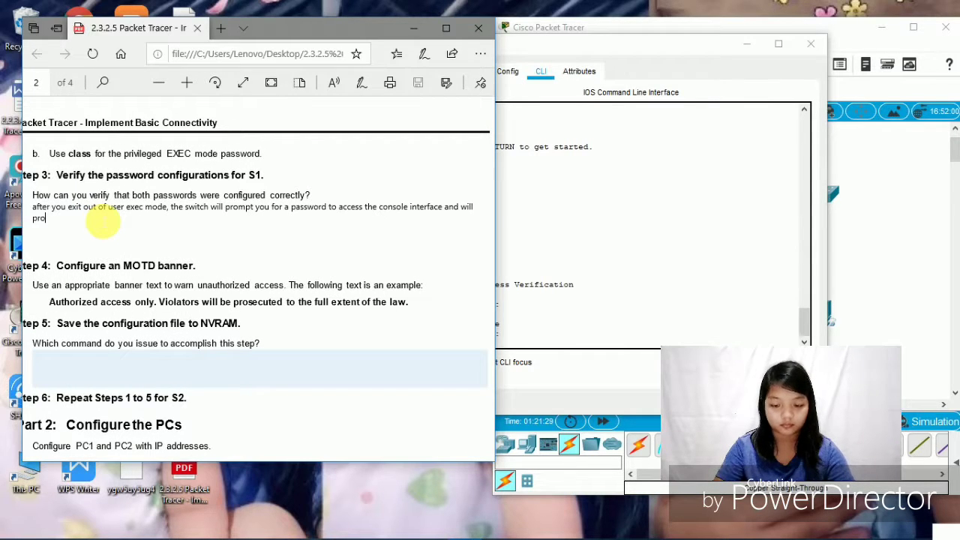
text(mpt)
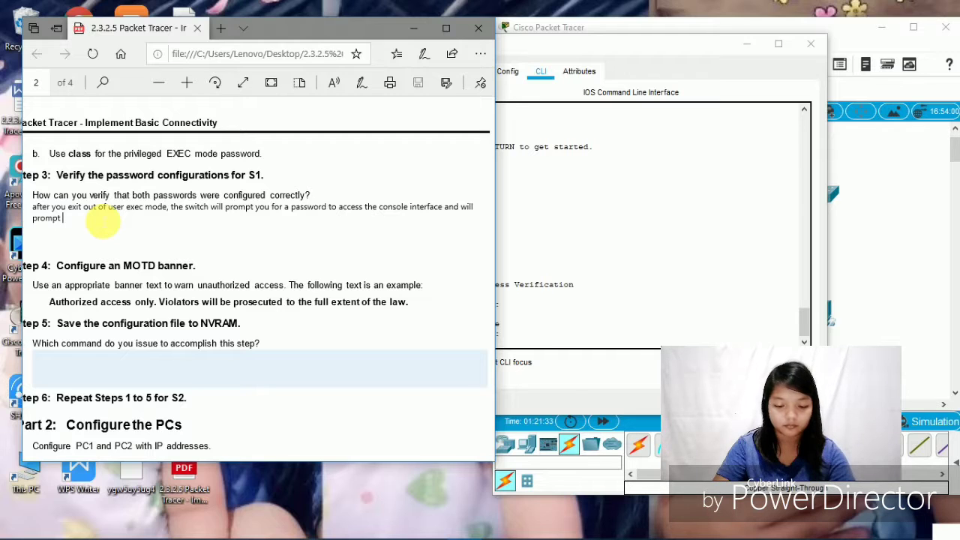
text( you)
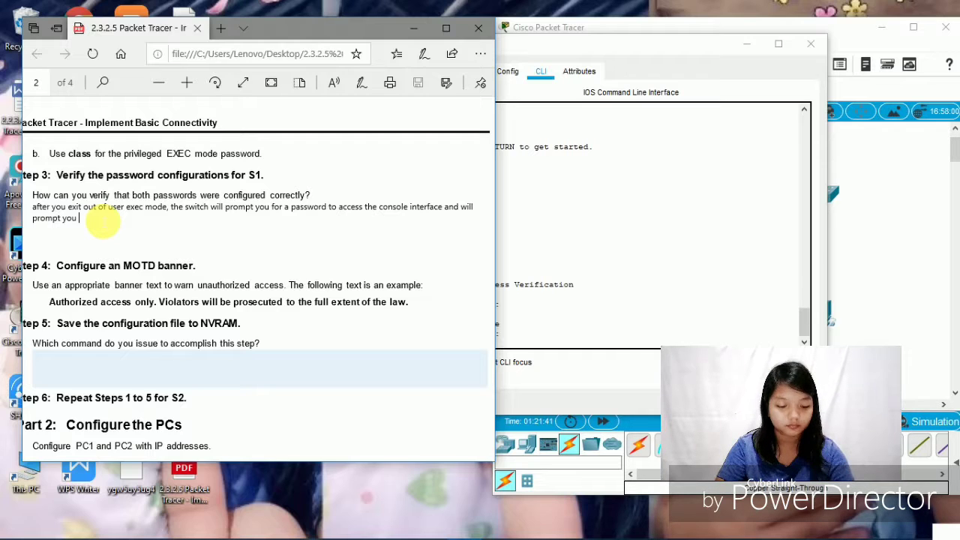
text(a secon)
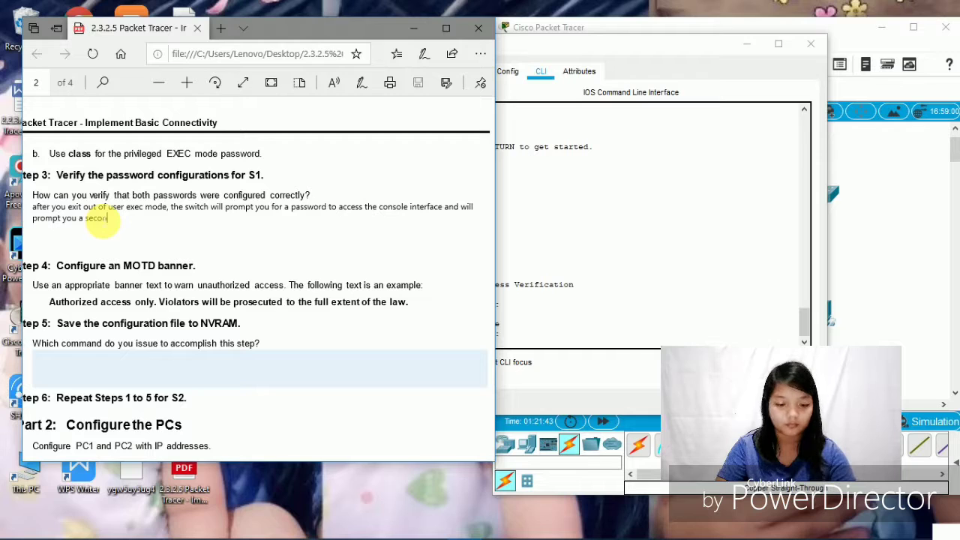
text(d)
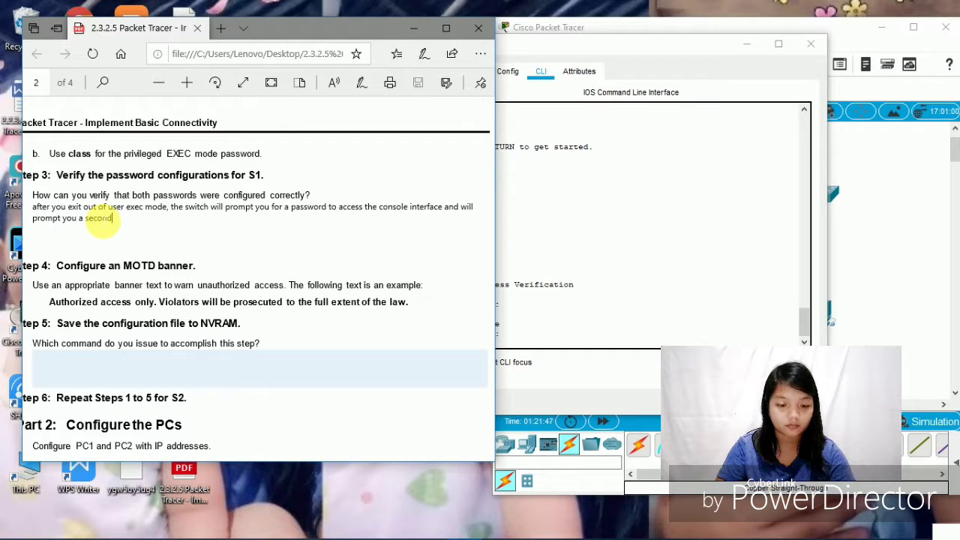
text( tim)
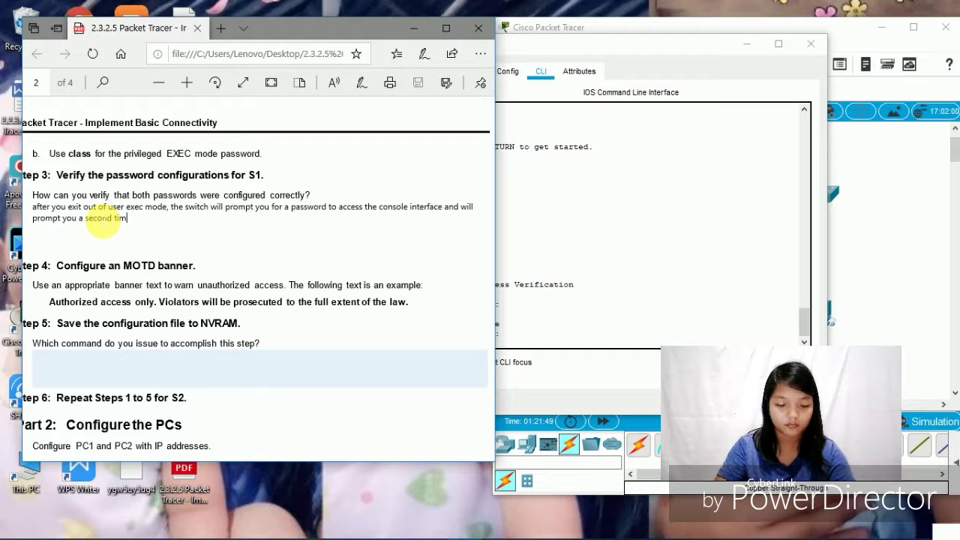
text(e when )
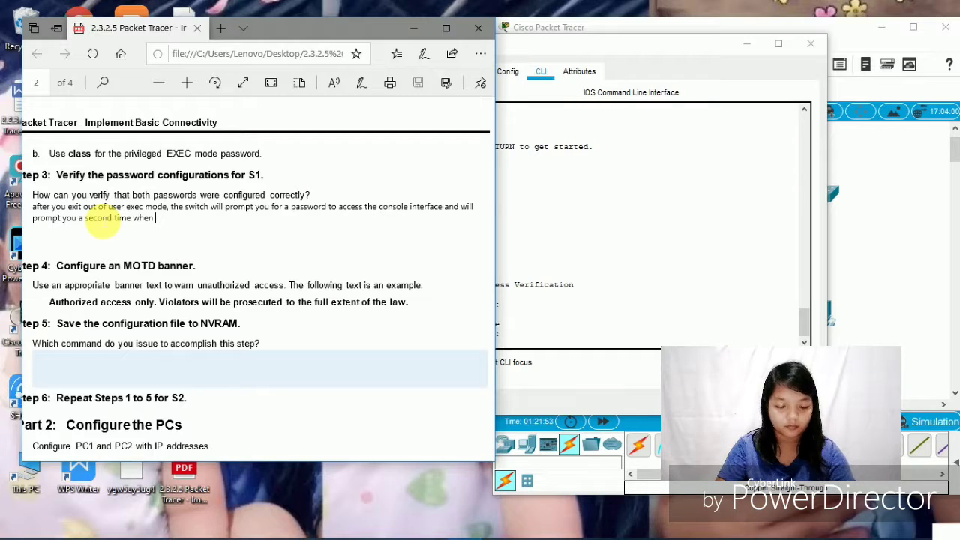
text(accessi)
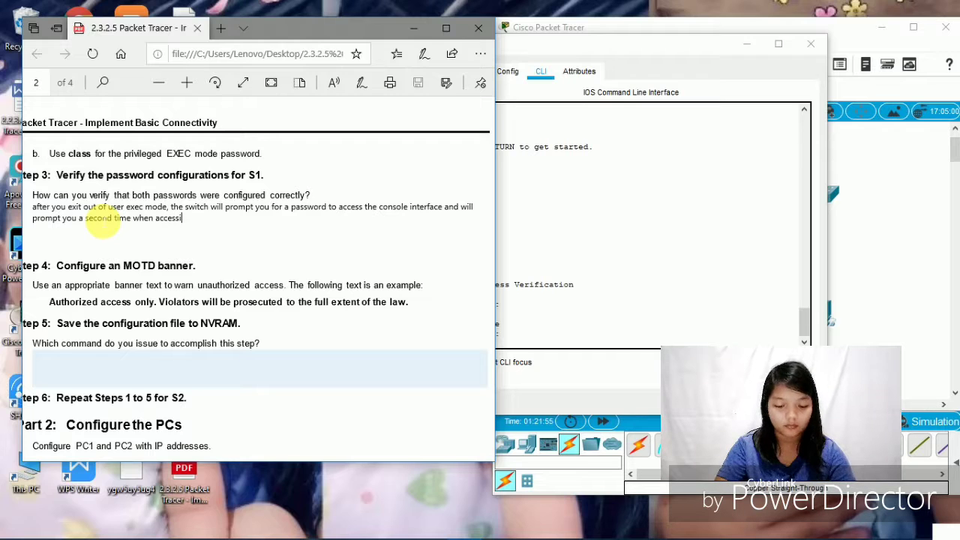
text(ng the)
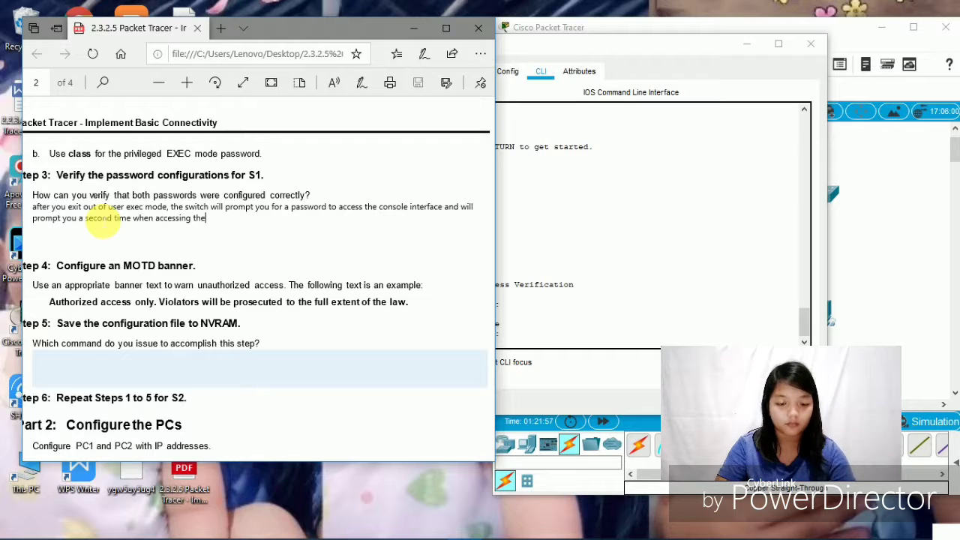
text( priv)
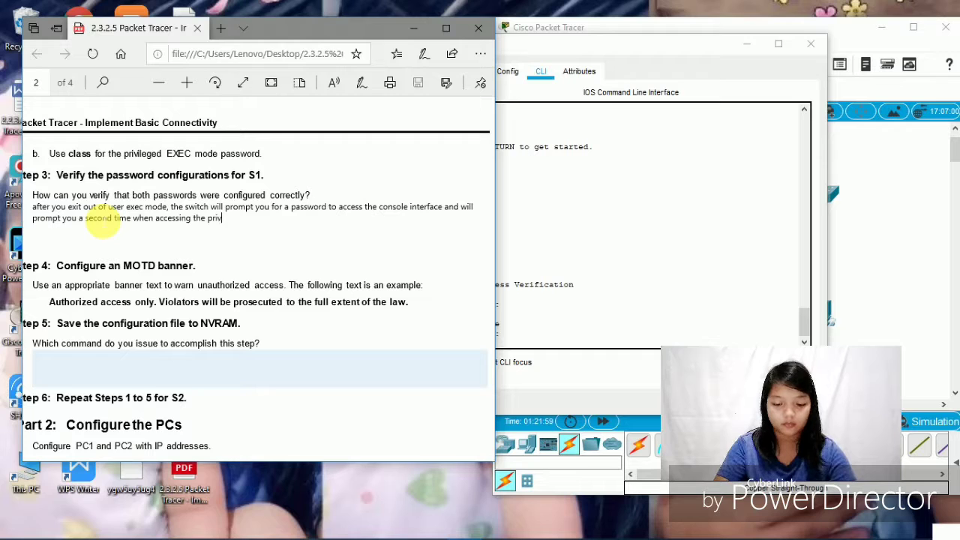
text(il)
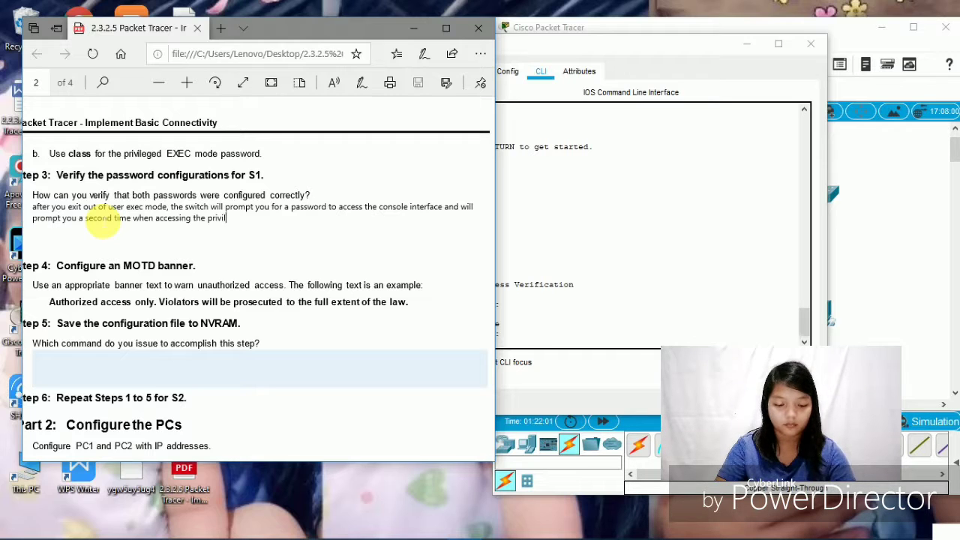
text(edge)
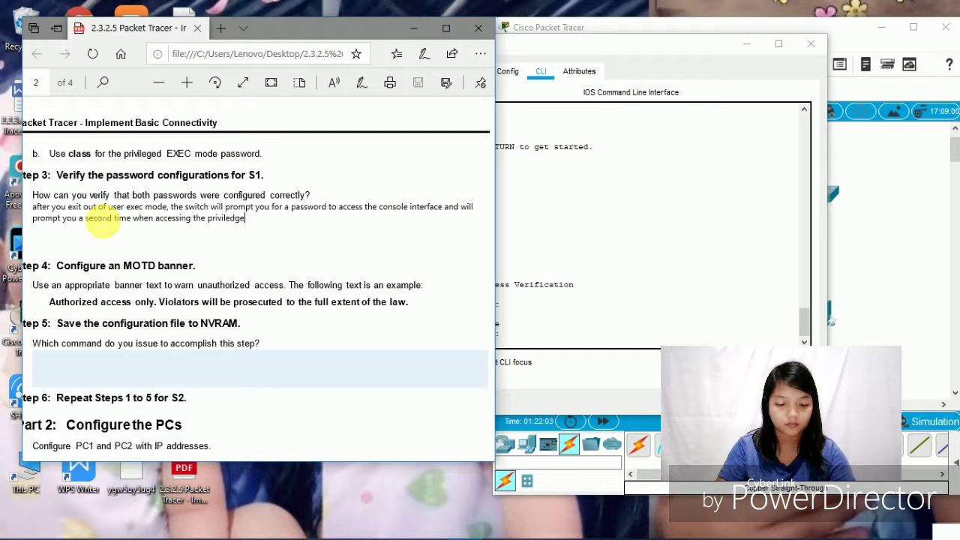
text(d exe)
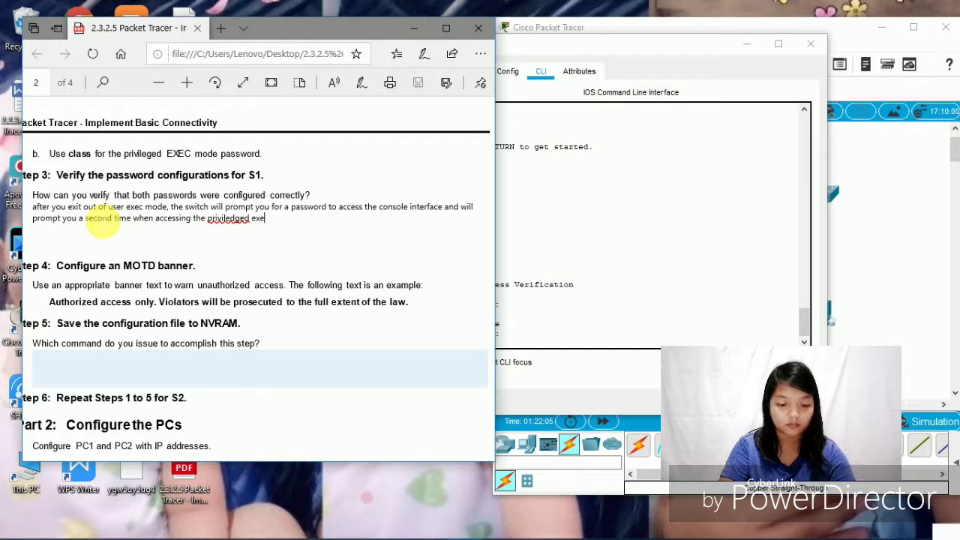
text(c mode)
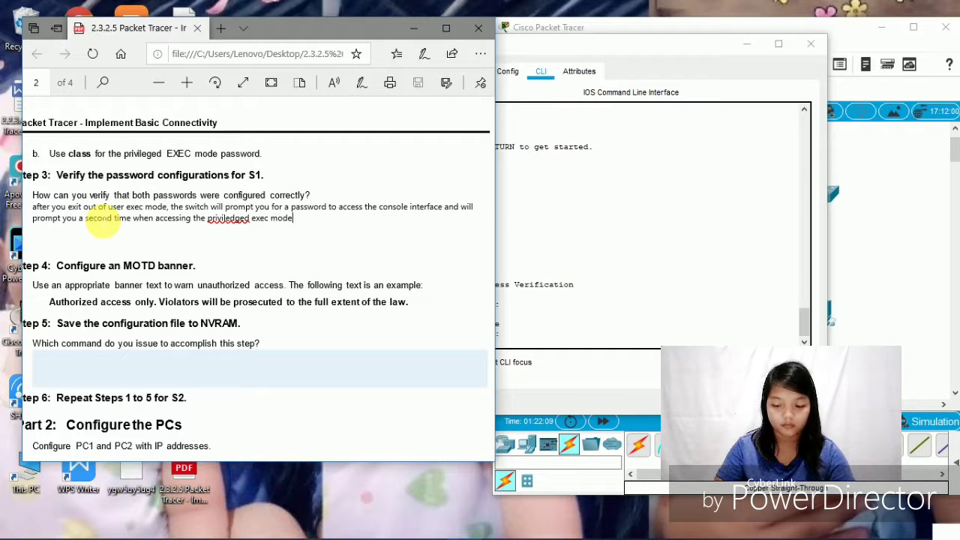
text(.)
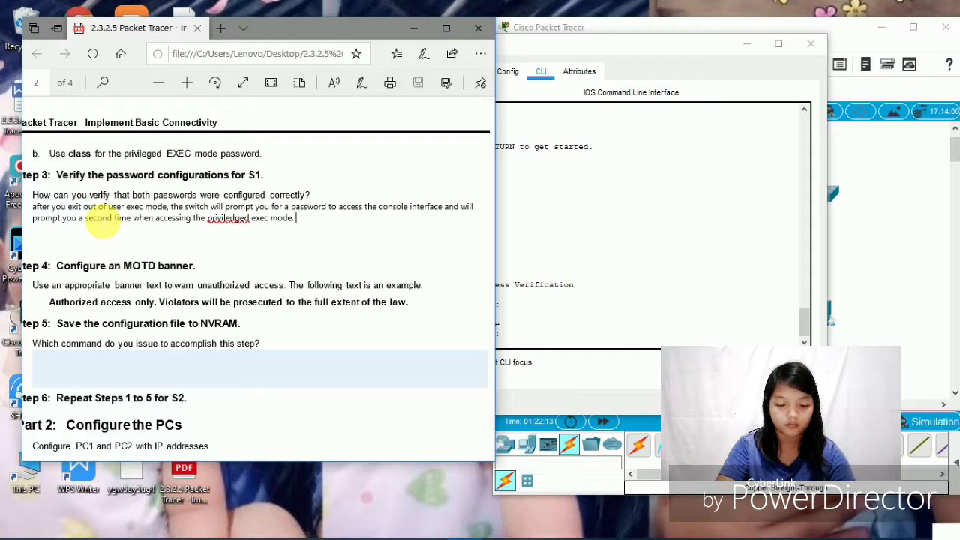
text( you ca)
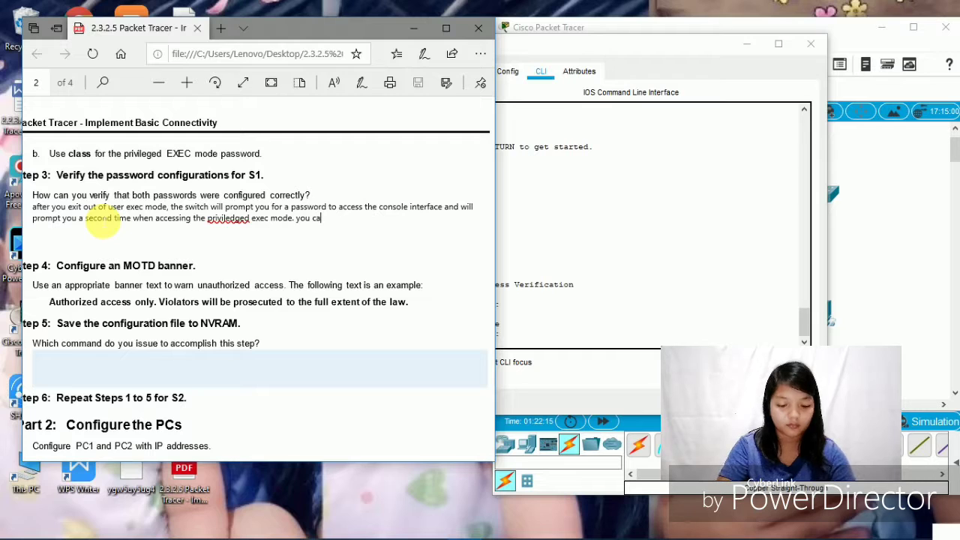
text(n also)
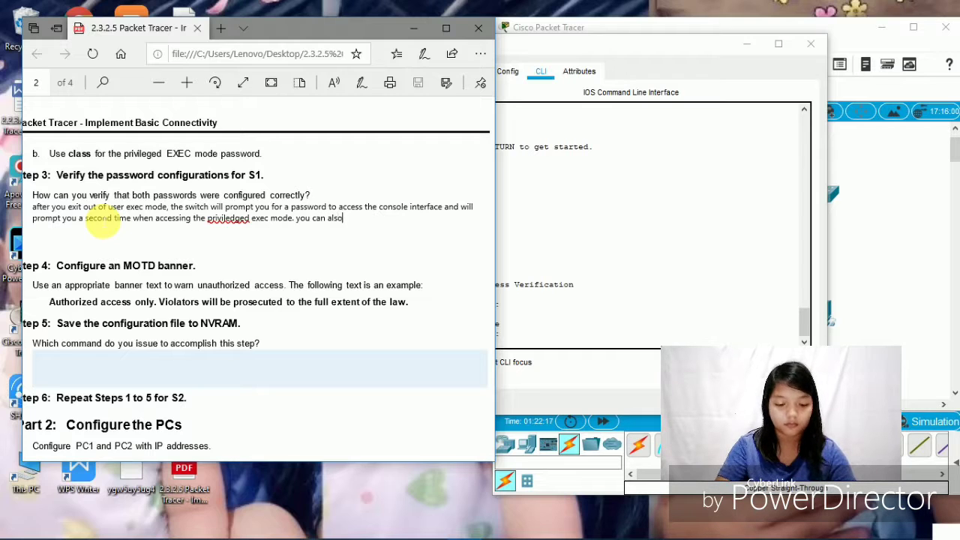
text( use )
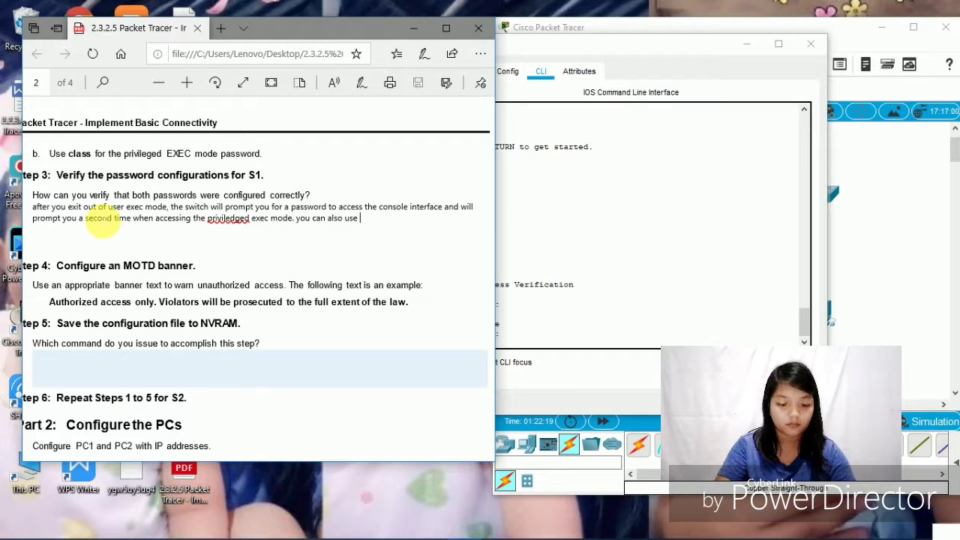
text(th)
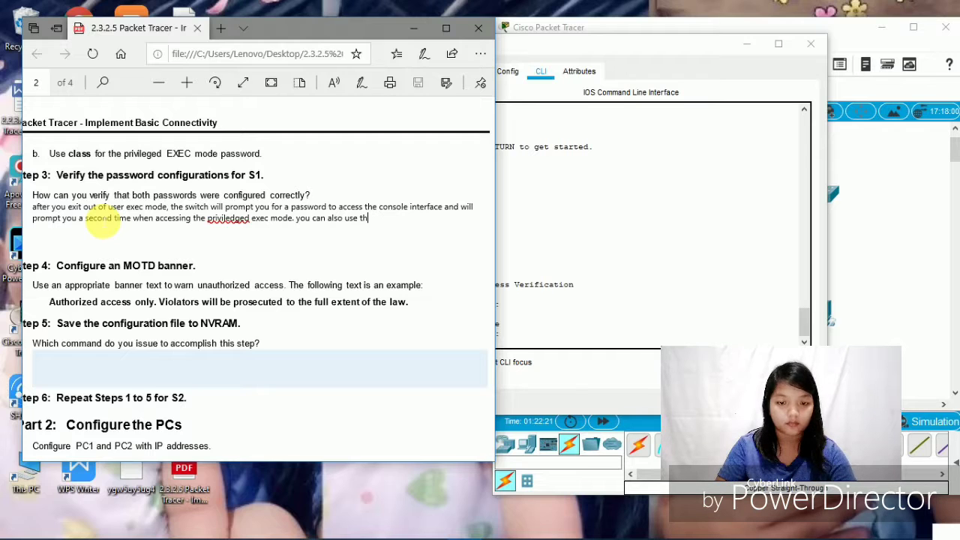
text(e sh)
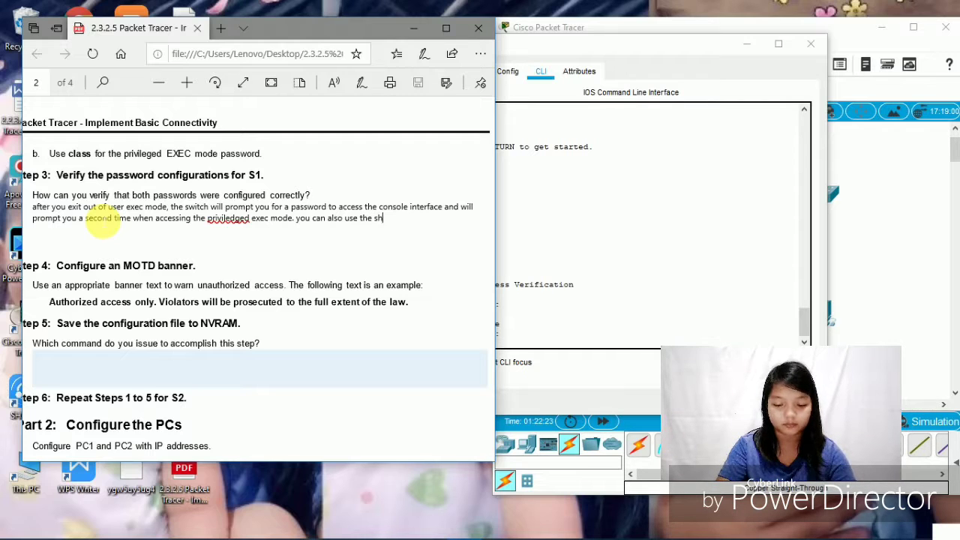
text(ow run)
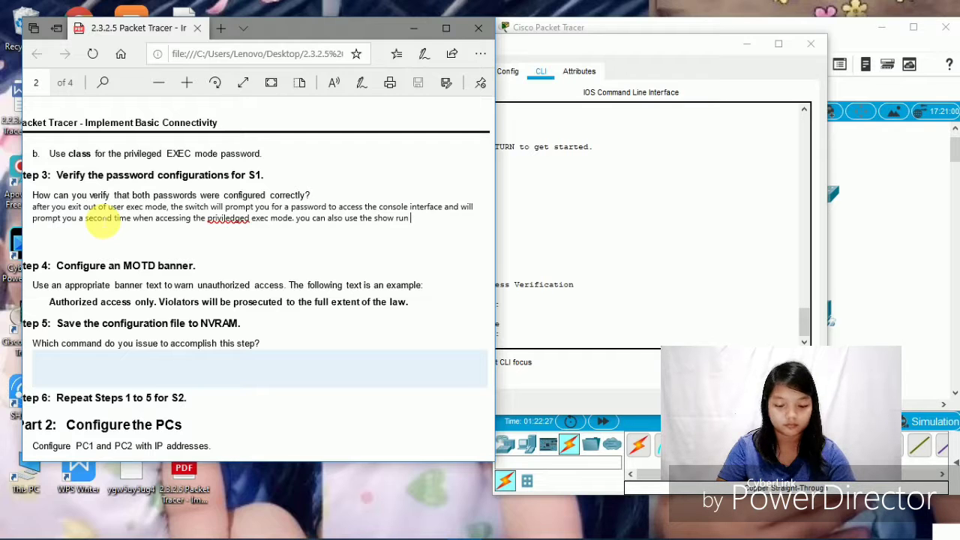
text( command)
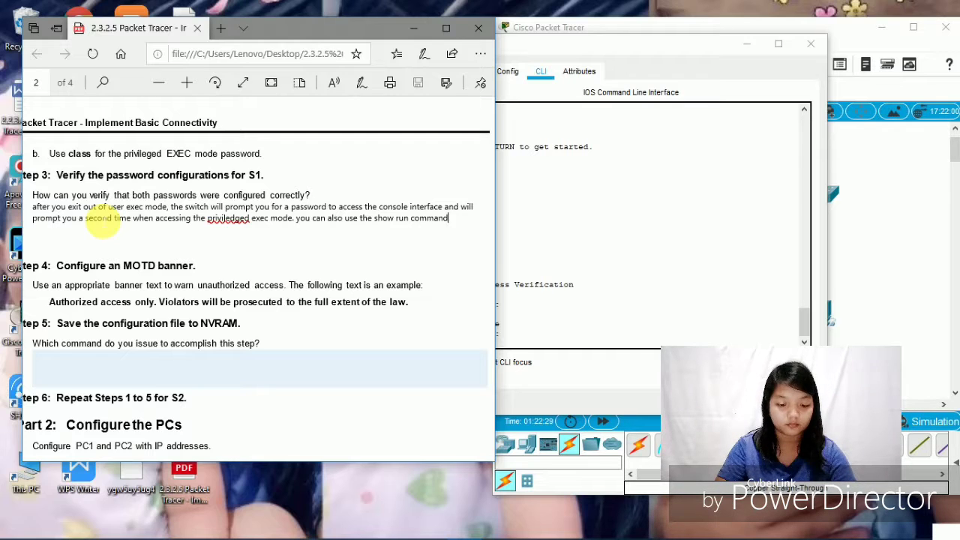
text( to vie)
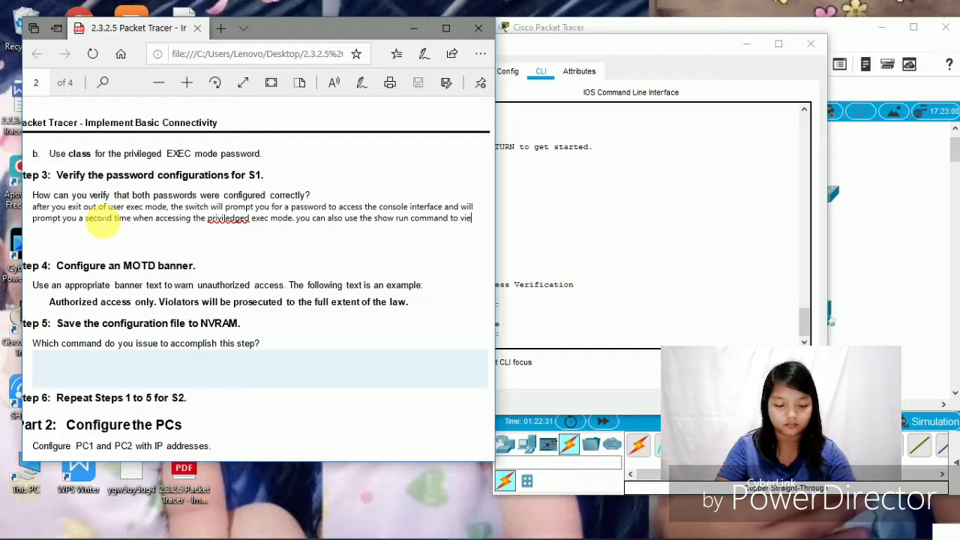
text(w)
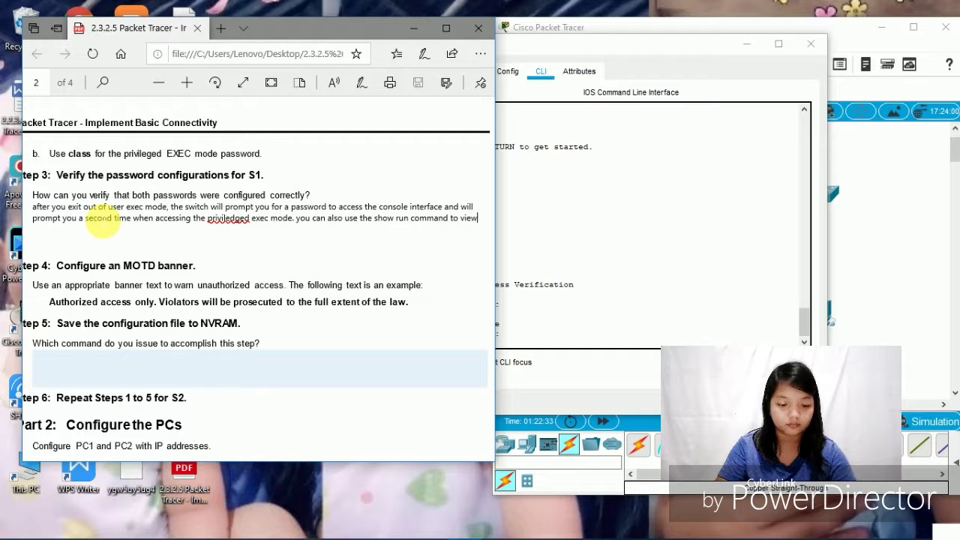
text( the pas)
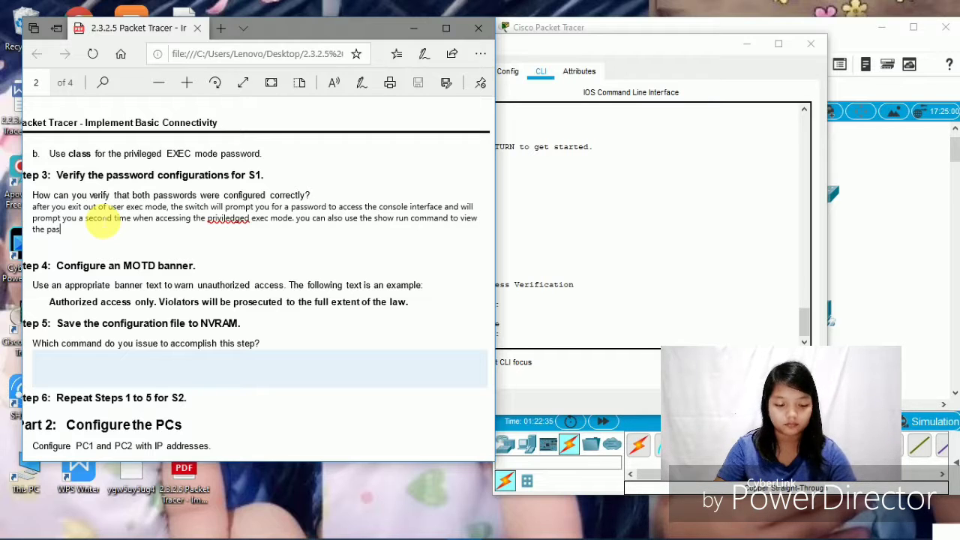
text(sword)
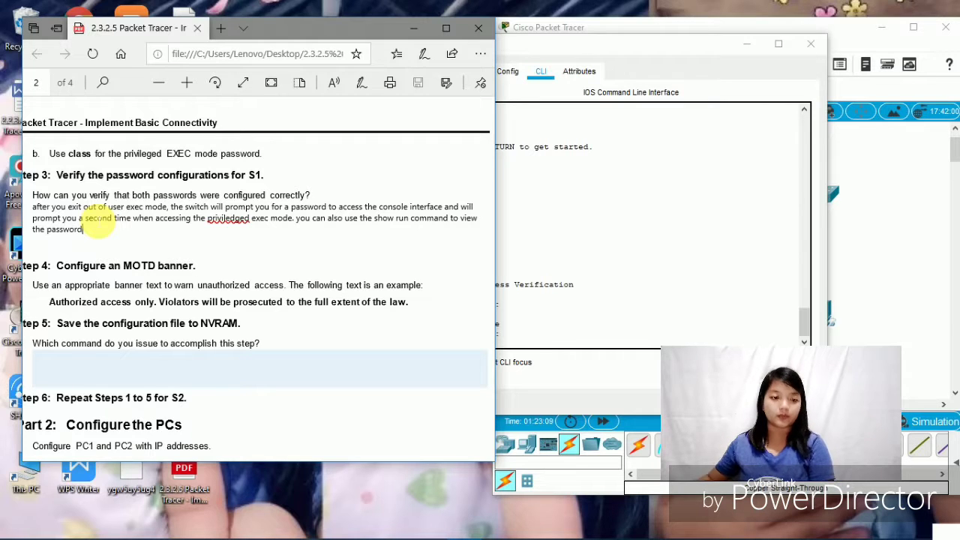
scroll(225, 206, down, 3)
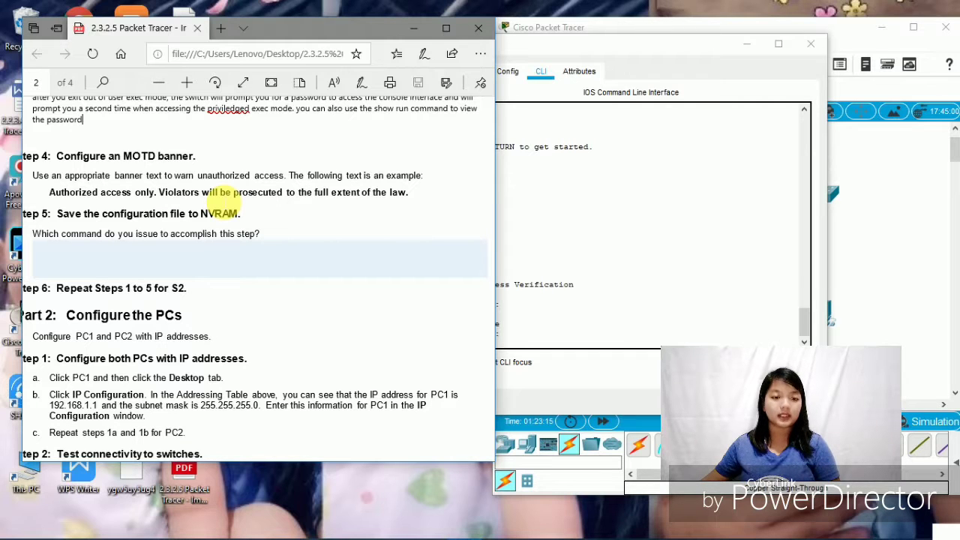
scroll(217, 192, down, 5)
scroll(226, 203, up, 5)
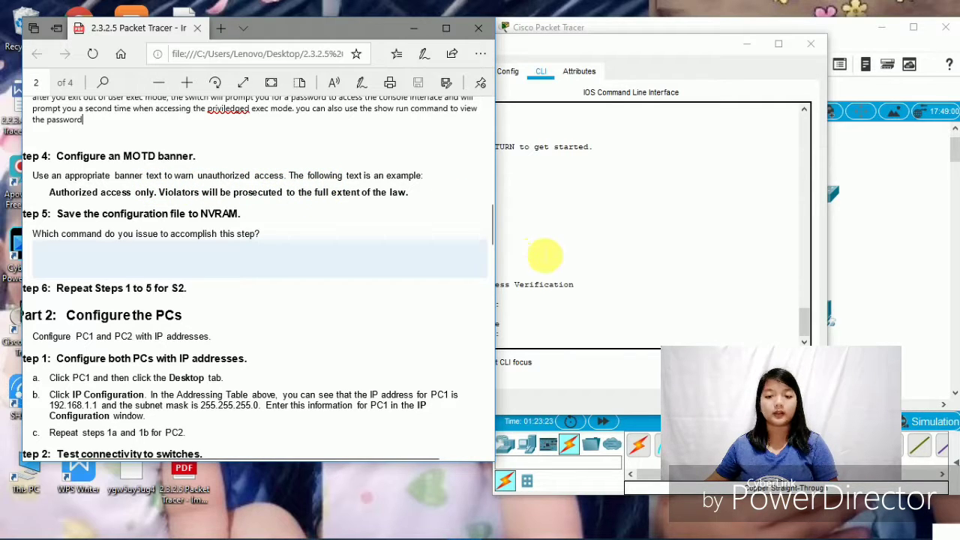
- Set S1's MOTD banner to 'Authorized access only. Violators will be prosecuted to the full extent of the law.'
click(606, 43)
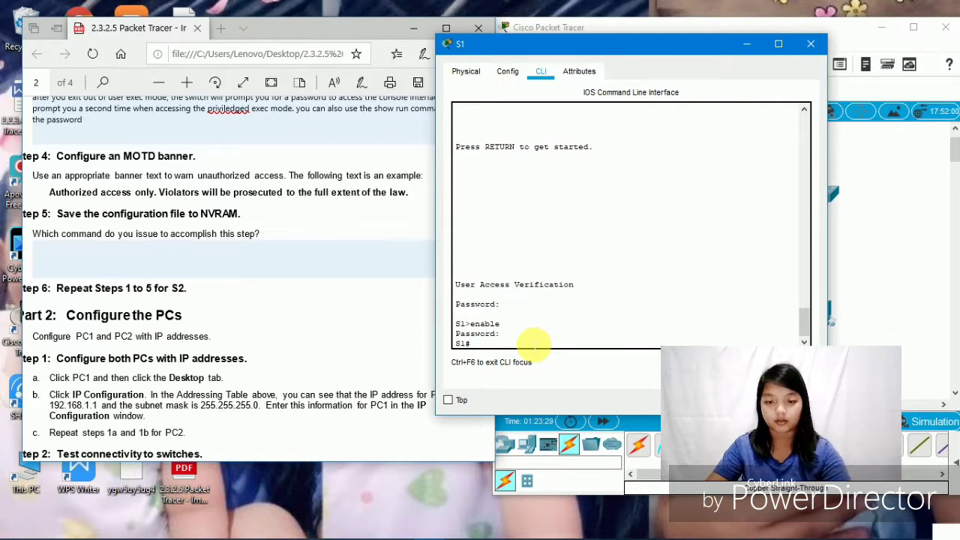
text(co)
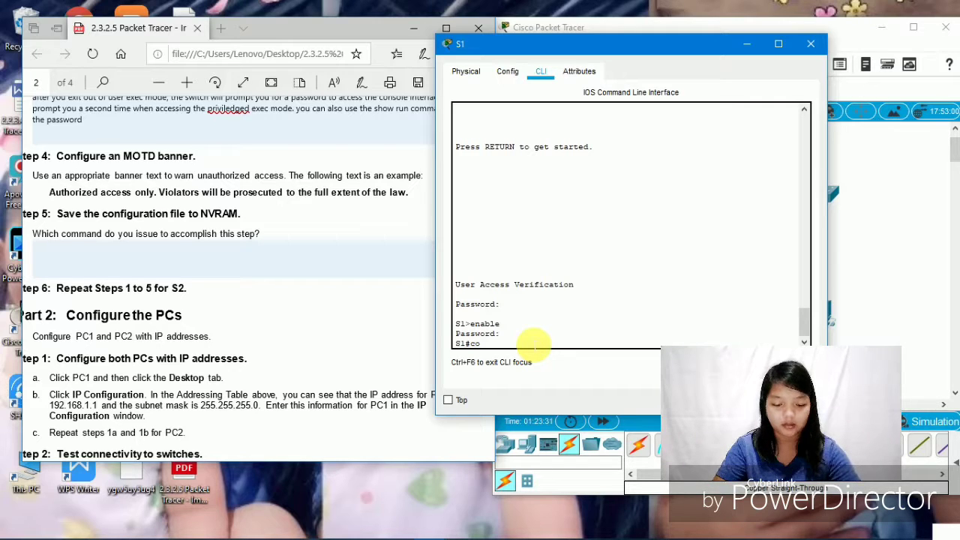
text(nf)
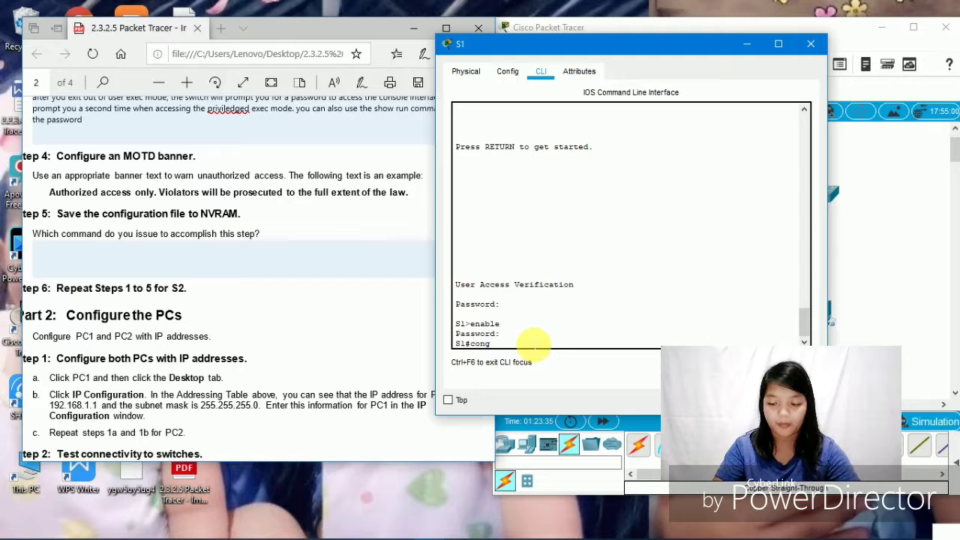
text(ig t)
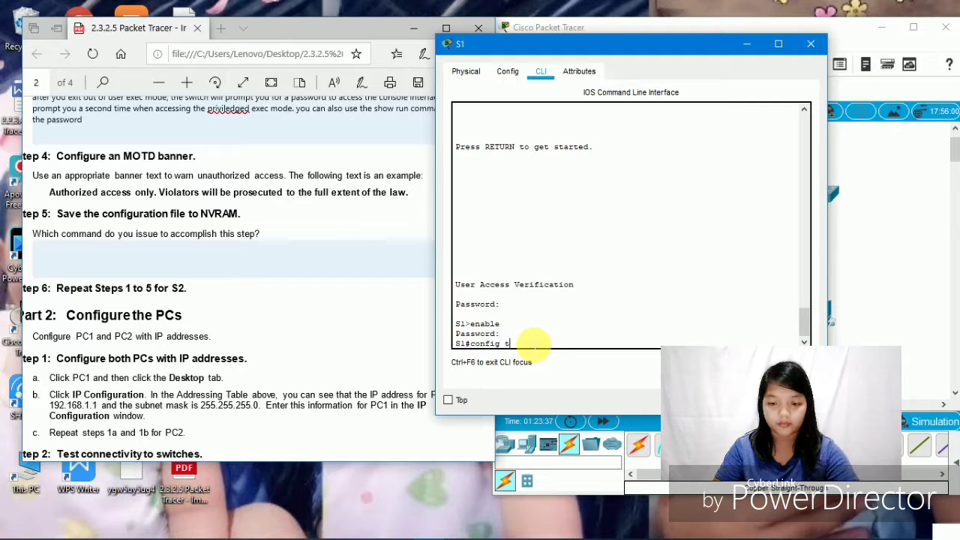
key(Return)
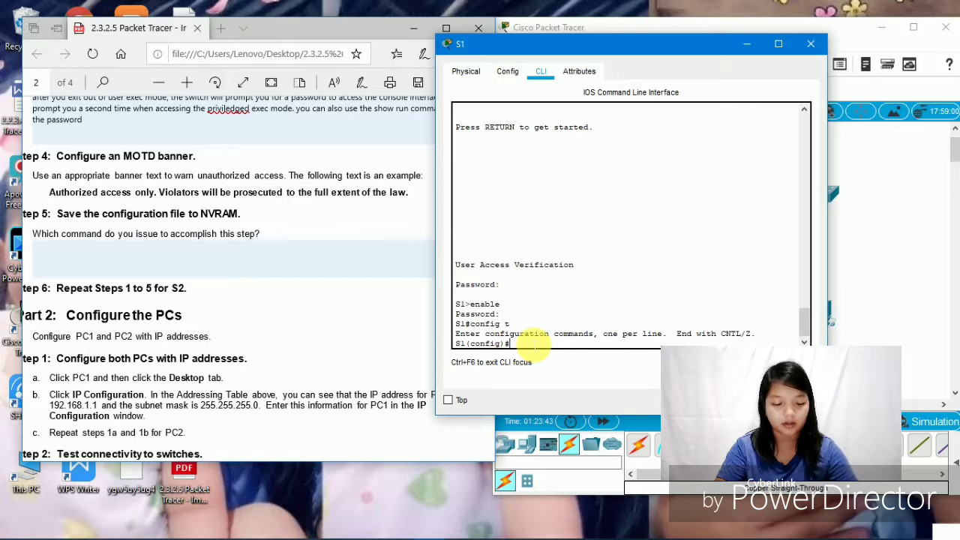
text(bann)
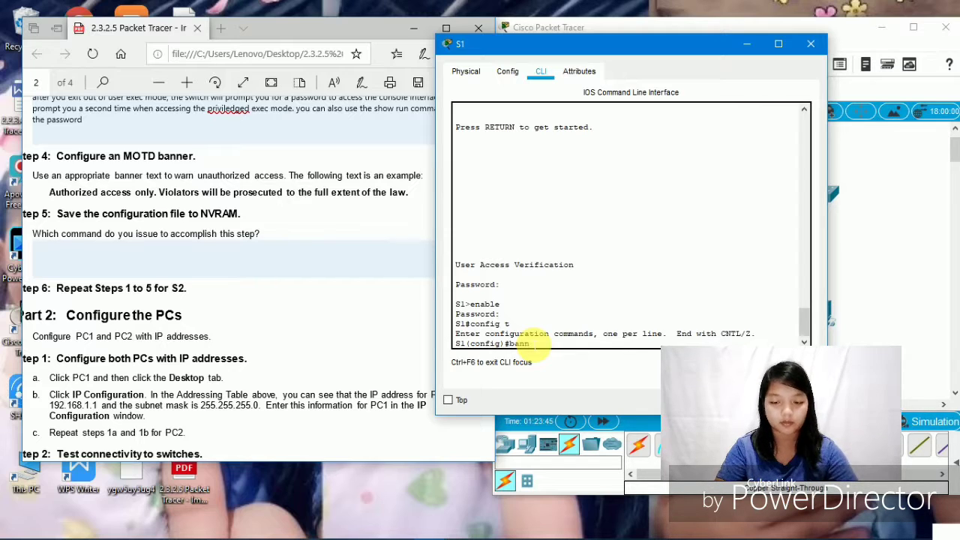
text(er mot)
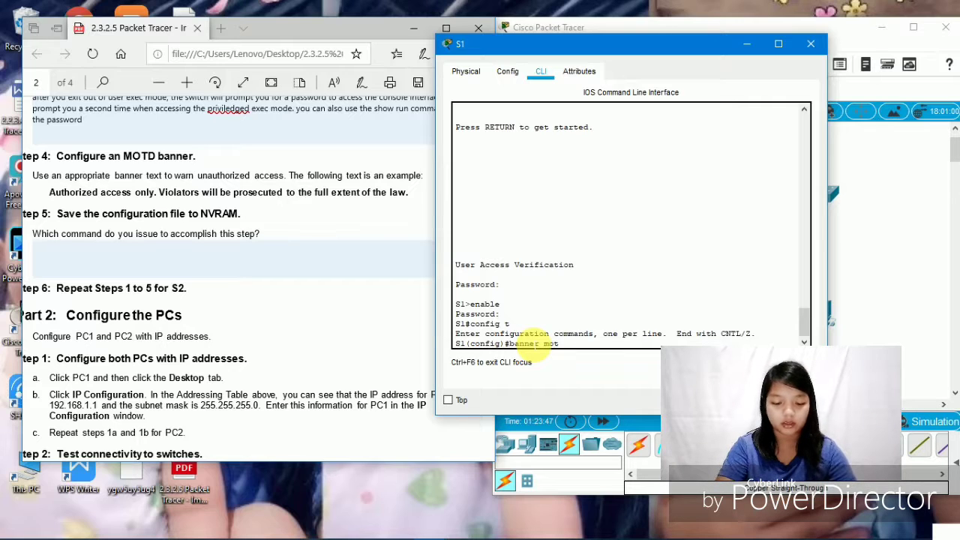
text(d)
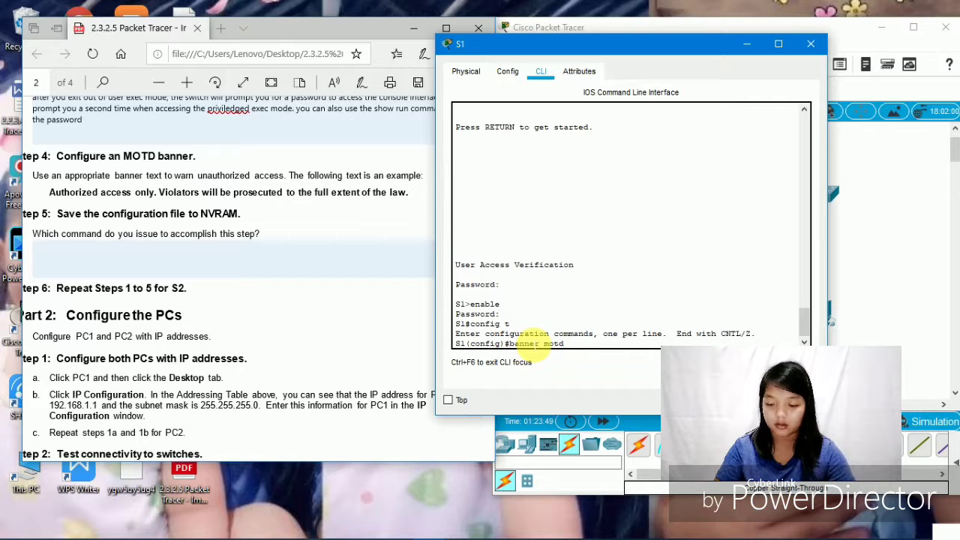
text( ")
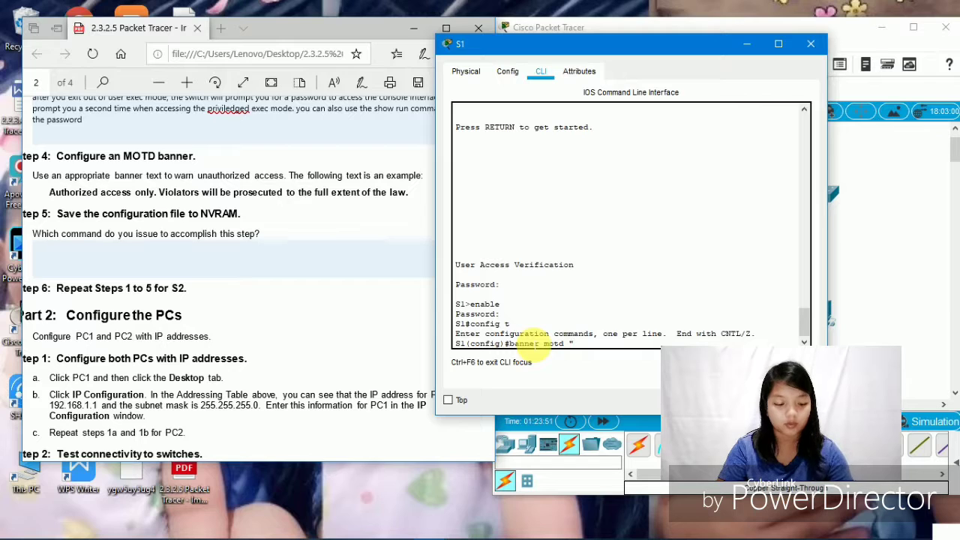
text(A)
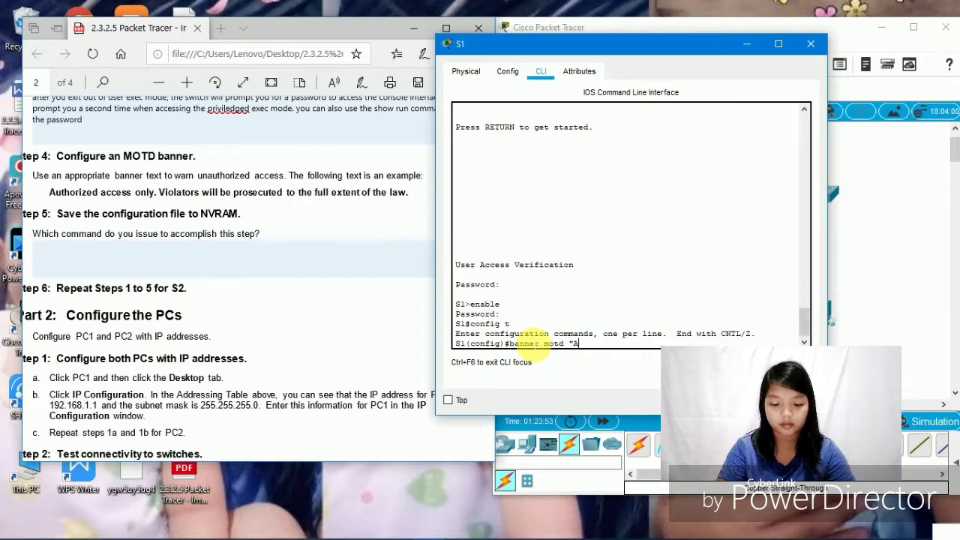
text(uthor)
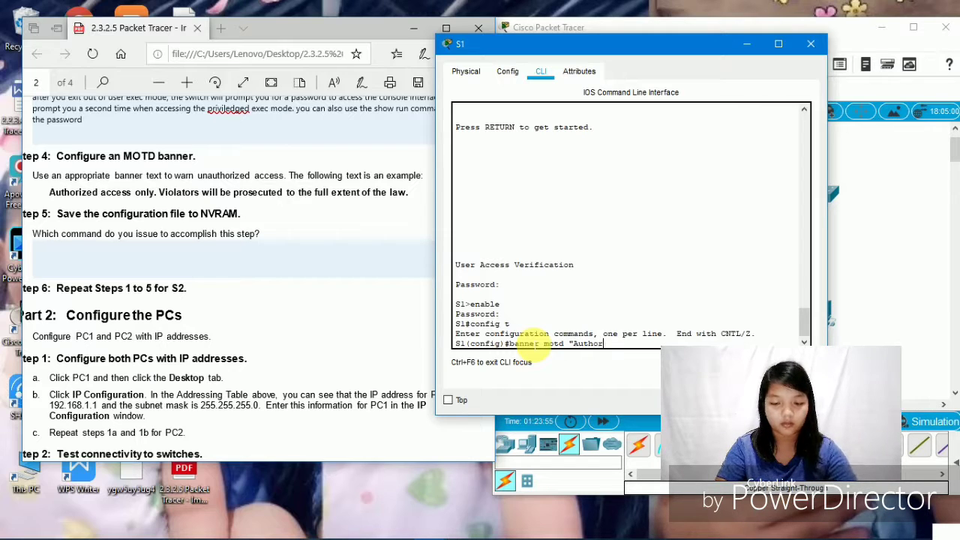
text(iz)
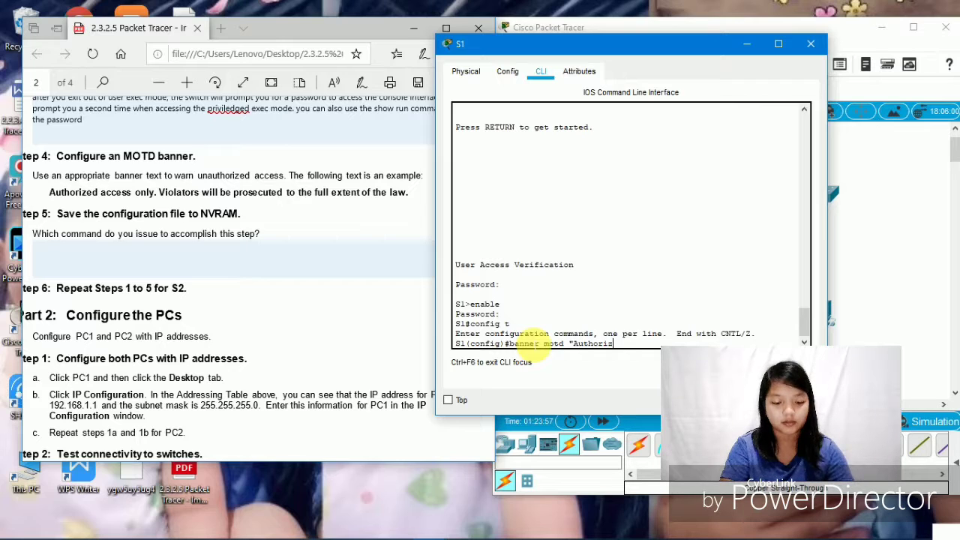
text(ed a)
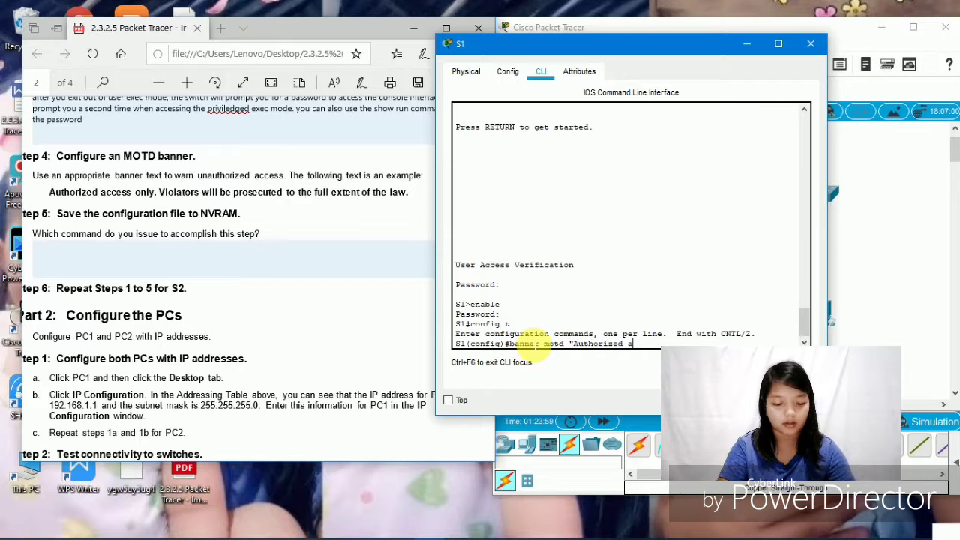
text(ccess o)
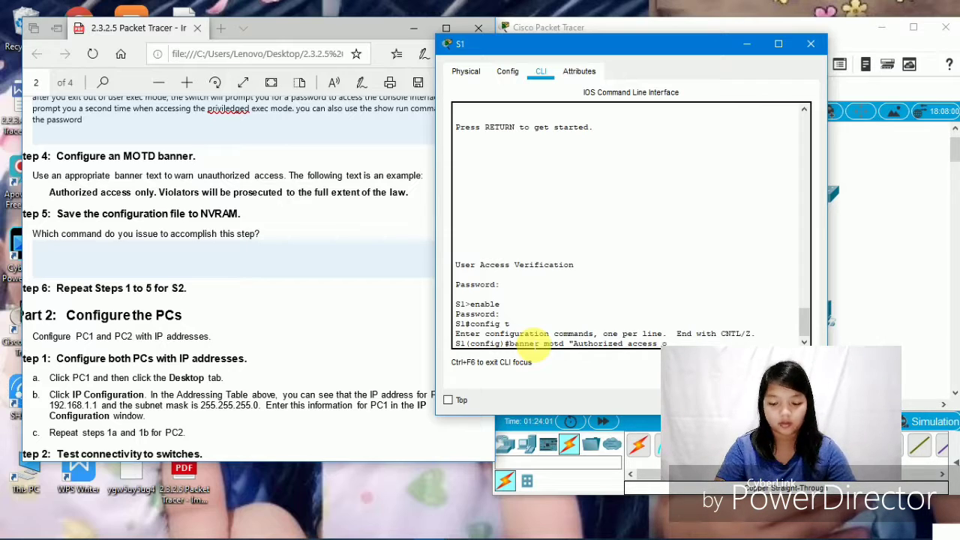
text(nly)
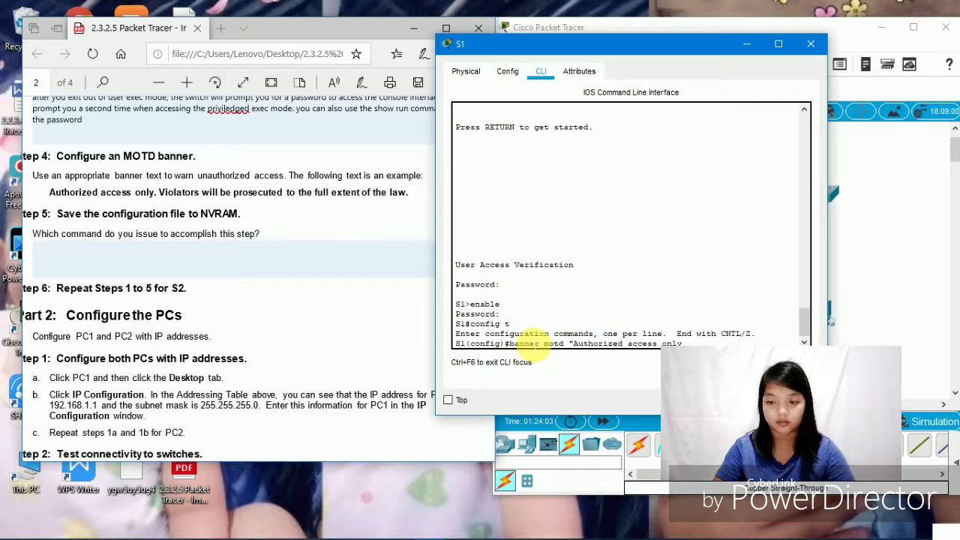
text(.)
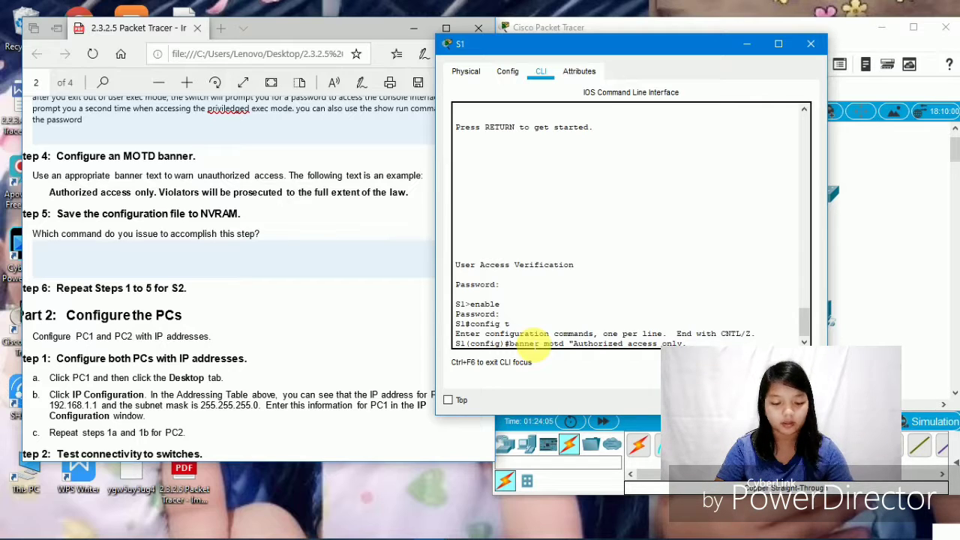
text( Viol)
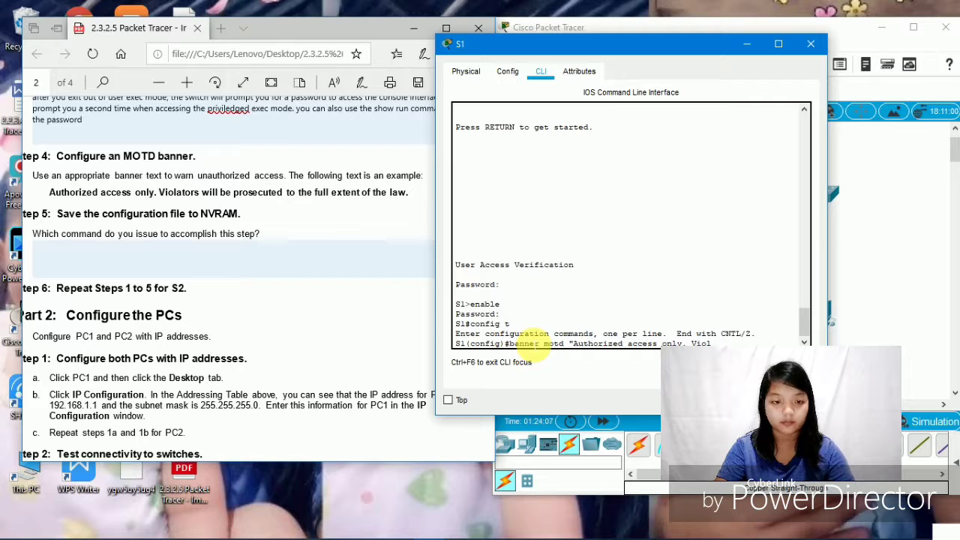
text(ators willbe pro)
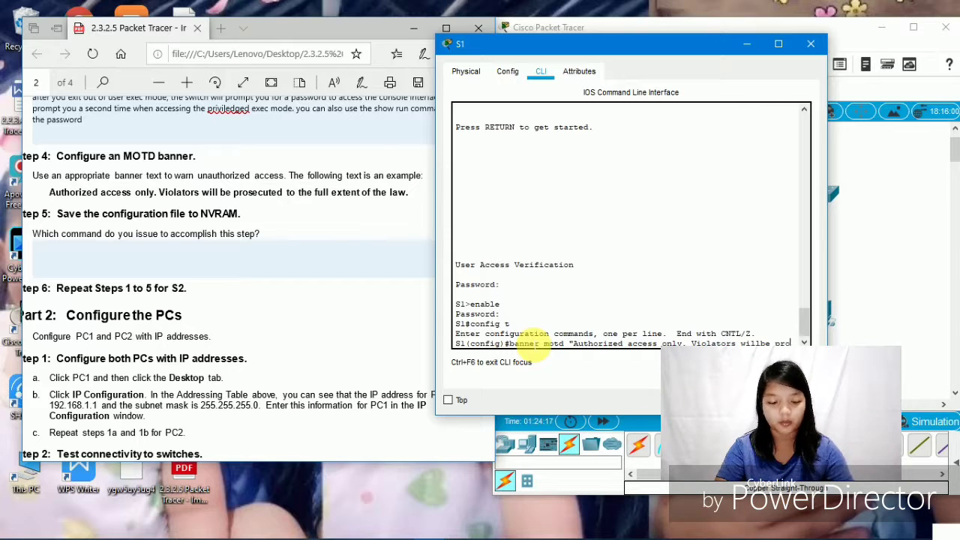
text(secu)
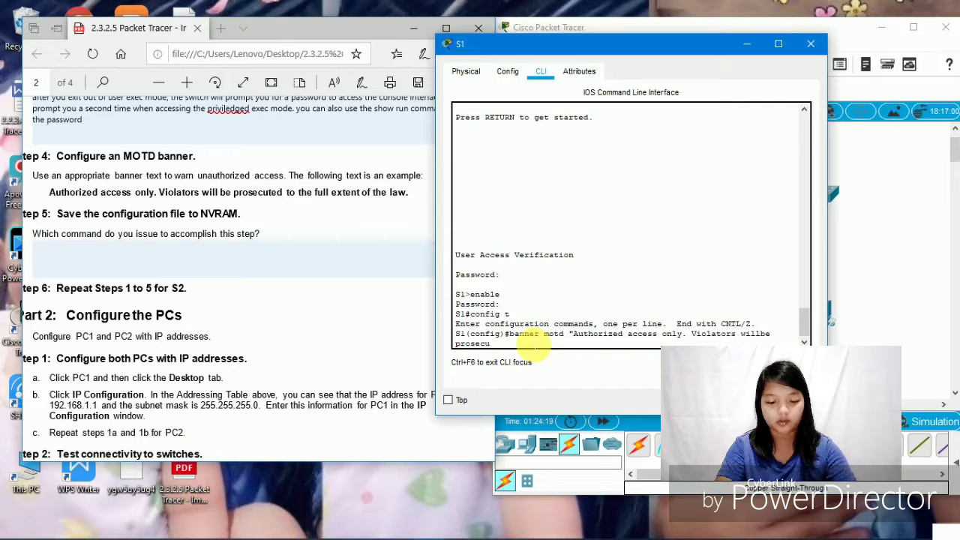
text(ted)
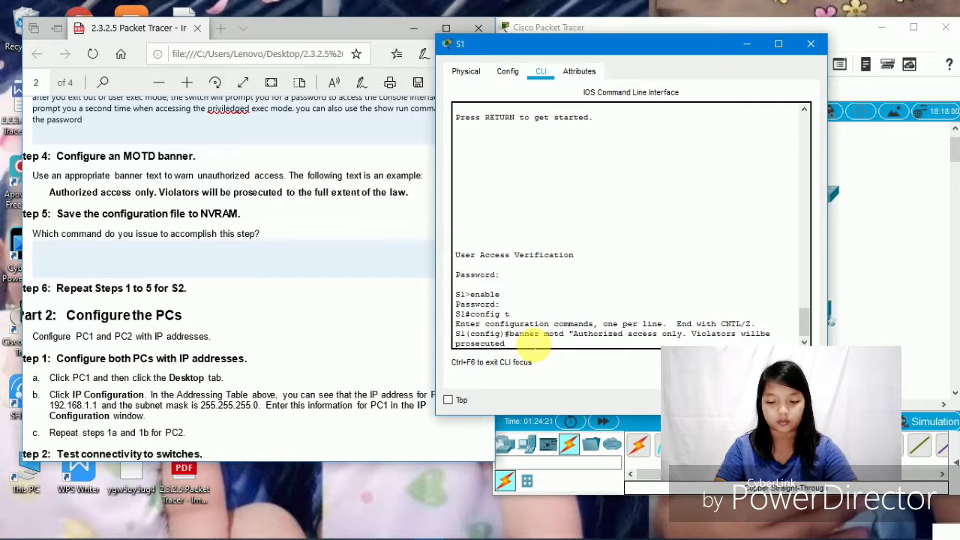
text( to)
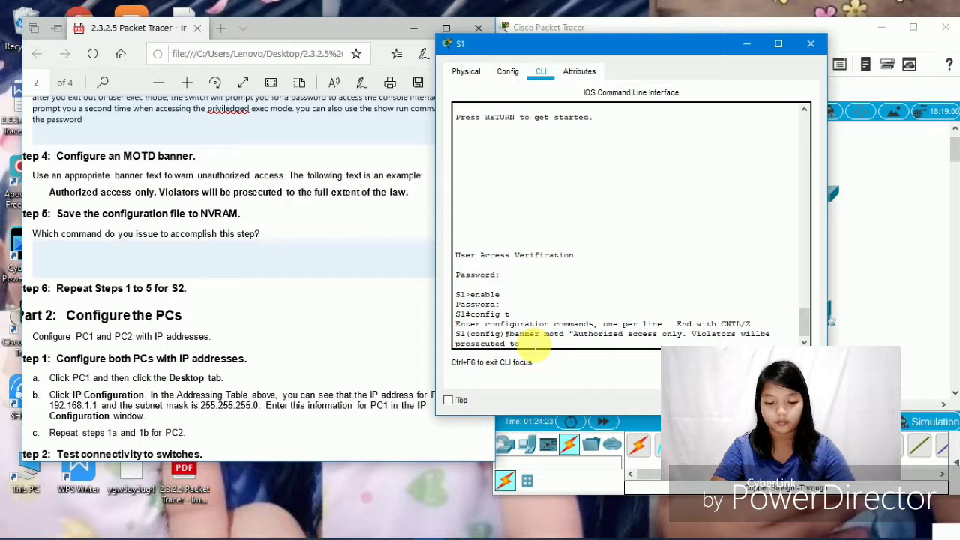
text( the full)
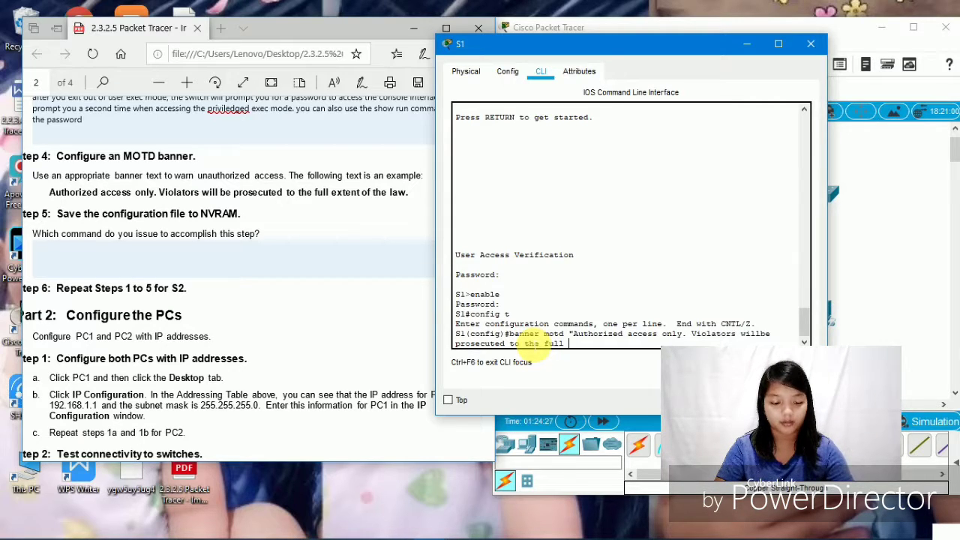
text( ext)
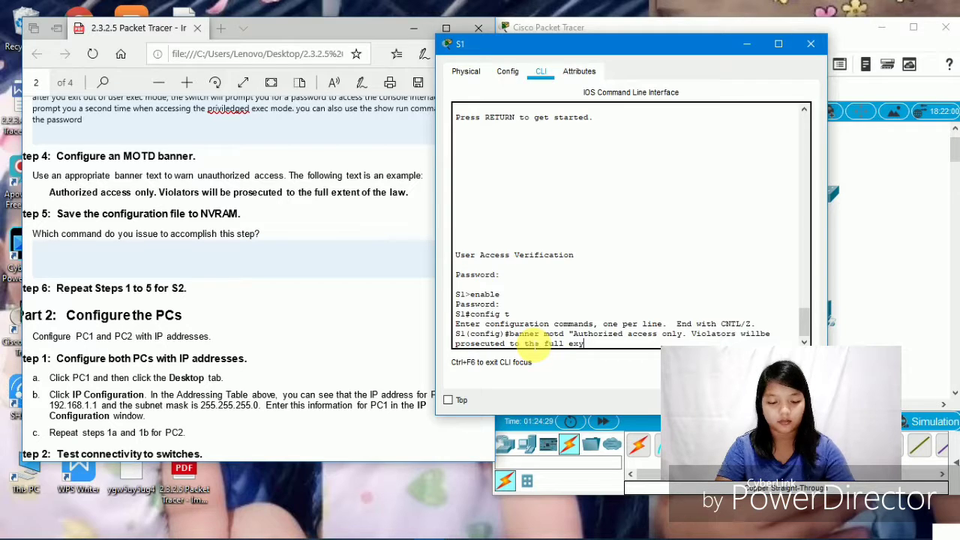
text(ent)
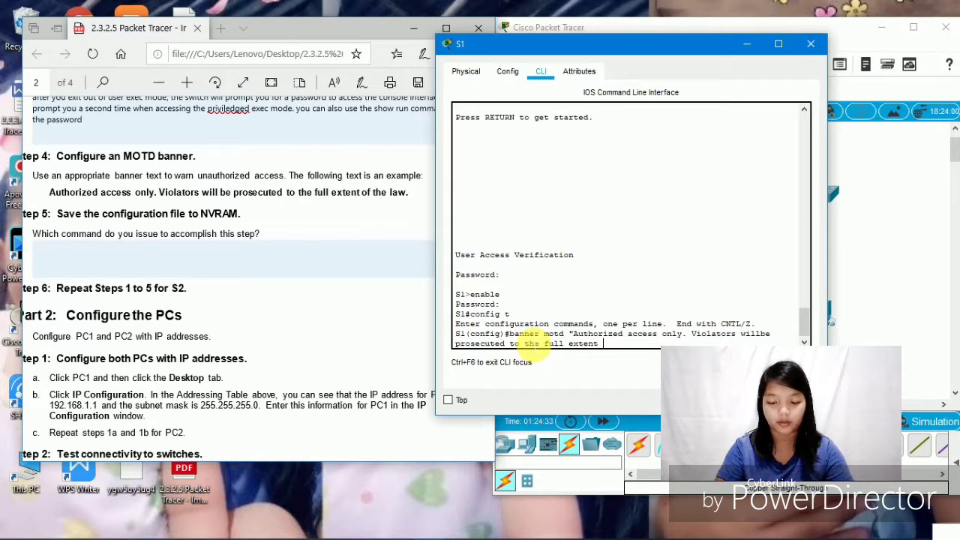
text( of the)
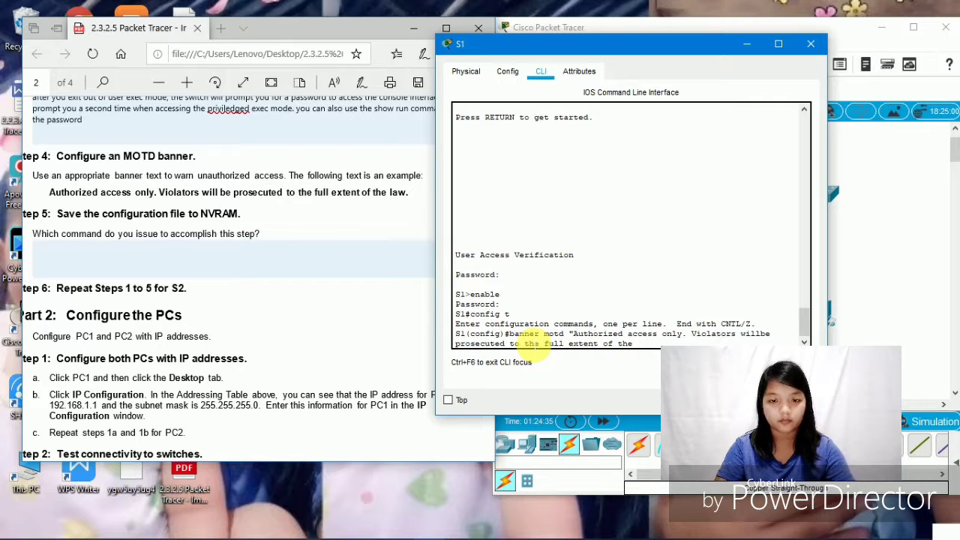
text( law)
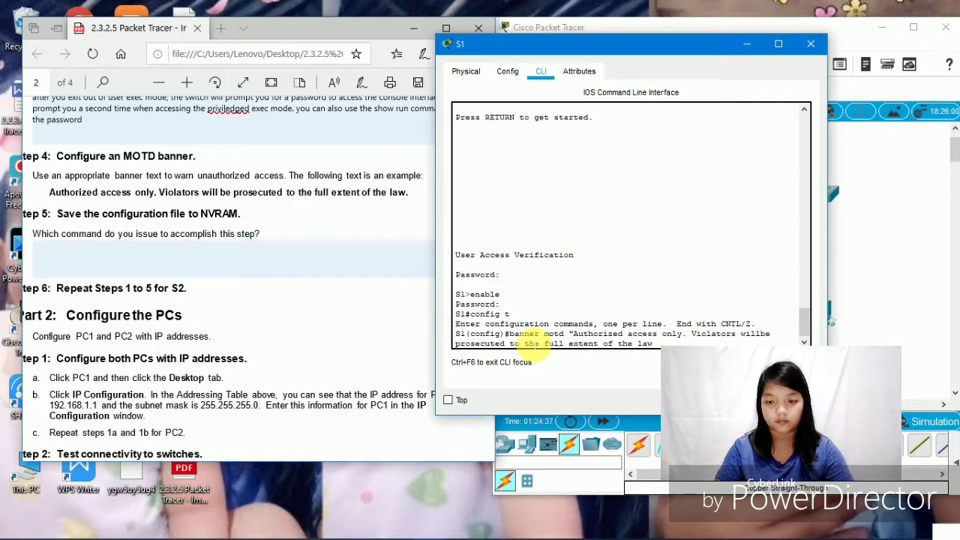
text(.")
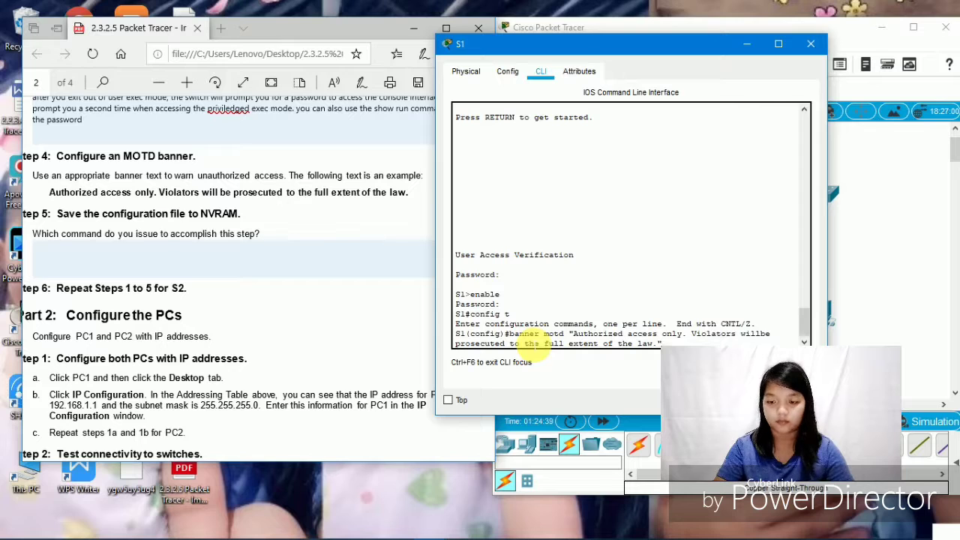
key(Return)
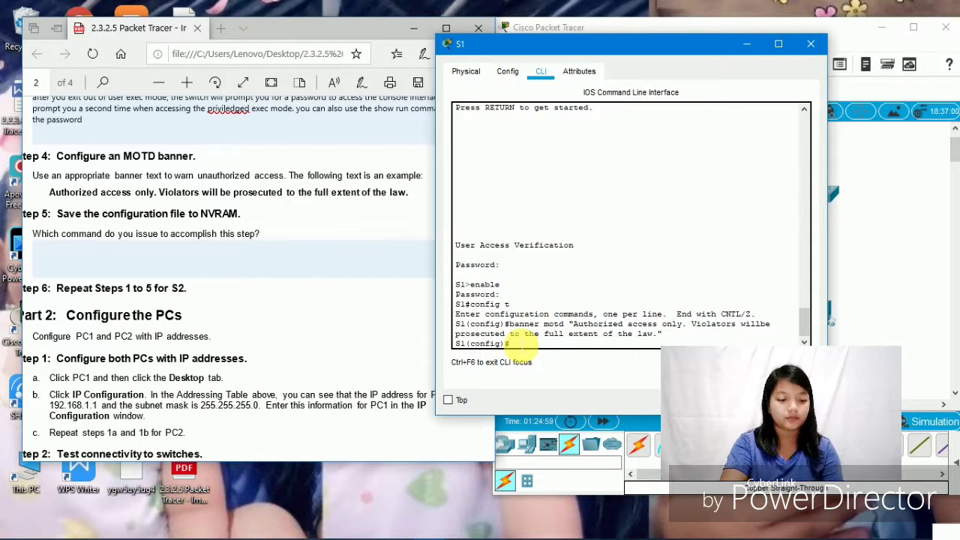
- Enter 'exit' and 'copy run start' as the Step 5 answer in the PDF
click(119, 264)
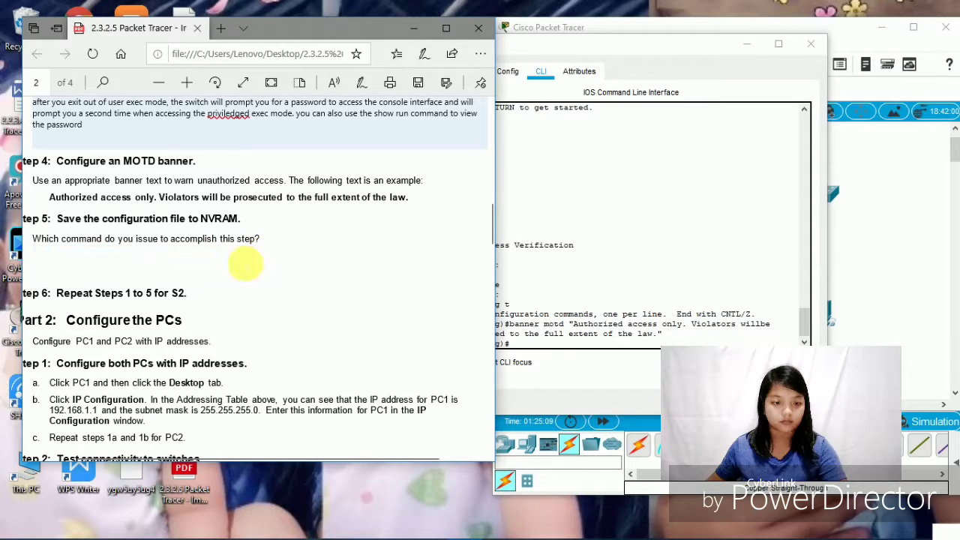
text(e)
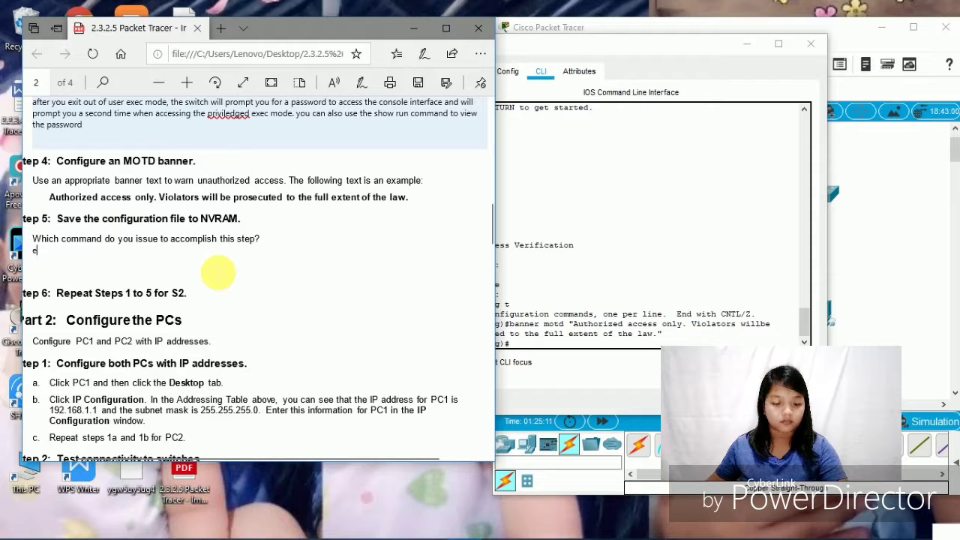
text(xit )
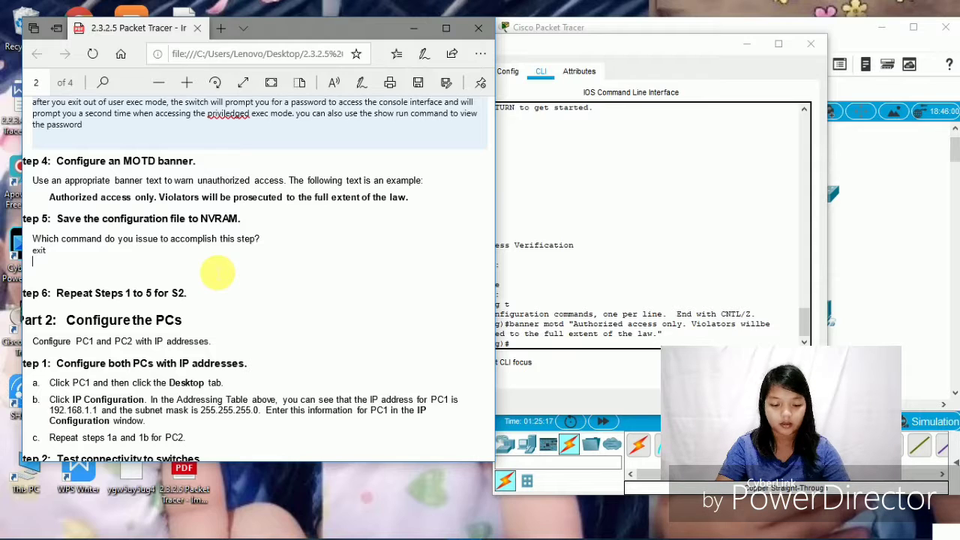
text(copy)
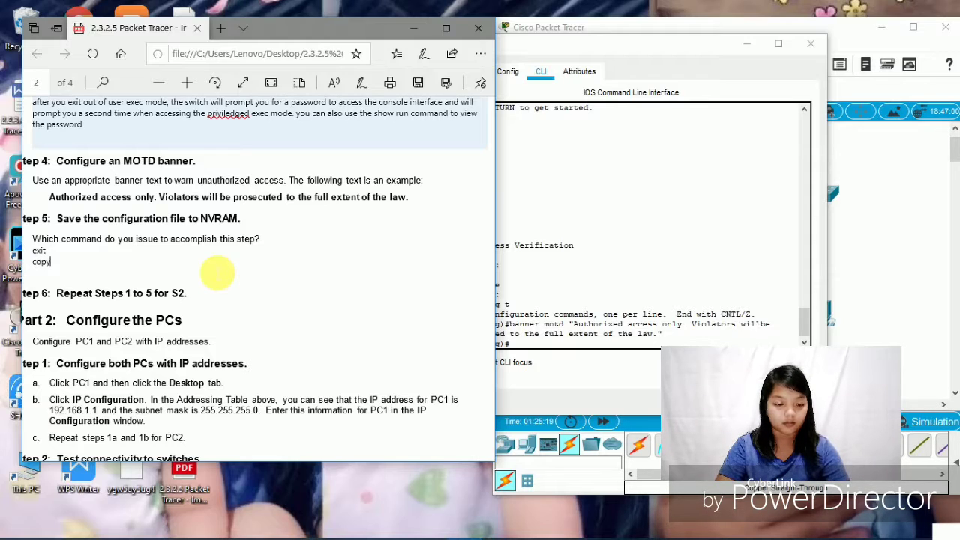
text( ru)
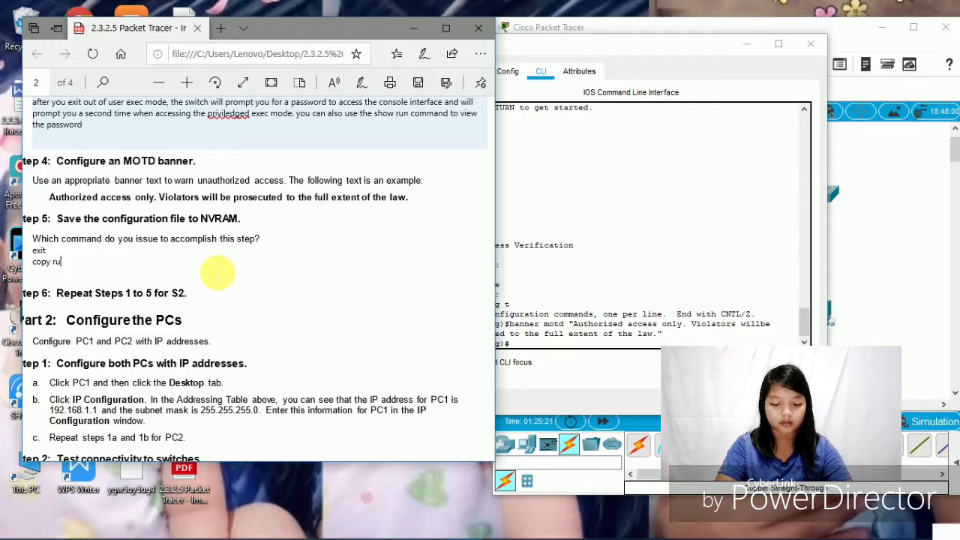
text(n start)
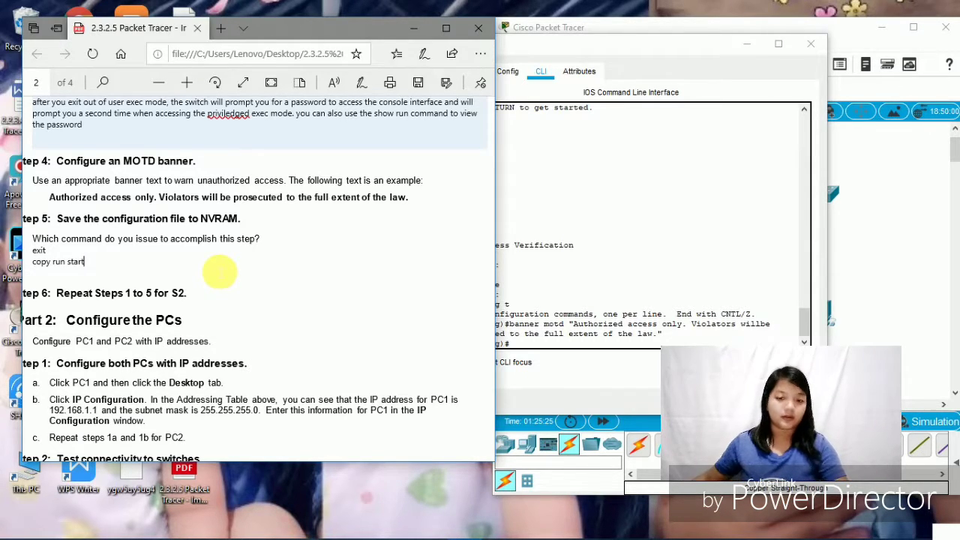
scroll(601, 241, down, 1)
scroll(294, 297, down, 3)
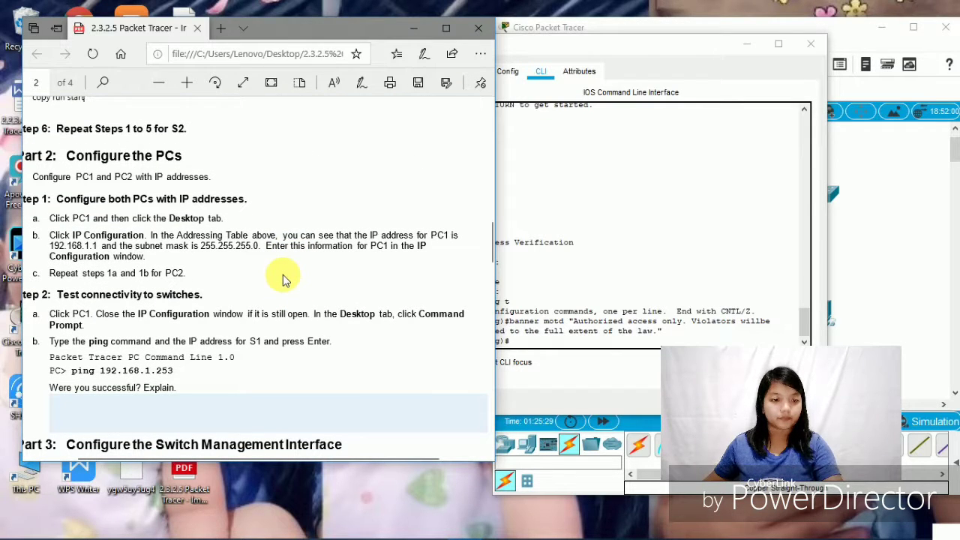
scroll(284, 276, up, 1)
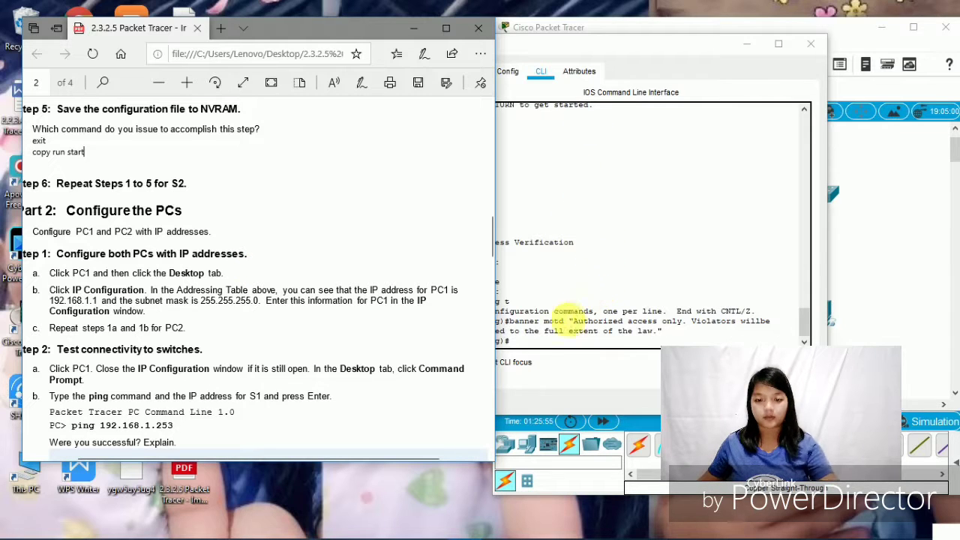
- Run copy run start from S1's privileged mode, accepting the startup-config destination
click(528, 351)
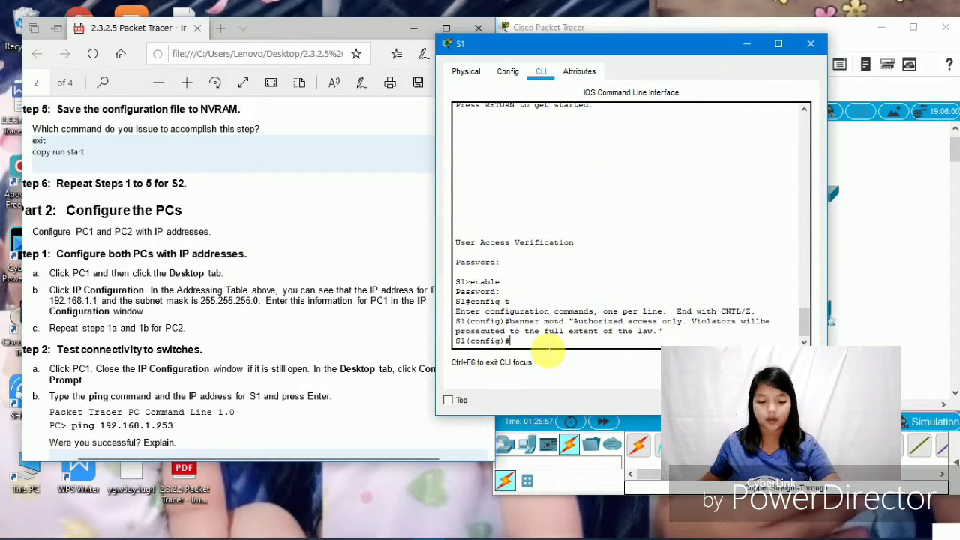
text(copy)
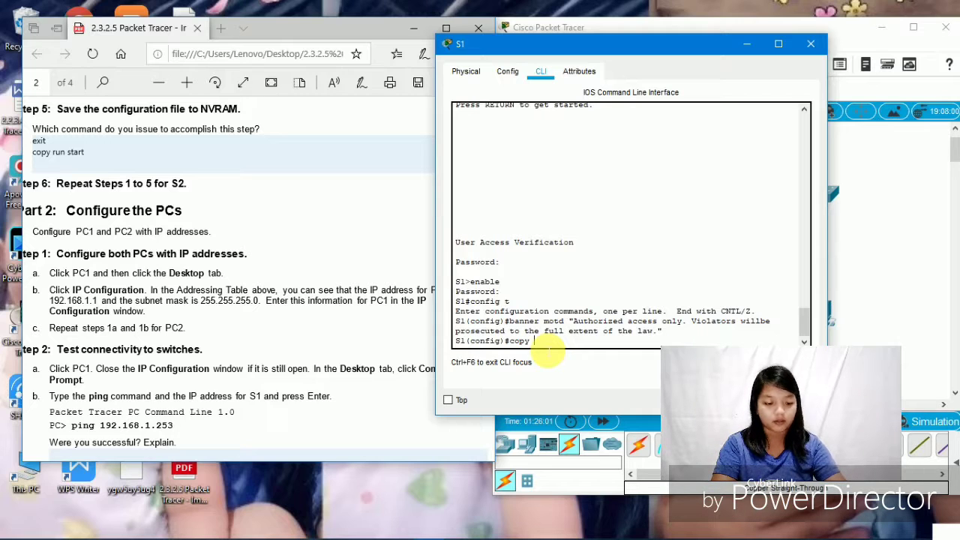
text( run)
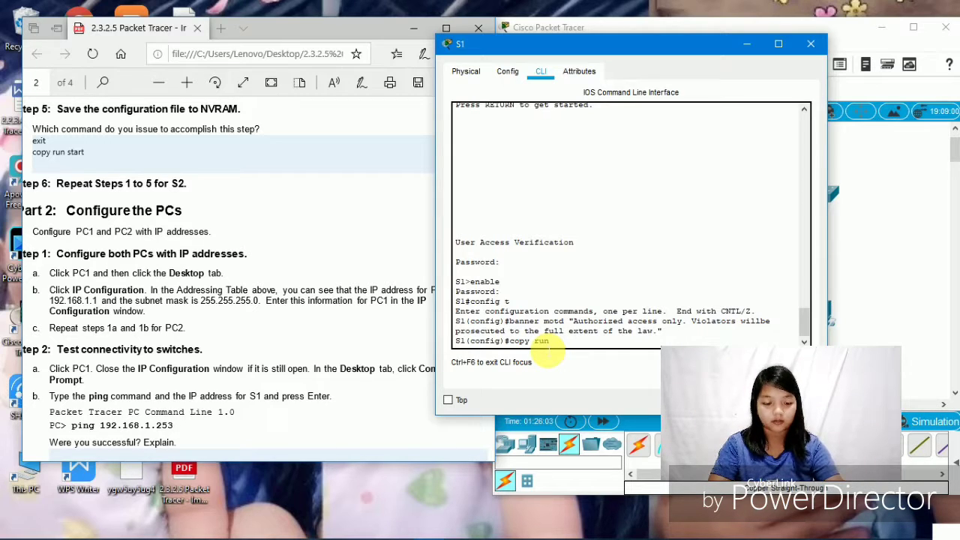
text( start)
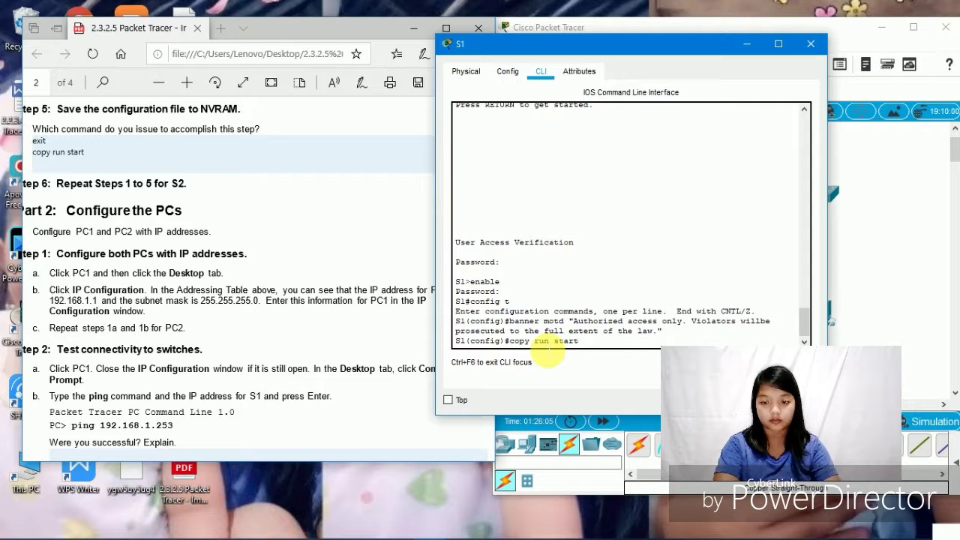
key(Return)
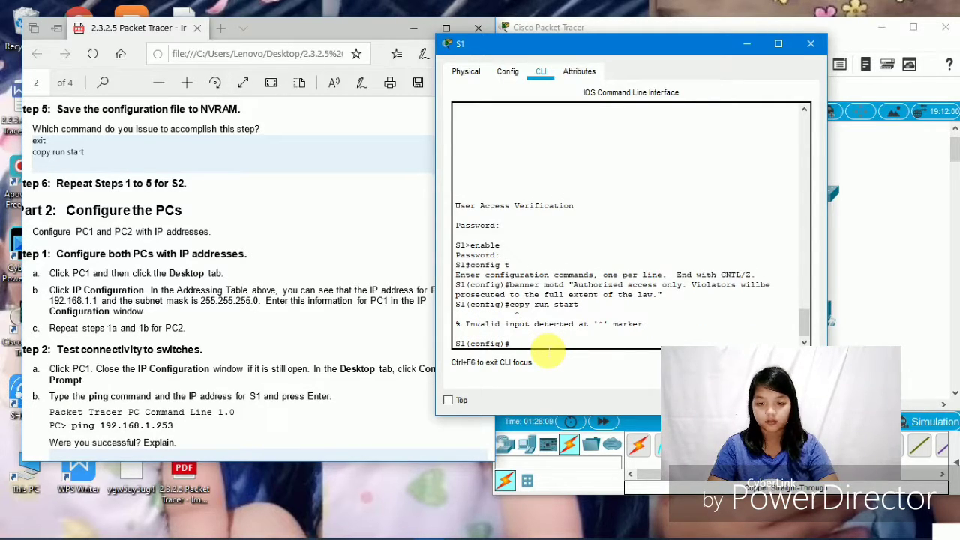
key(ctrl+z)
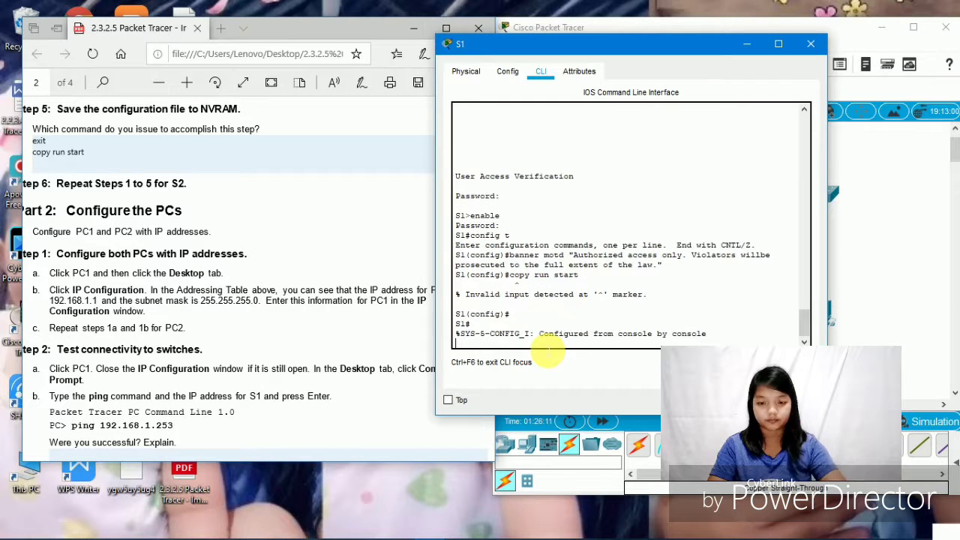
text(c)
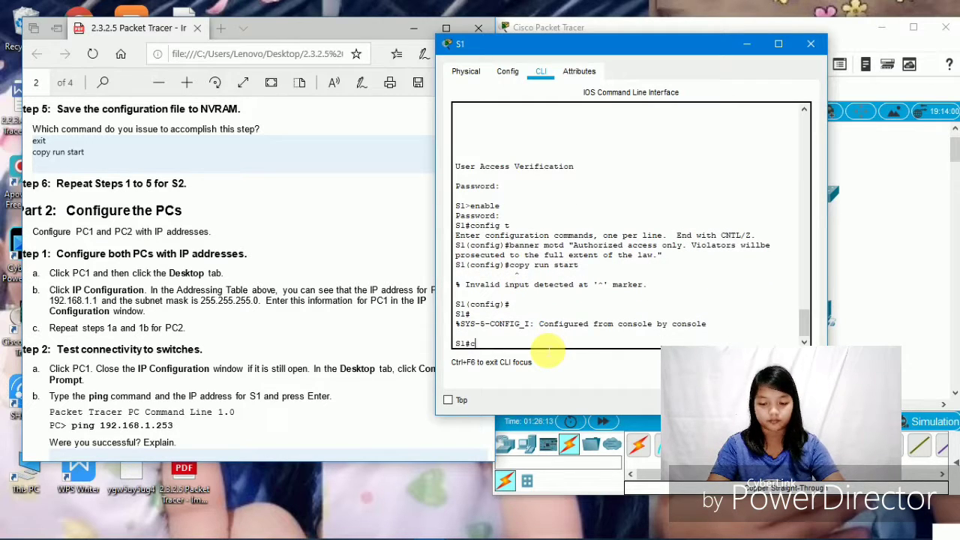
text(opy ru)
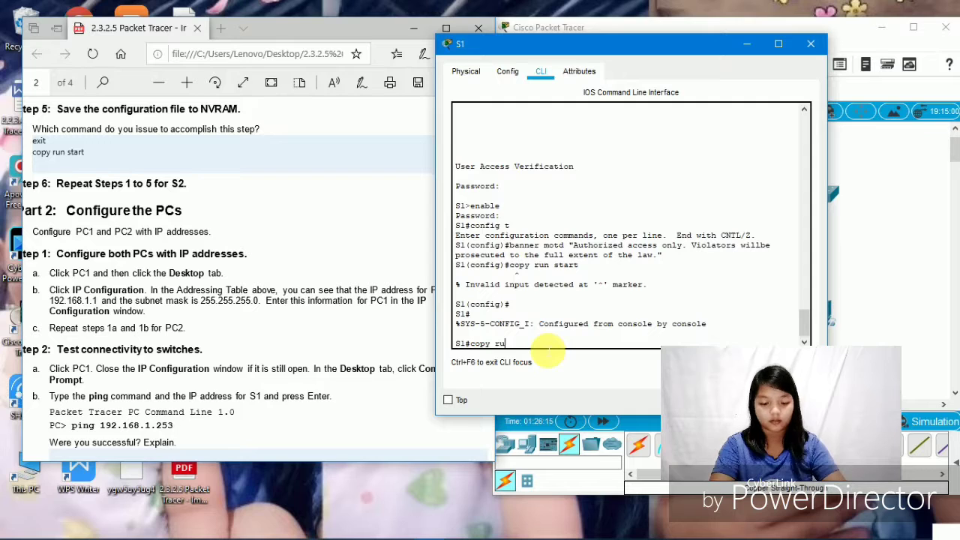
text(n start)
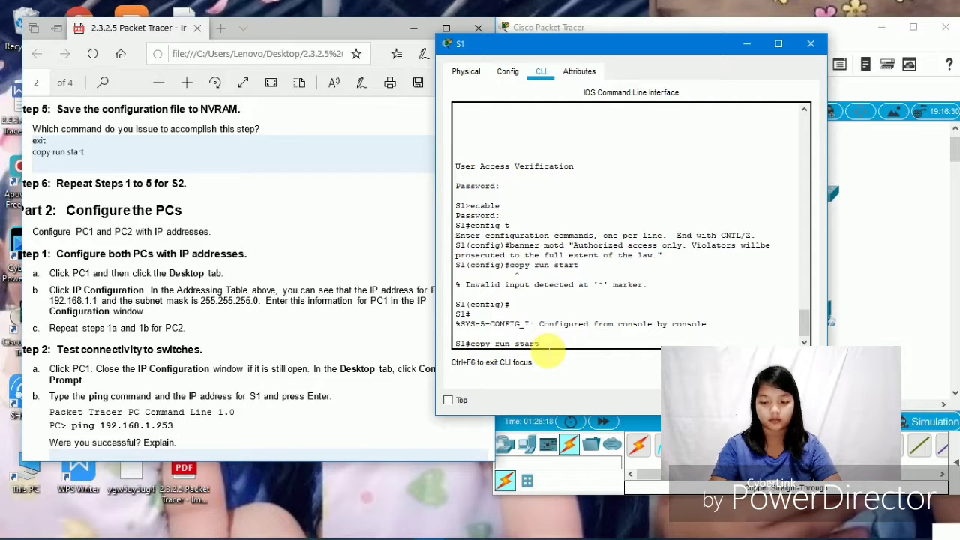
key(Return)
key(Return)
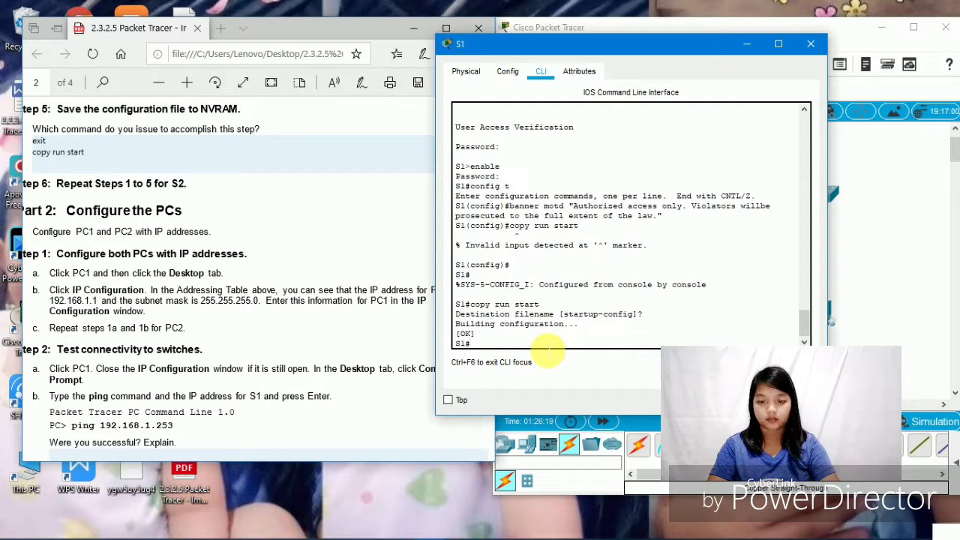
key(Return)
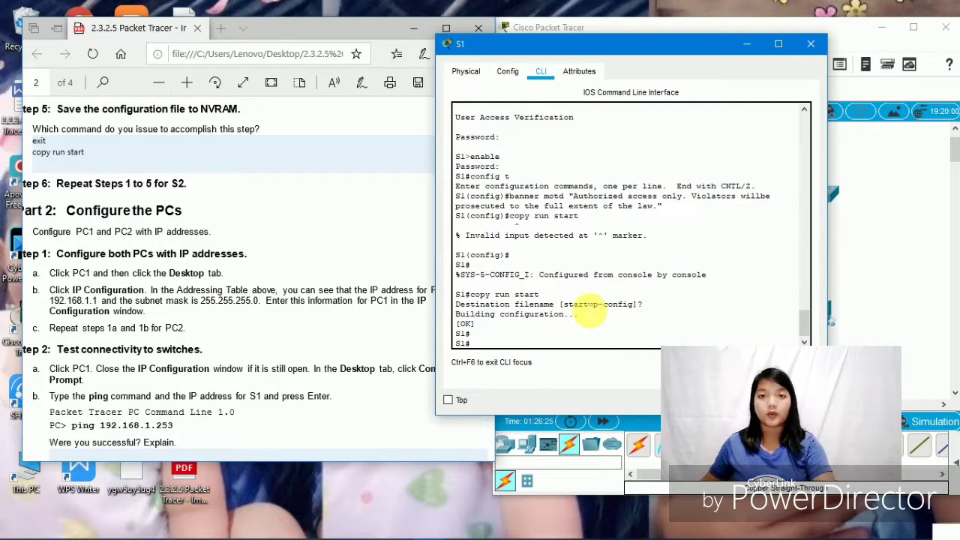
- Close the S1 window and bring up switch S2's CLI console
click(812, 45)
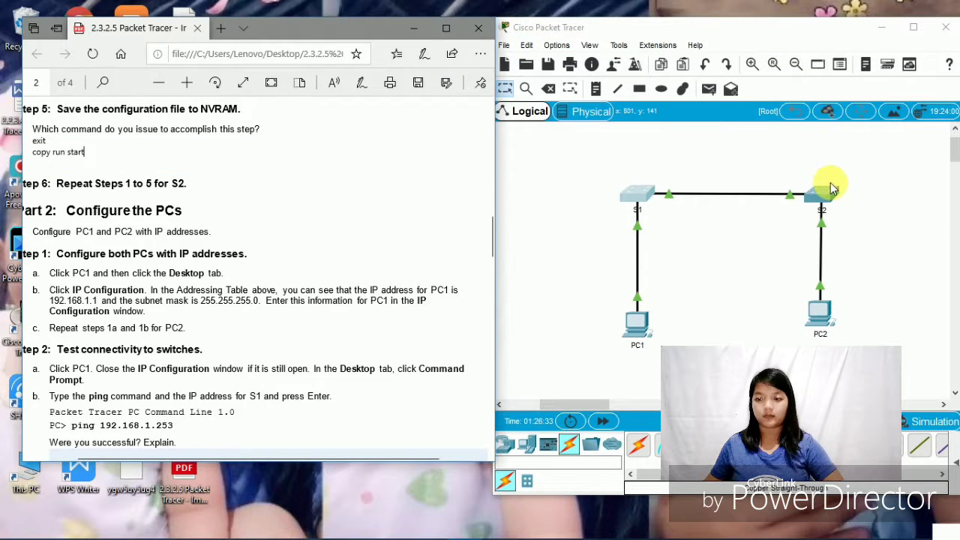
click(823, 200)
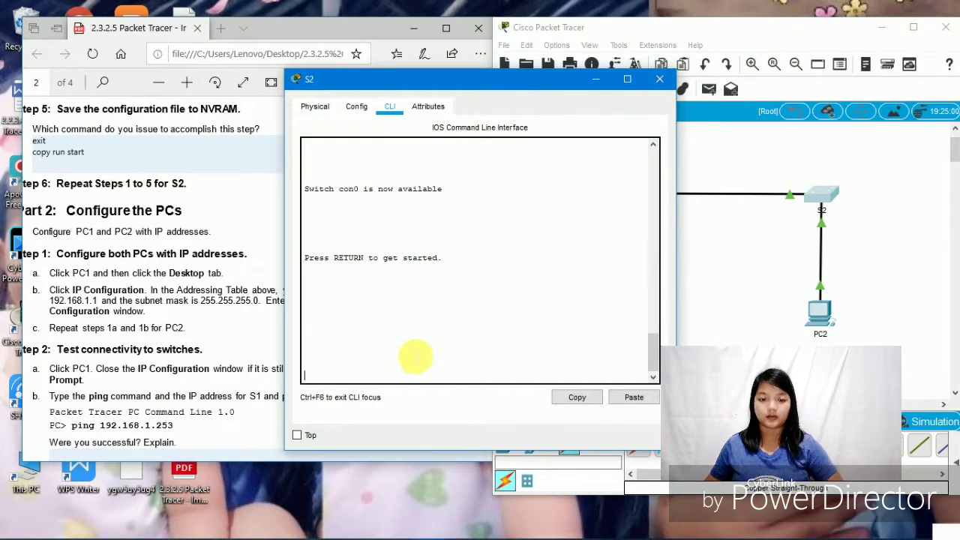
scroll(177, 243, up, 10)
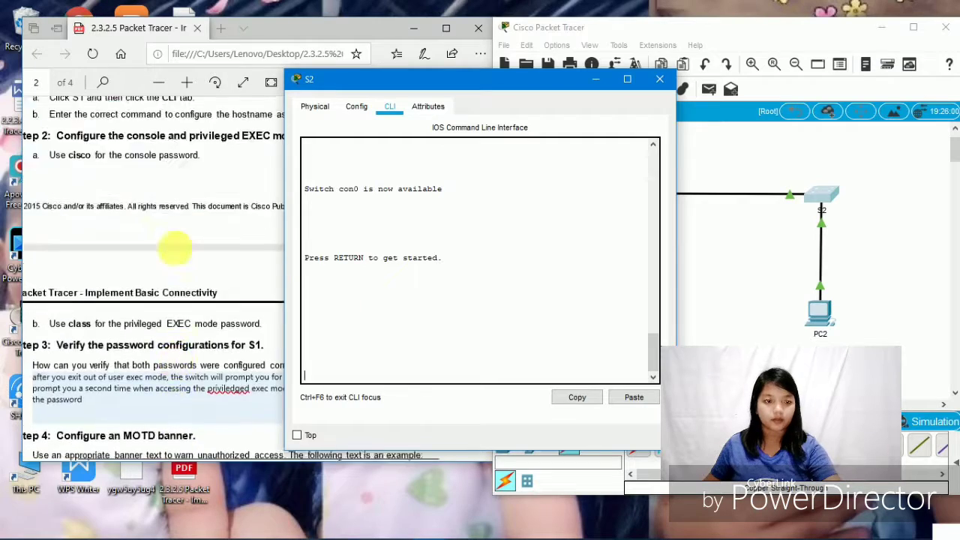
scroll(177, 241, up, 3)
scroll(177, 242, down, 5)
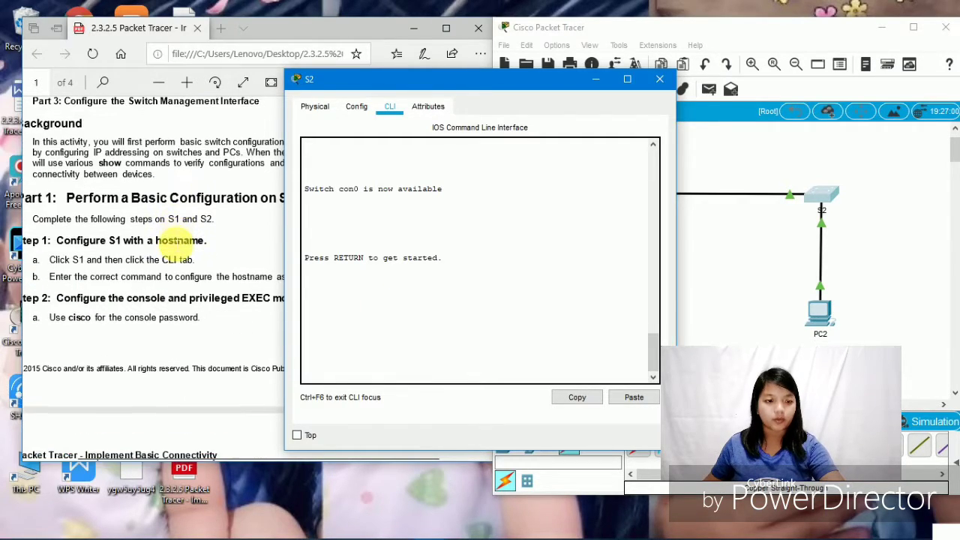
scroll(178, 245, down, 1)
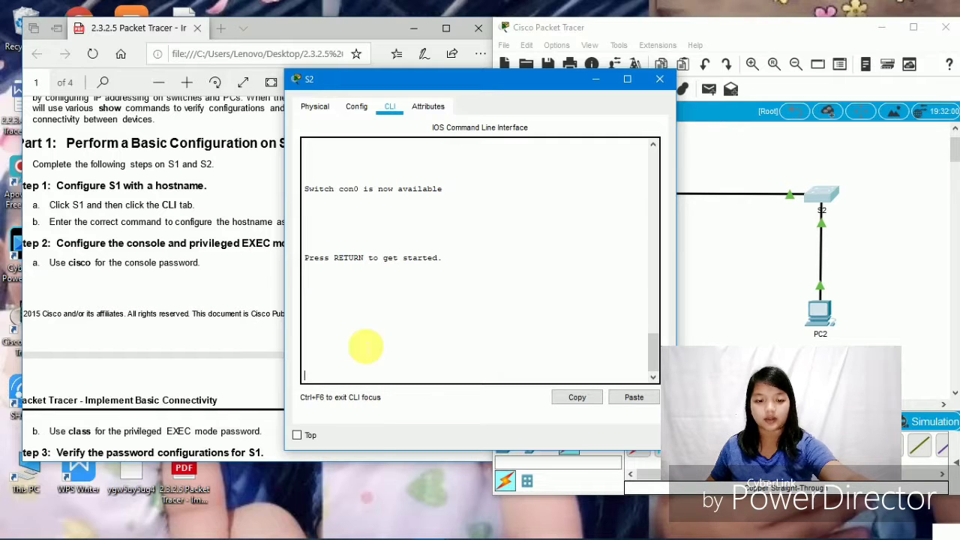
- On S2's console, run enable and config t, then set the hostname to S2
click(357, 368)
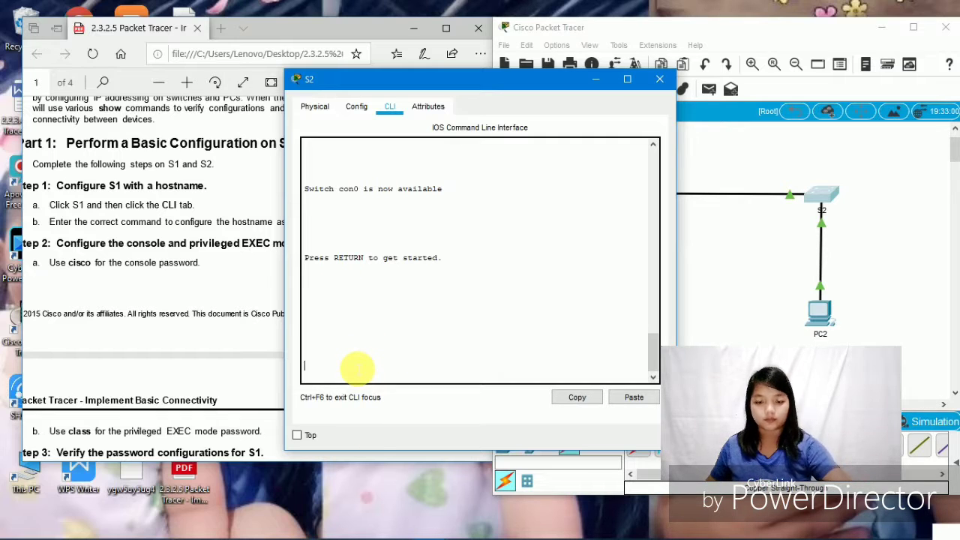
key(Return)
key(Return)
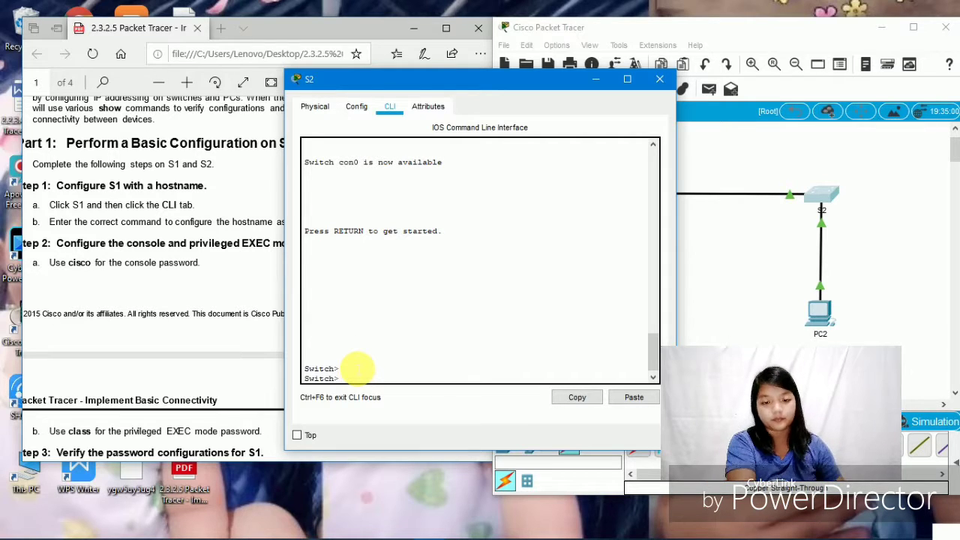
text(e)
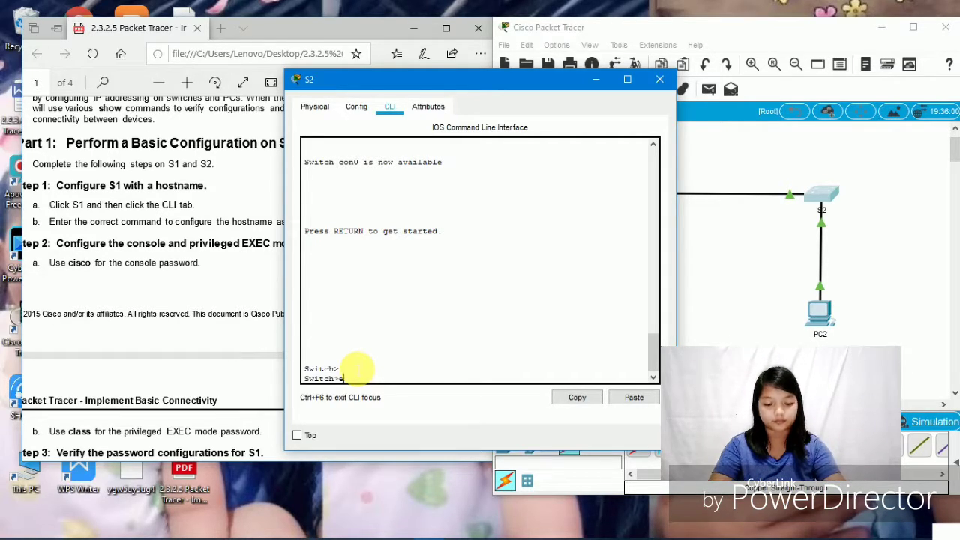
text(nable)
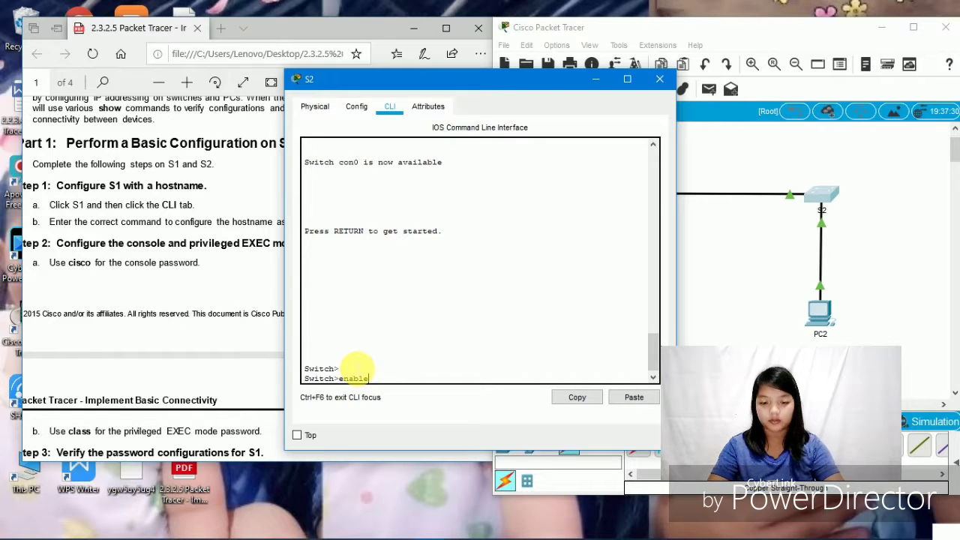
key(Return)
text(con)
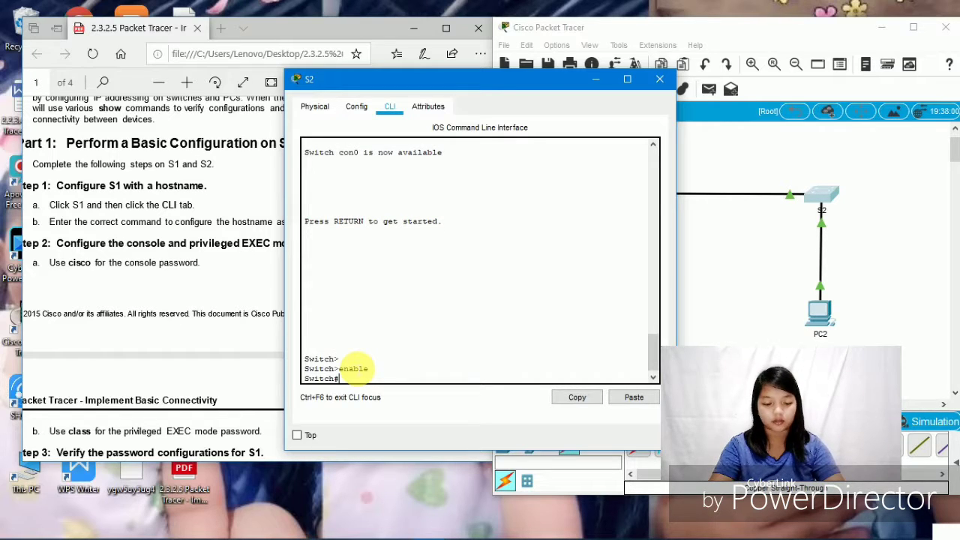
text(fig t)
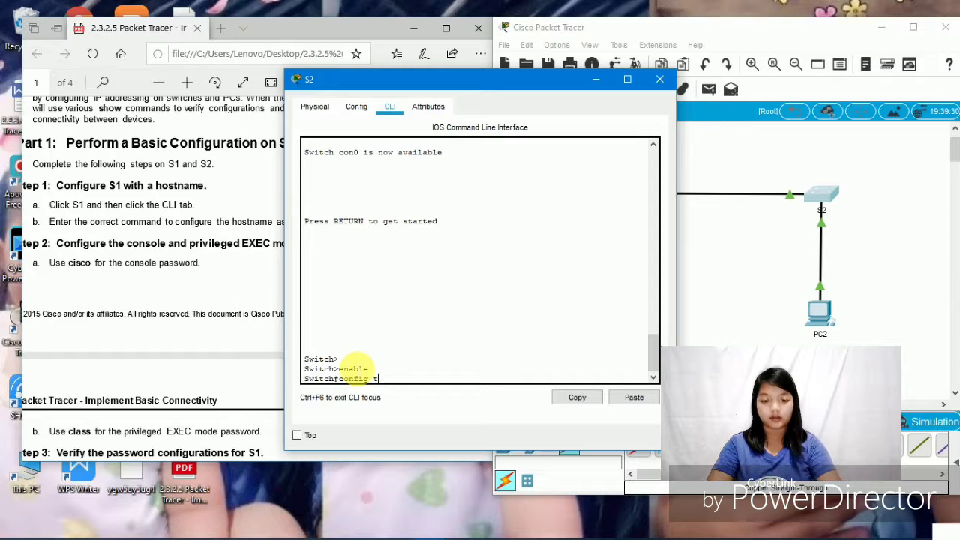
key(Return)
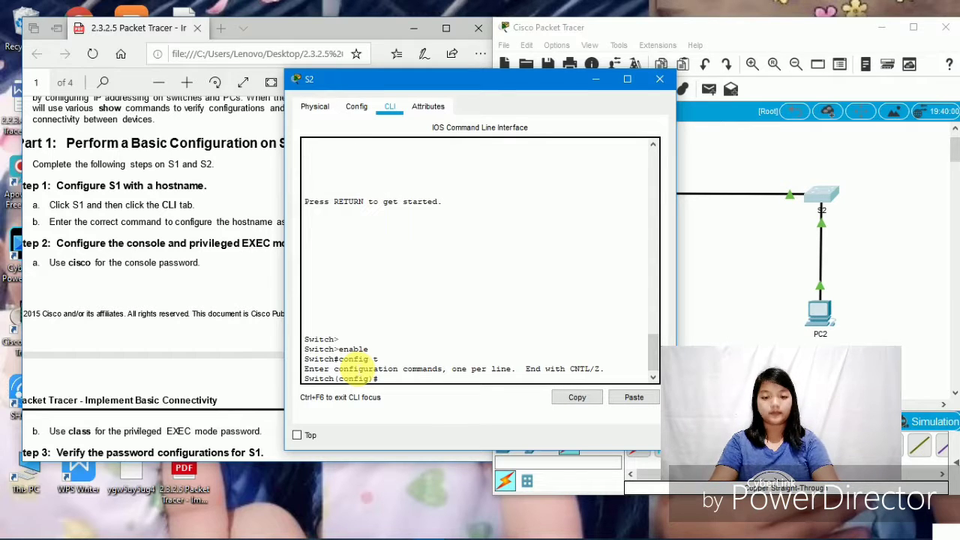
text(h)
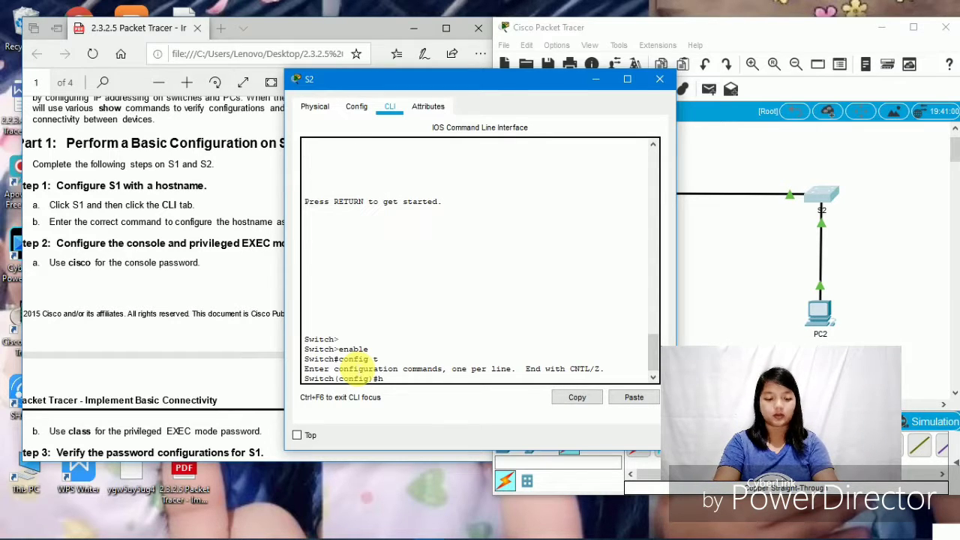
text(ostname)
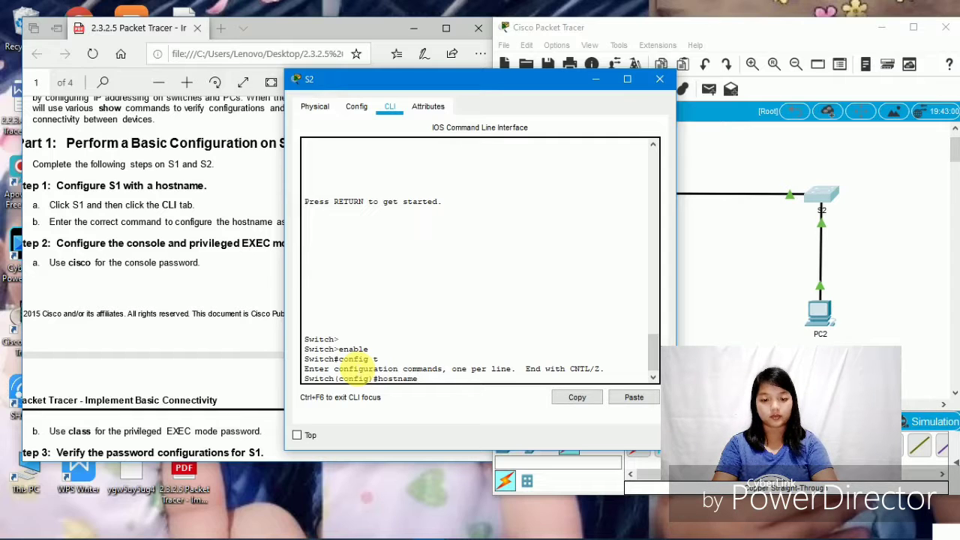
text( S2)
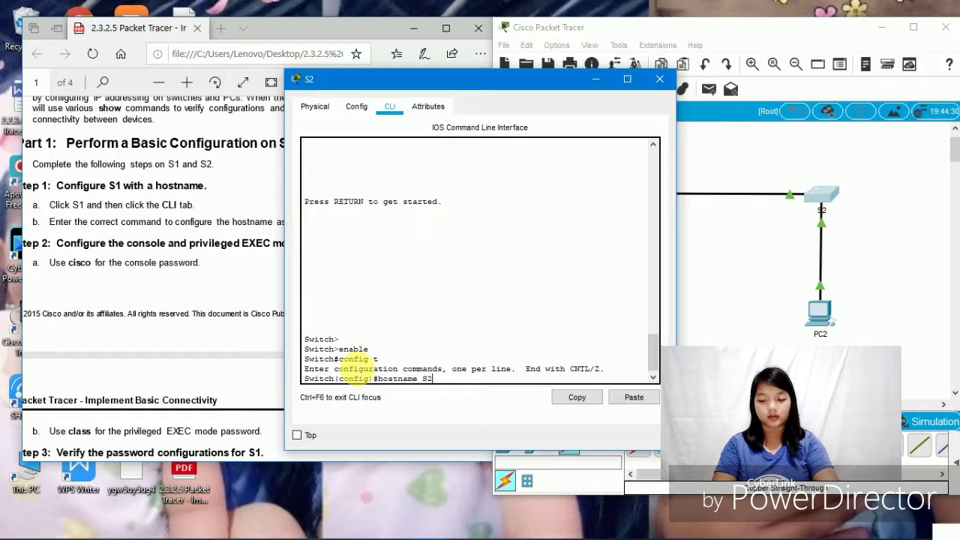
key(Return)
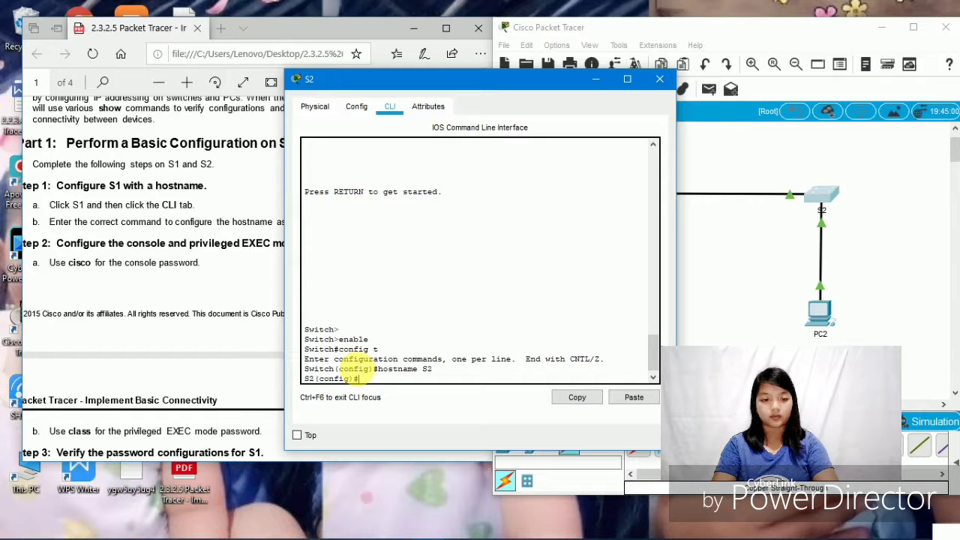
- Protect S2's console line 0 with the lab password and require login
scroll(240, 341, down, 3)
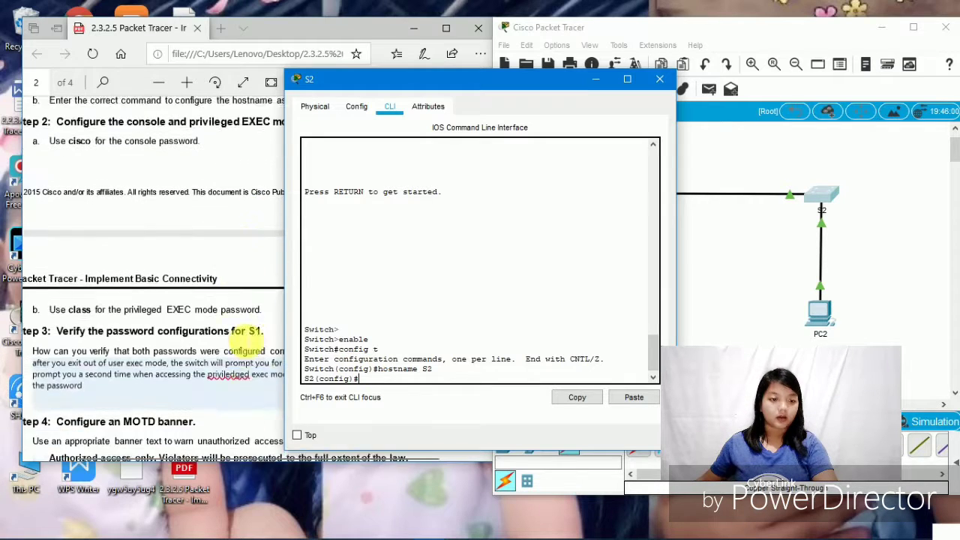
scroll(241, 342, up, 2)
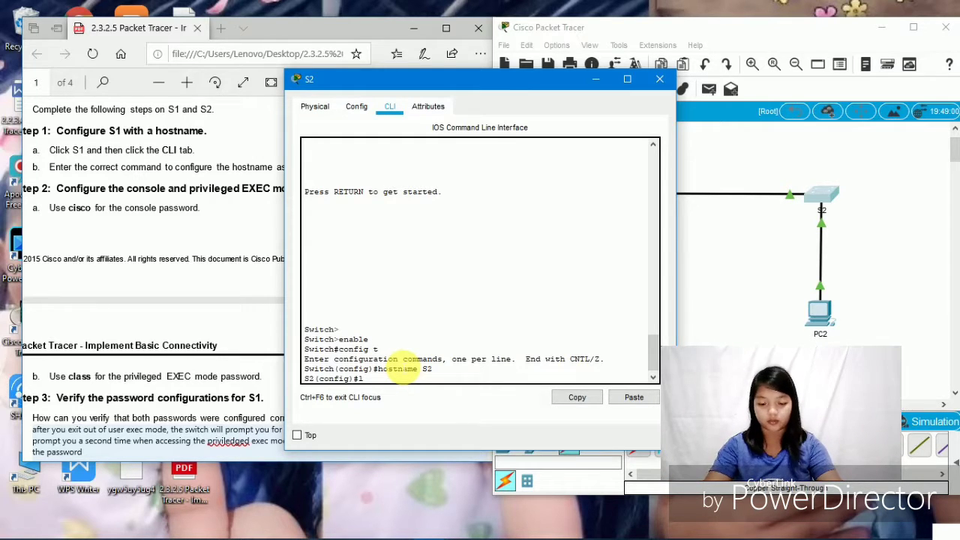
text(ine c)
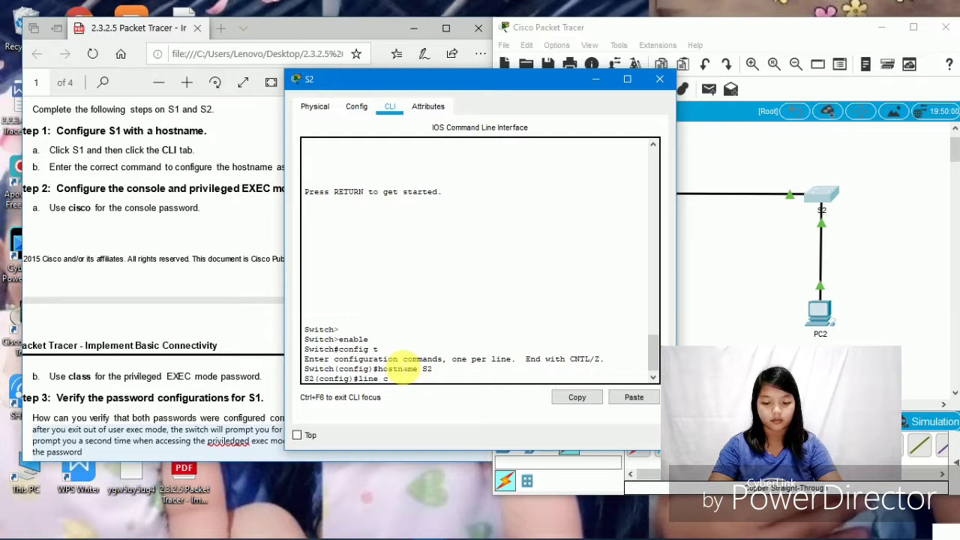
text(onsole)
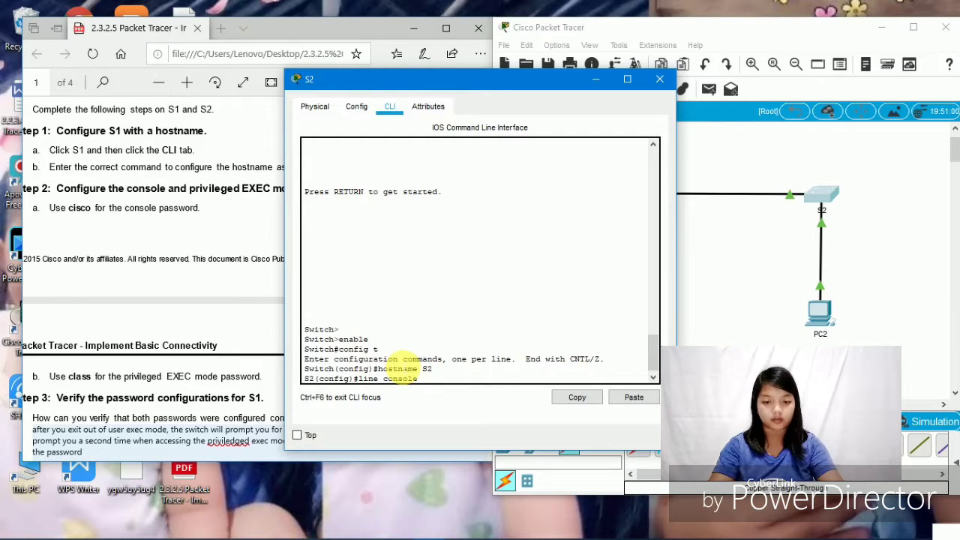
text( 0)
key(Return)
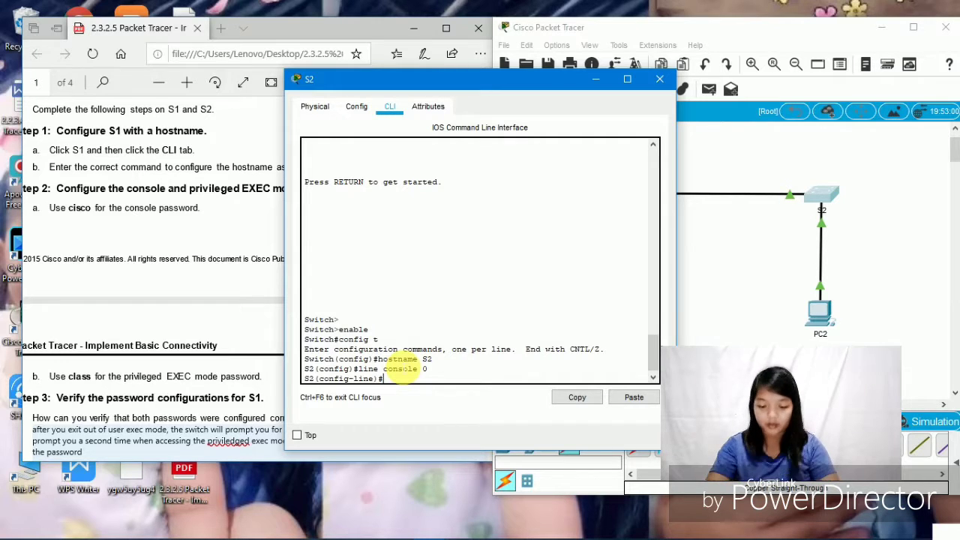
text(passwor)
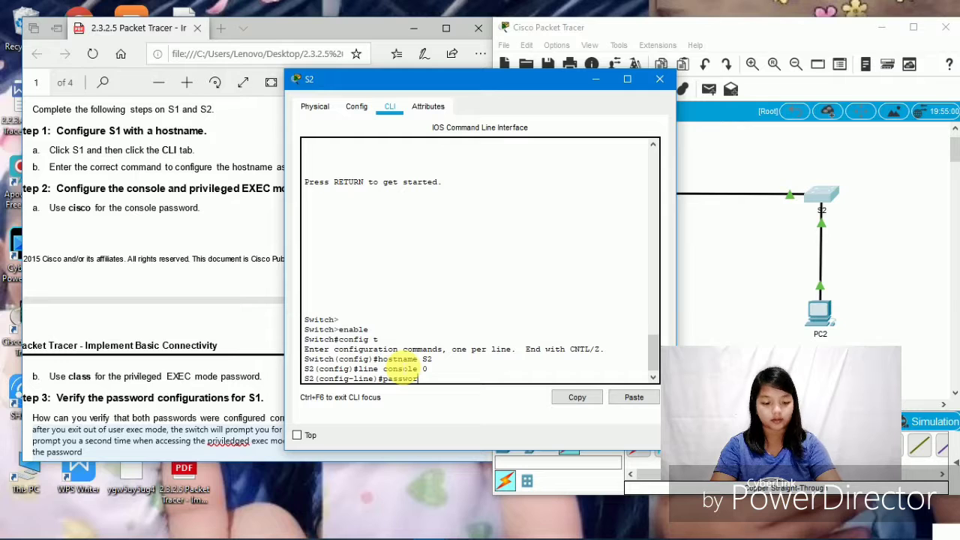
text(d cis)
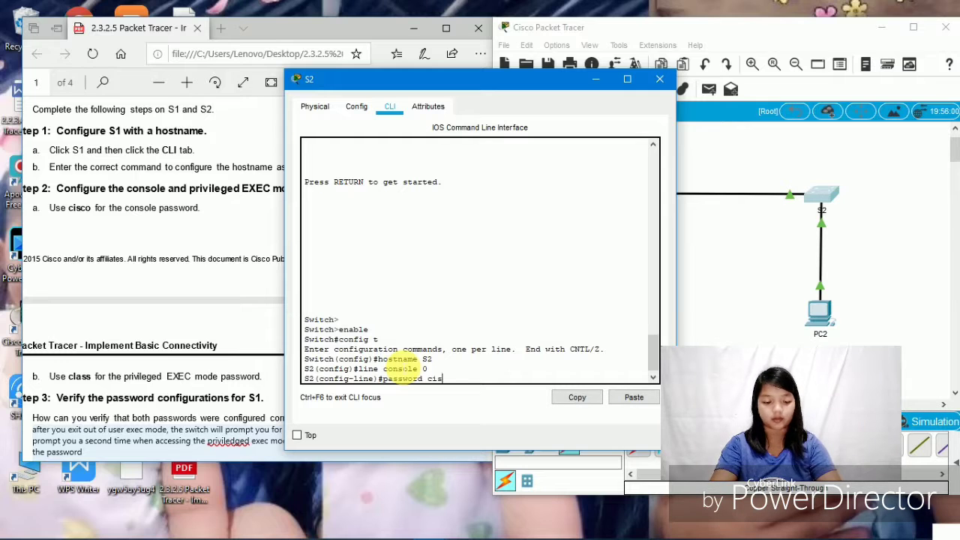
text(co)
key(Return)
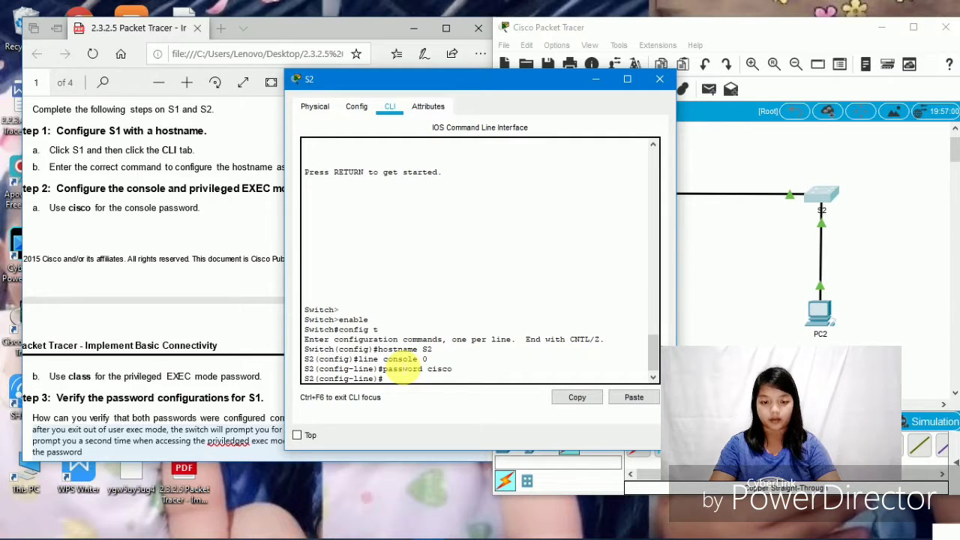
text(lo)
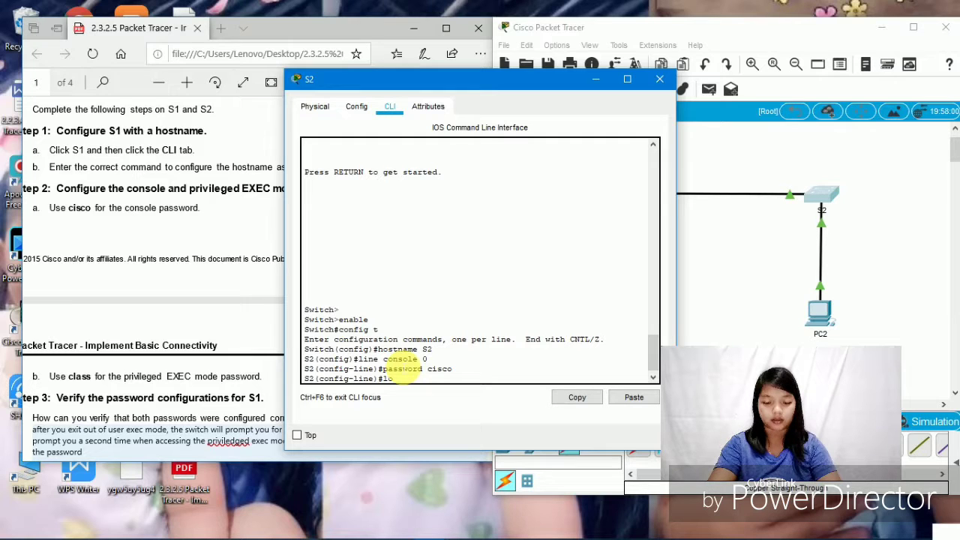
text(gin)
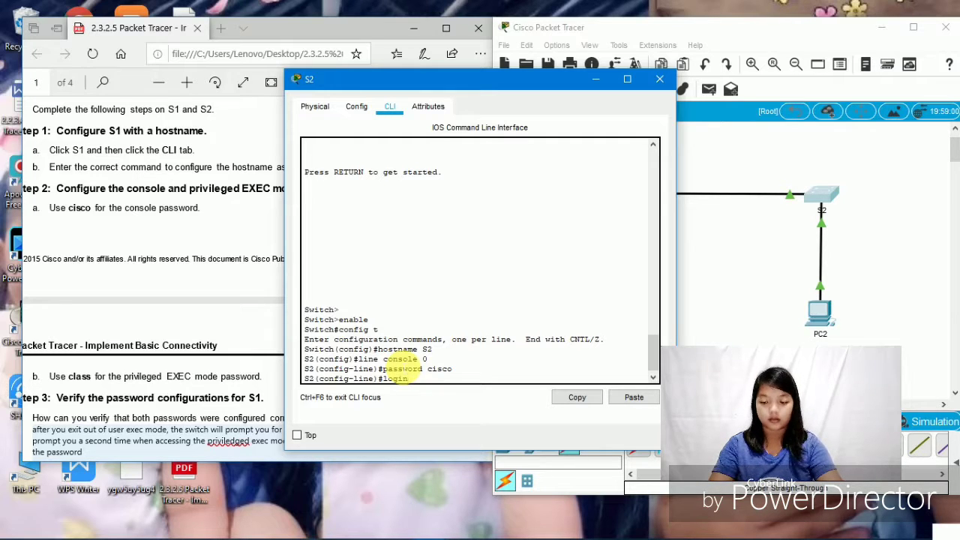
key(Return)
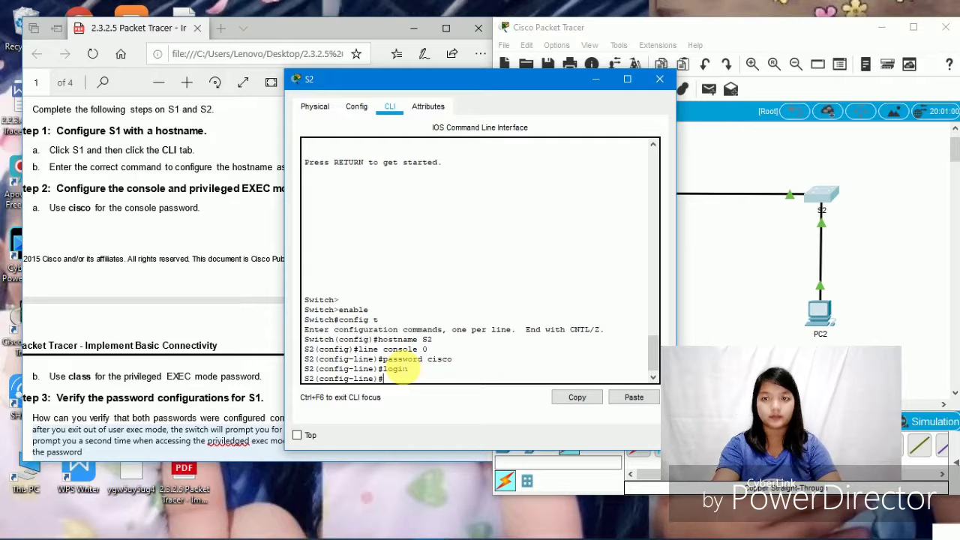
- Protect vty lines 0–15 with the same lab password, require login, and exit configuration mode
text(lin)
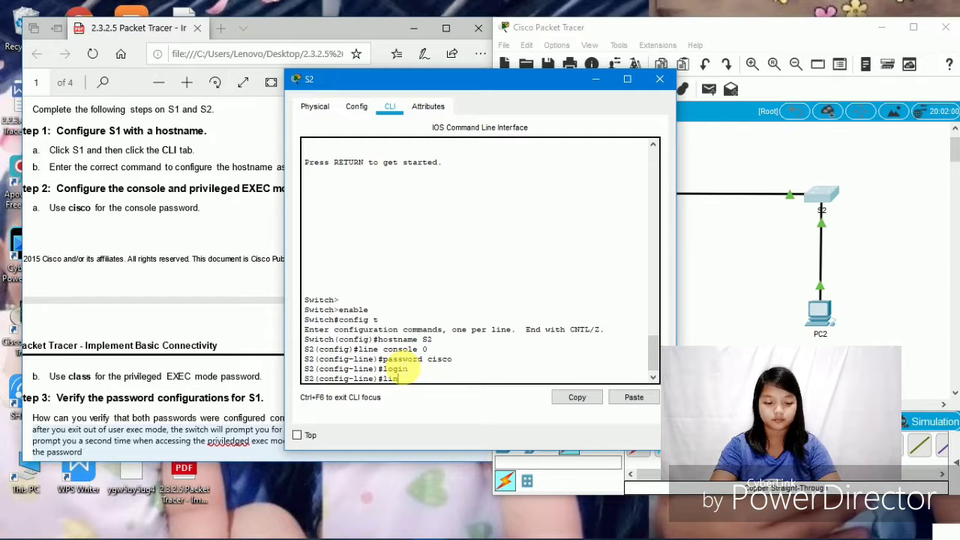
text(e vty)
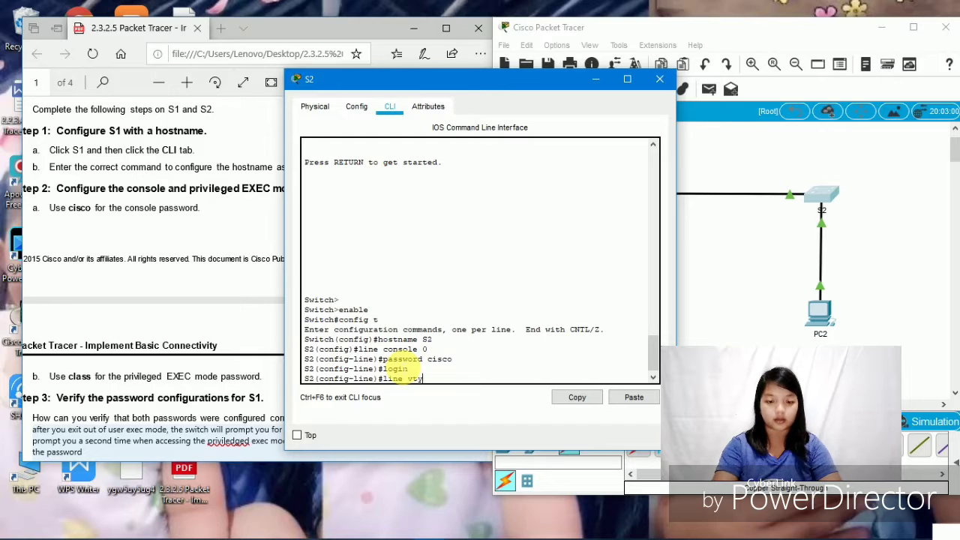
text( 0 15)
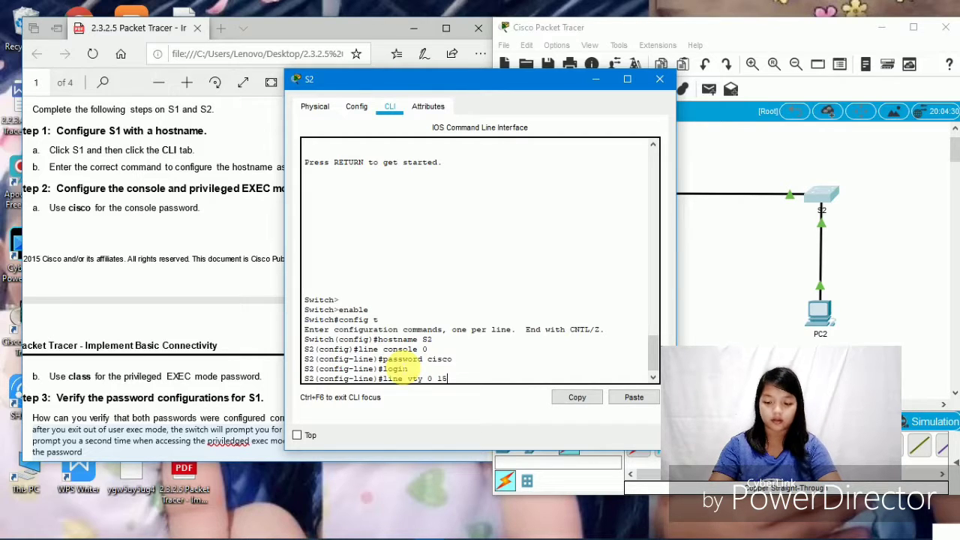
key(Return)
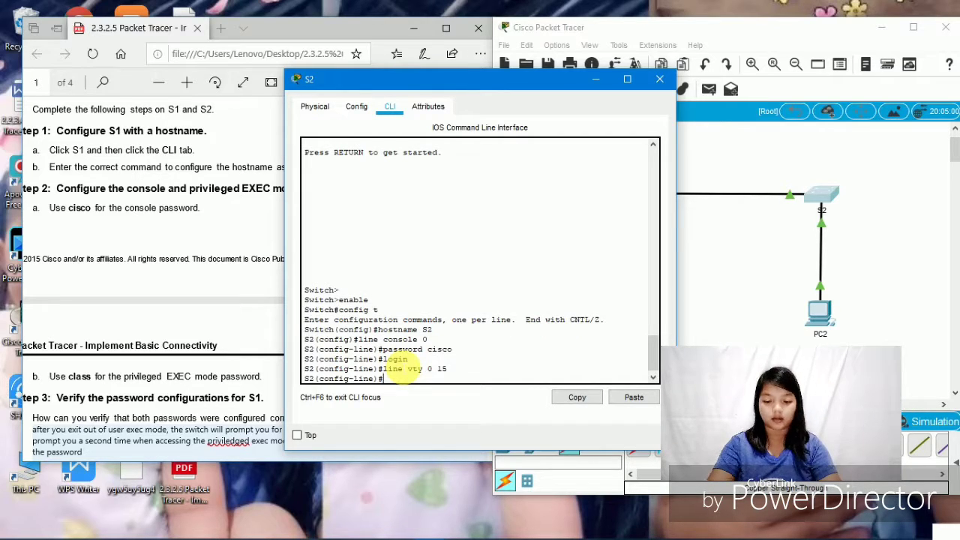
text(password)
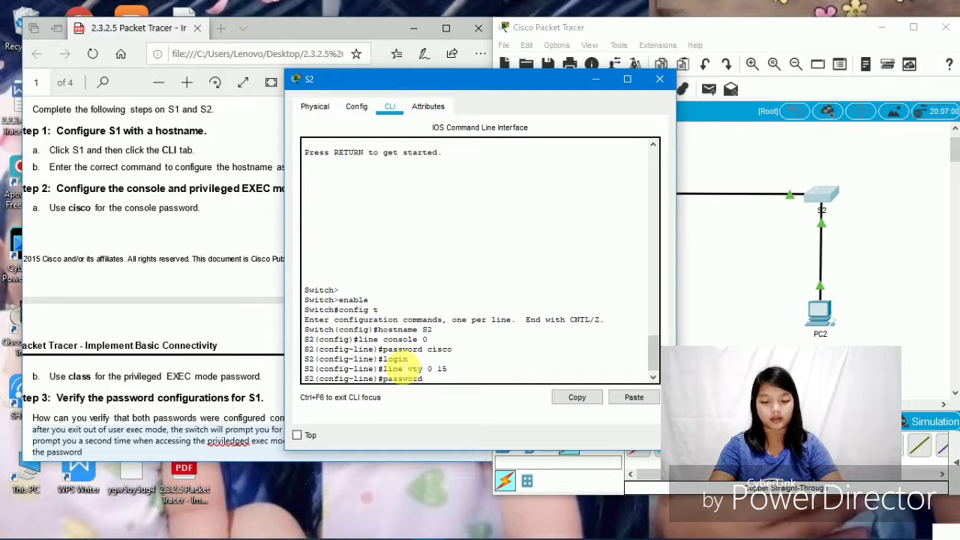
text( cisco)
key(Return)
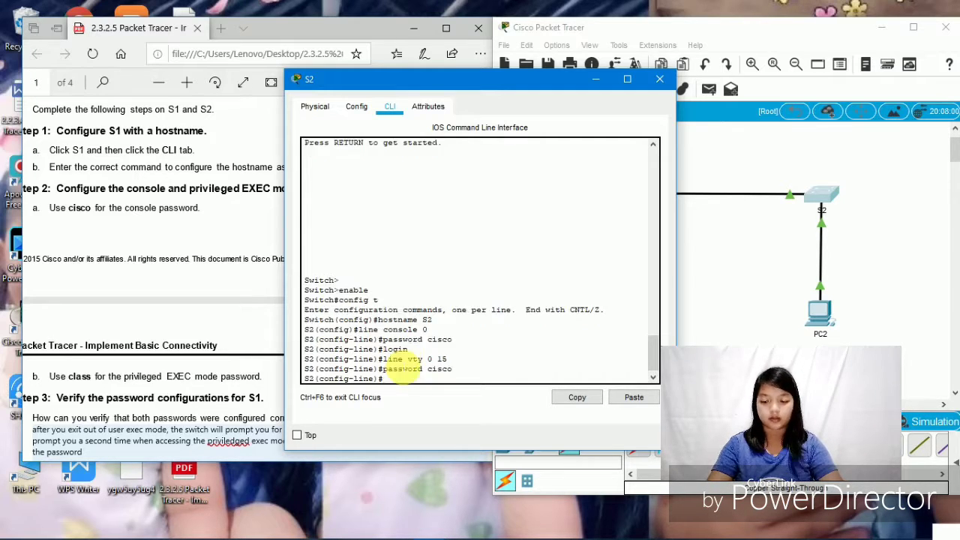
text(login)
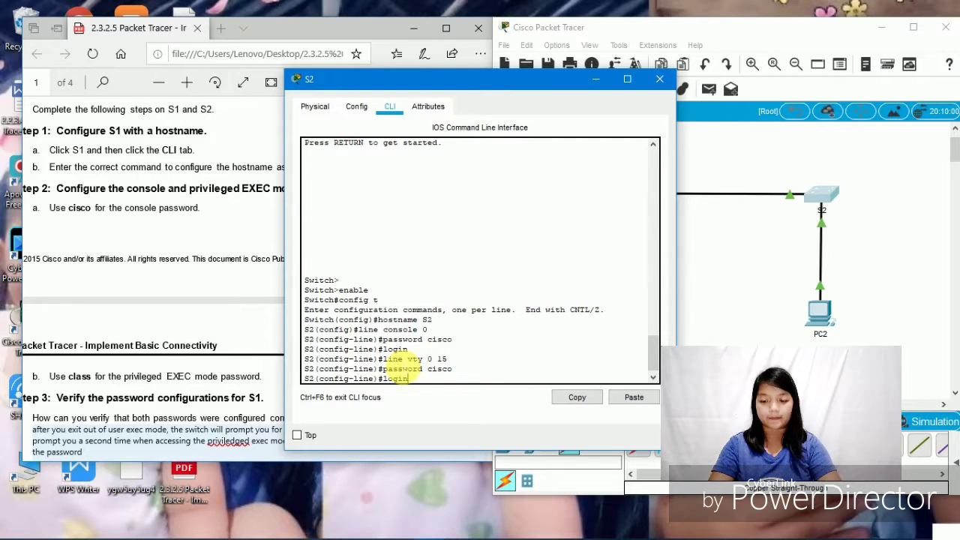
key(Return)
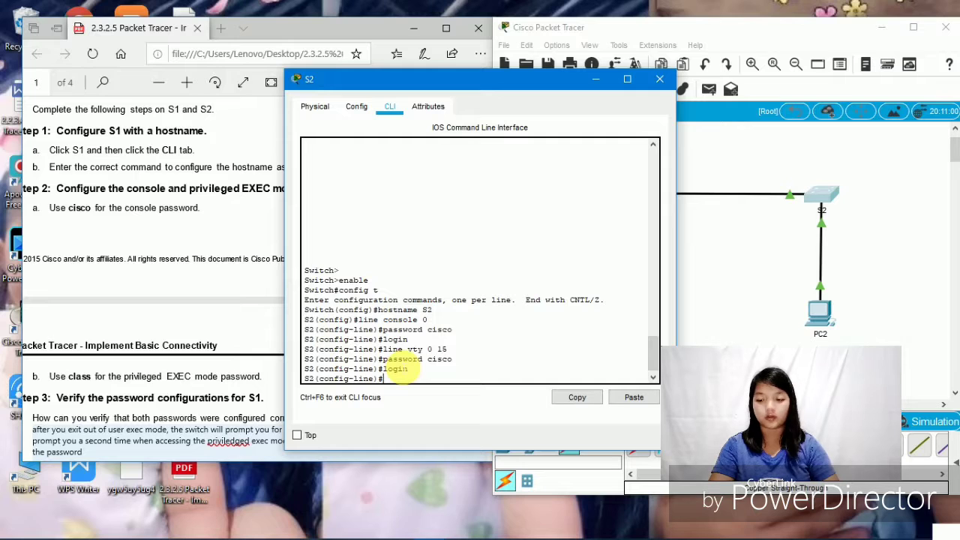
key(ctrl+z)
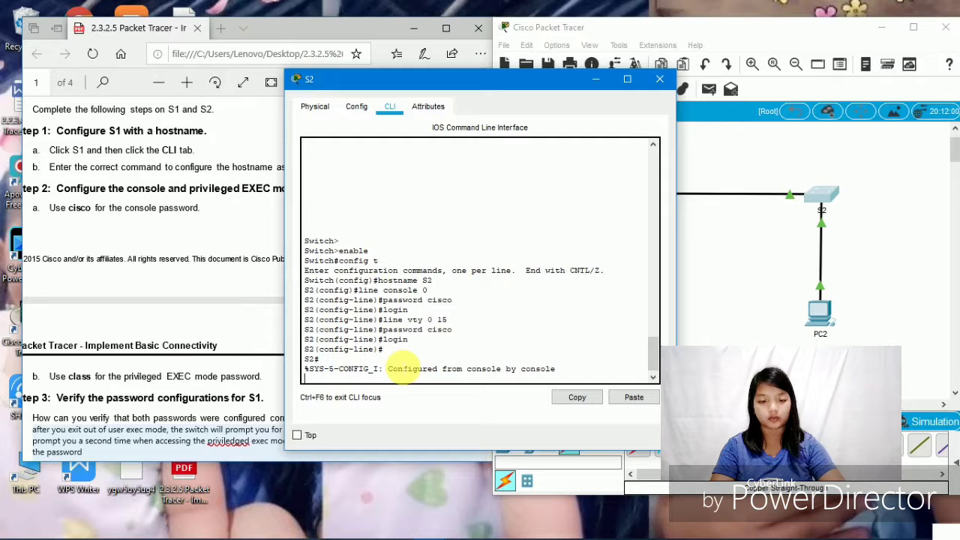
- Log out of S2, log back in with the console password, and enter enable mode
key(Return)
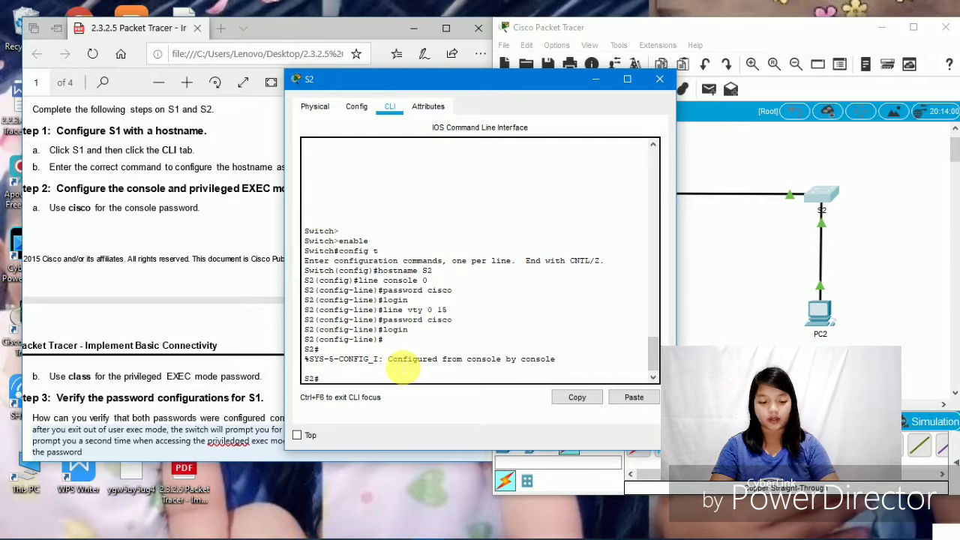
text(exit)
key(Return)
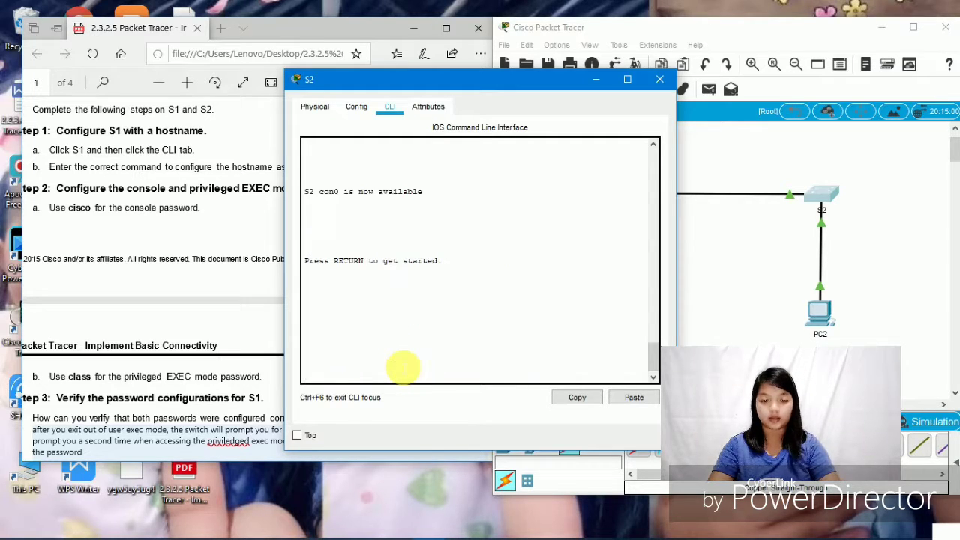
key(Return)
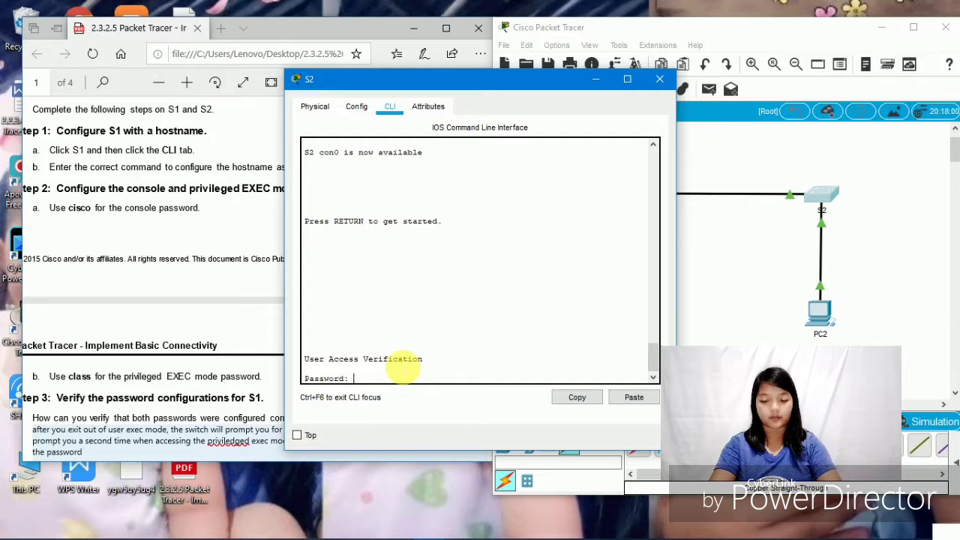
text(cisco)
key(Return)
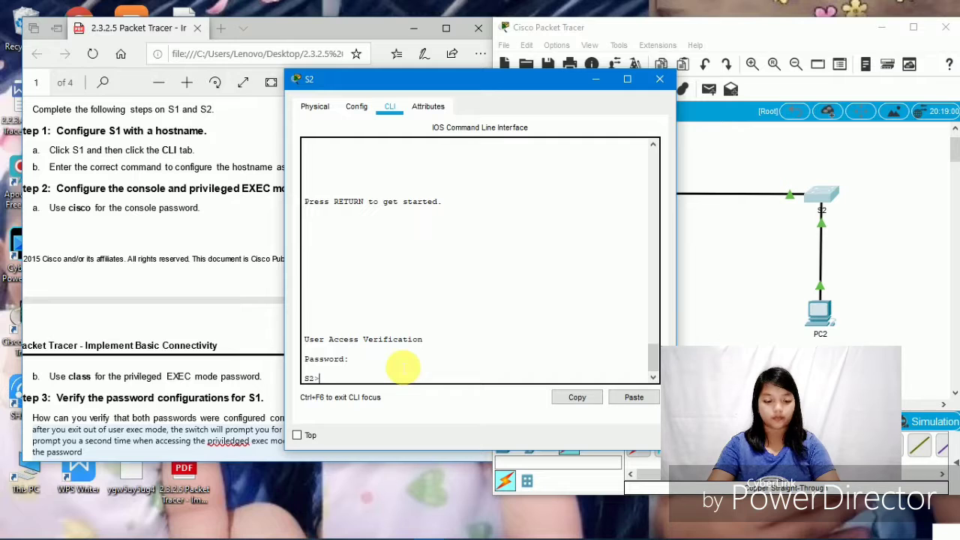
text(enable)
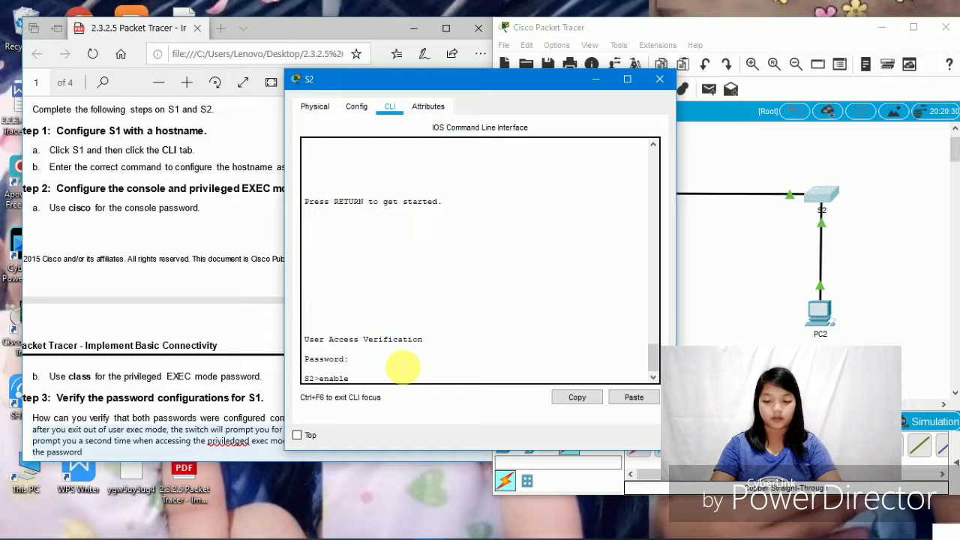
key(Return)
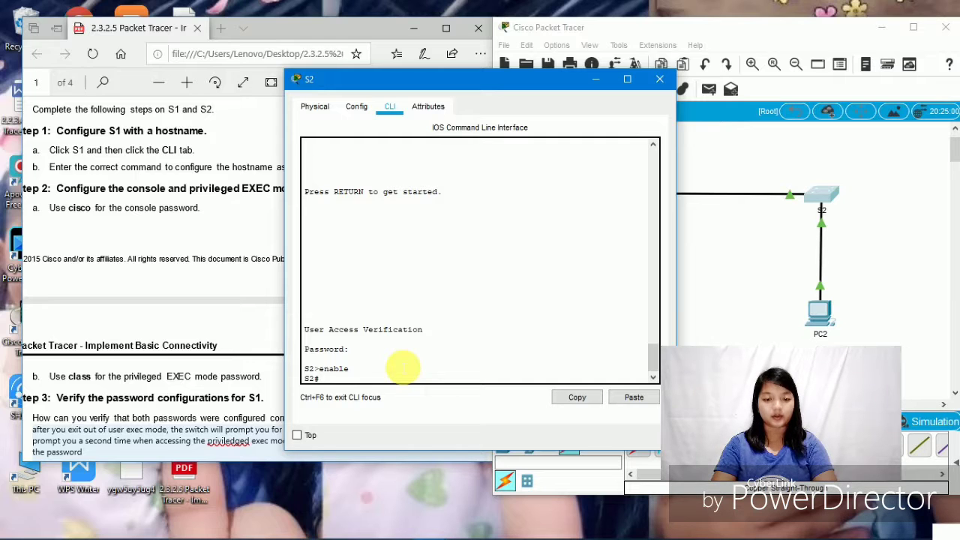
- Set S2's enable secret to the privileged password and return to the S2# prompt
text(con)
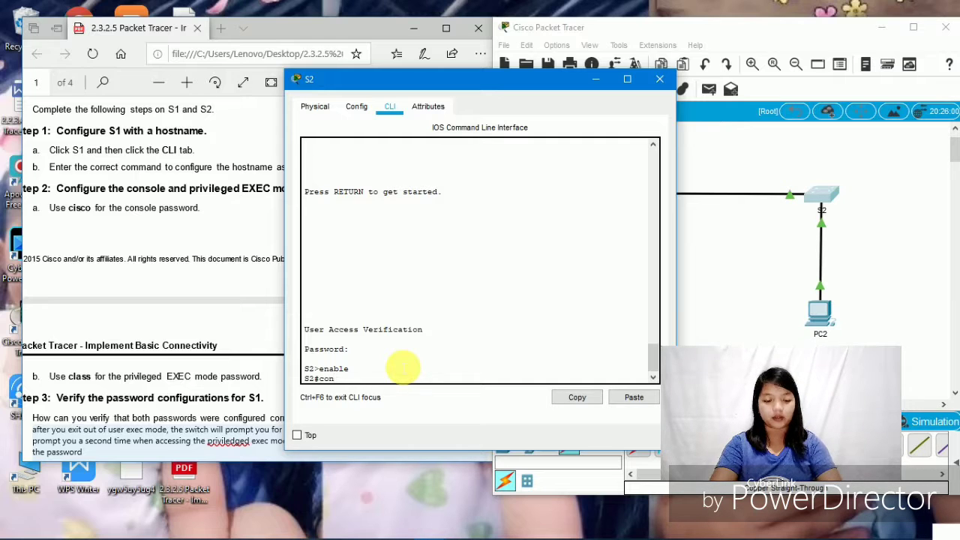
text(fig t)
key(Return)
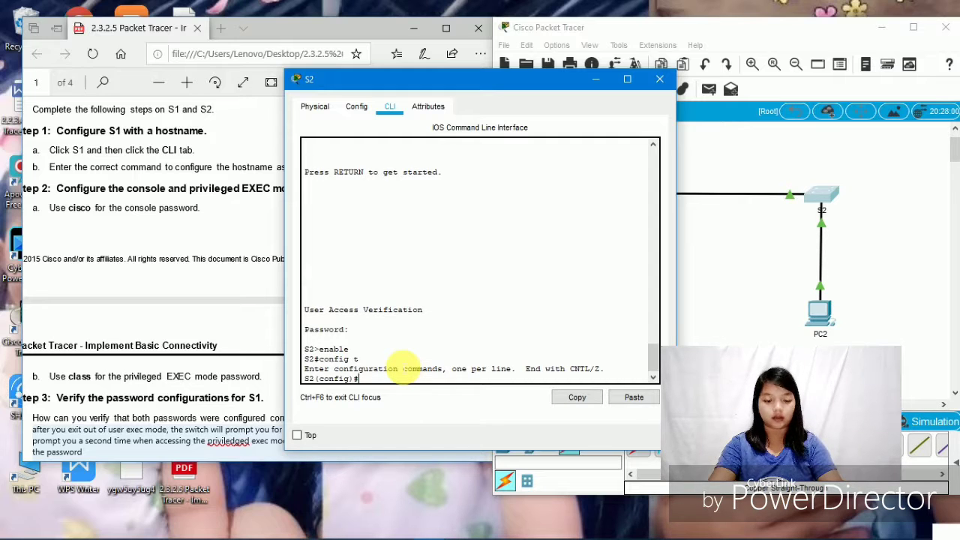
text(enab)
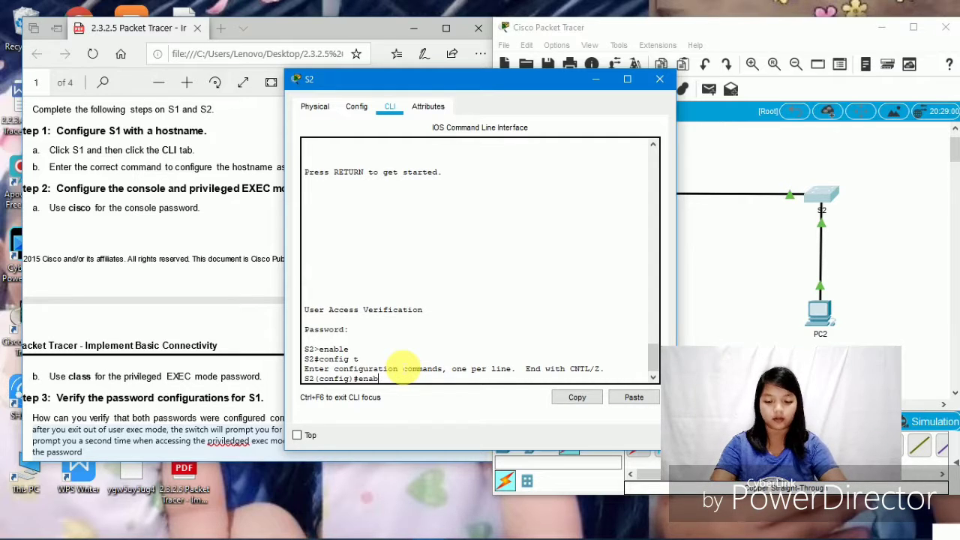
text(le secret)
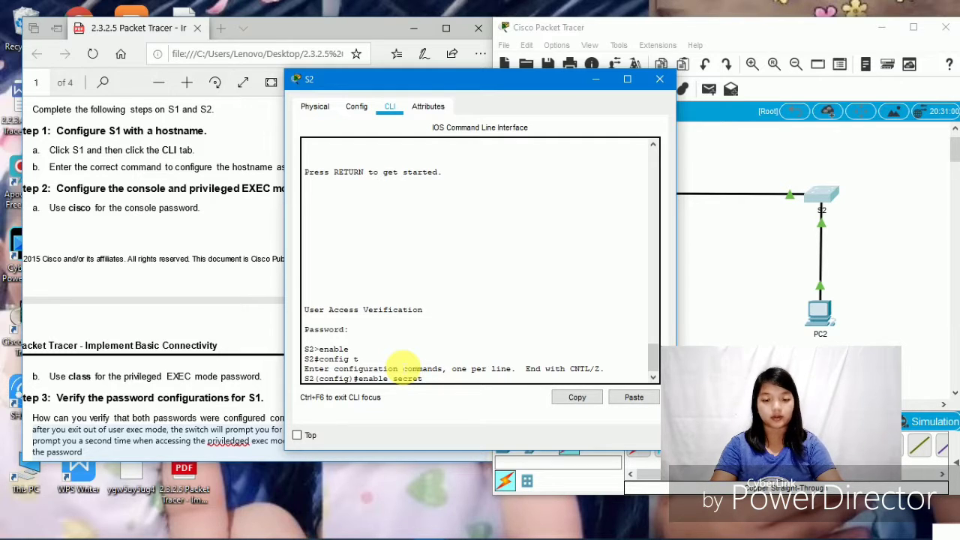
text( class)
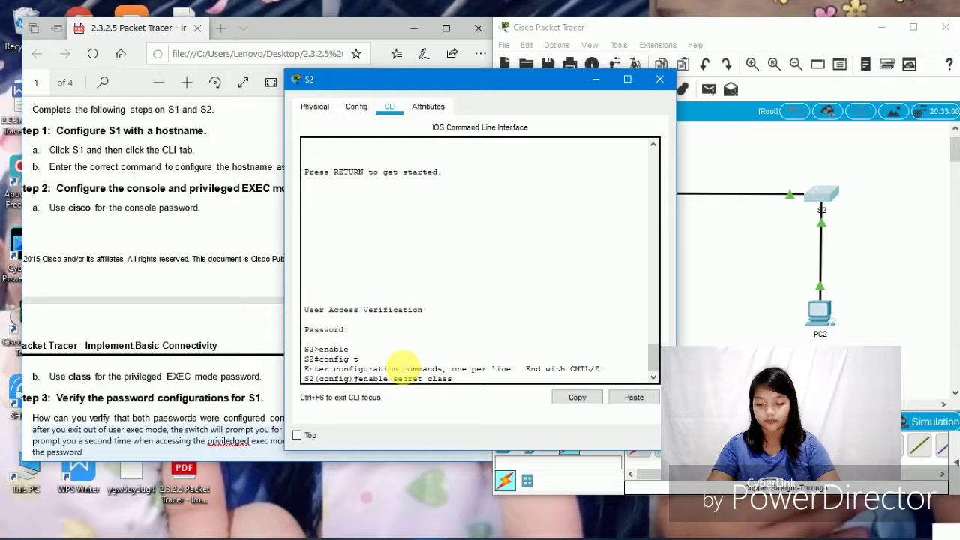
key(Return)
key(ctrl+z)
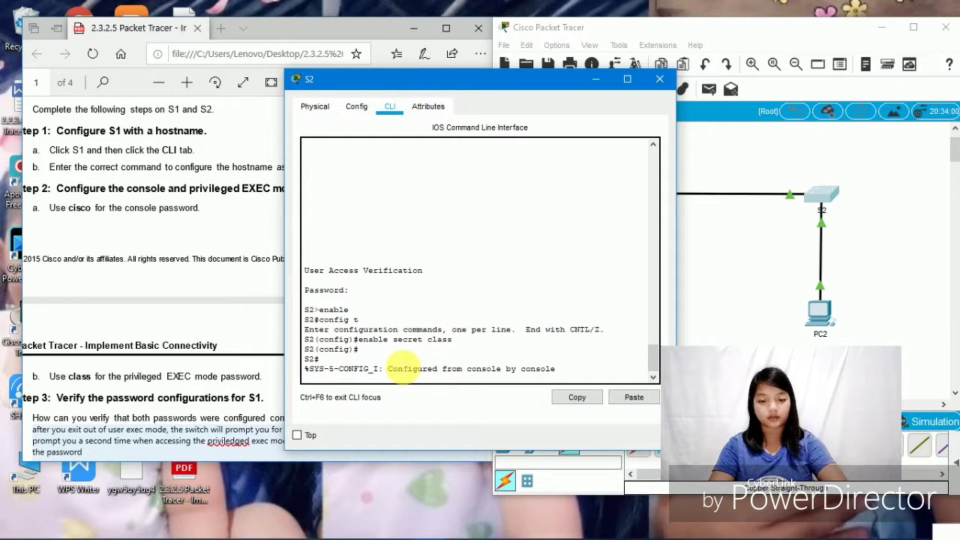
key(Return)
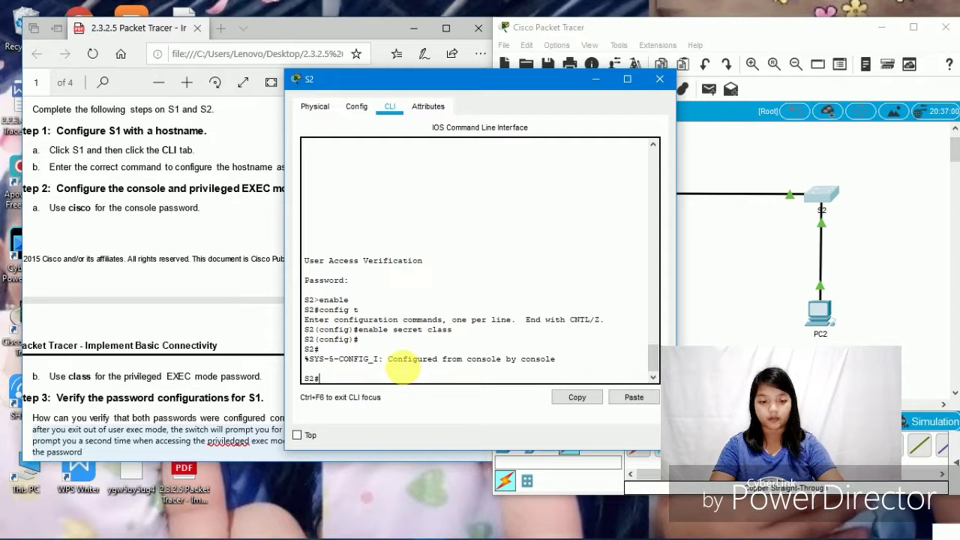
- Re-login to S2, passing the console password and enable secret, then move the terminal right
text(ex)
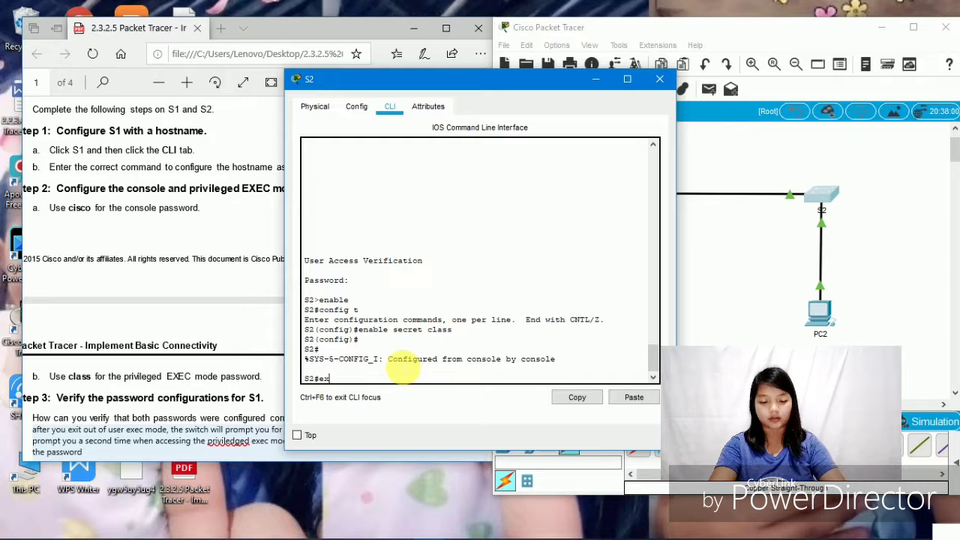
text(it)
key(Return)
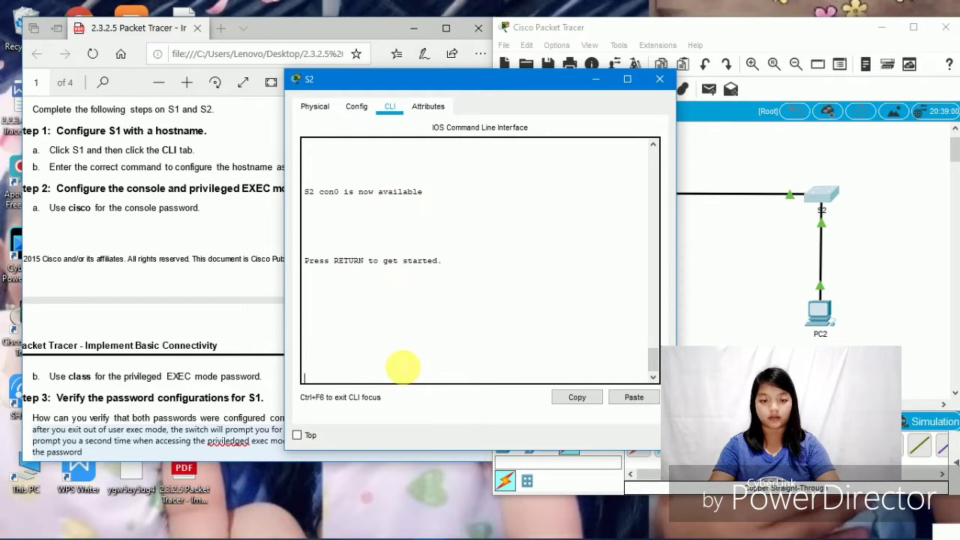
key(Return)
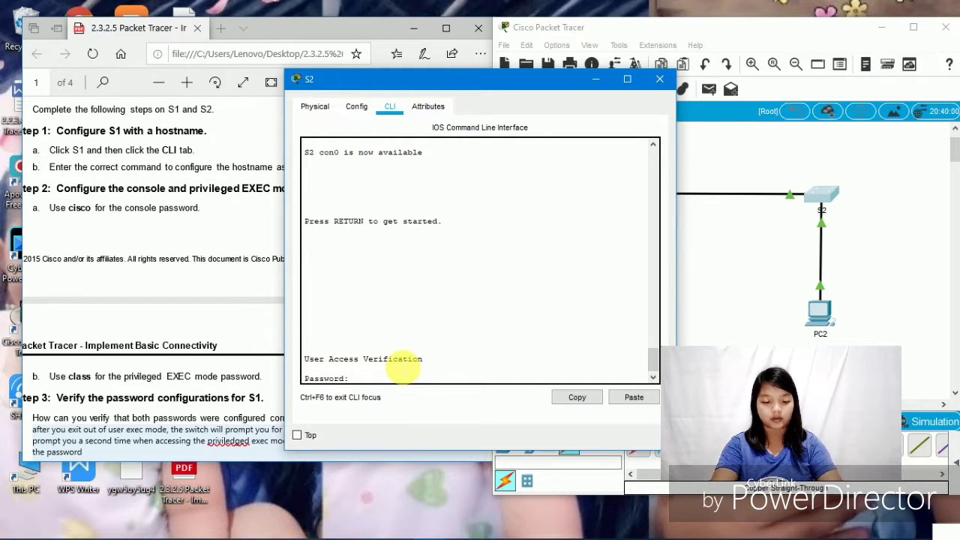
text(cisco)
key(Return)
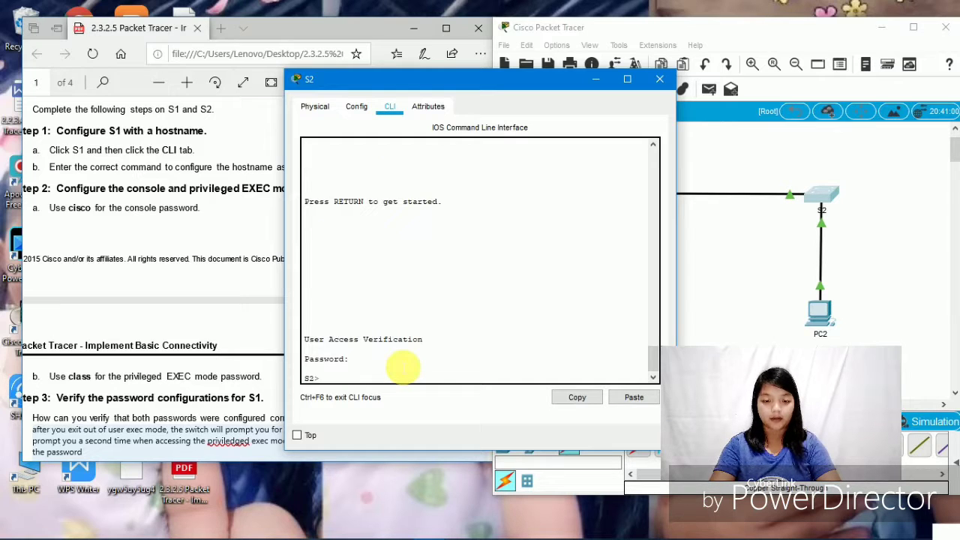
text(enab)
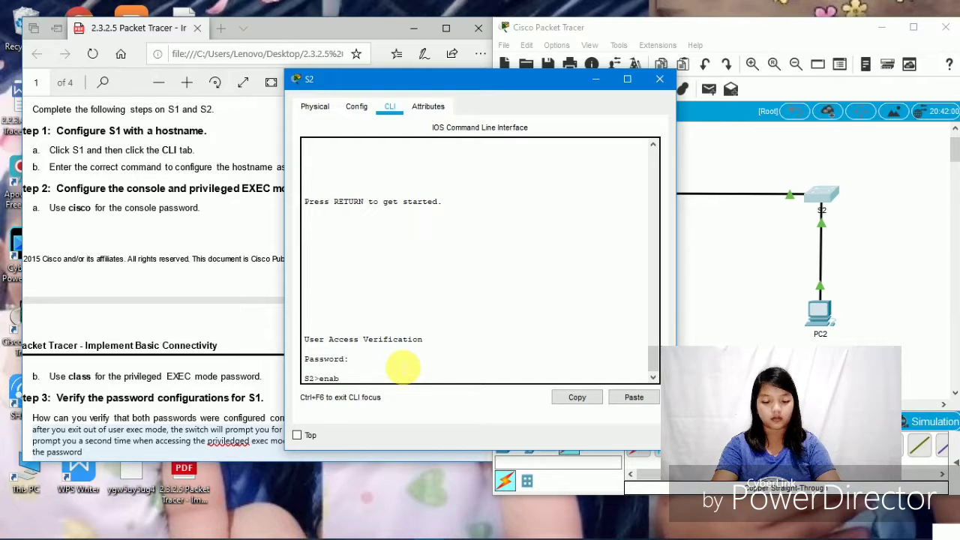
text(le)
key(Return)
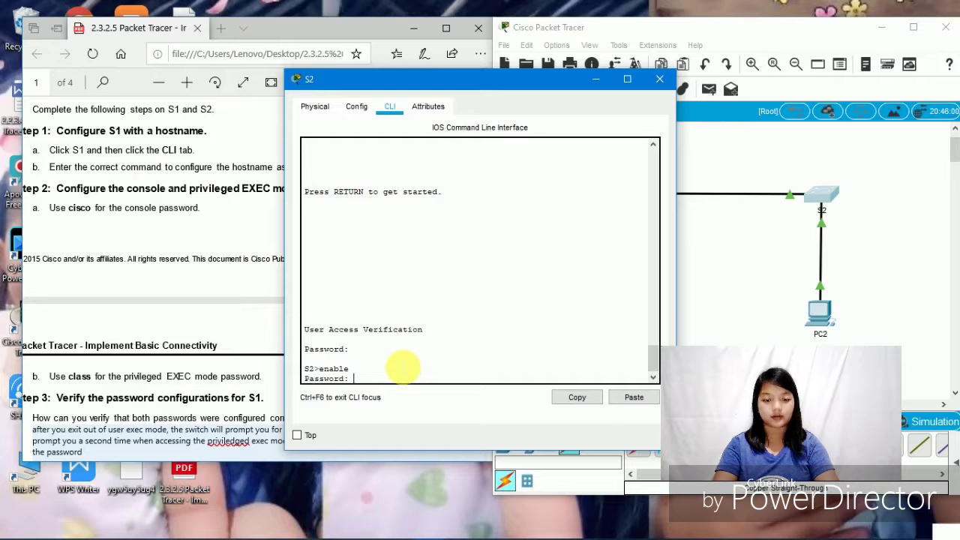
key(Return)
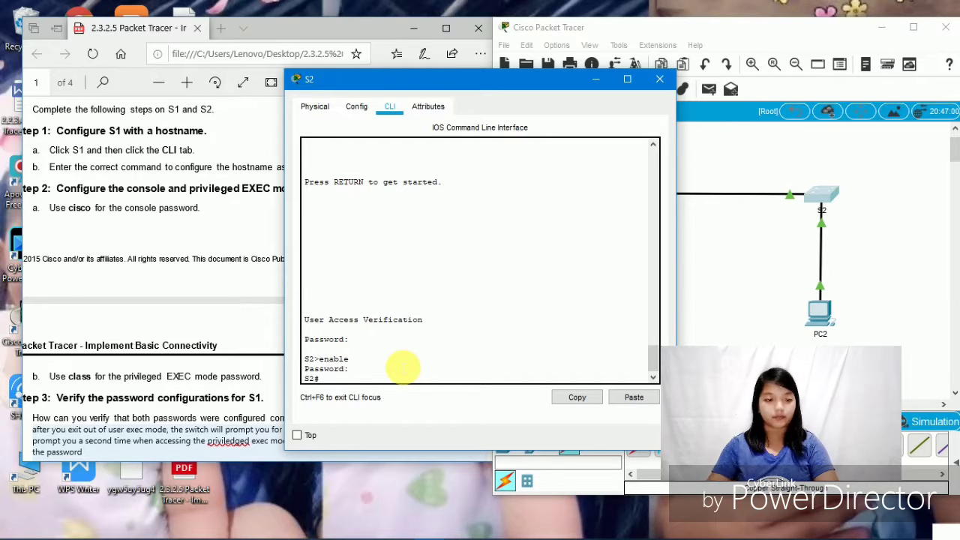
drag(414, 83, 679, 72)
- Enter global configuration mode on S2 and start typing the banner command
scroll(307, 199, down, 5)
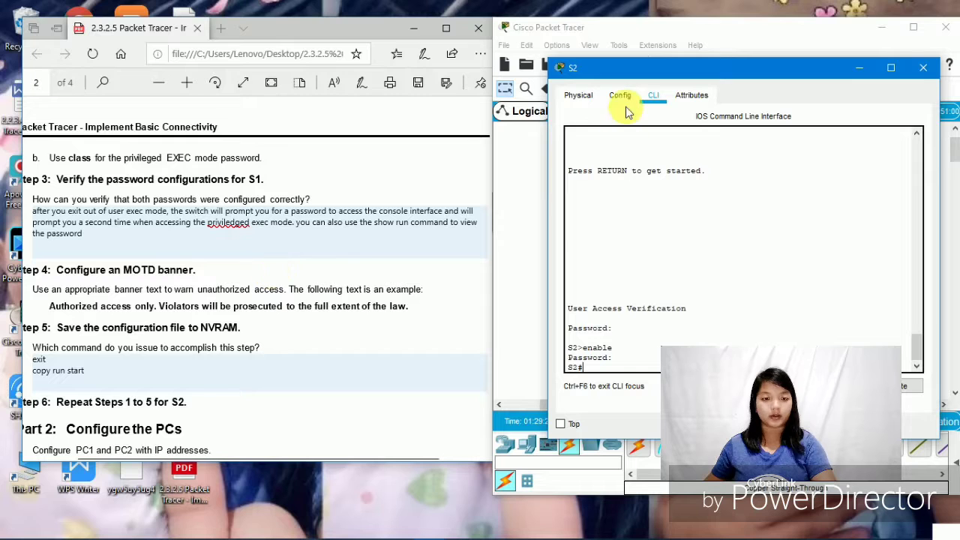
double_click(643, 71)
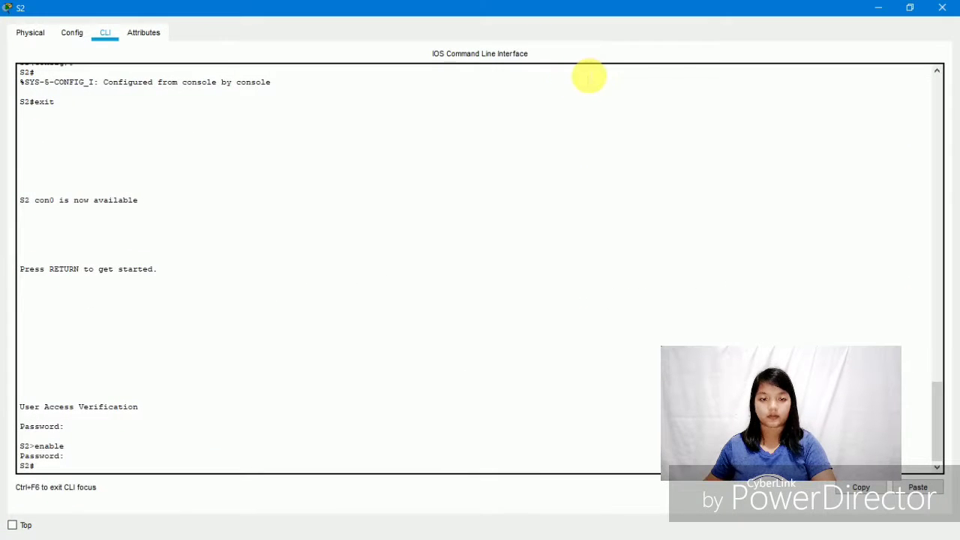
click(900, 9)
scroll(640, 364, down, 5)
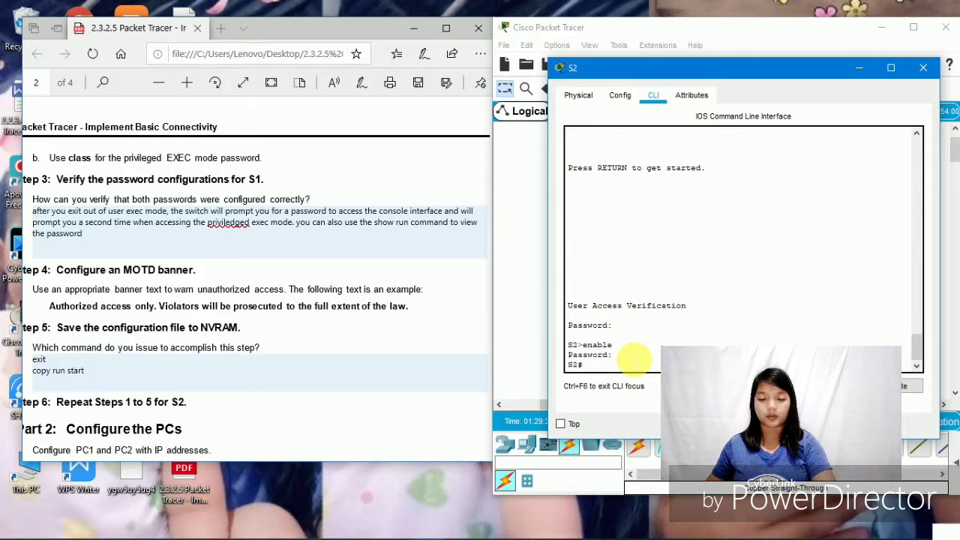
text(con)
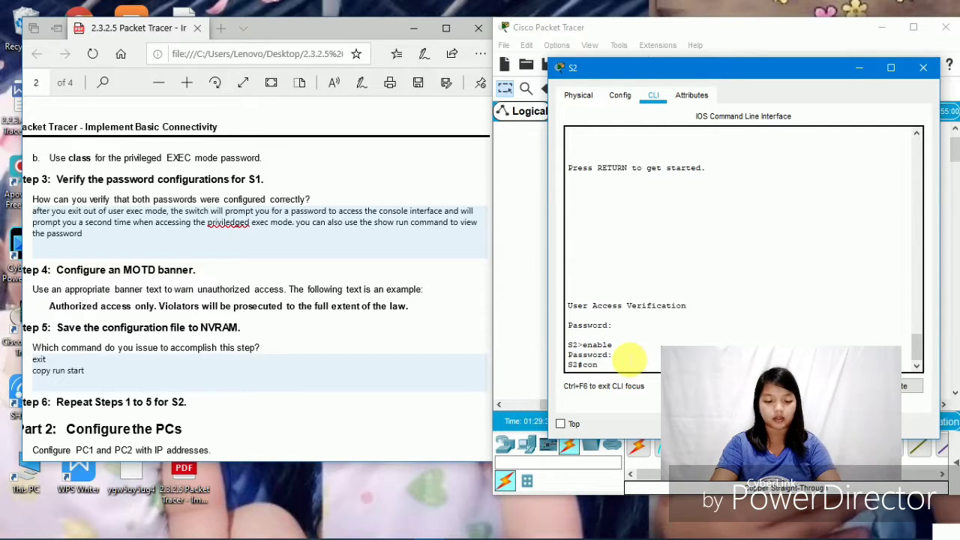
text(fig t)
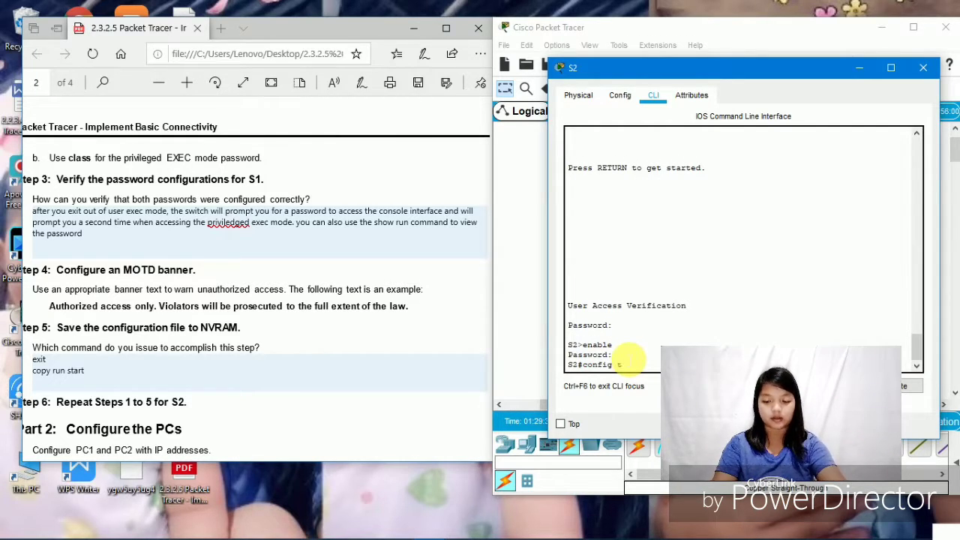
key(Return)
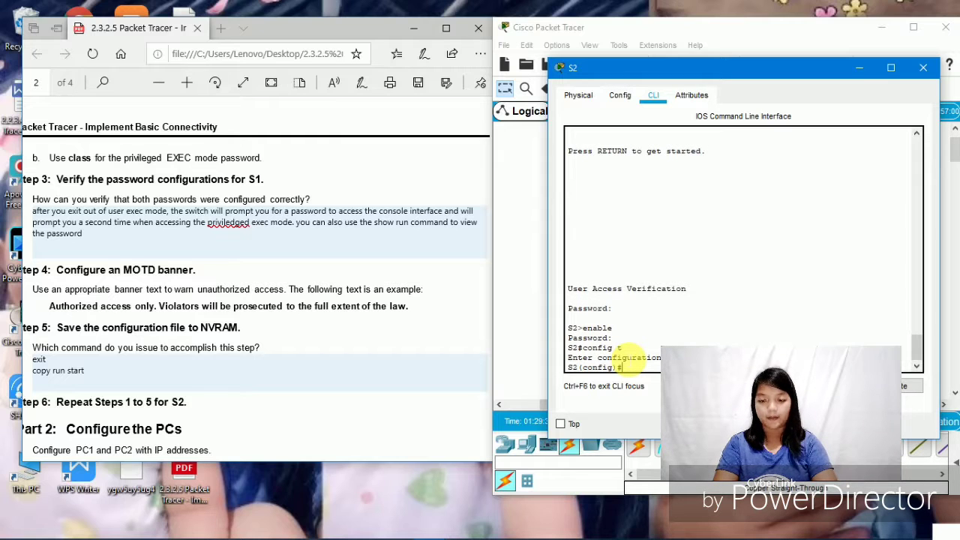
text(banner m)
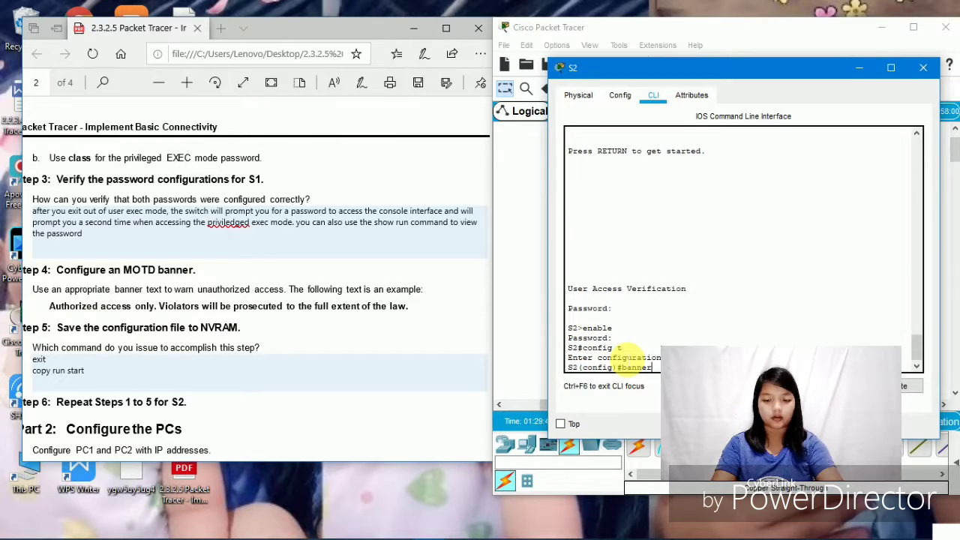
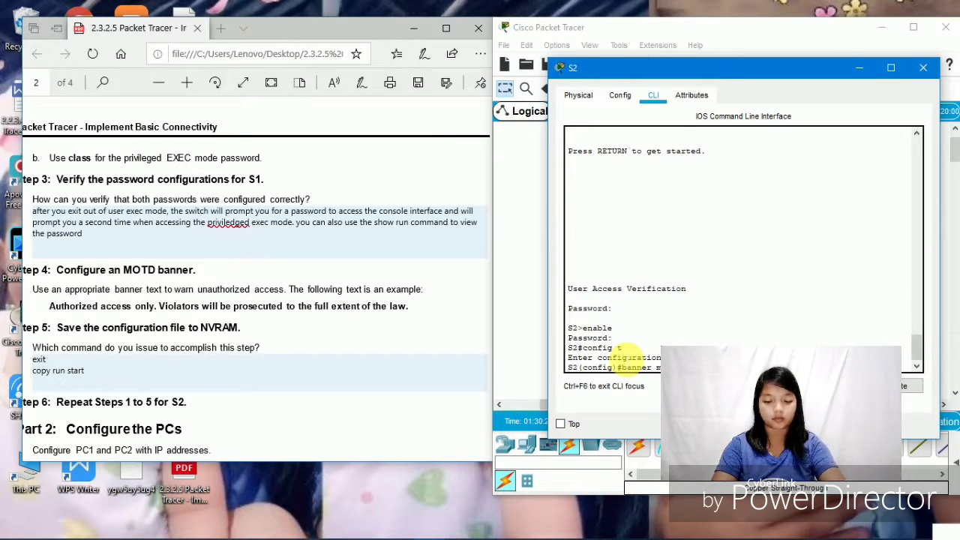
- Complete S2's MOTD banner warning that violators will be prosecuted to the full extent of the law
text(prosecu)
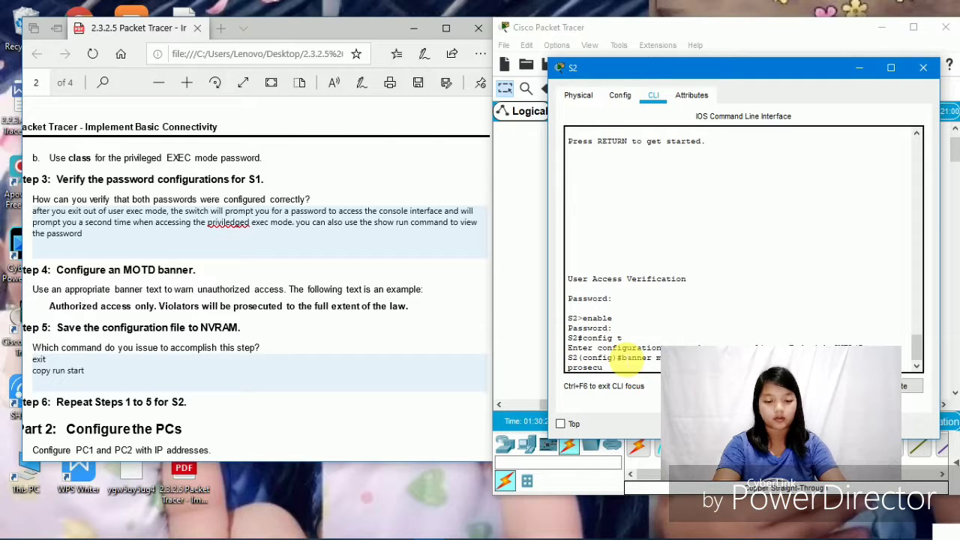
text(ted t)
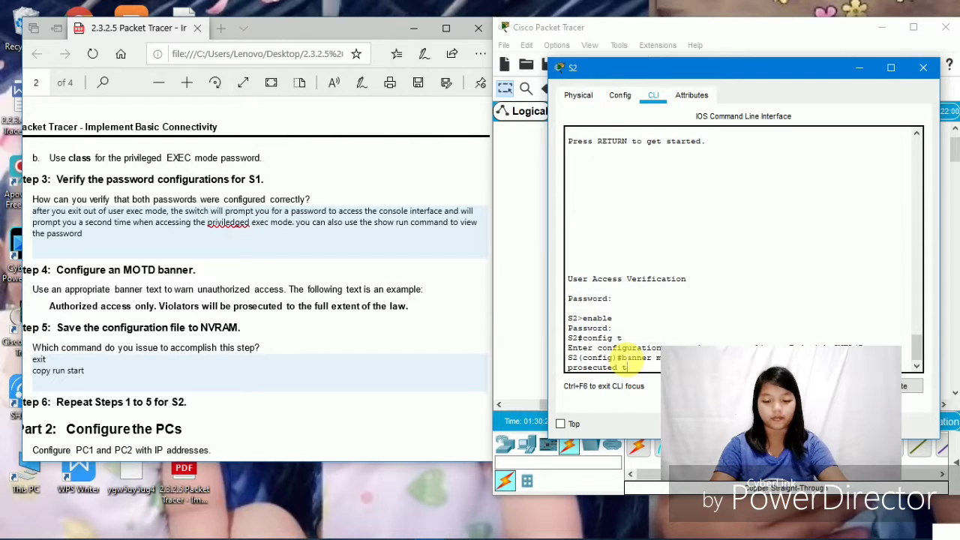
text(o the f)
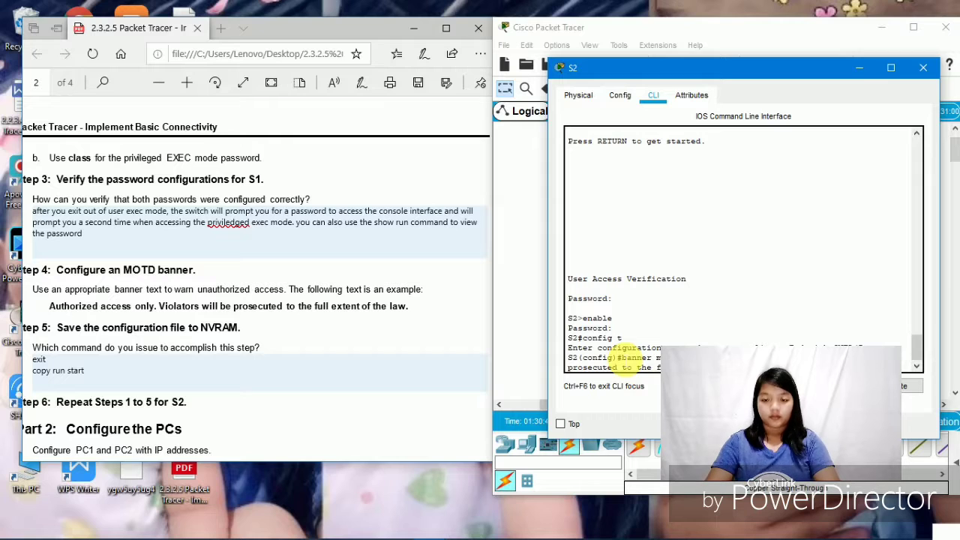
key(Return)
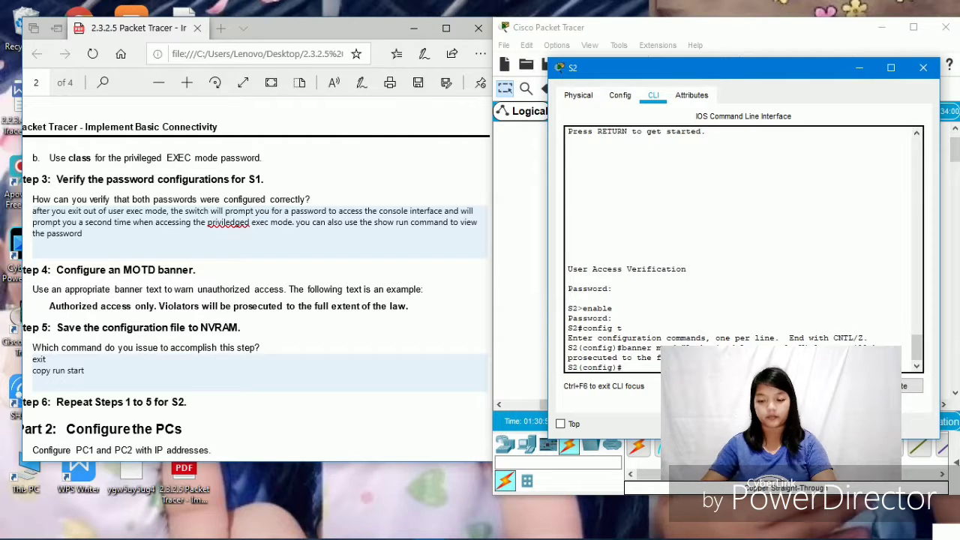
key(Return)
key(Return)
key(Return)
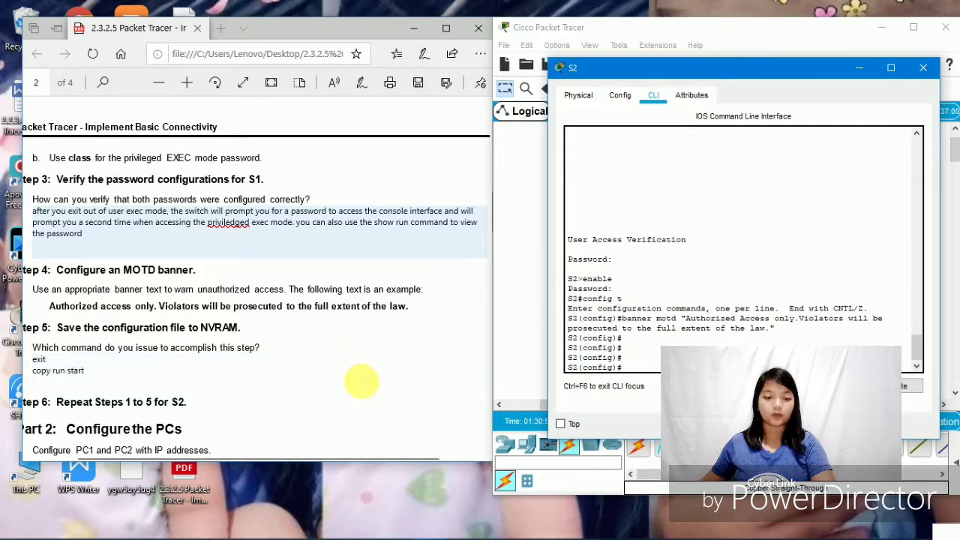
scroll(358, 409, down, 2)
scroll(356, 408, down, 5)
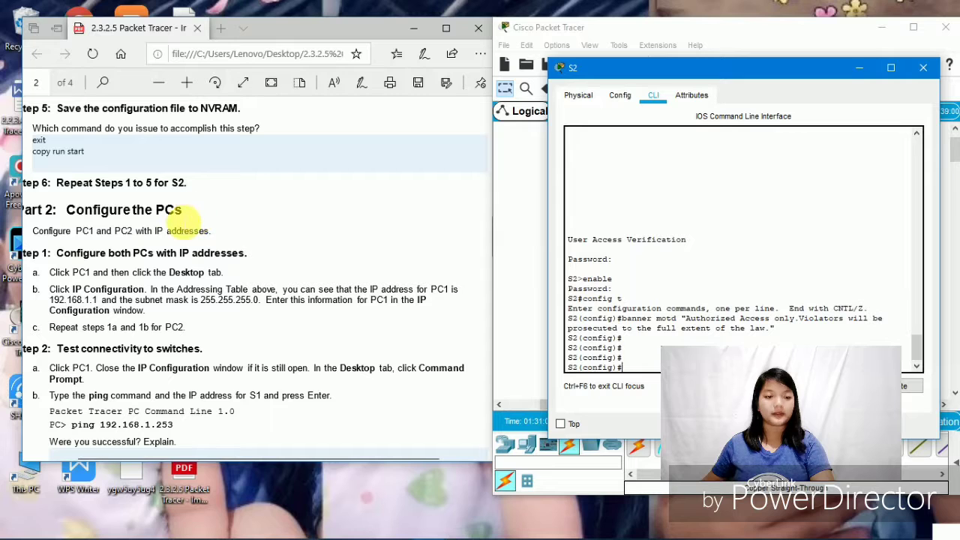
- Close S2 and give PC1 static IP 192.168.1.1 with subnet mask 255.255.255.0
click(924, 67)
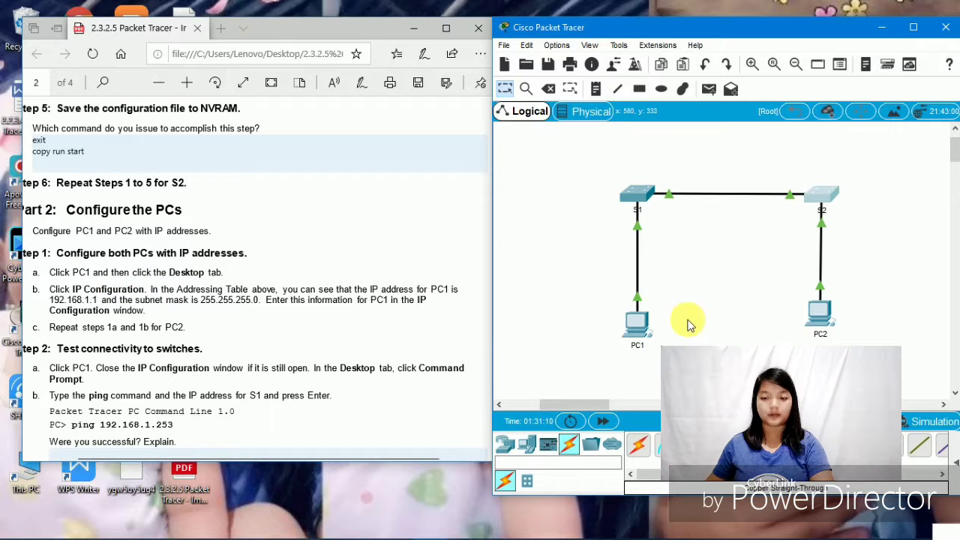
click(632, 331)
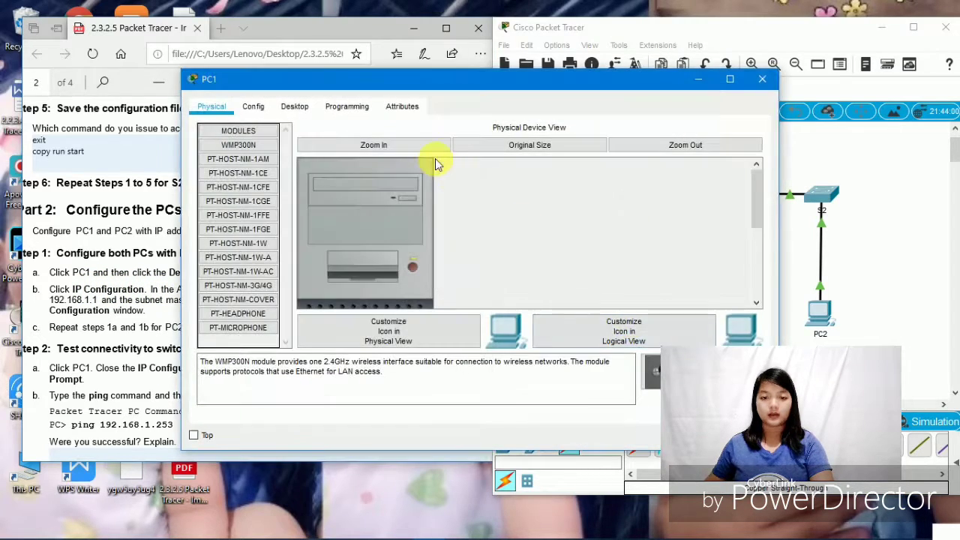
click(294, 107)
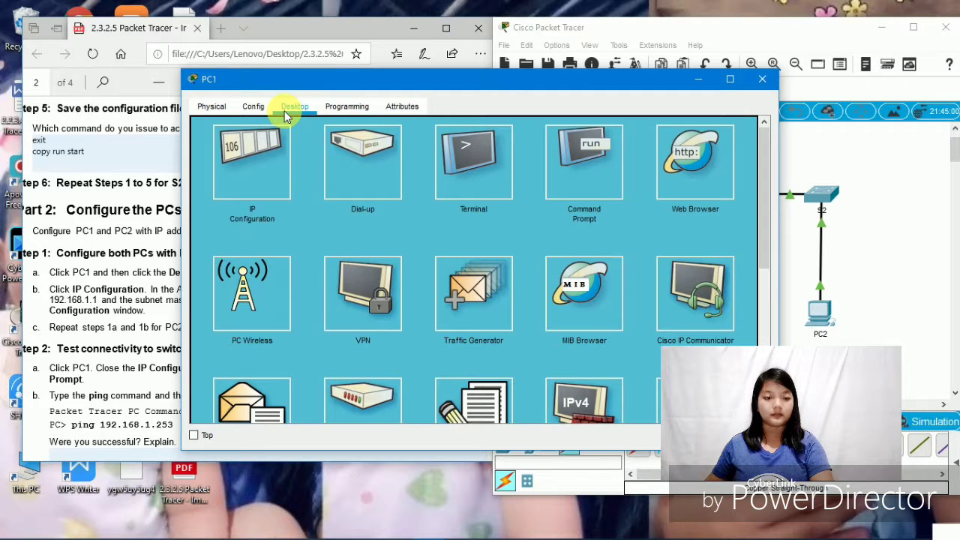
click(259, 184)
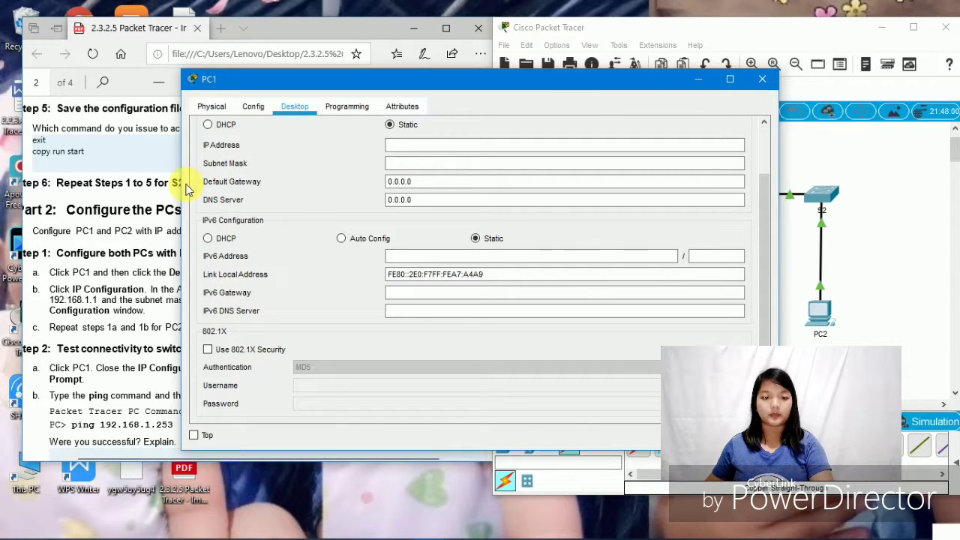
drag(185, 188, 194, 189)
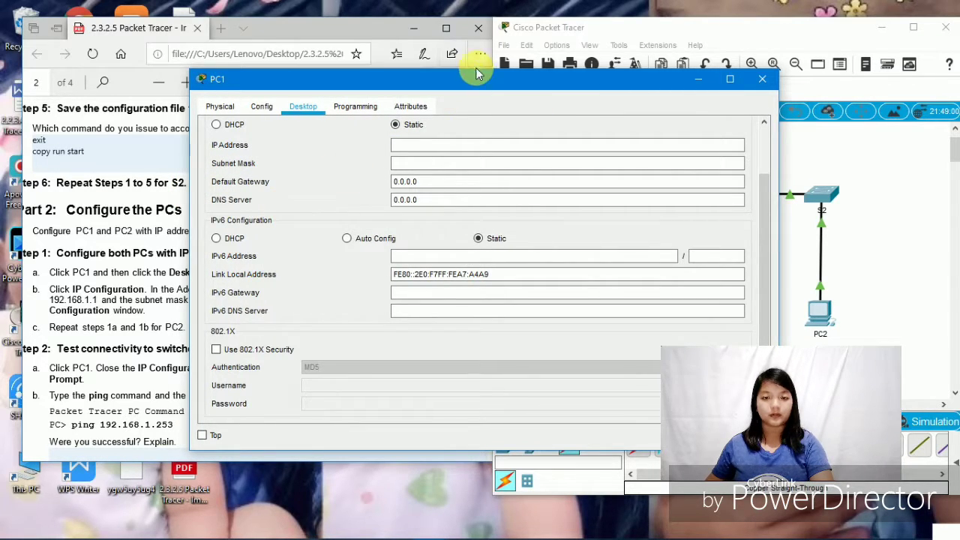
drag(467, 81, 598, 74)
click(556, 138)
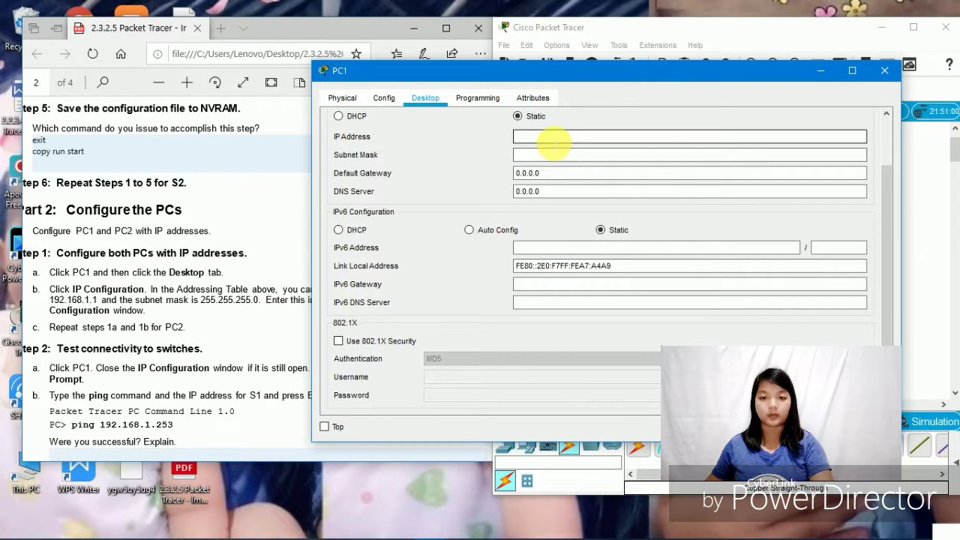
text(1)
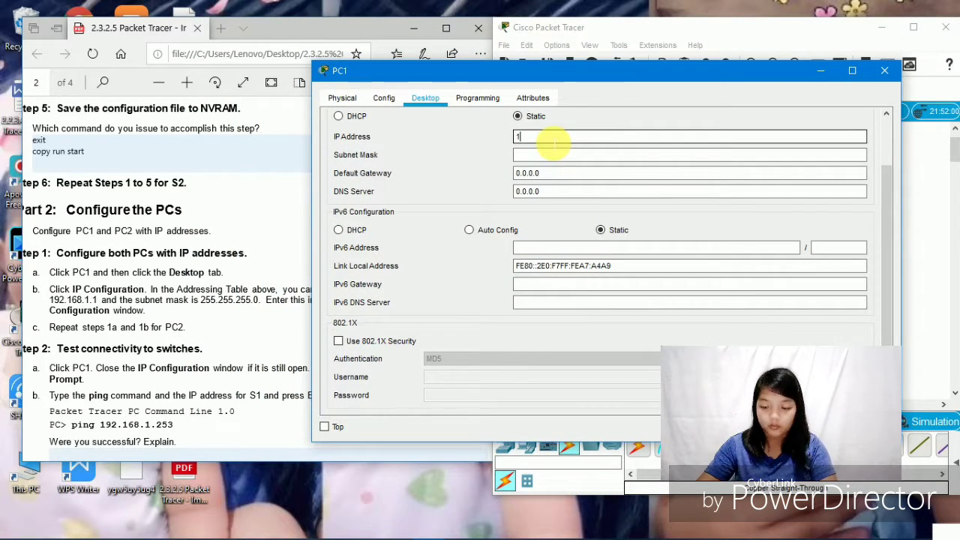
text(92.168)
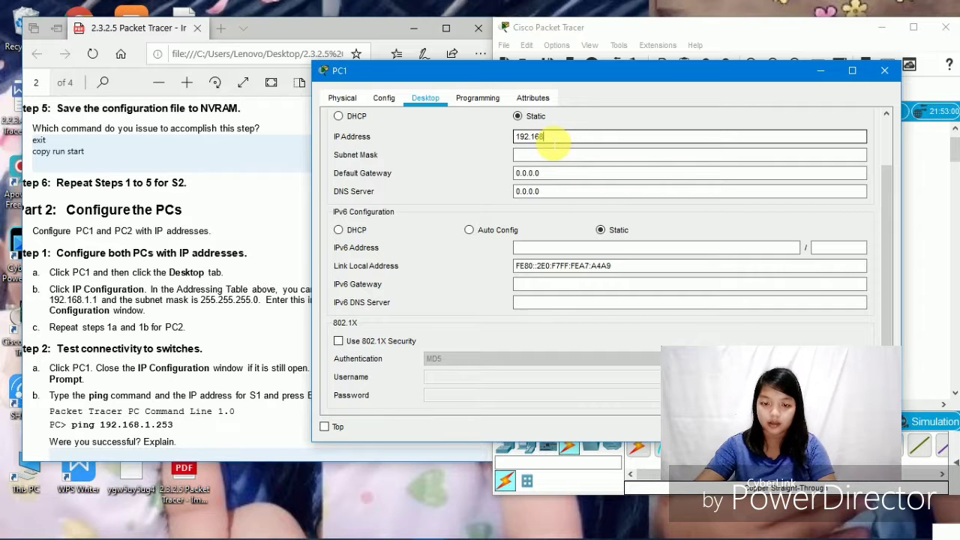
text(.)
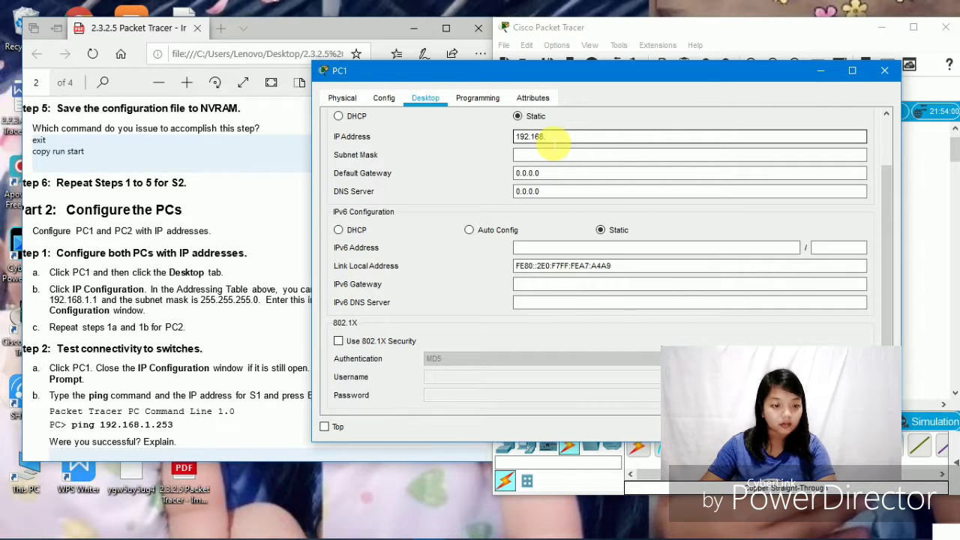
text(1.1)
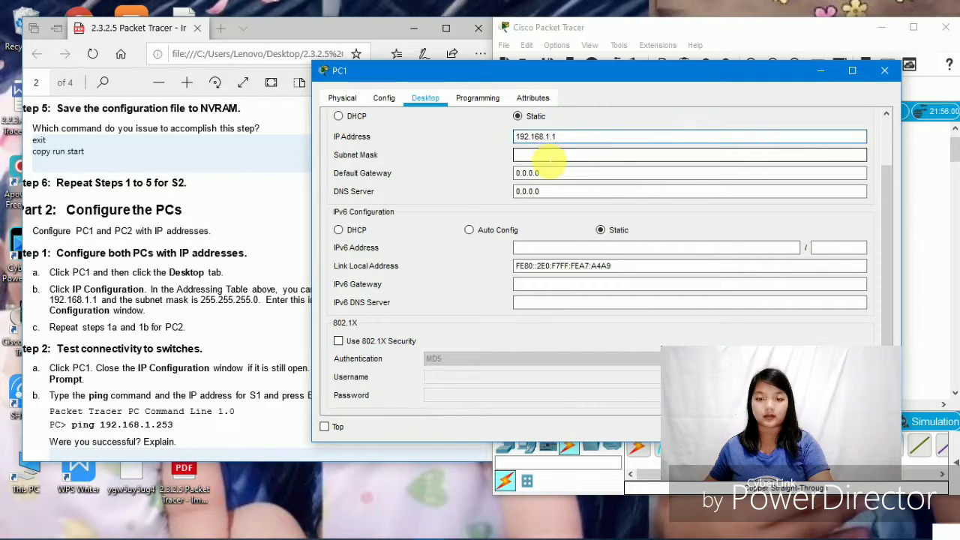
click(547, 155)
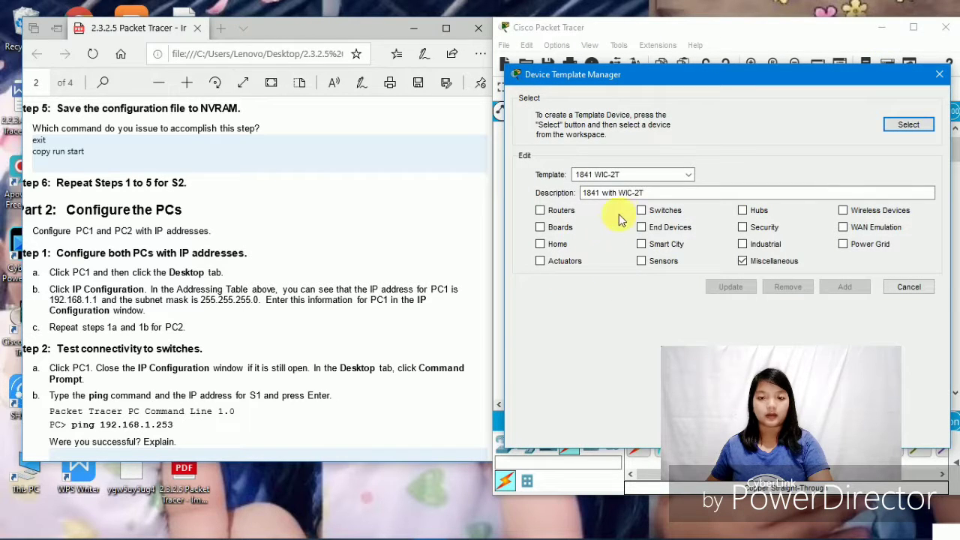
click(940, 74)
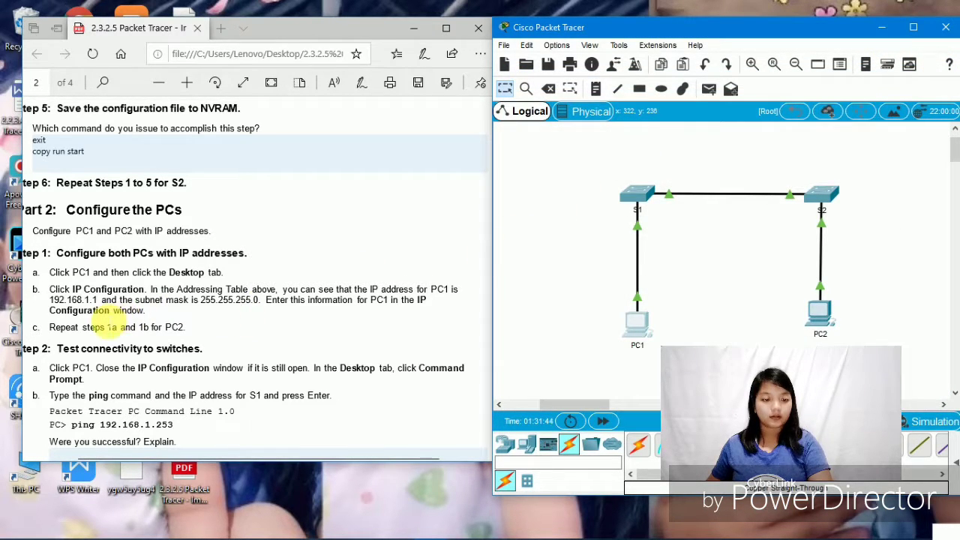
- Give PC2 IP 192.168.1.2 with mask 255.255.255.0, correcting the mistyped address
click(821, 313)
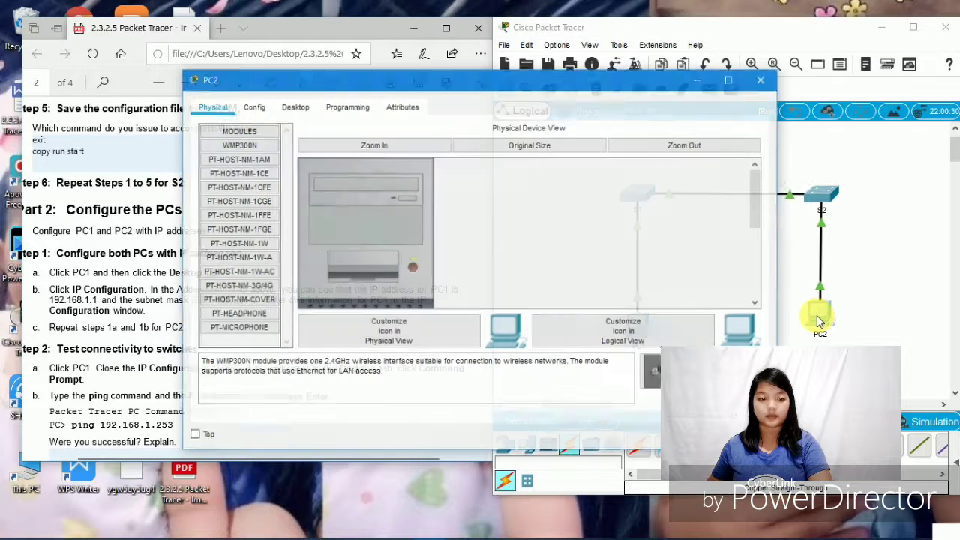
click(281, 107)
click(264, 166)
click(452, 144)
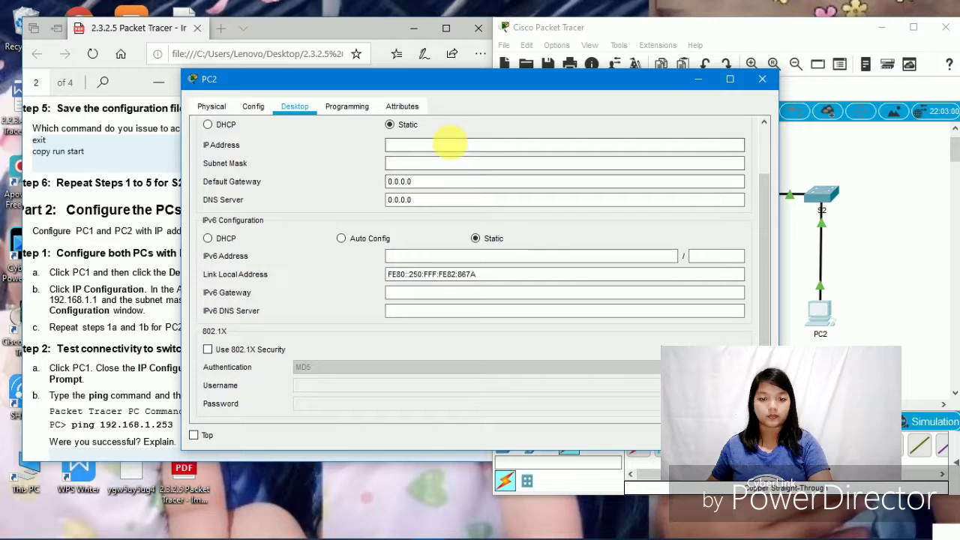
text(1)
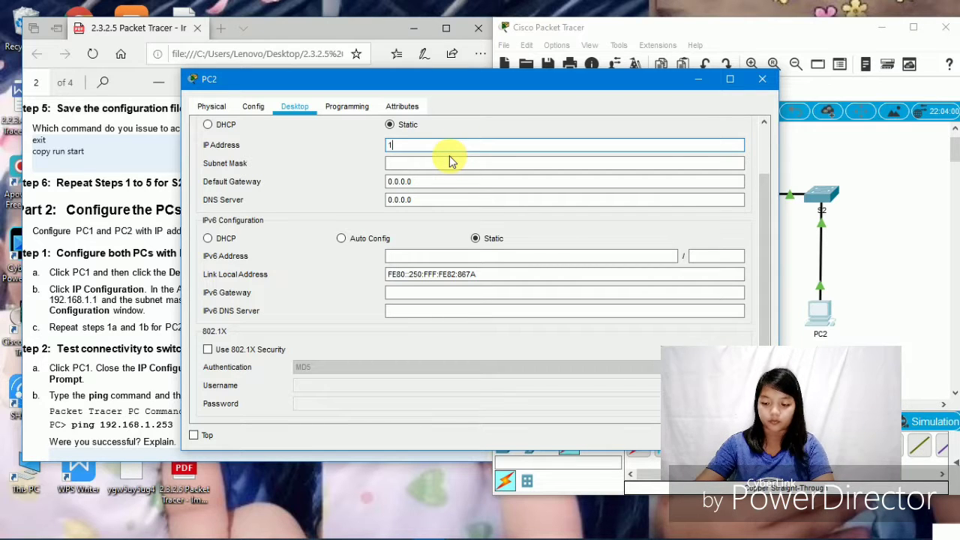
text(92.168)
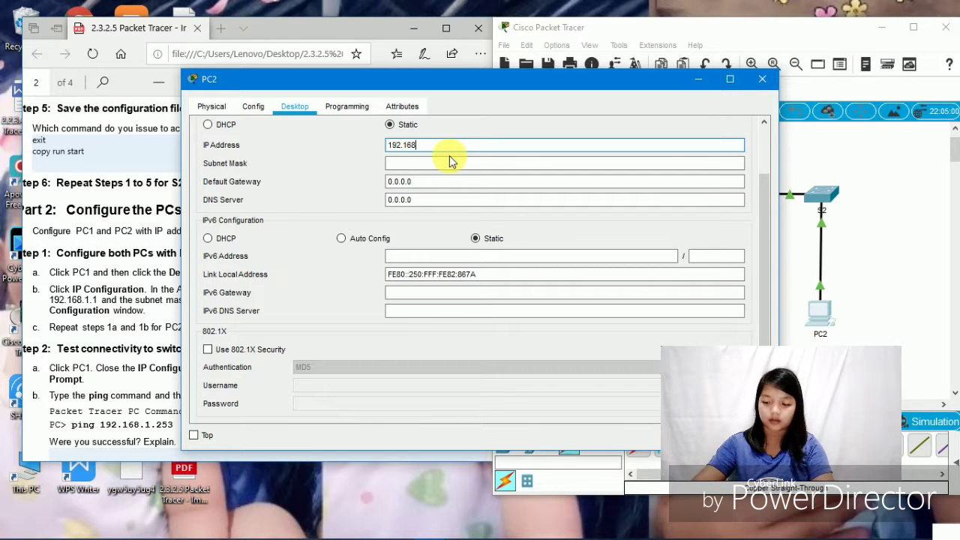
text(.2.1)
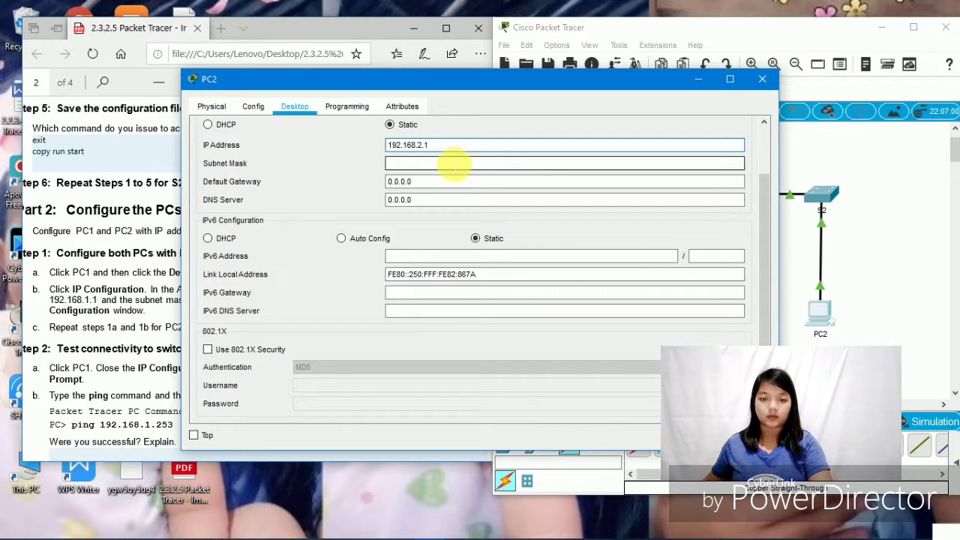
double_click(451, 161)
click(436, 147)
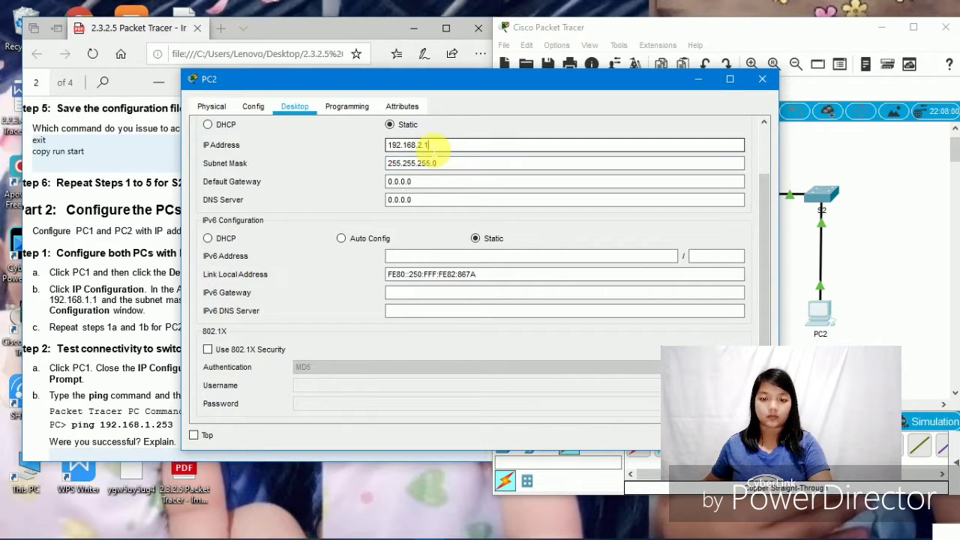
key(BackSpace)
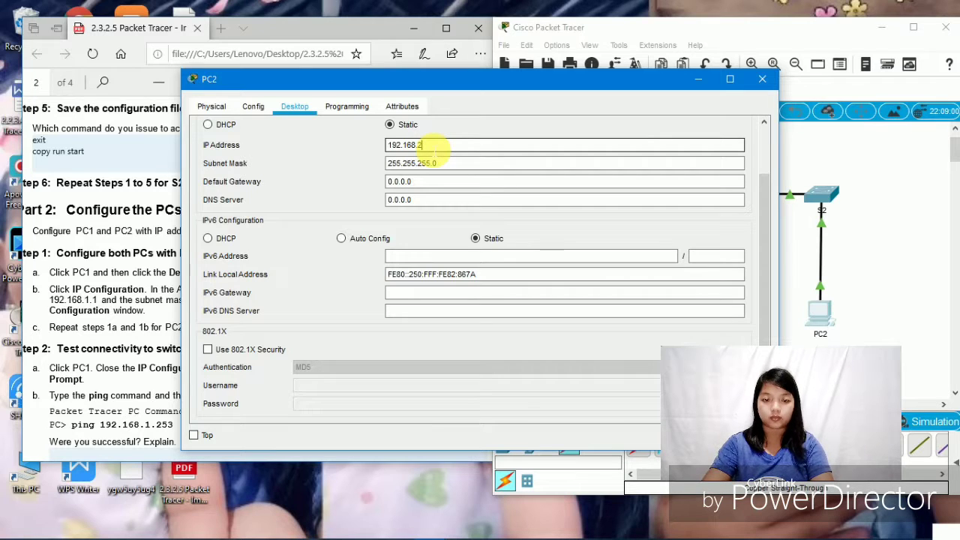
key(BackSpace)
text(1)
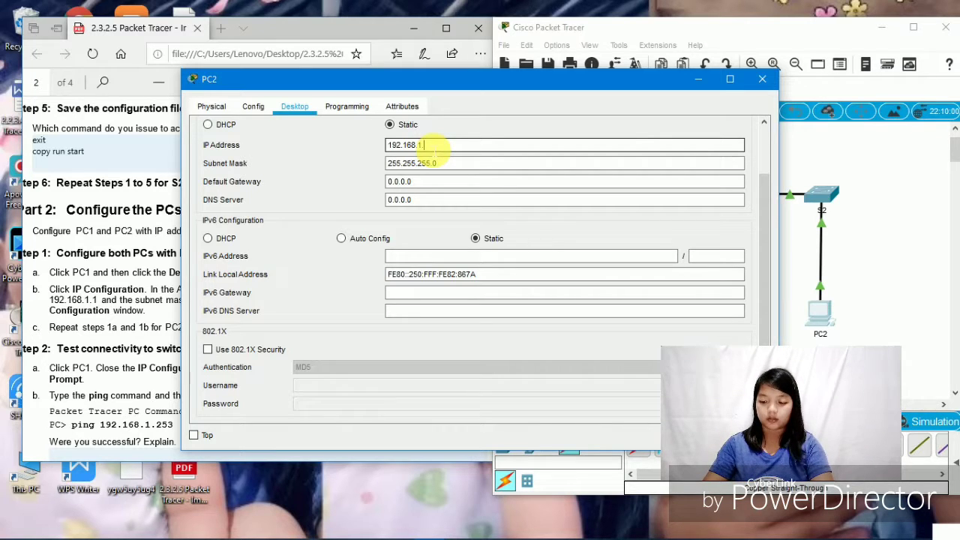
text(.2)
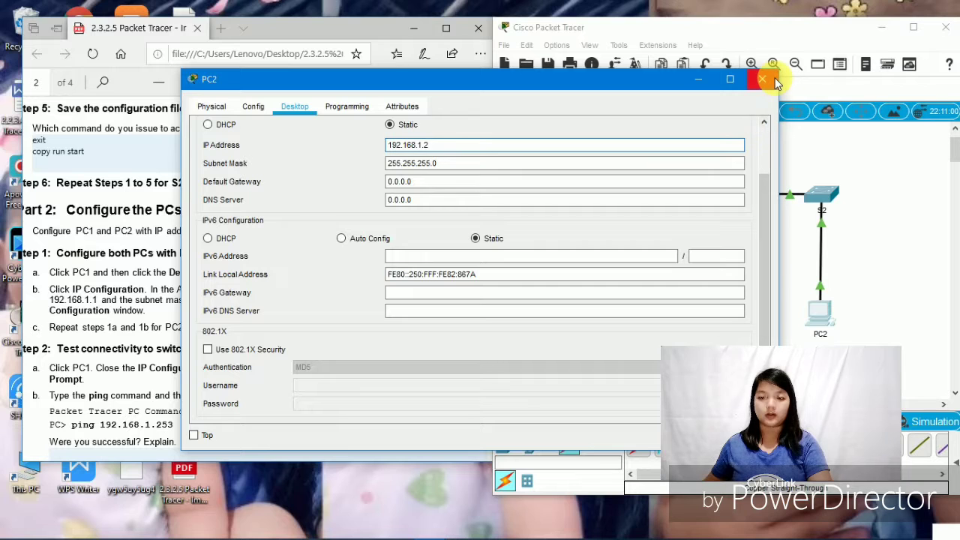
click(772, 78)
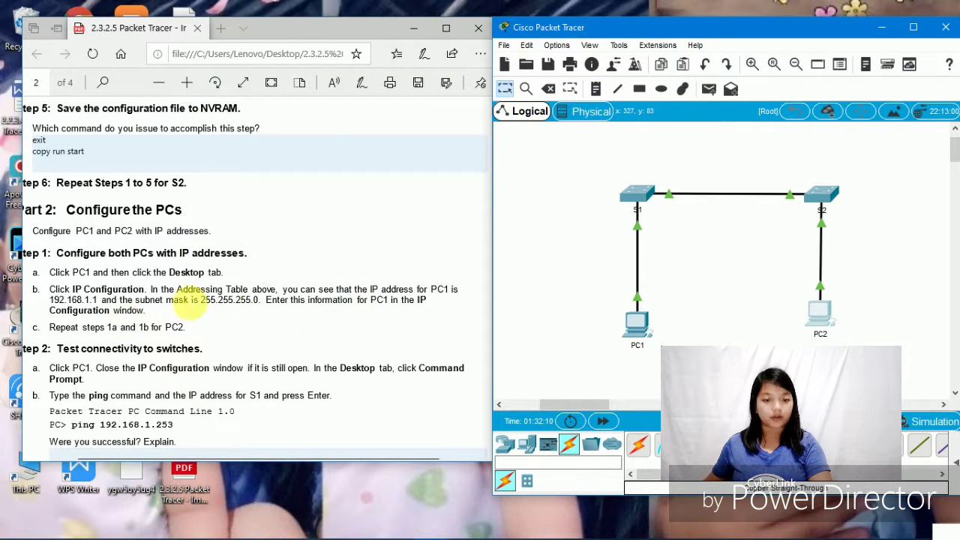
- Verify PC1's IP Configuration reads 192.168.1.1 with mask 255.255.255.0, then close its window
scroll(367, 313, down, 1)
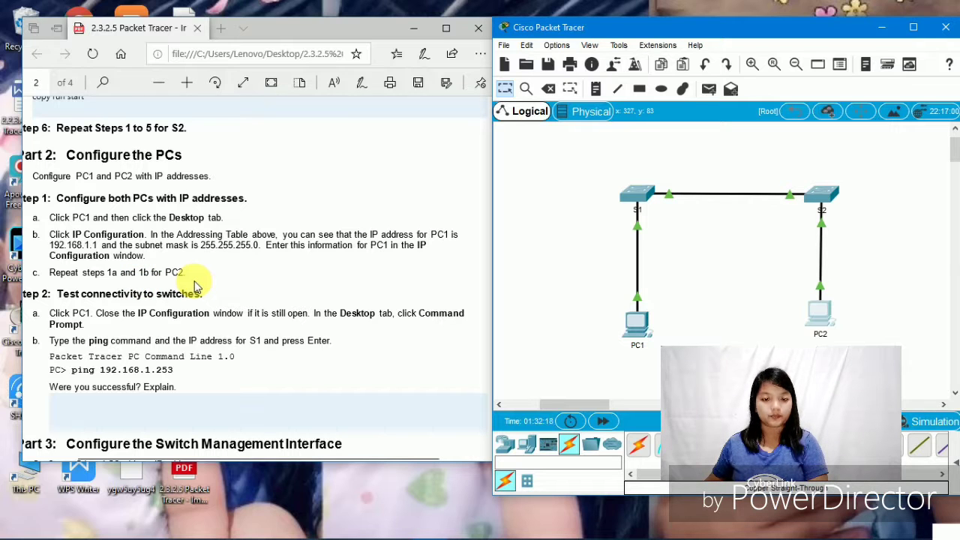
scroll(194, 286, down, 2)
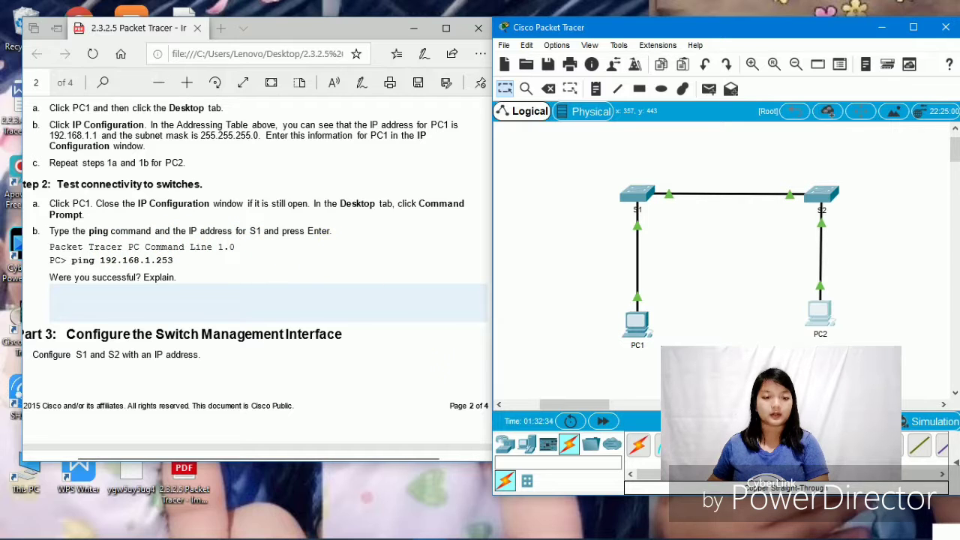
click(638, 339)
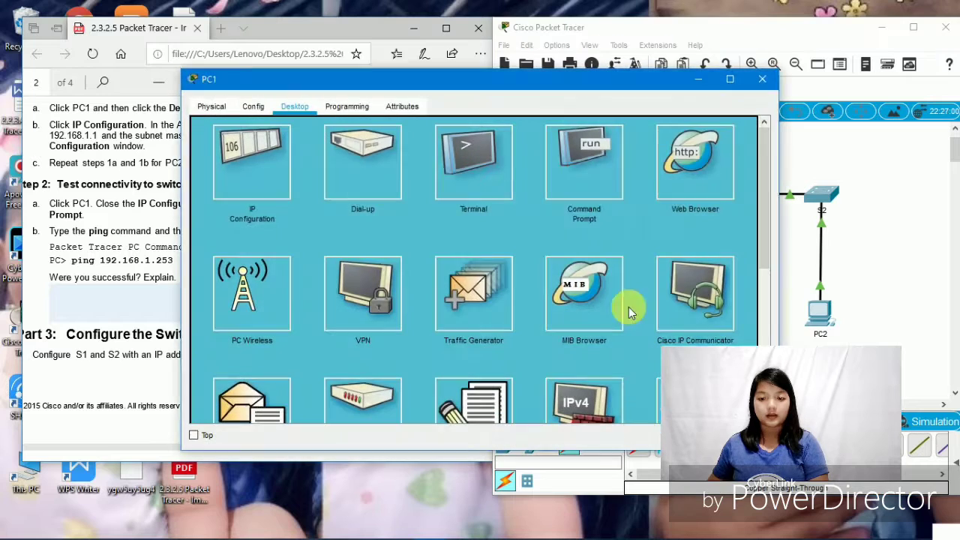
click(253, 164)
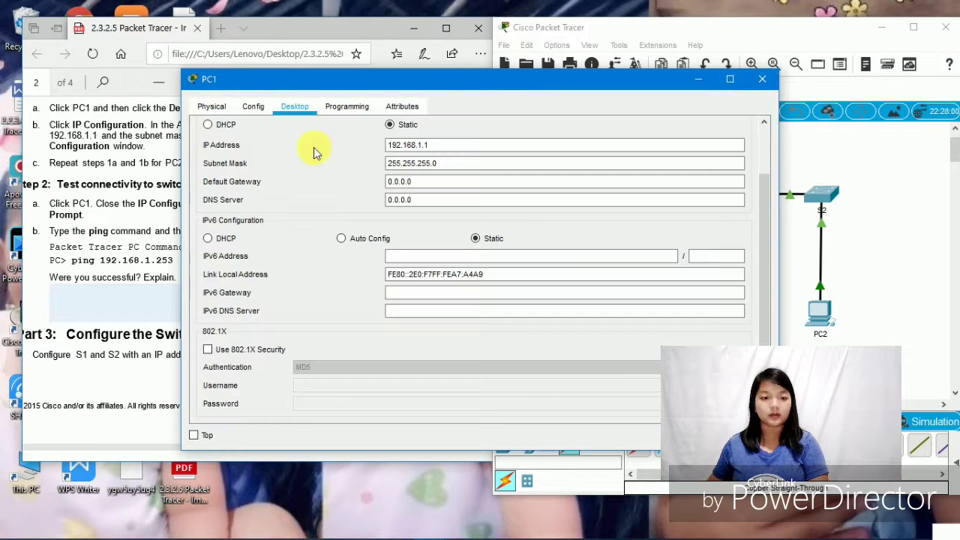
drag(466, 81, 636, 97)
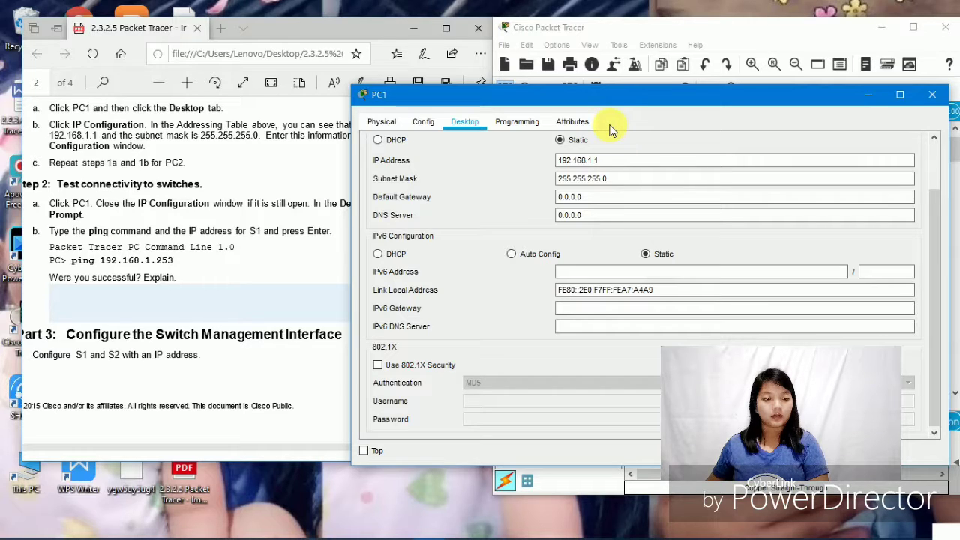
click(933, 95)
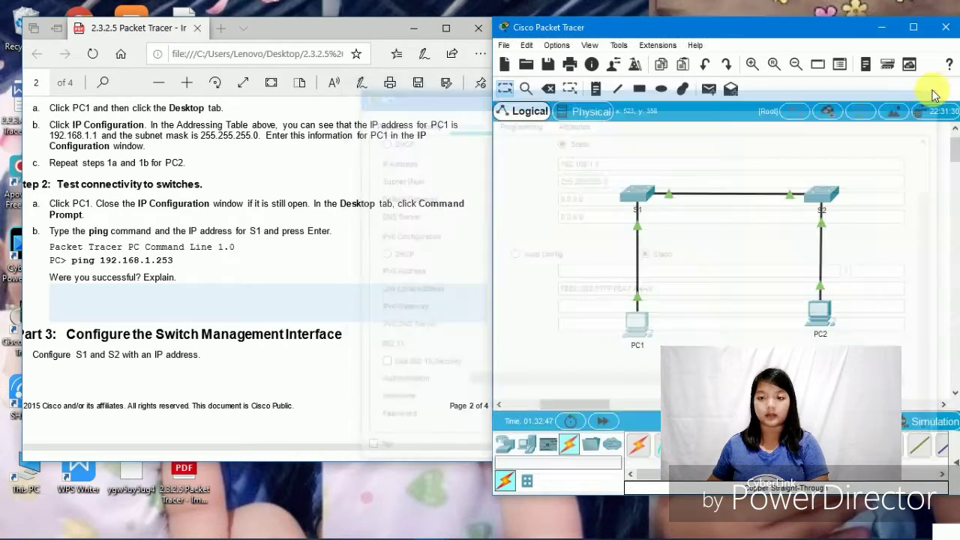
click(637, 319)
- Ping 192.168.253 from PC1's Command Prompt, which fails with host not found, then close PC1
click(598, 179)
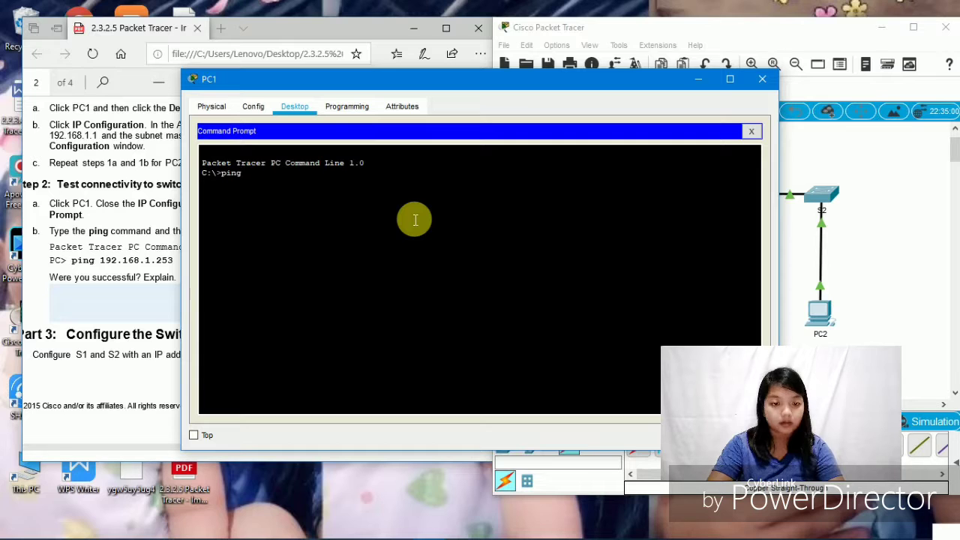
text(ping 192.)
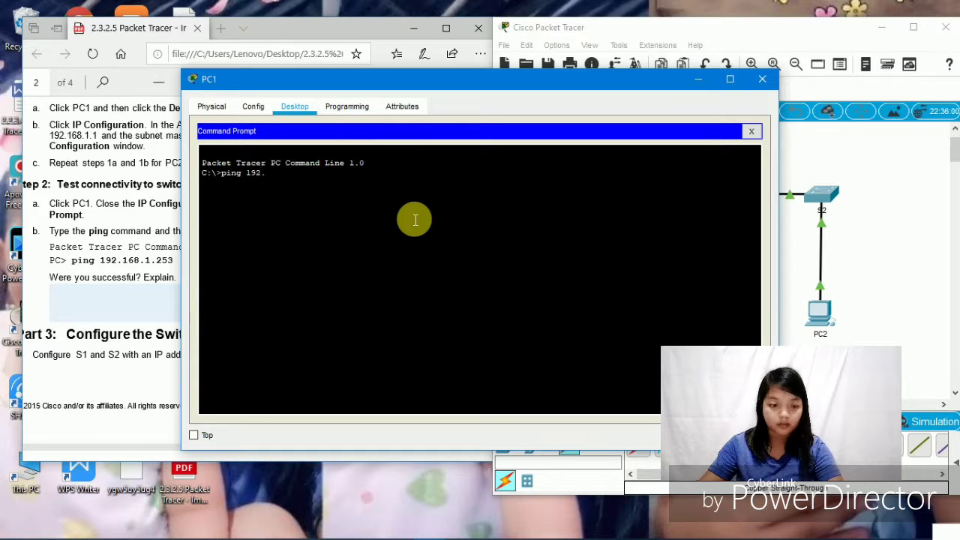
text(168)
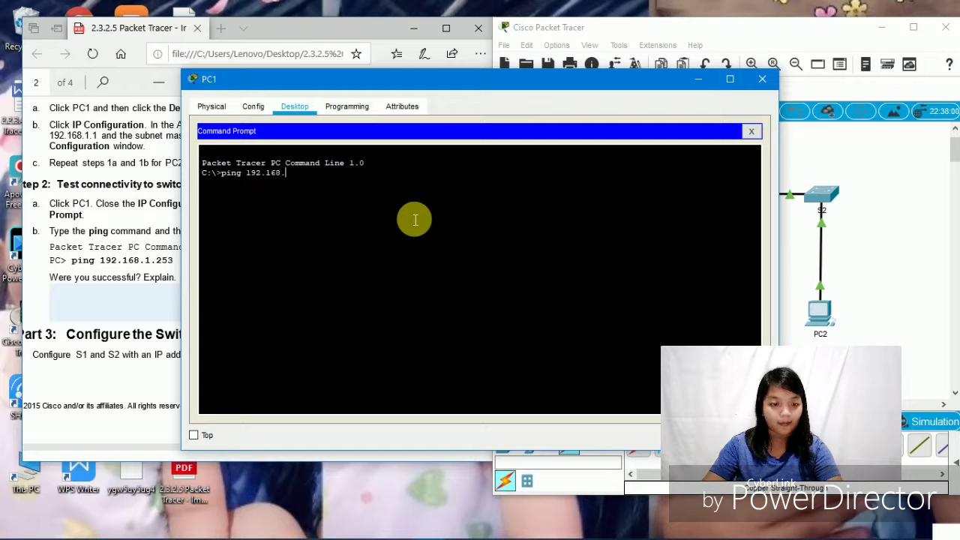
text(.2)
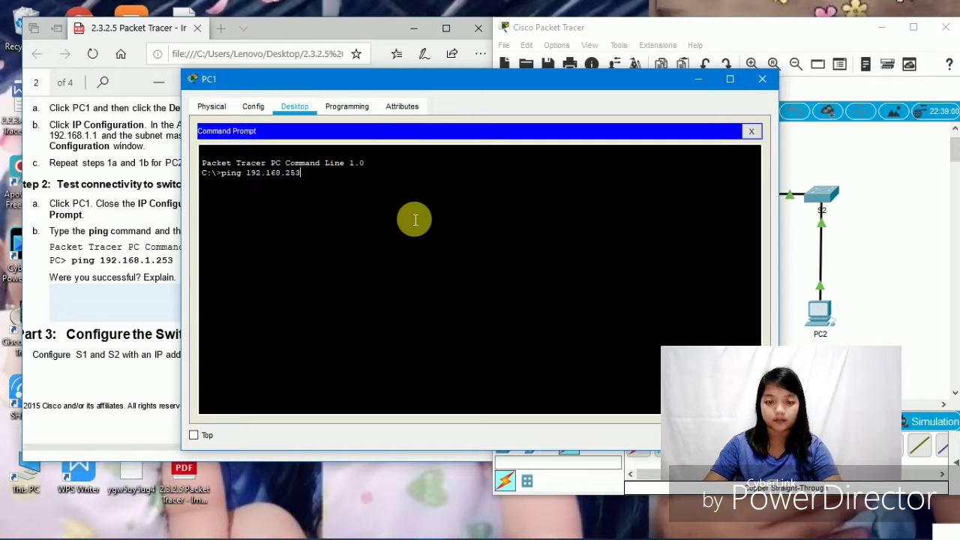
text(53)
key(Return)
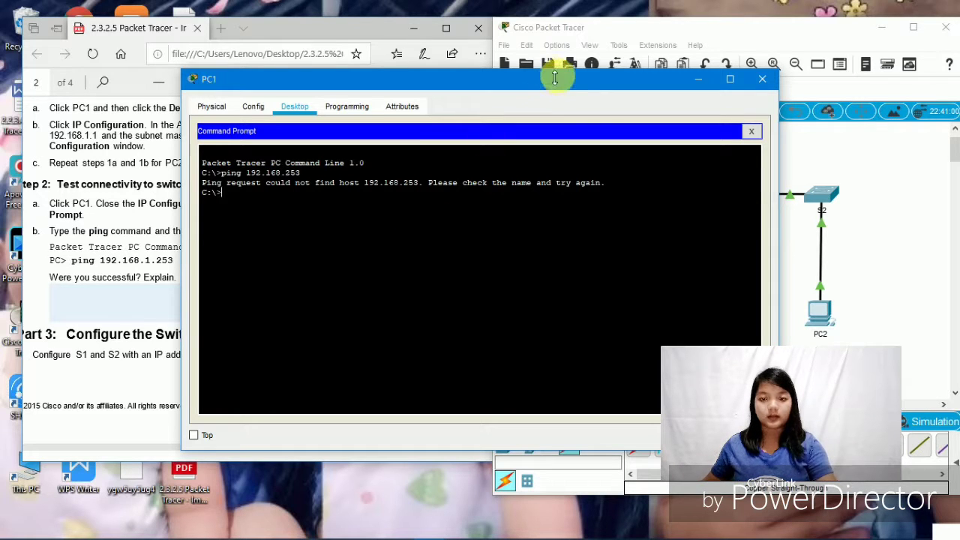
double_click(643, 80)
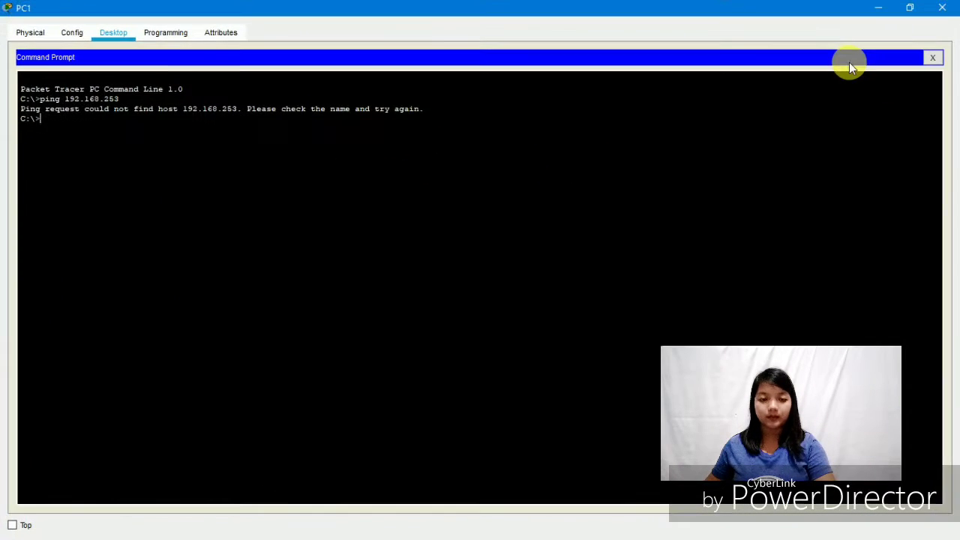
click(942, 6)
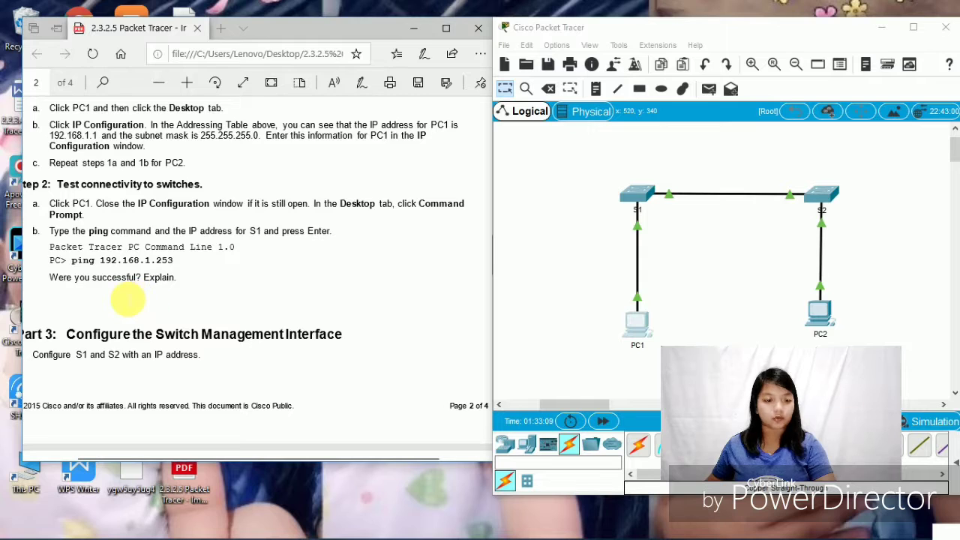
- Answer 'Were you successful? Explain.' with 'no because the switches have not been configured with an ip address'
scroll(126, 300, up, 3)
scroll(132, 371, down, 4)
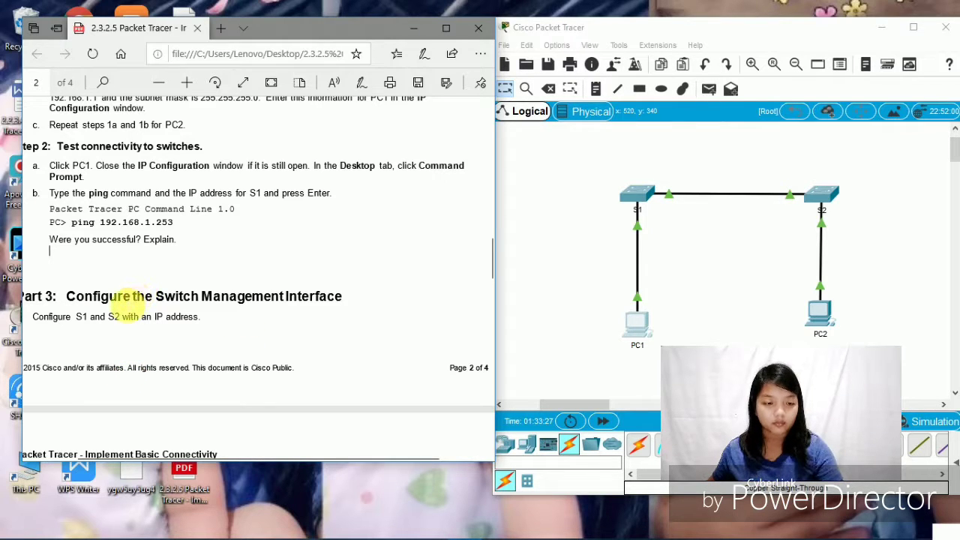
scroll(61, 259, up, 3)
scroll(129, 364, down, 3)
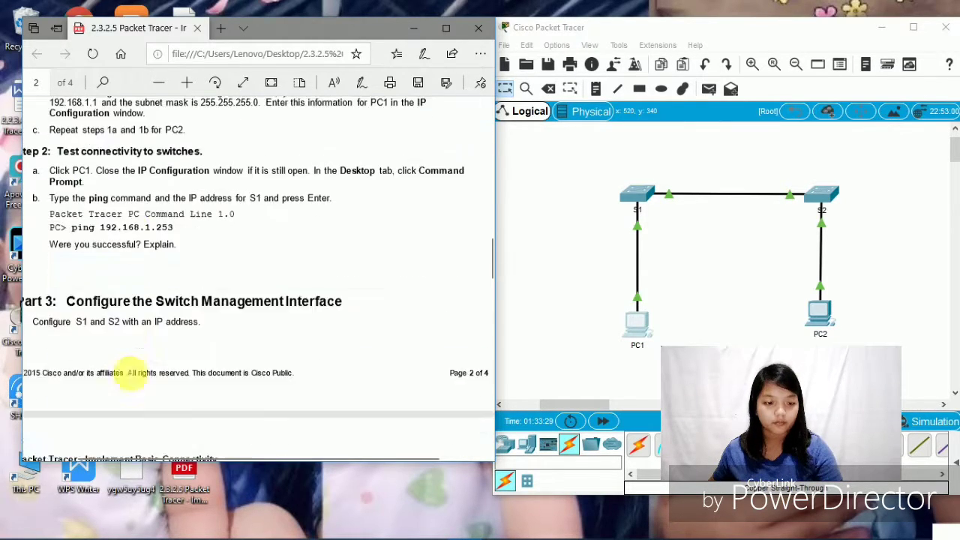
scroll(130, 372, down, 1)
click(73, 205)
text(n)
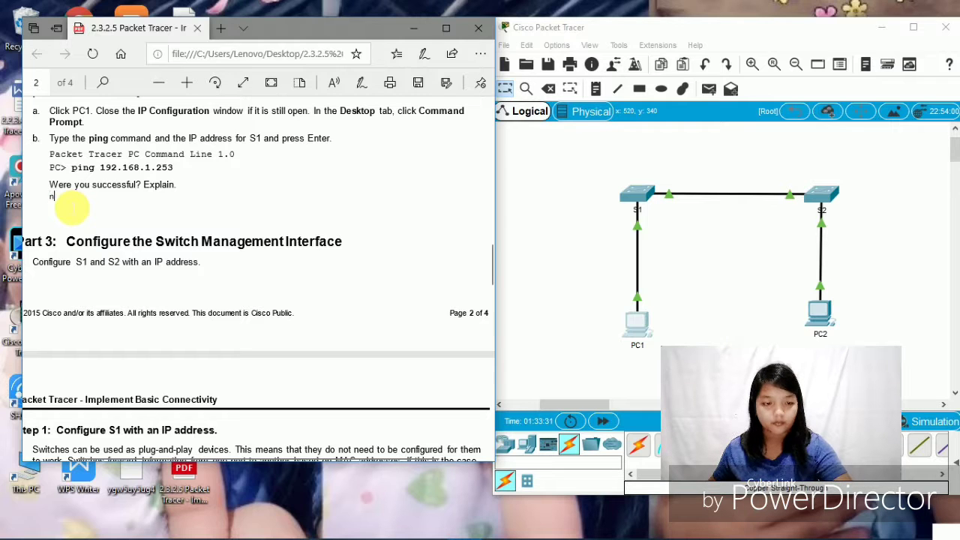
text(o)
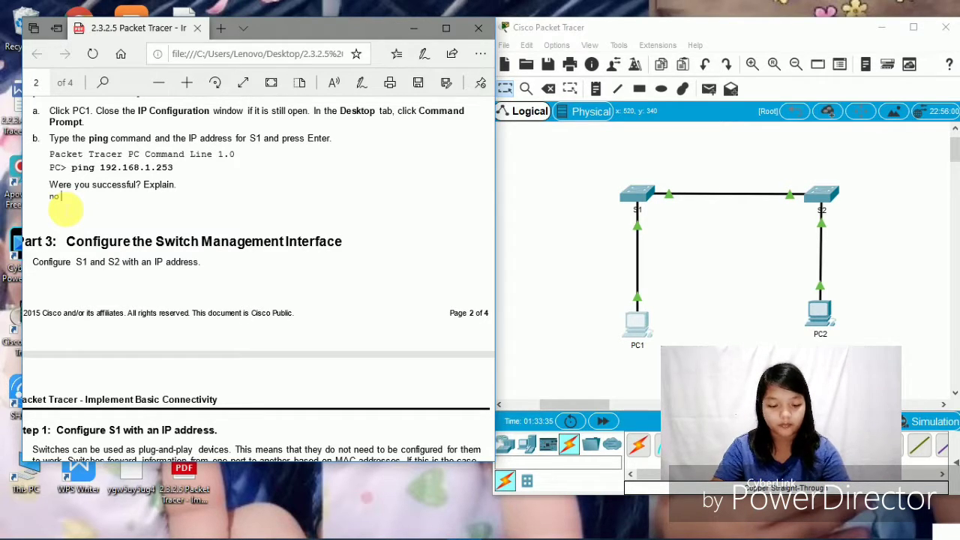
text( becaus)
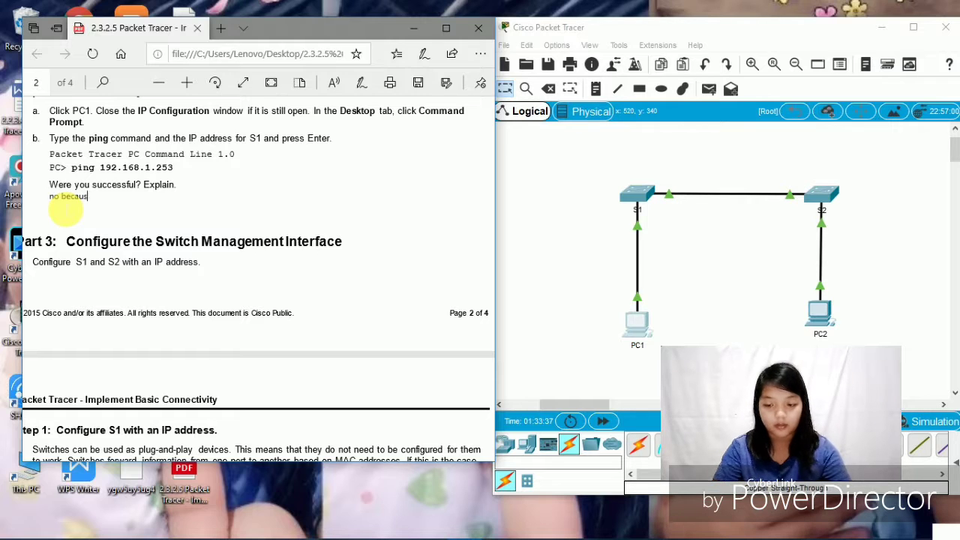
text(e t)
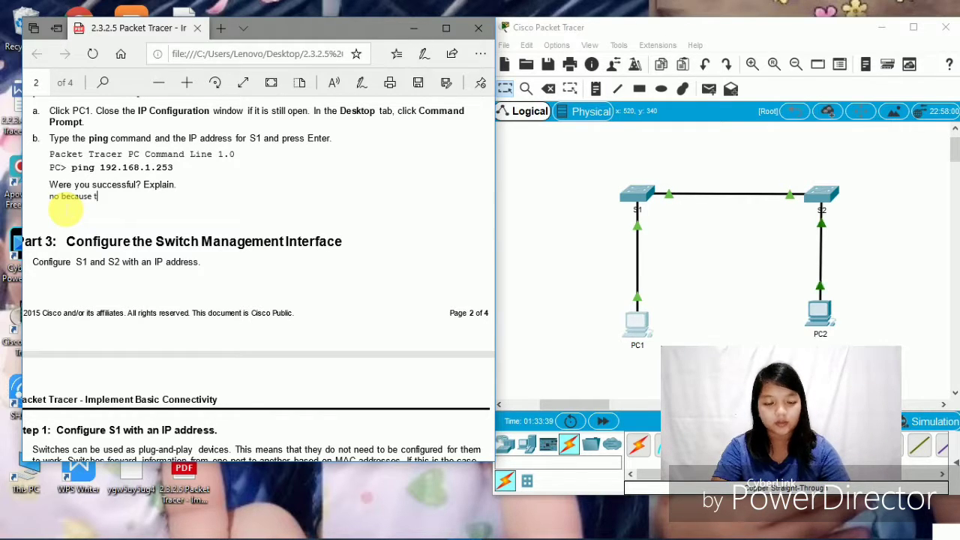
text(he sw)
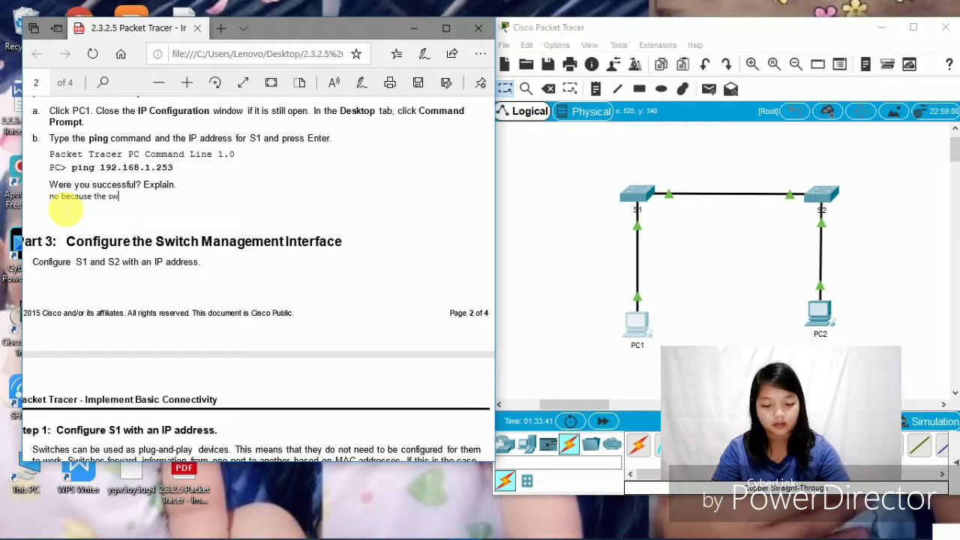
text(itches)
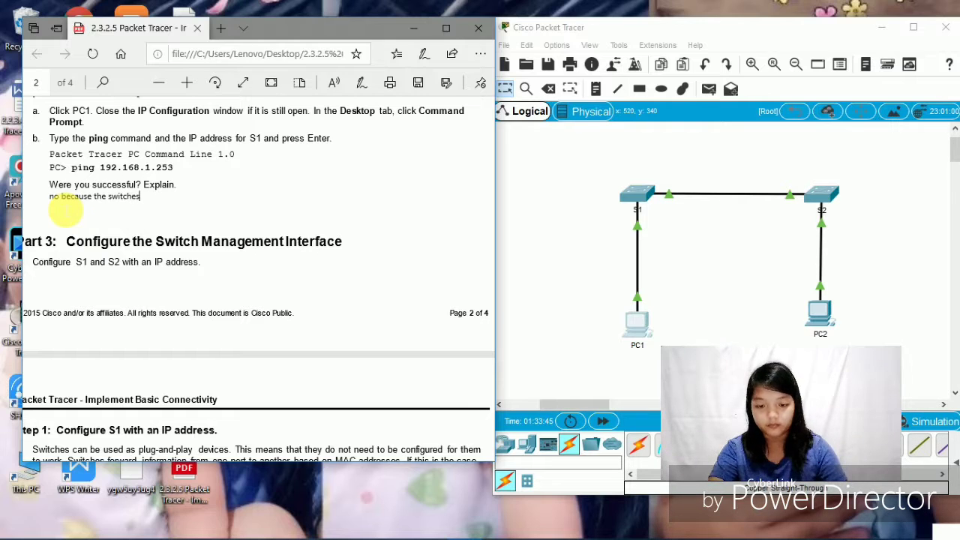
text( have n)
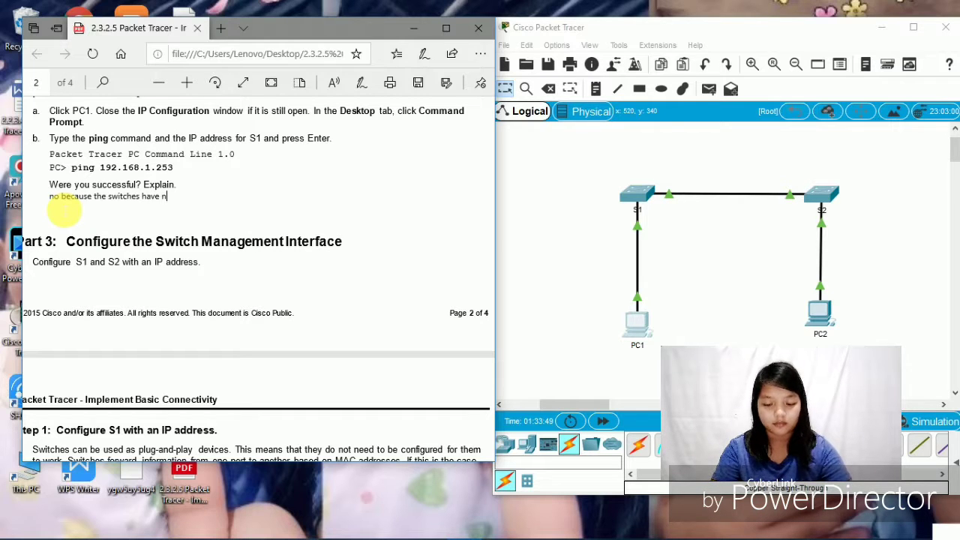
text(ot been)
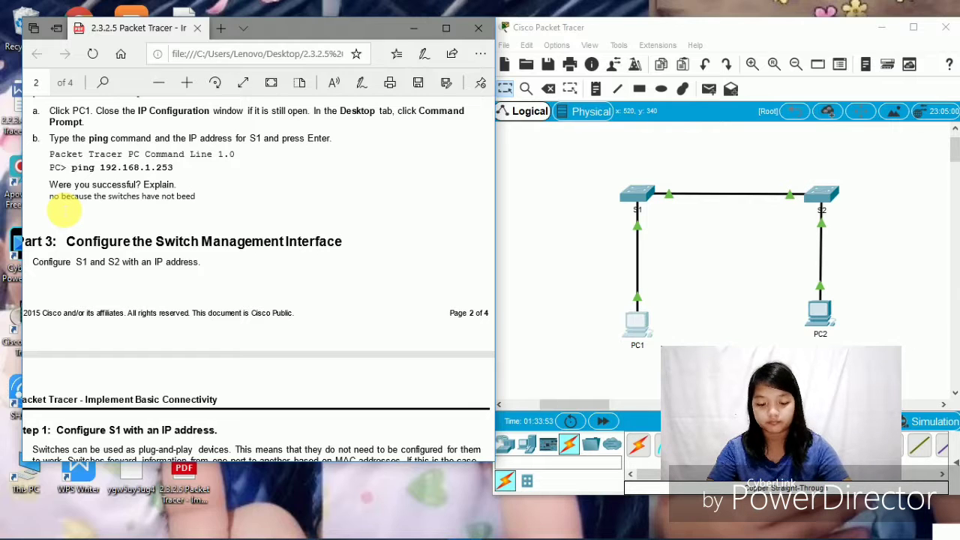
text(n)
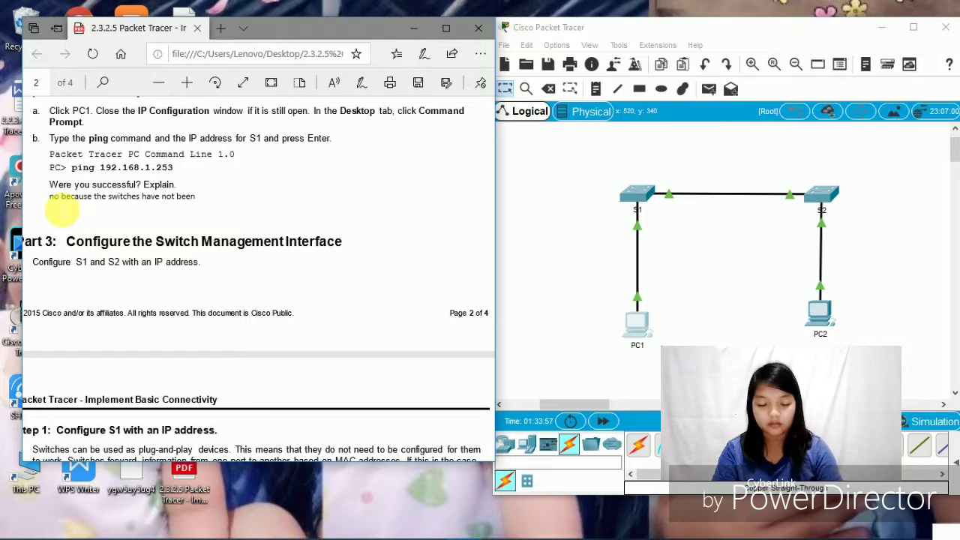
text(con)
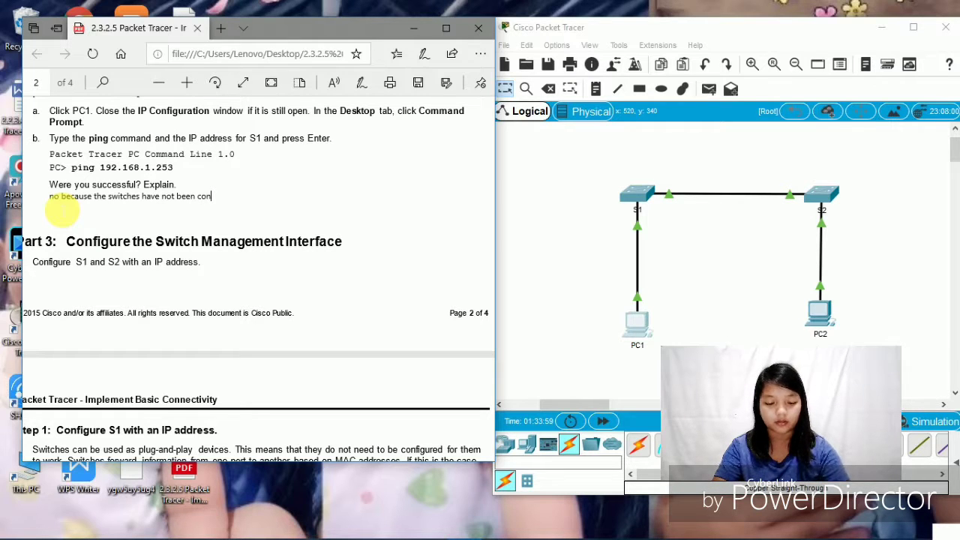
text(figu)
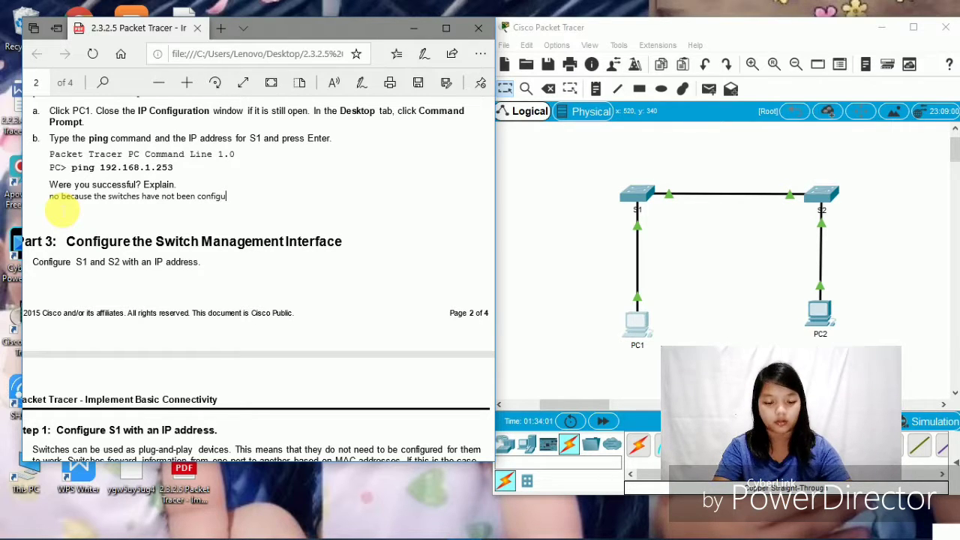
text(re)
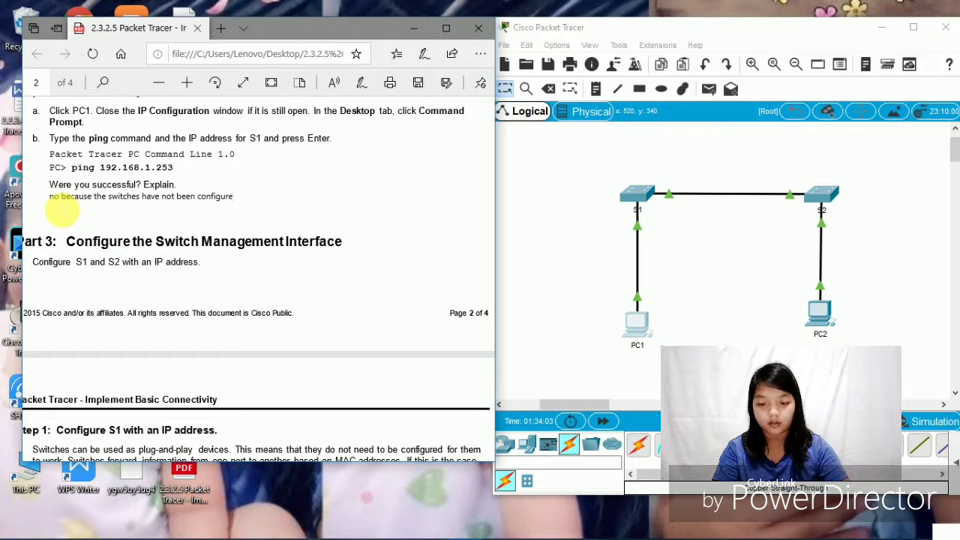
text(d )
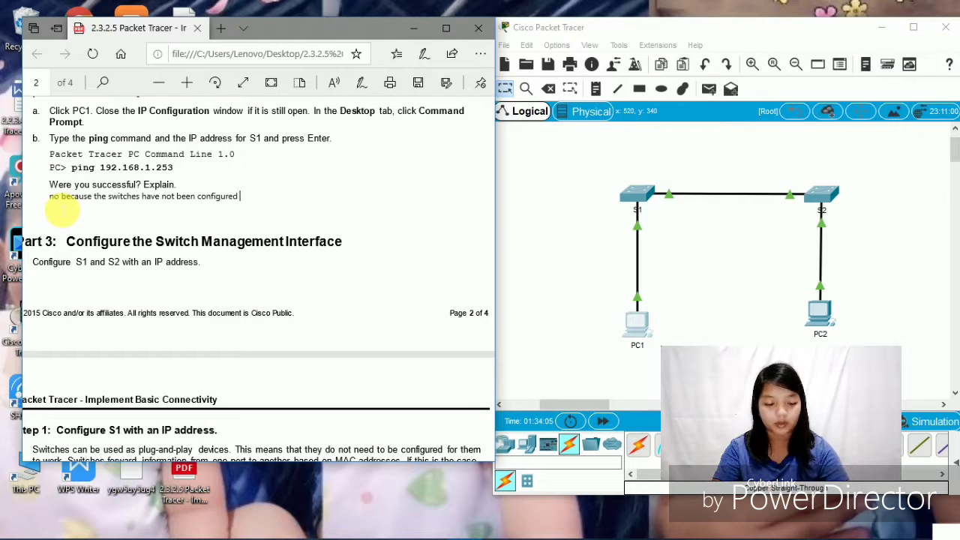
text(with )
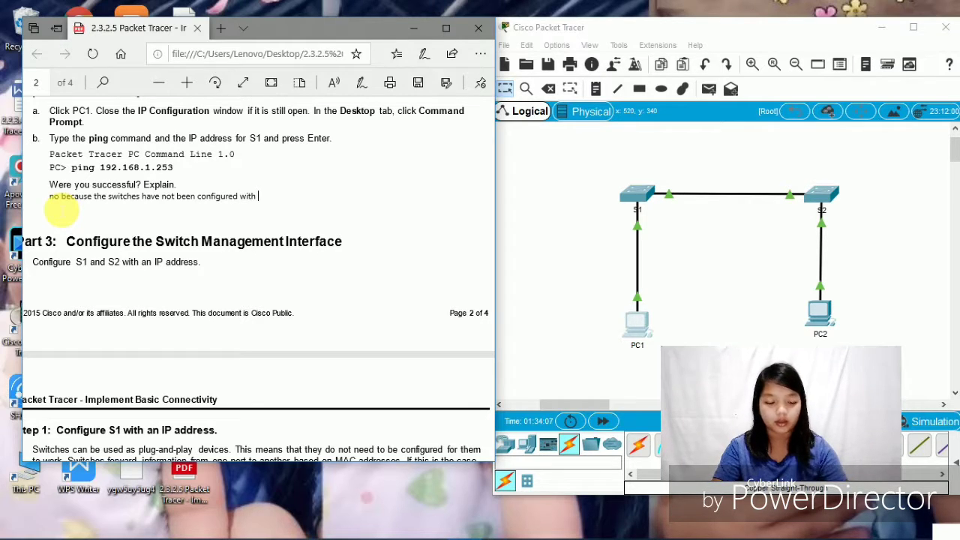
text(an ip)
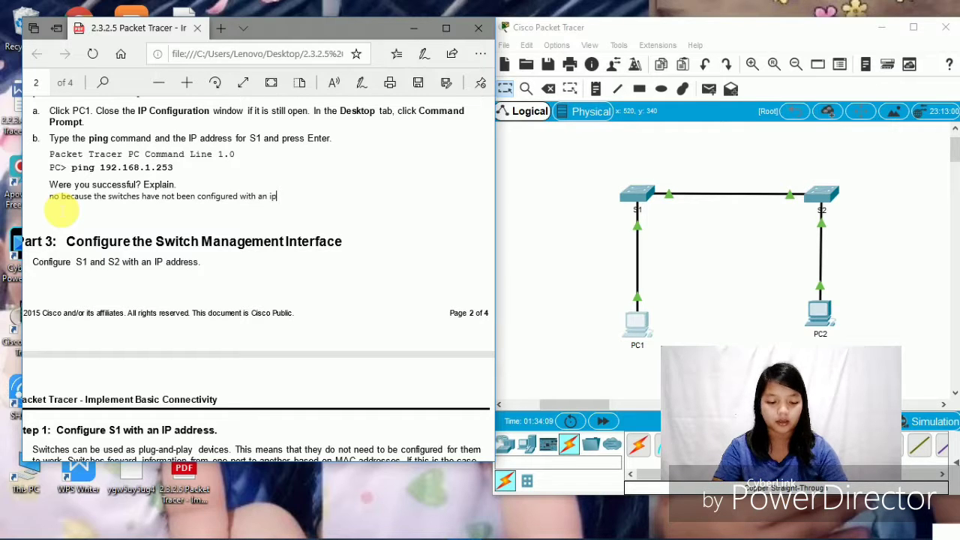
text( address)
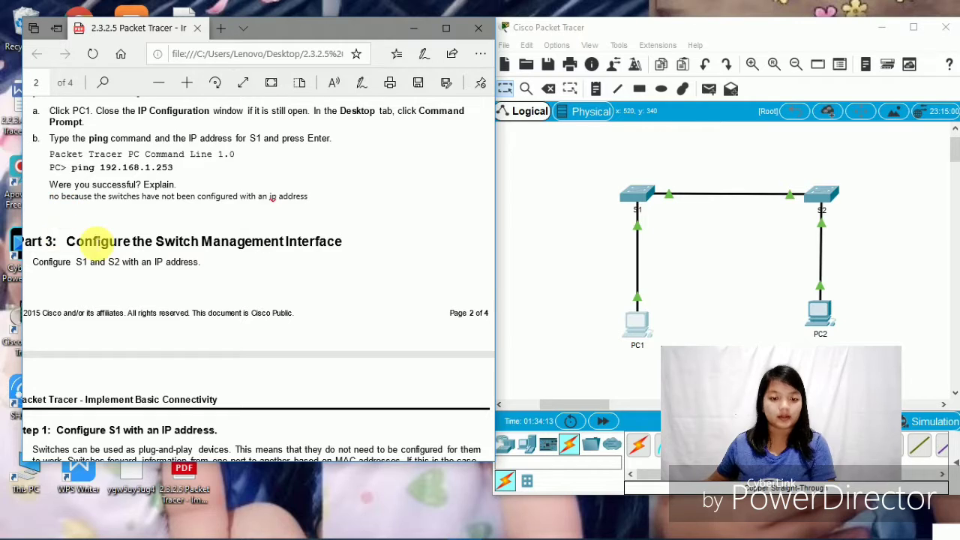
scroll(143, 246, down, 1)
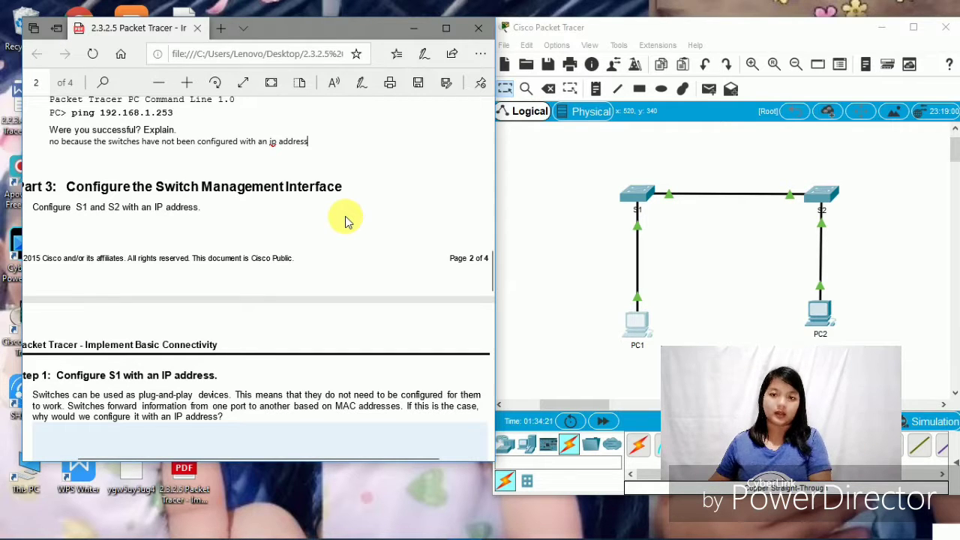
scroll(348, 223, down, 1)
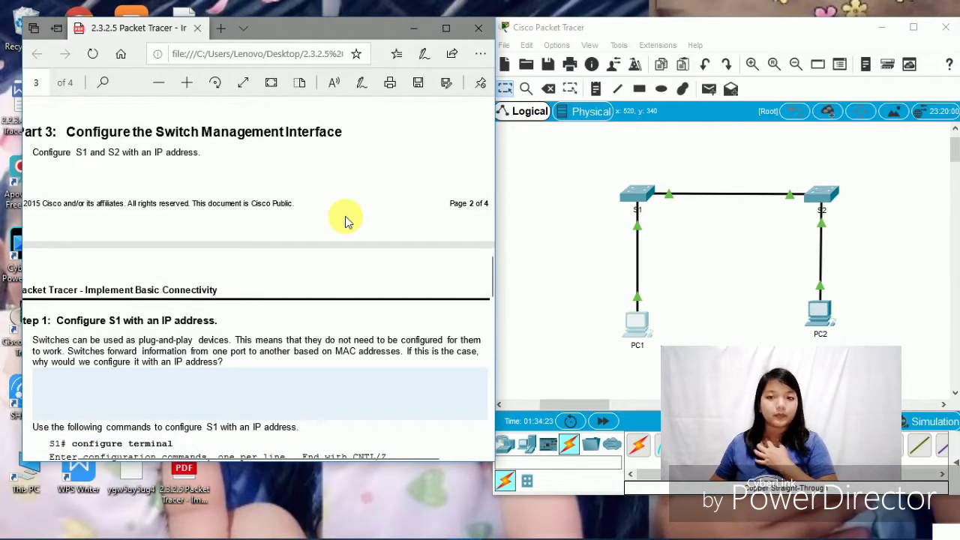
scroll(247, 297, down, 1)
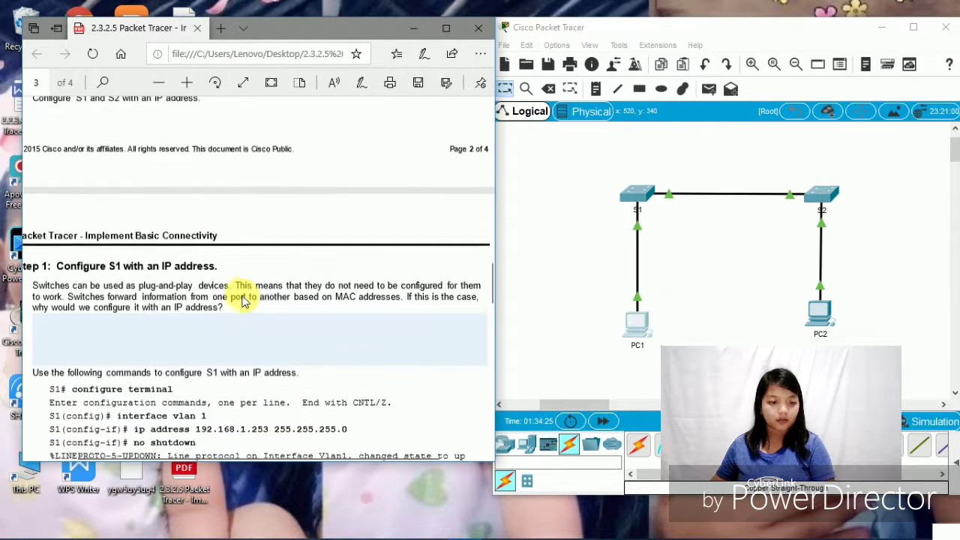
scroll(241, 301, up, 1)
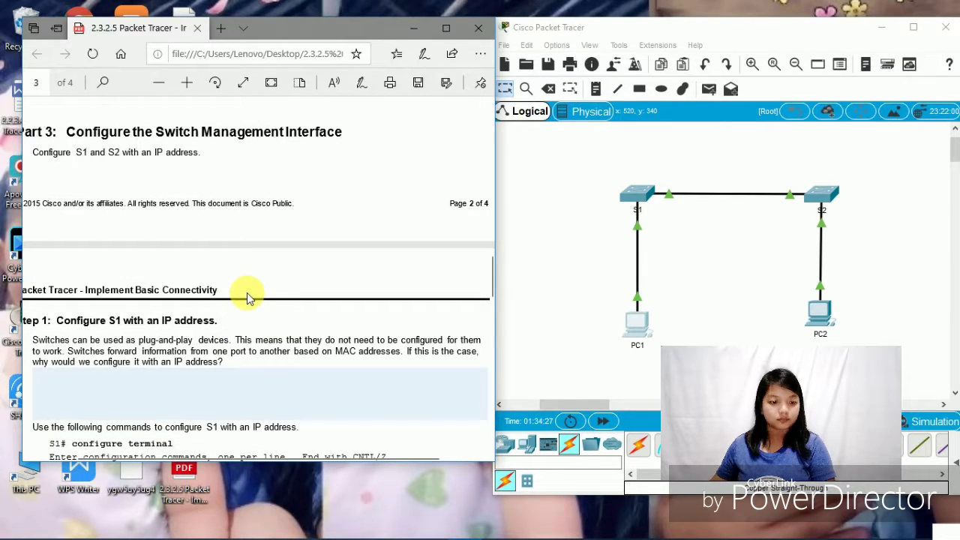
- Open S1's CLI and enter global configuration mode with 'co t'
click(644, 194)
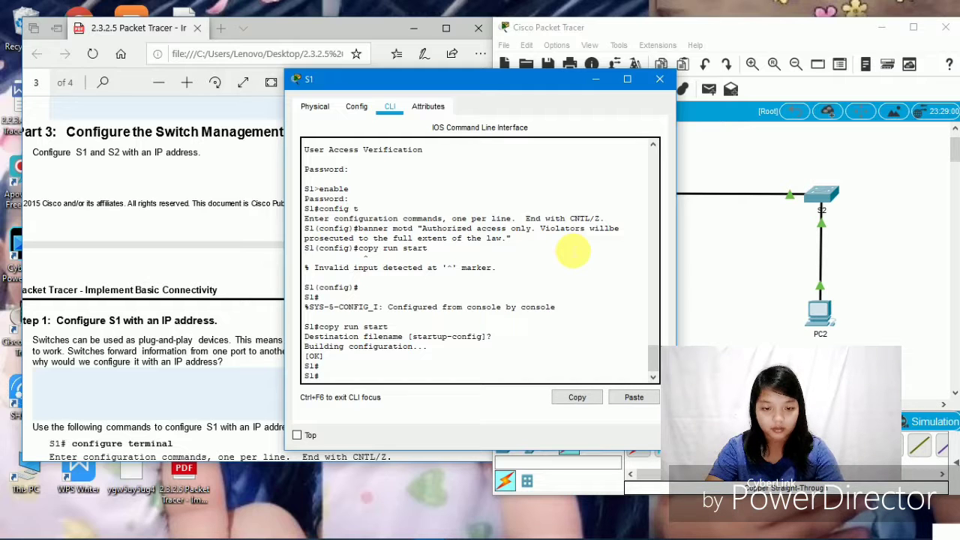
text(config)
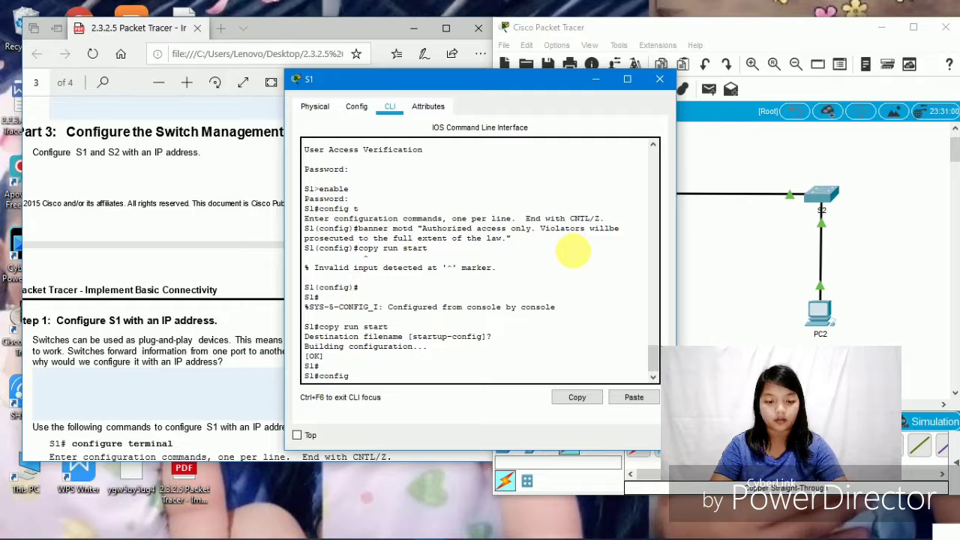
text(t)
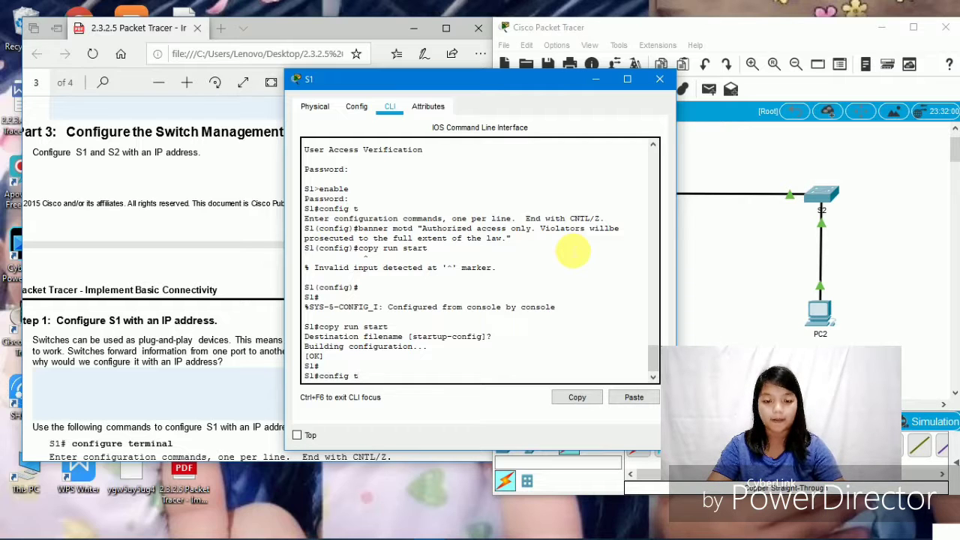
key(Return)
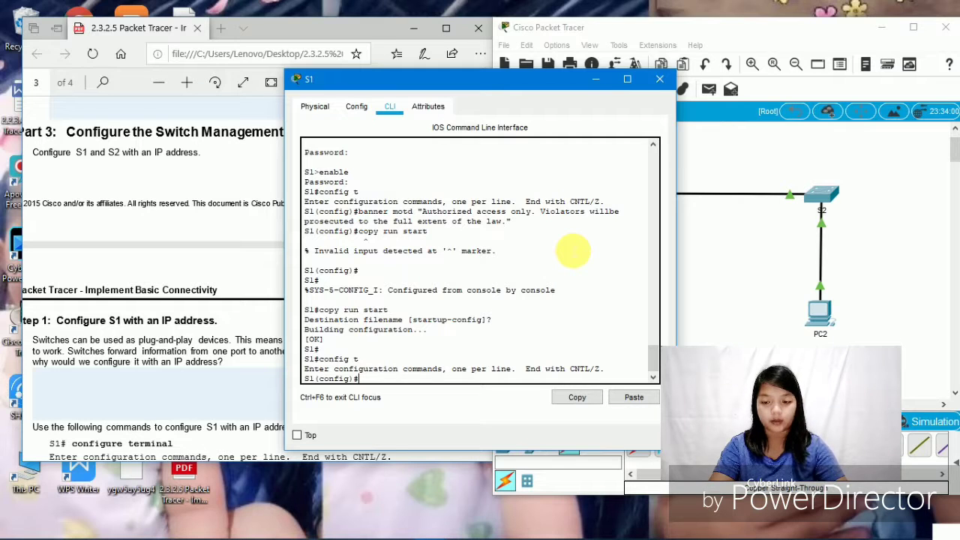
- Try interface fastEthernet 0/0, which S1 rejects, and begin an ip add command
text(inter)
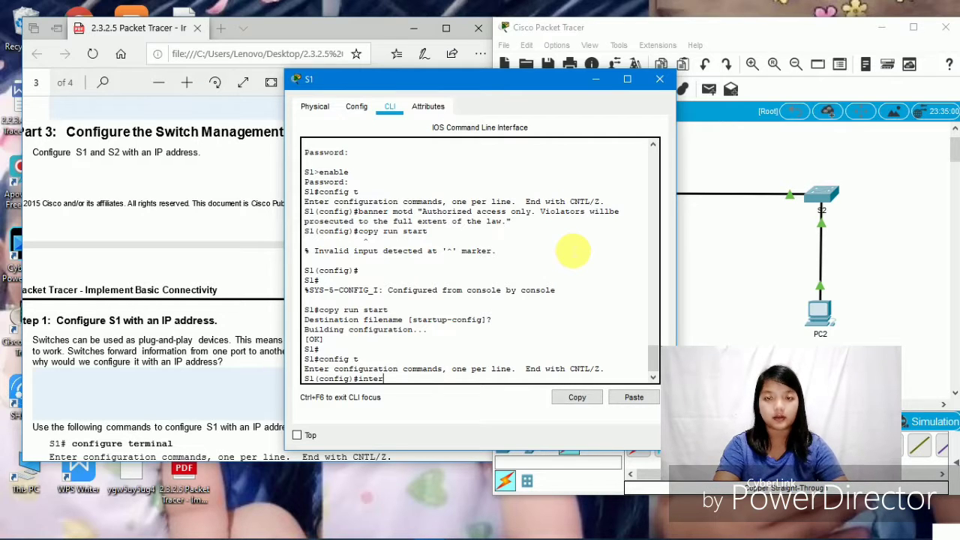
text(face)
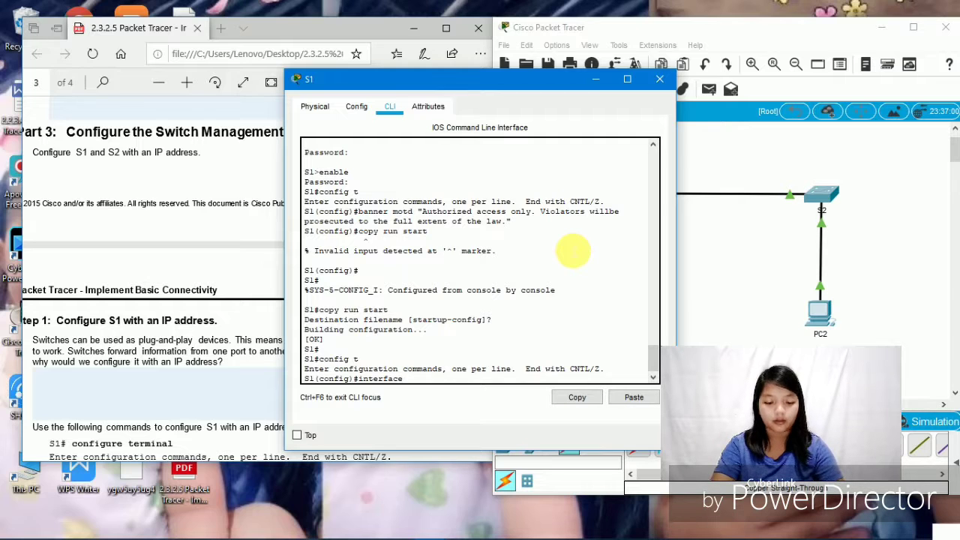
text( fas)
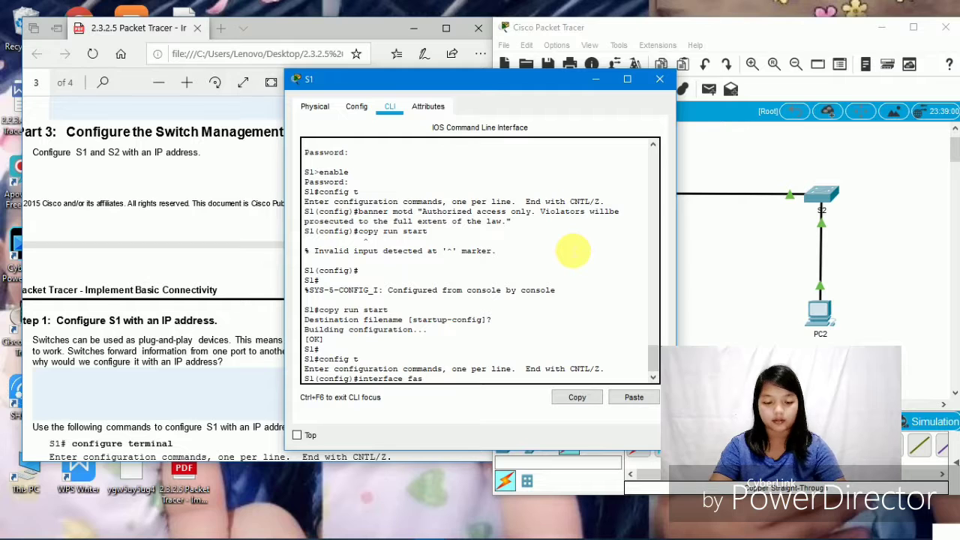
text(tE)
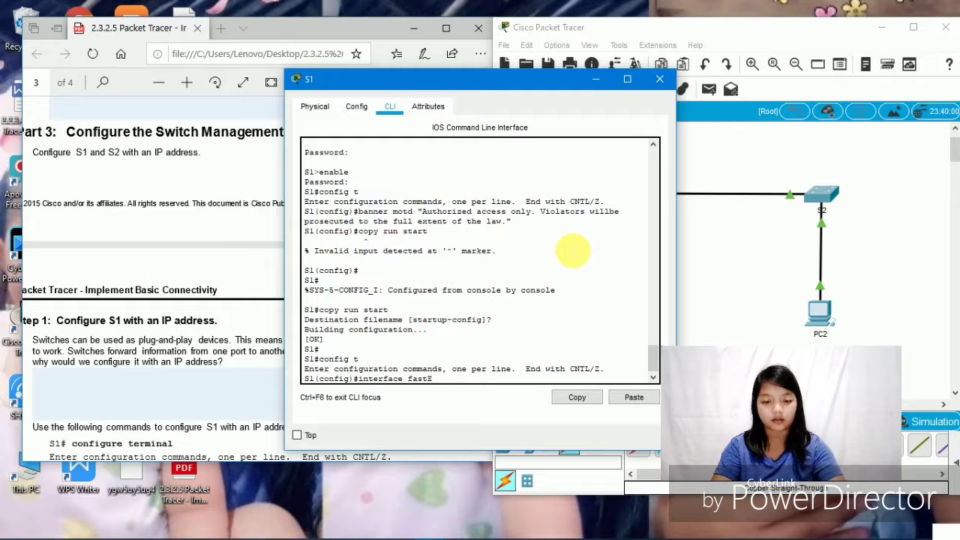
text(the)
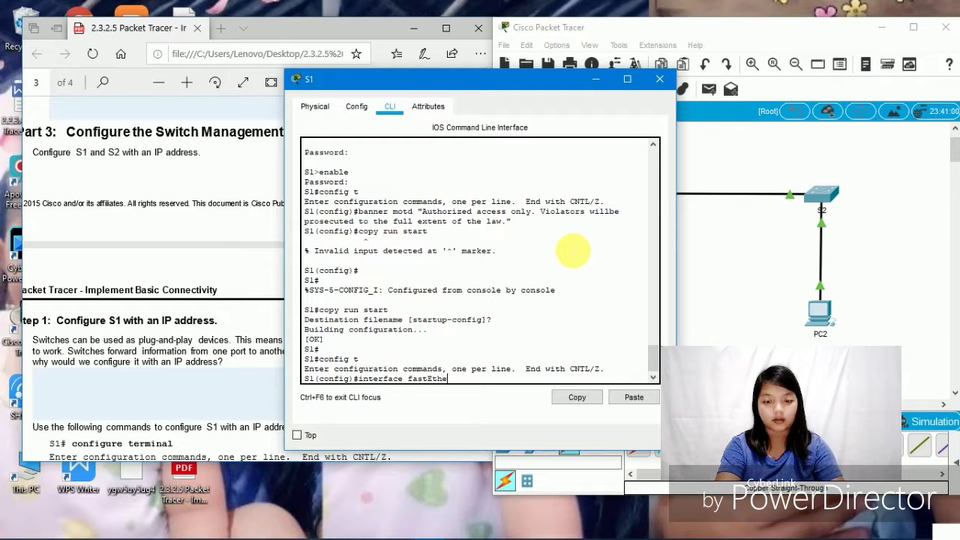
text(rnet)
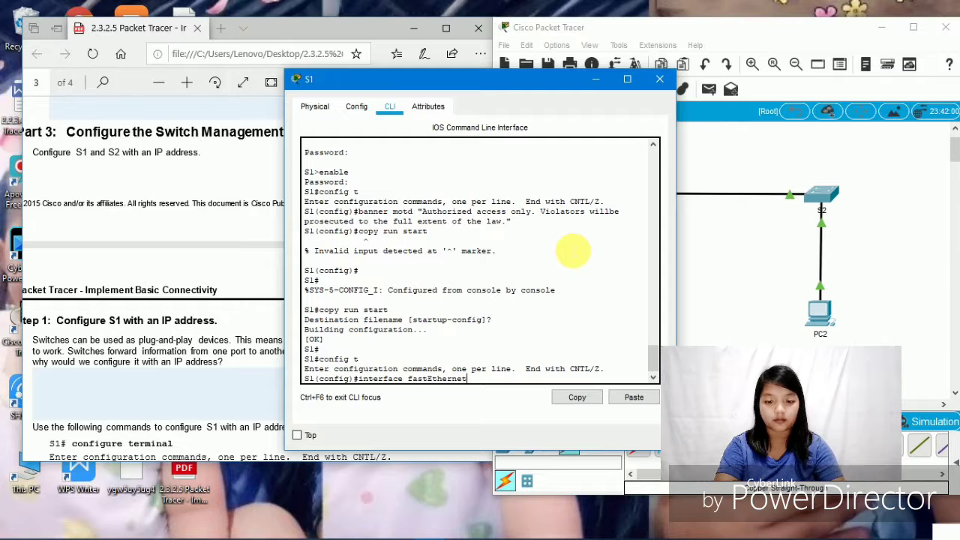
key(Tab)
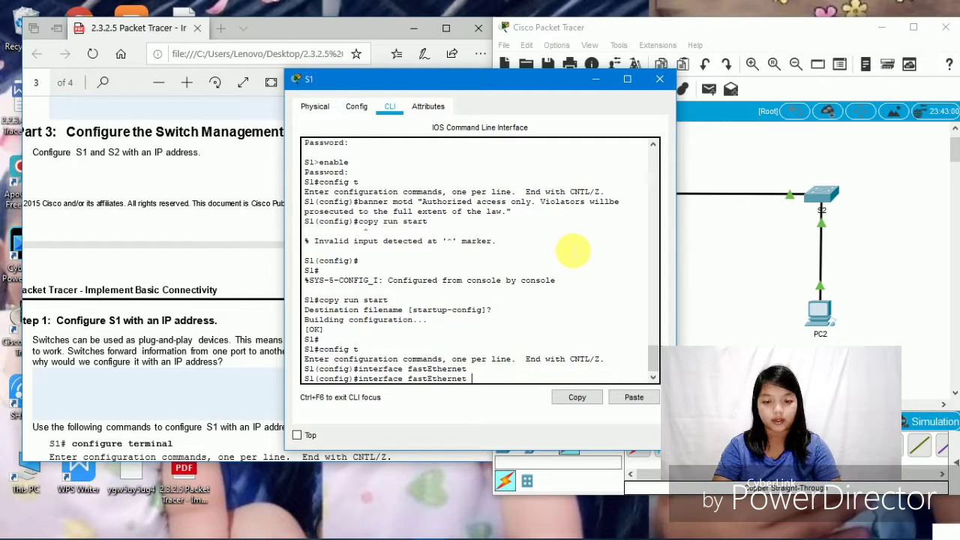
text(0)
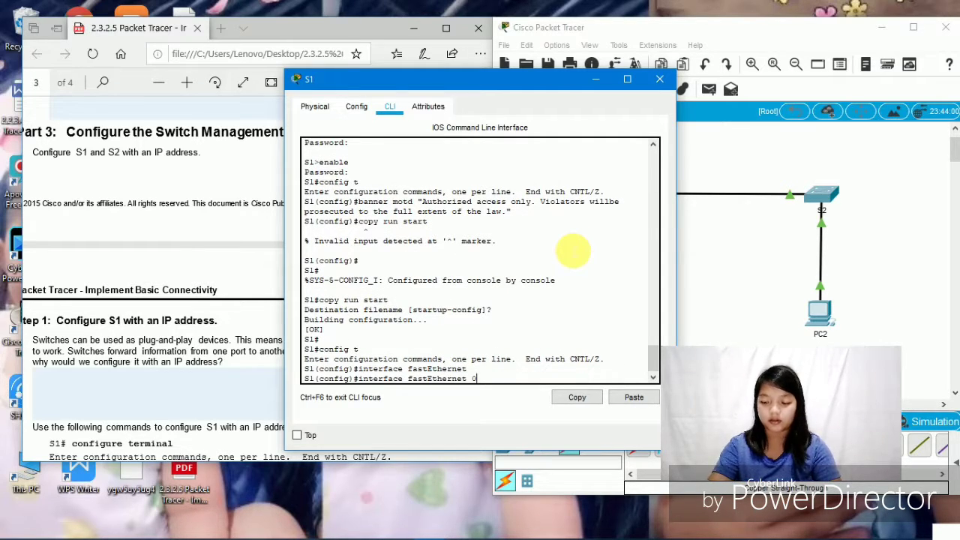
text(/0)
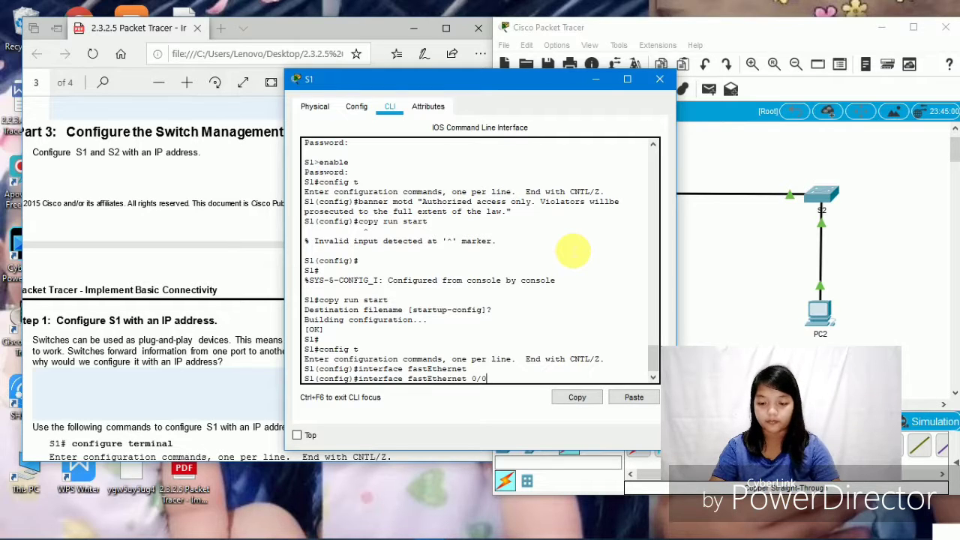
key(Return)
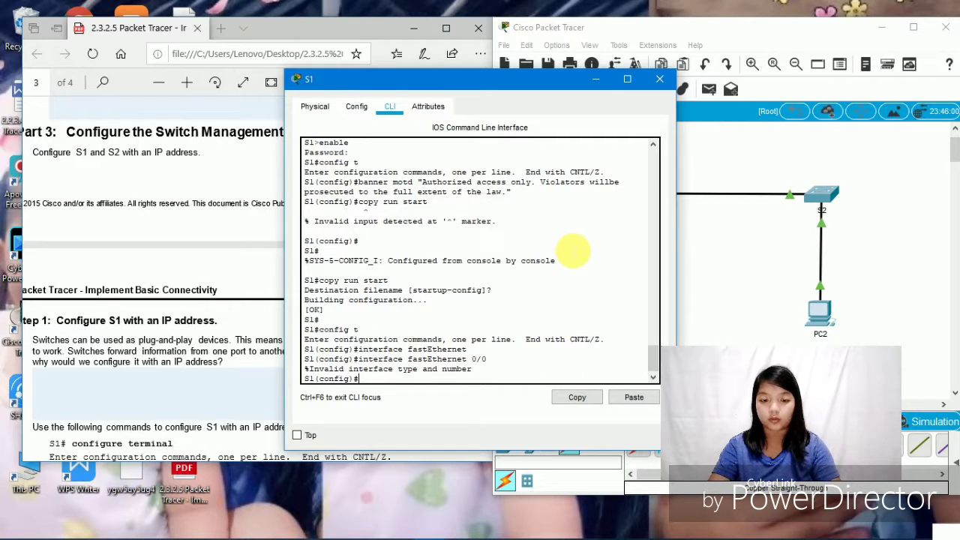
text(ip add)
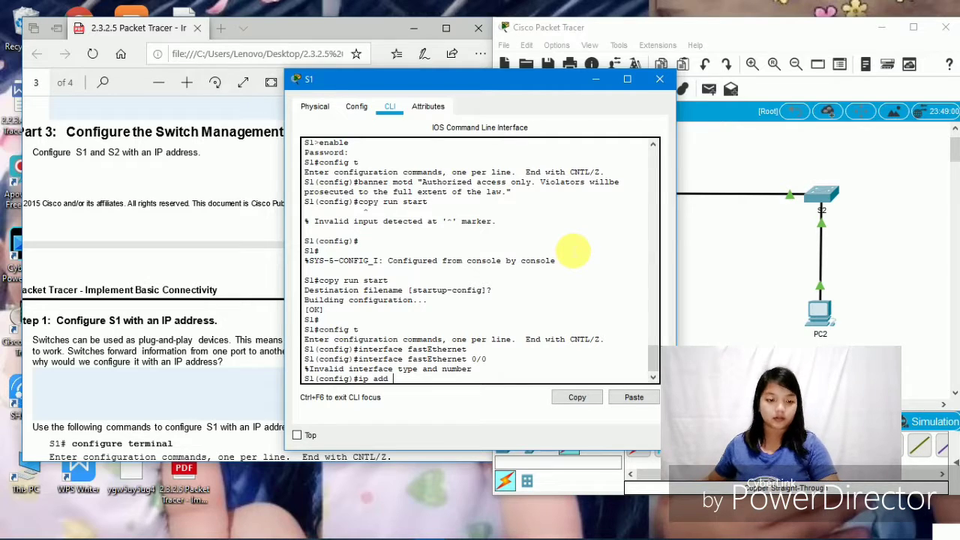
- Scroll the lab PDF back to the Addressing Table showing S1's 192.168.1.253, then return to S1's CLI
scroll(172, 300, up, 15)
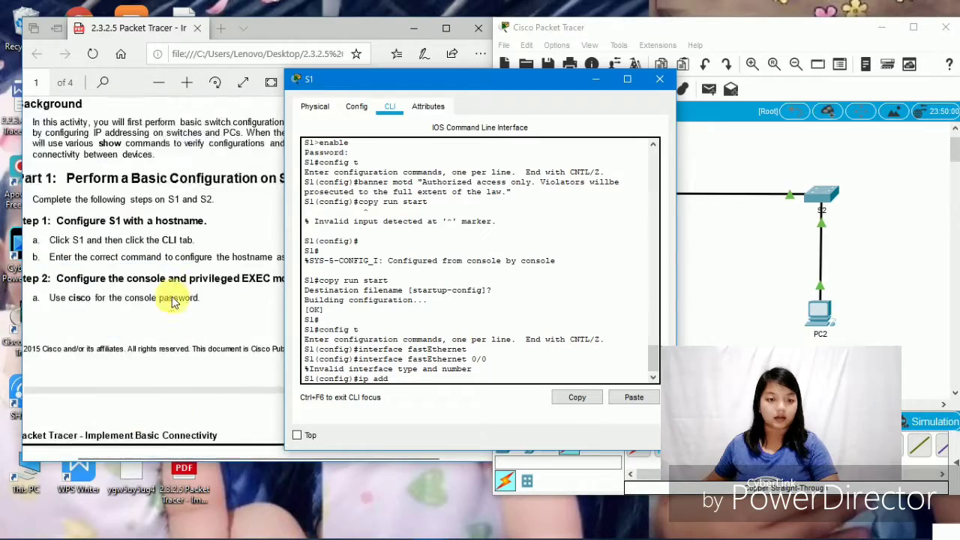
scroll(174, 297, up, 5)
scroll(173, 294, down, 2)
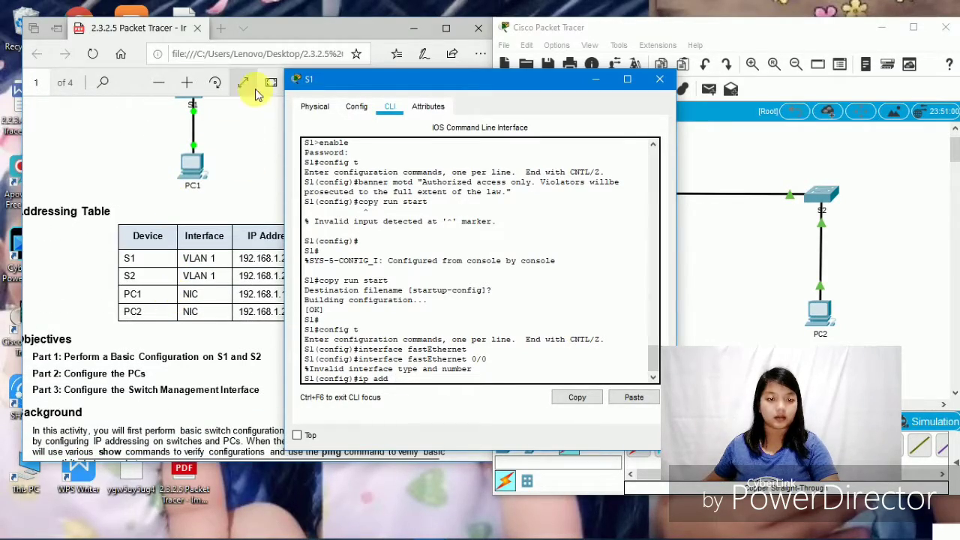
double_click(268, 24)
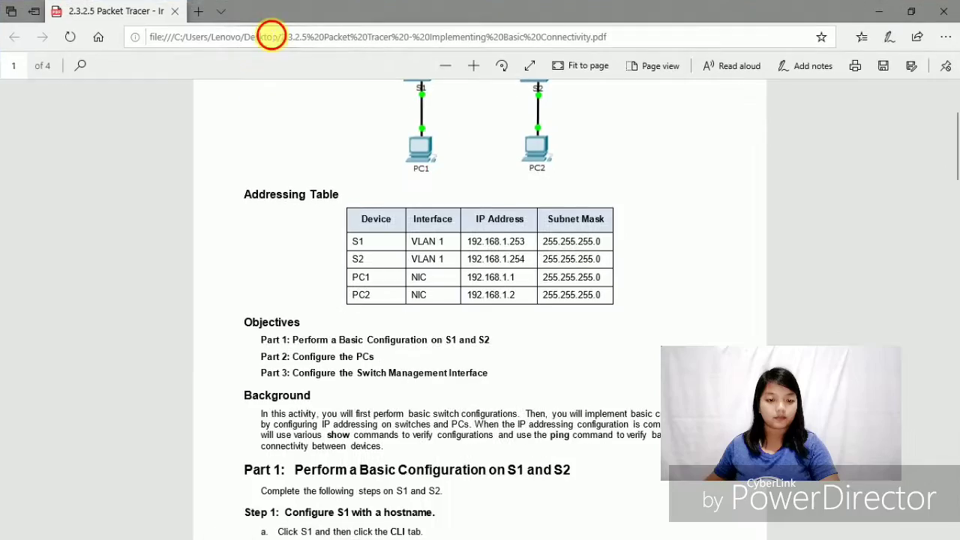
double_click(271, 36)
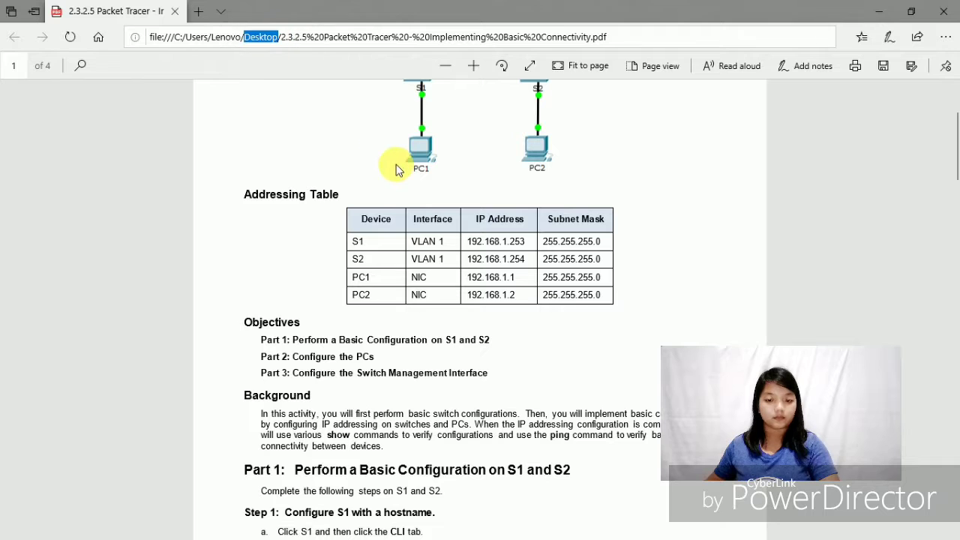
click(910, 11)
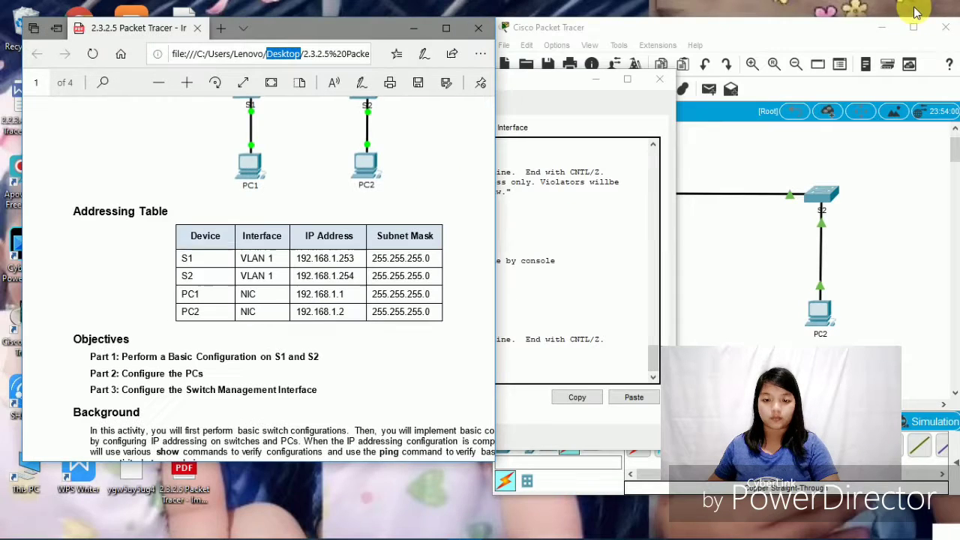
click(564, 80)
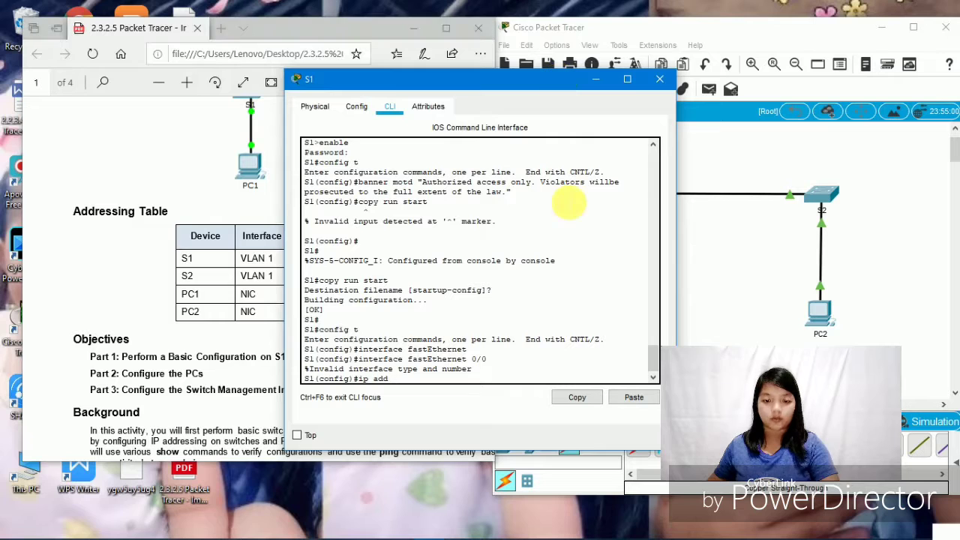
- Enter ip add 192.168.1.253 255.255.255.0 in S1's global configuration, which is rejected
text(192)
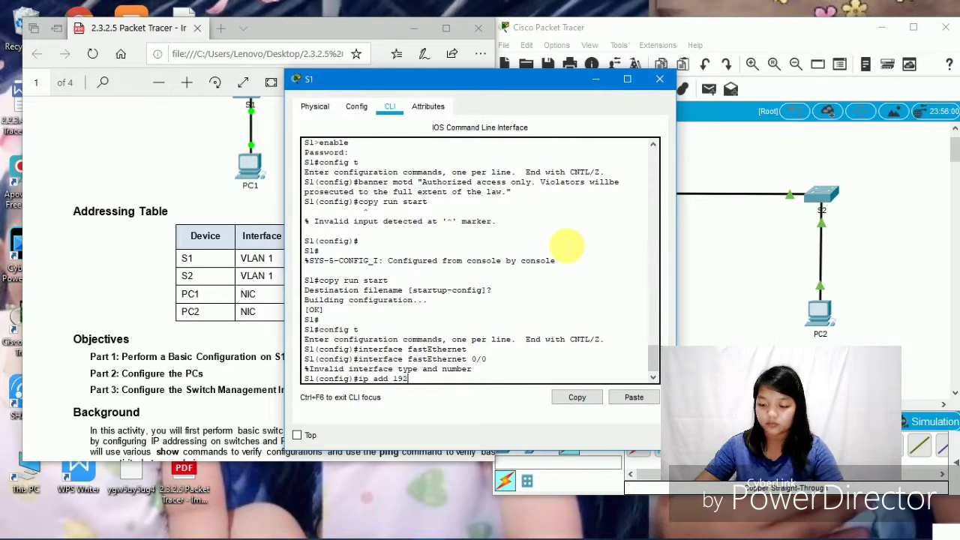
text(.168.)
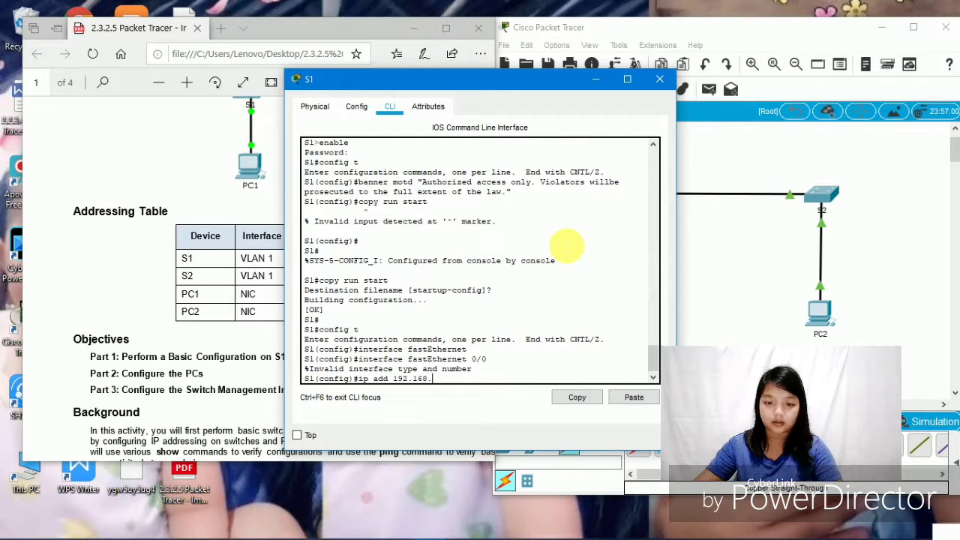
text(1)
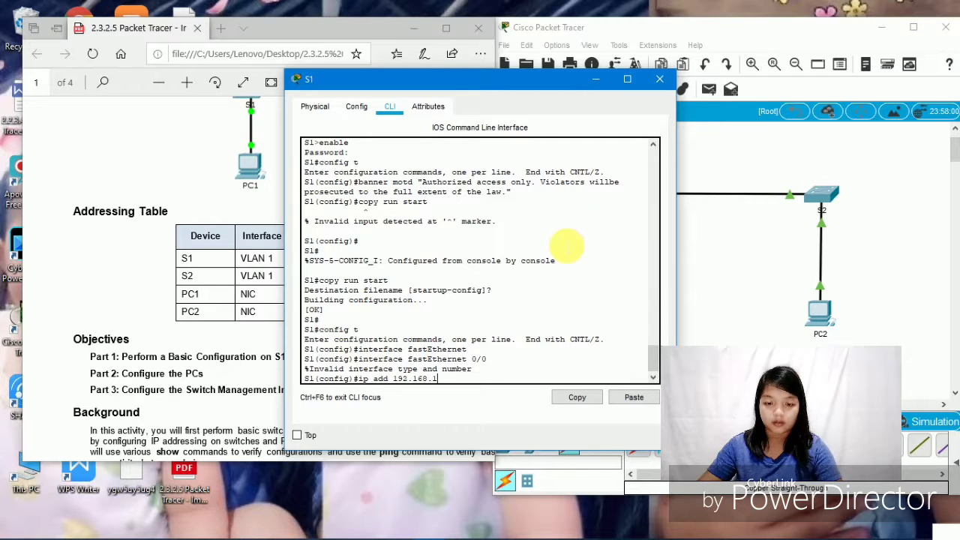
text(.)
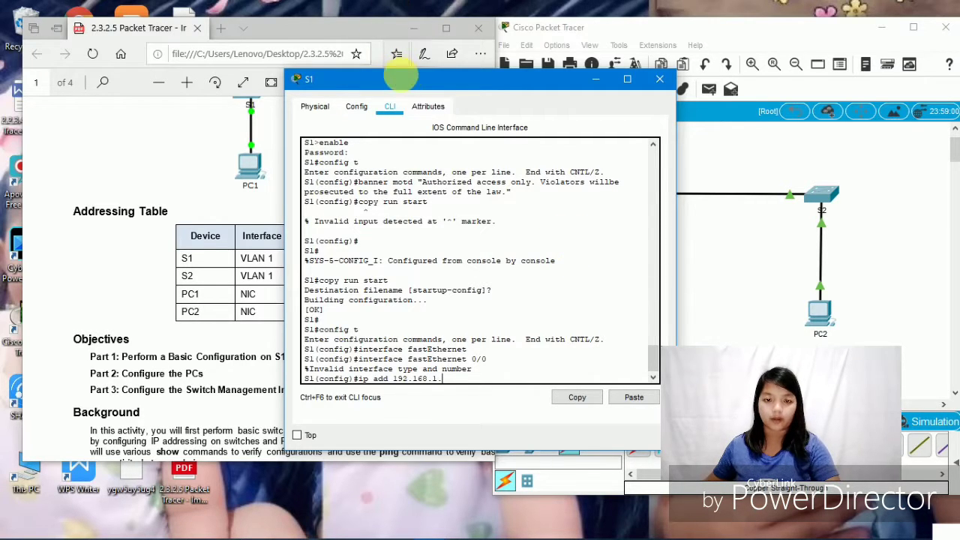
drag(390, 75, 435, 57)
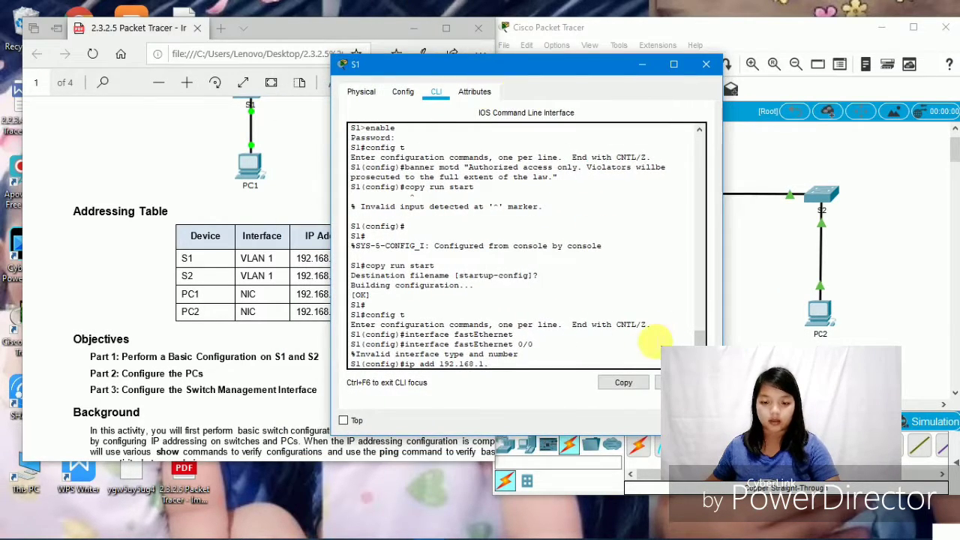
text(253)
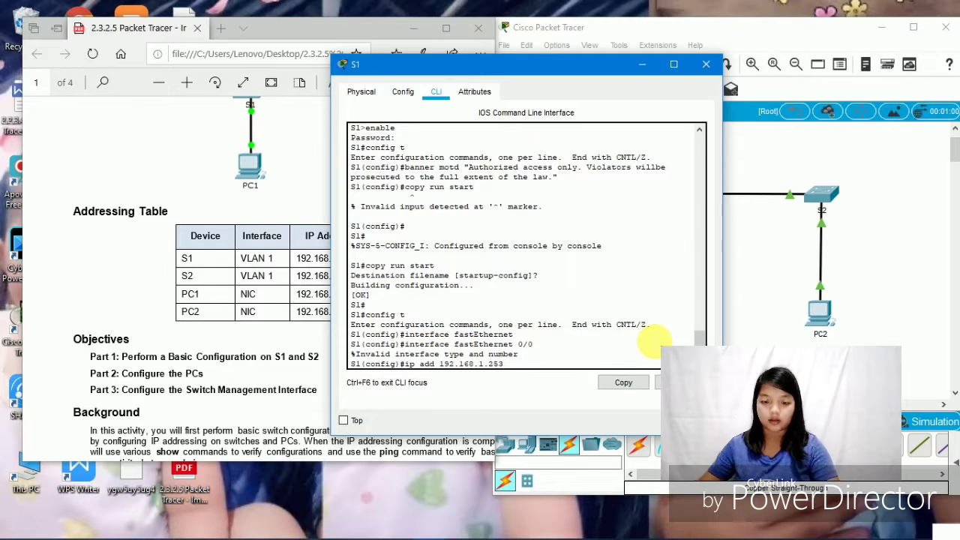
text( 255)
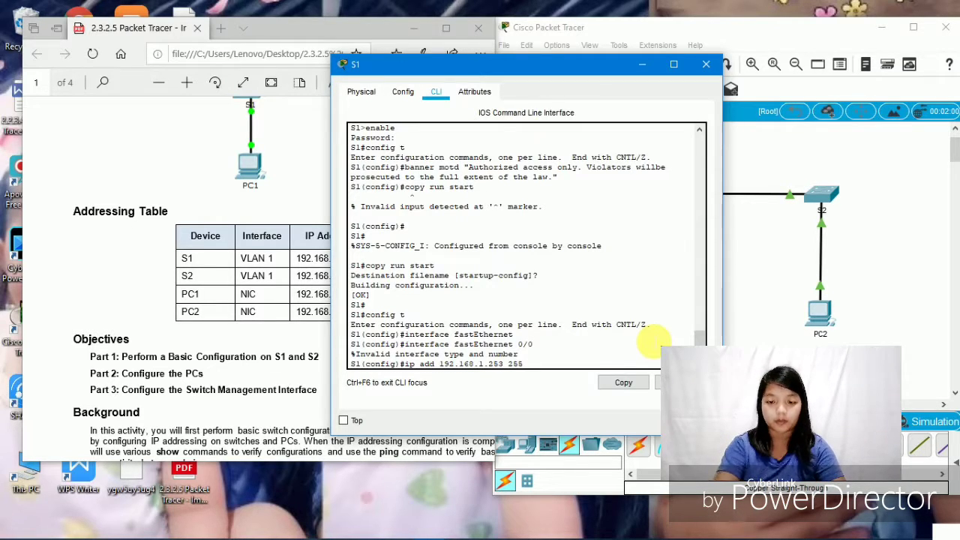
text(.255.)
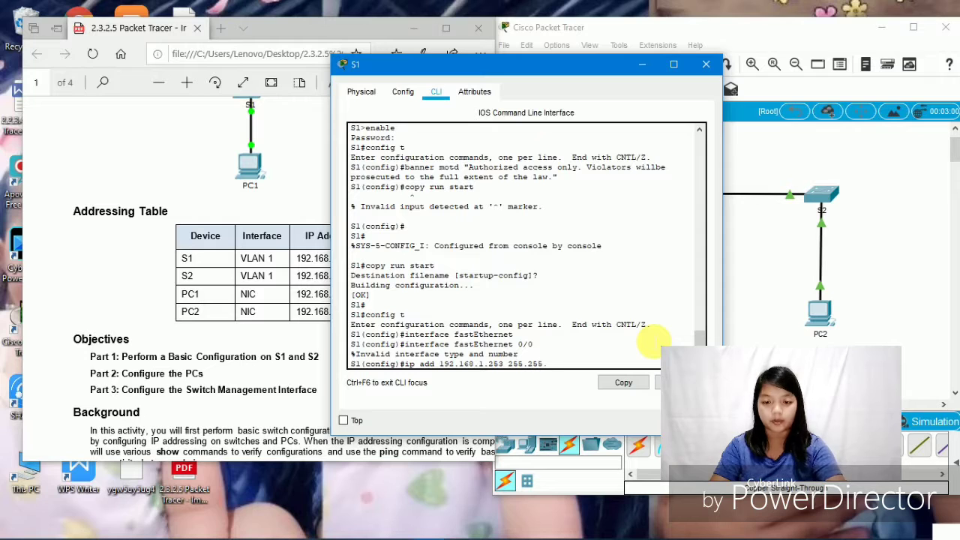
text(255.0)
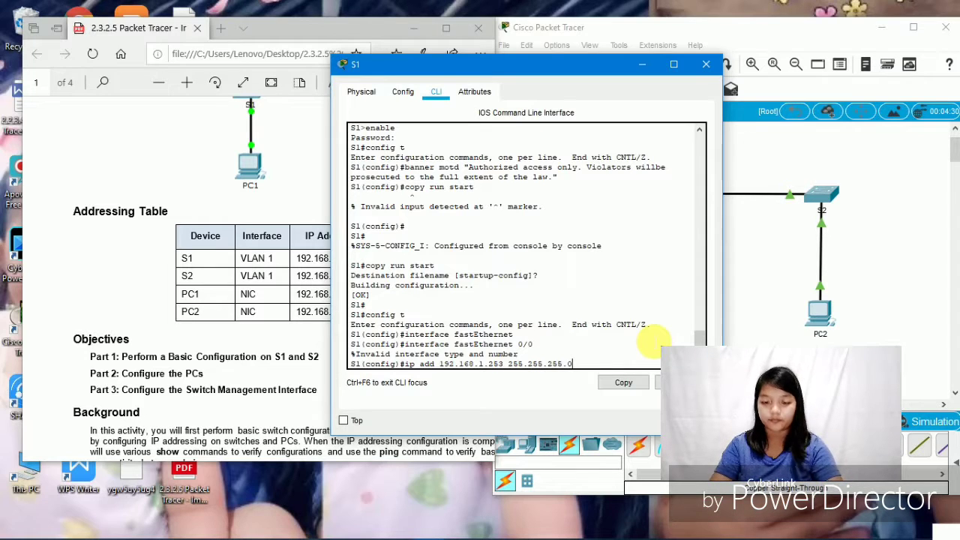
key(Return)
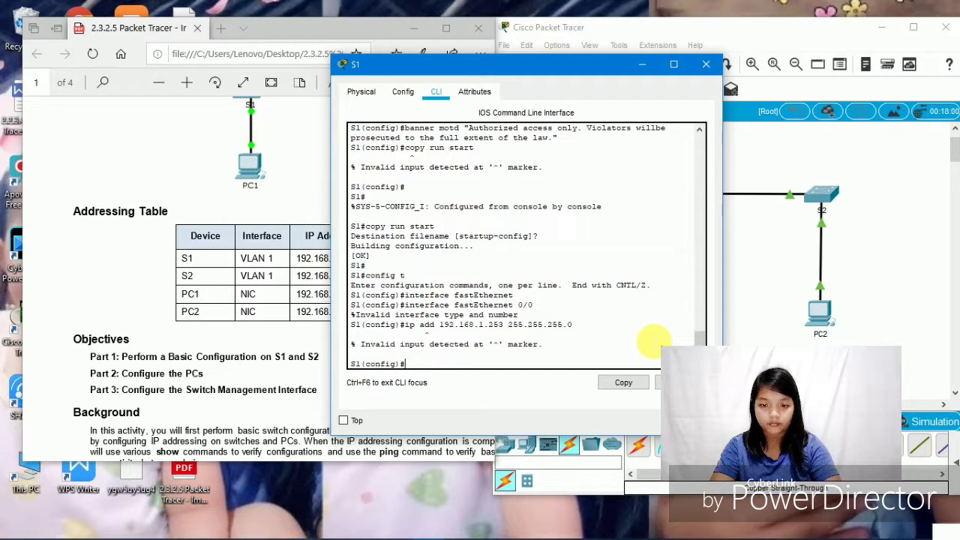
- Retry interface fastEthernet 0/0 and ip add 192.168.1.253 255.255.255.0; S1 rejects both
text(int)
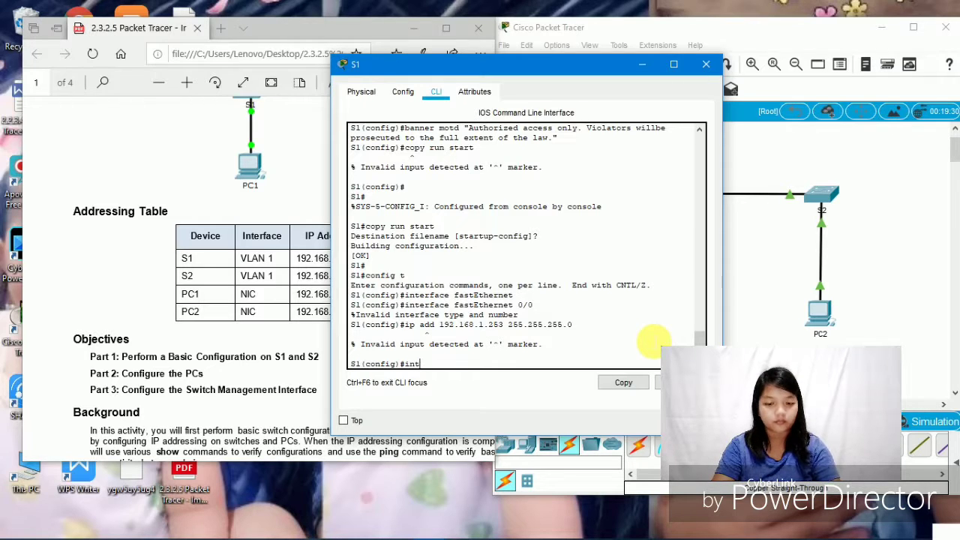
key(Tab)
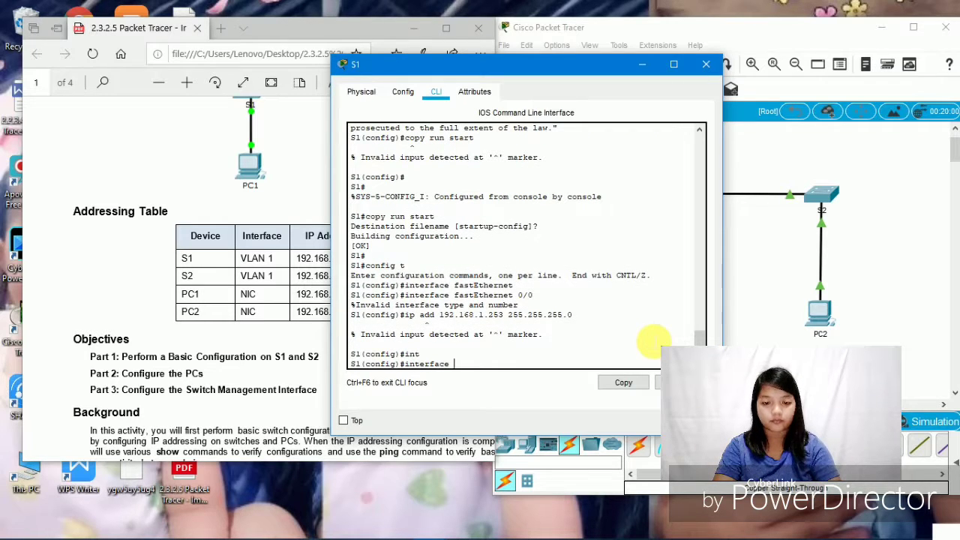
text(fas)
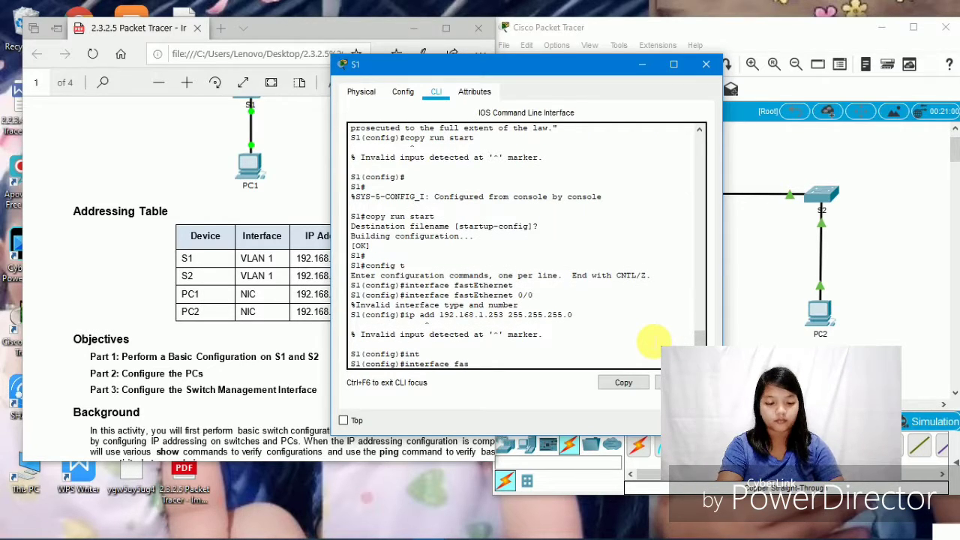
text(t)
key(Tab)
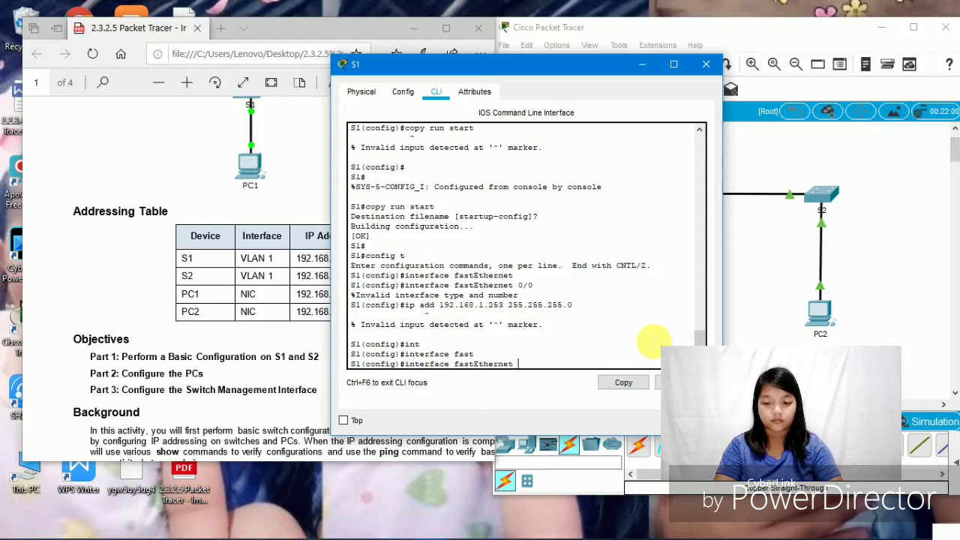
text(0)
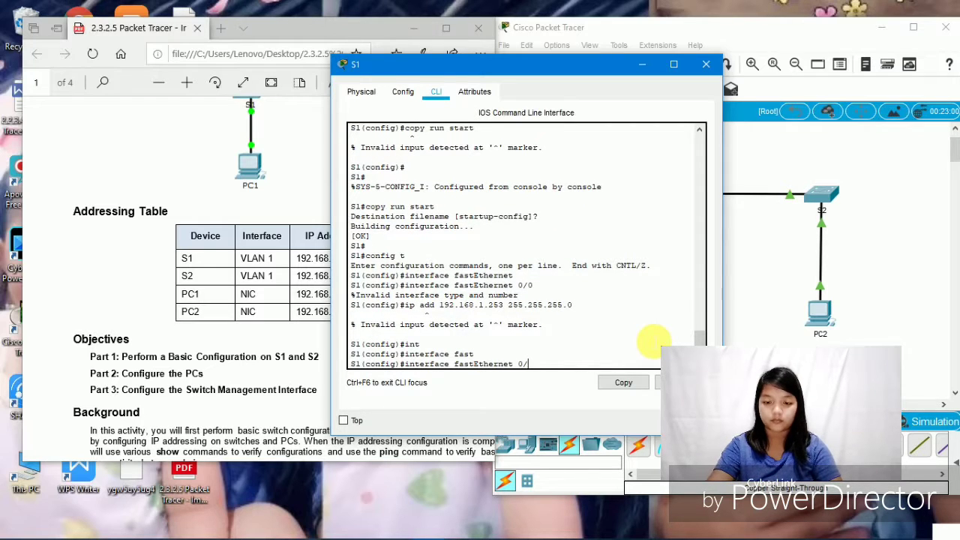
text(/0)
key(Return)
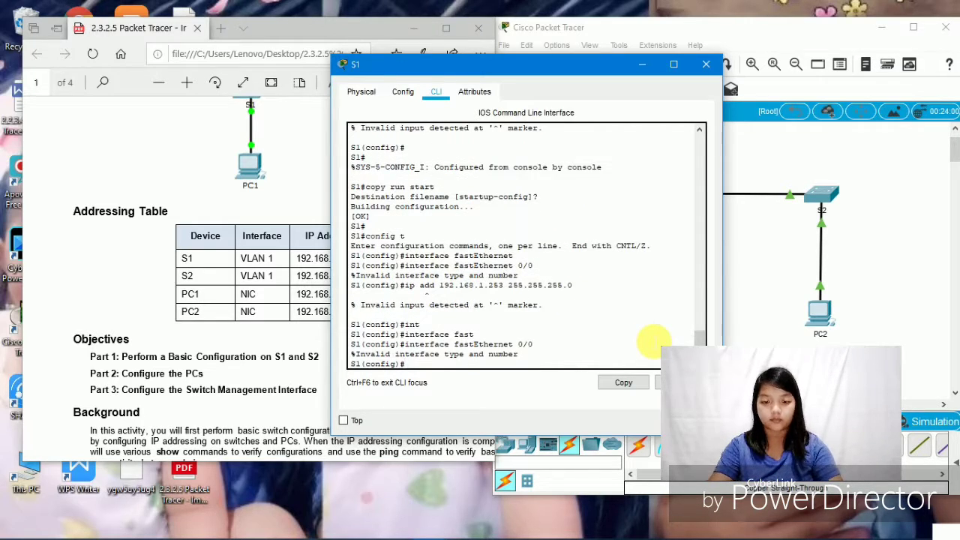
text(ip add)
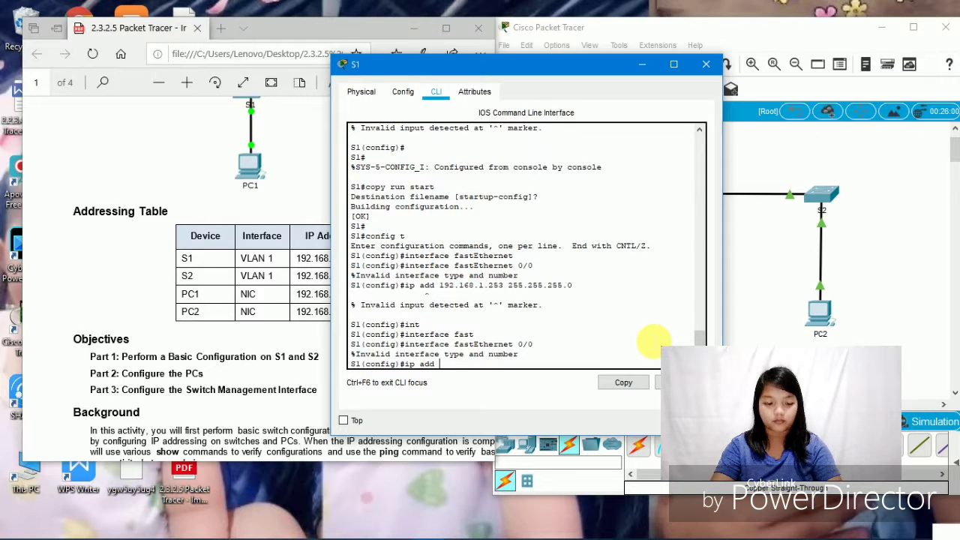
text( 192)
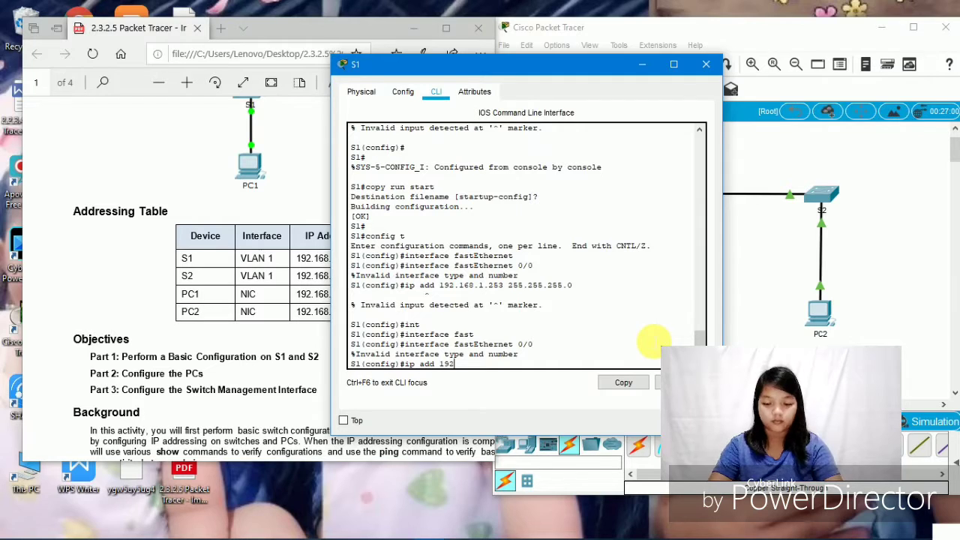
text(.16)
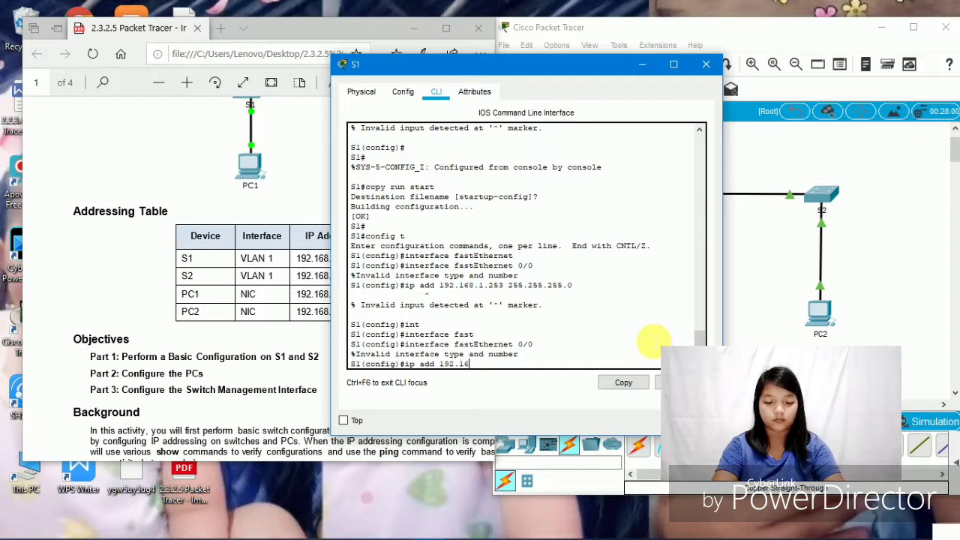
text(8.1)
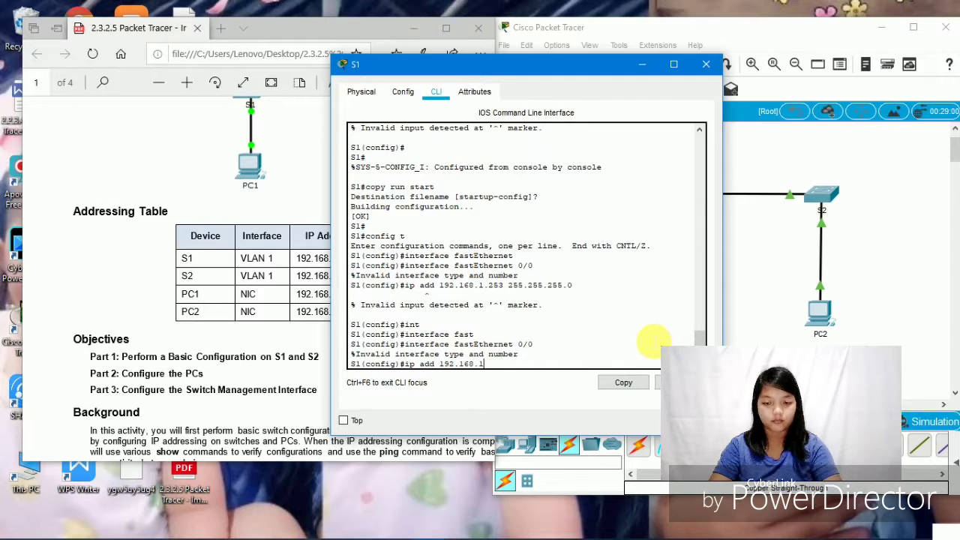
text(.25)
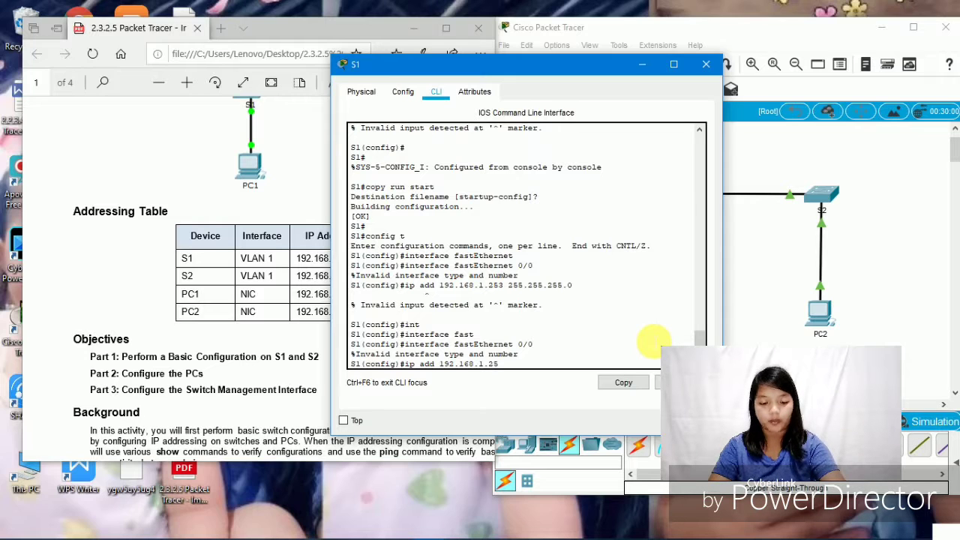
text(3)
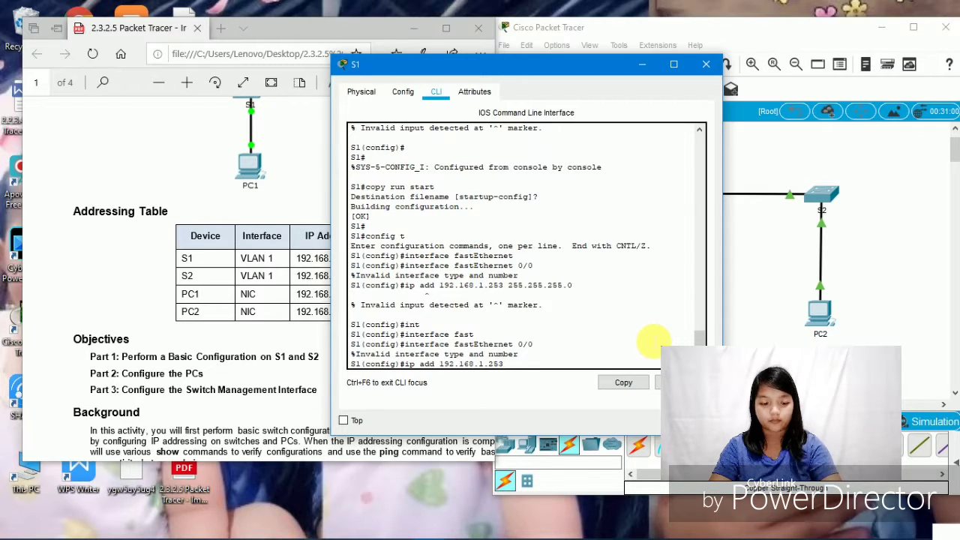
text( 2.)
key(BackSpace)
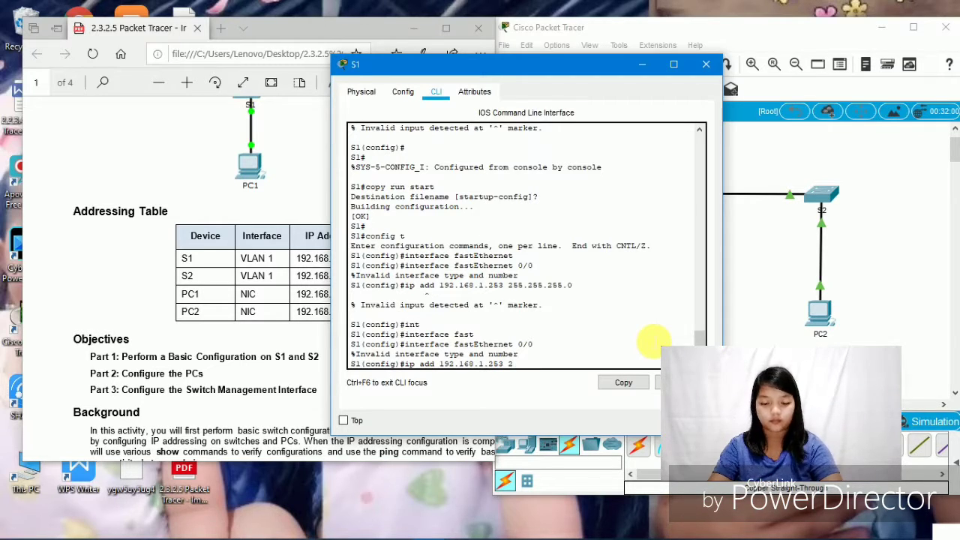
text(55.25)
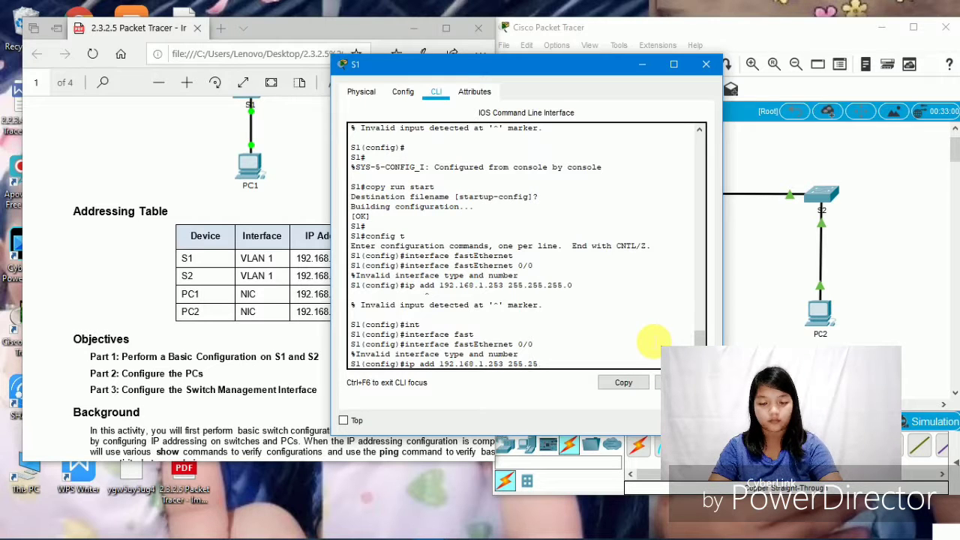
text(5.255.255)
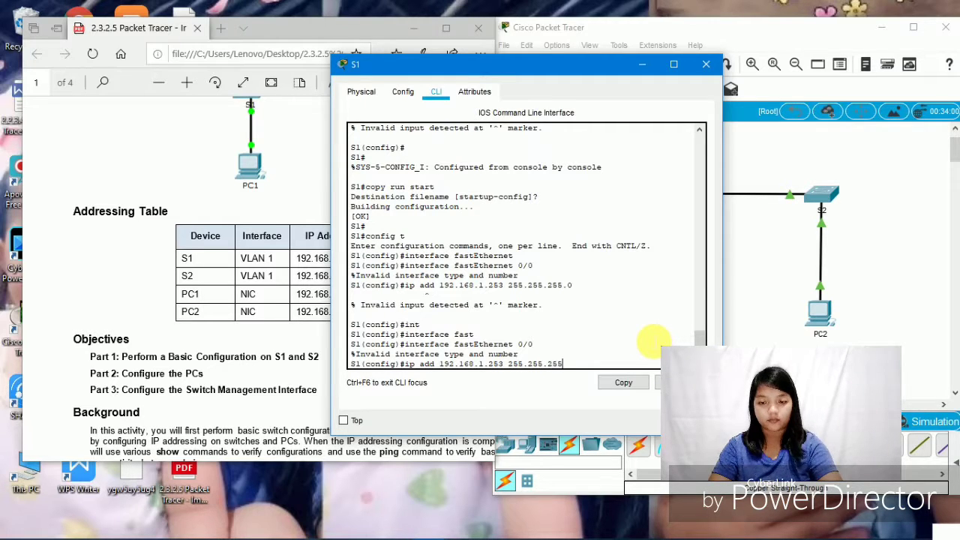
text(0)
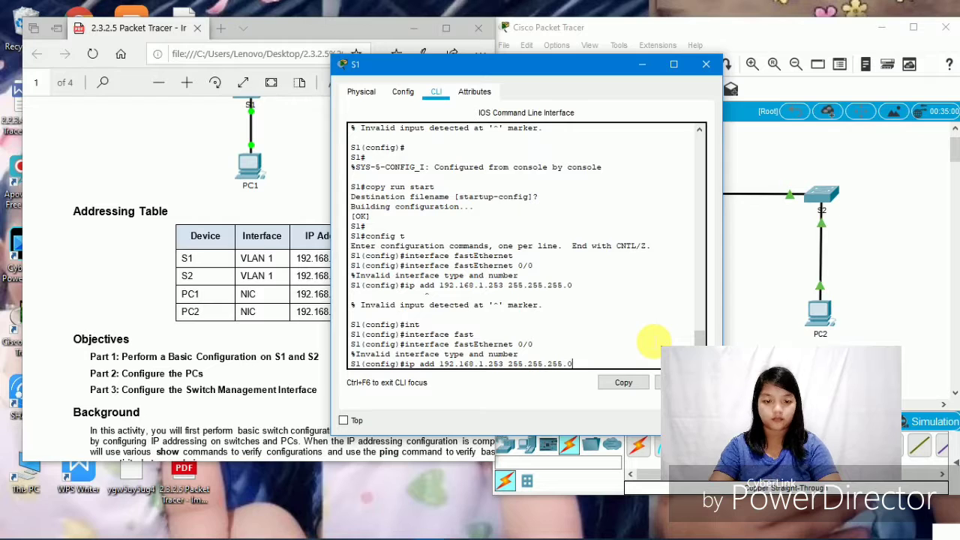
key(Return)
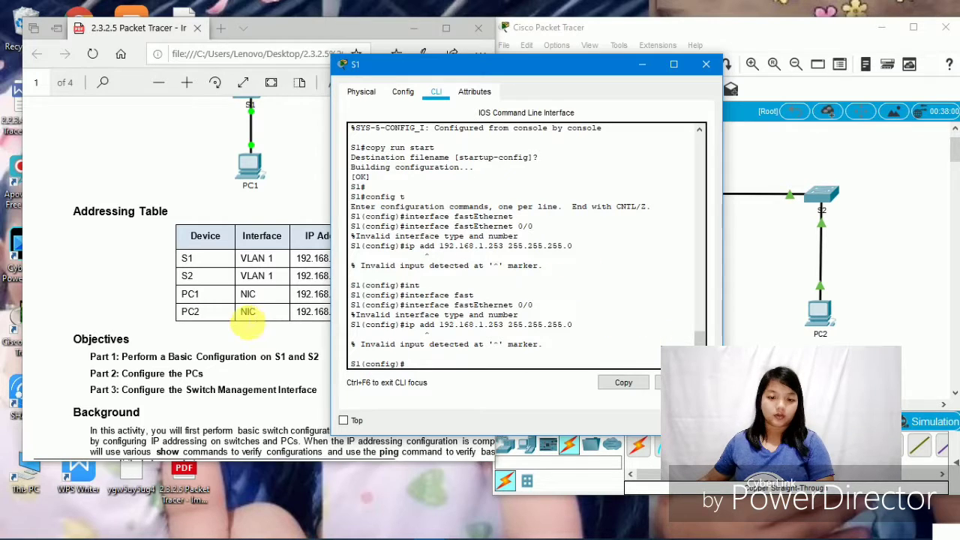
- Bring the lab PDF forward to page 3's Step 1 on configuring S1's IP address, and click its answer area
scroll(248, 322, down, 5)
scroll(248, 323, down, 9)
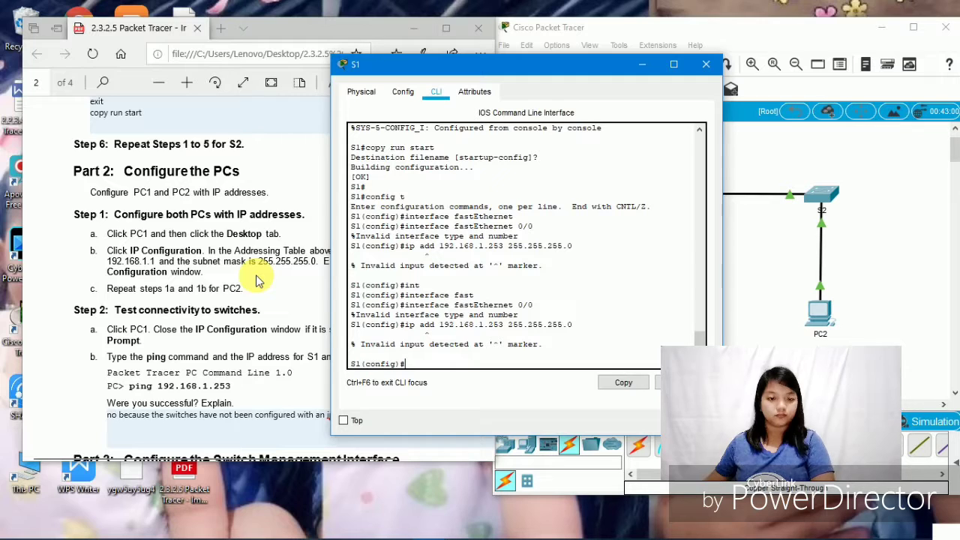
scroll(255, 280, down, 3)
scroll(255, 280, up, 3)
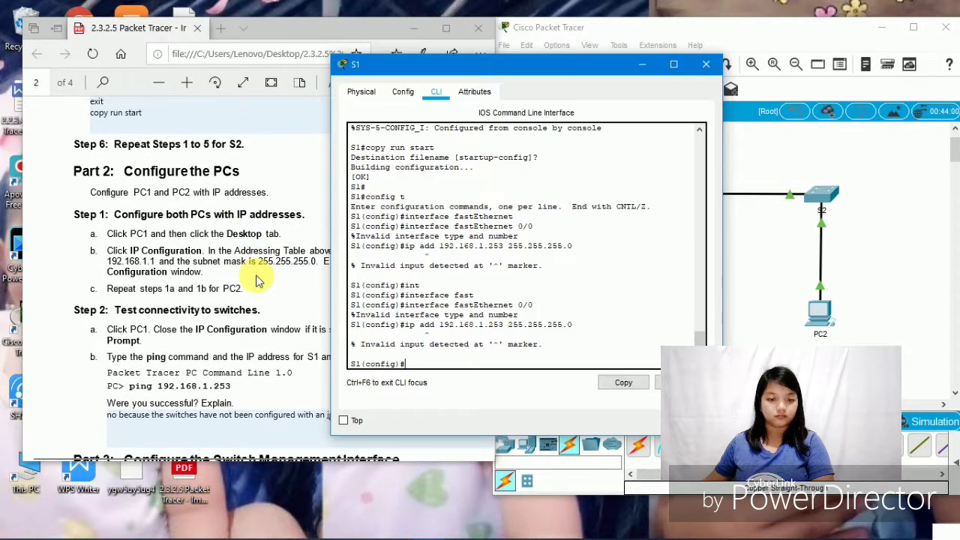
click(256, 280)
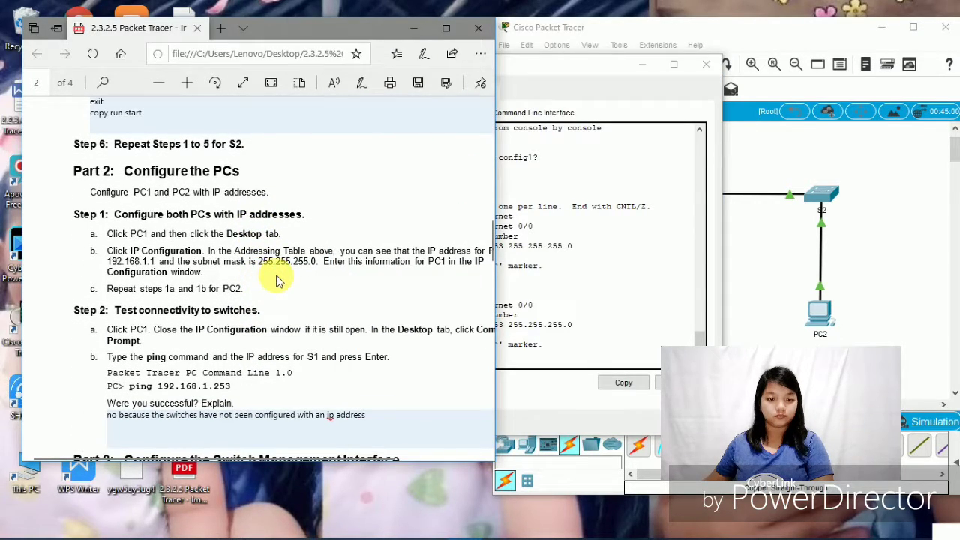
scroll(270, 279, down, 5)
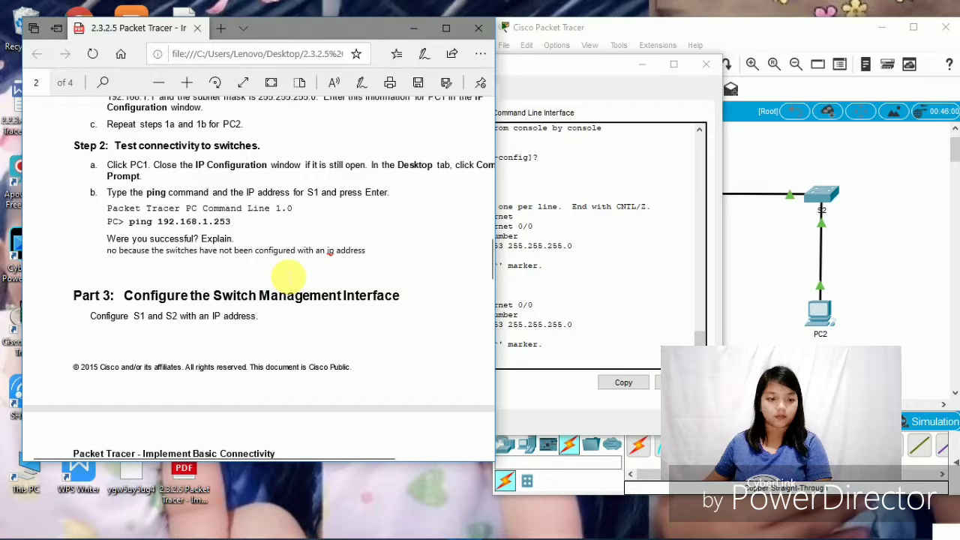
scroll(289, 278, down, 2)
scroll(289, 279, down, 7)
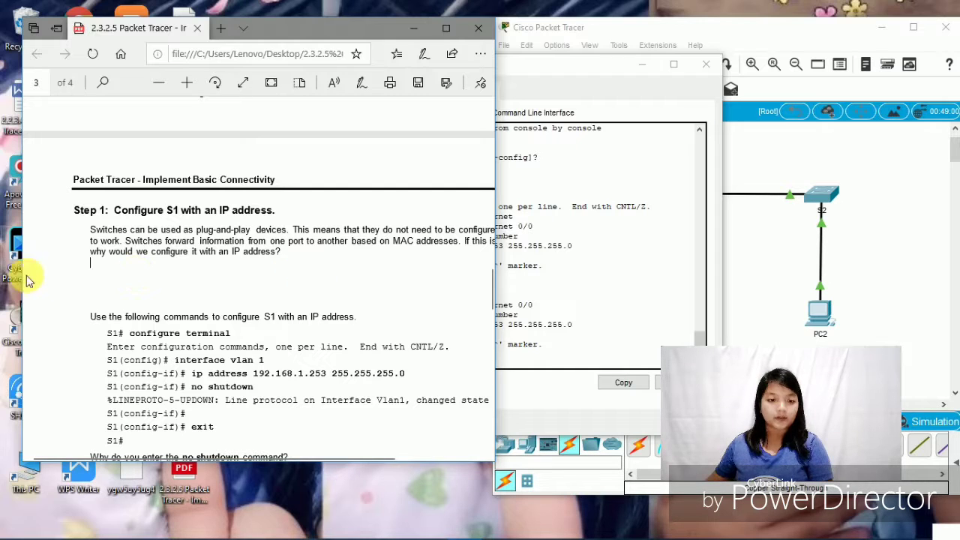
click(185, 267)
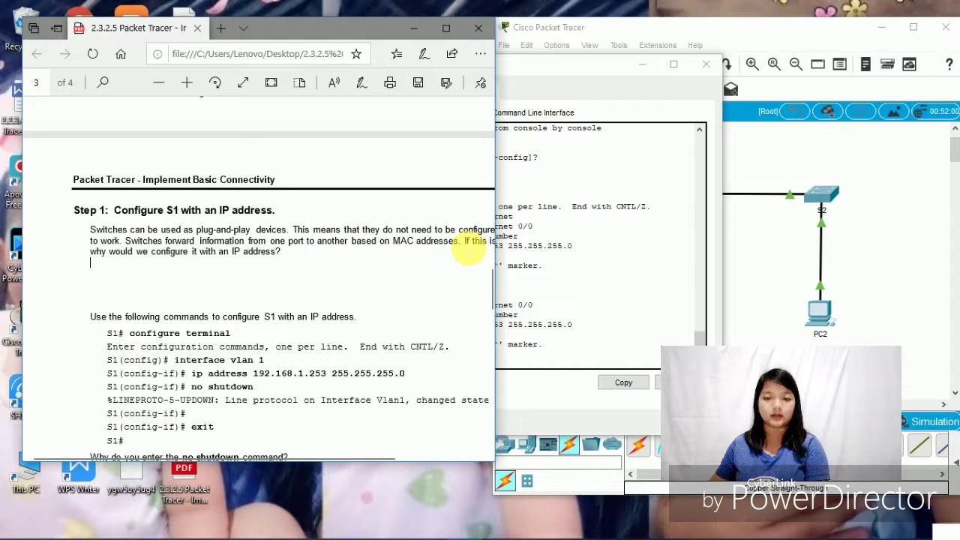
scroll(468, 254, down, 1)
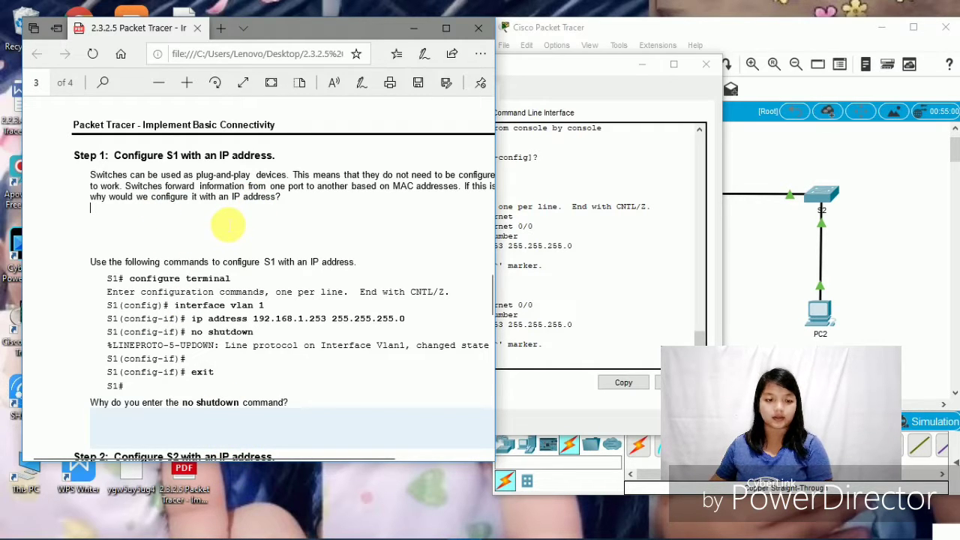
click(225, 225)
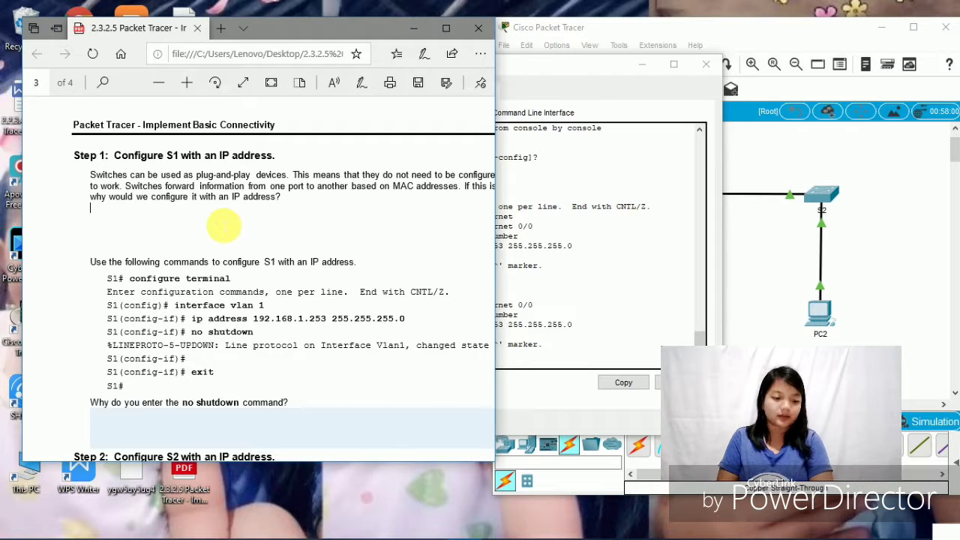
- Write the Step 1 answer: to connect remotely to a switch, you need to assign it an IP address
text(in or)
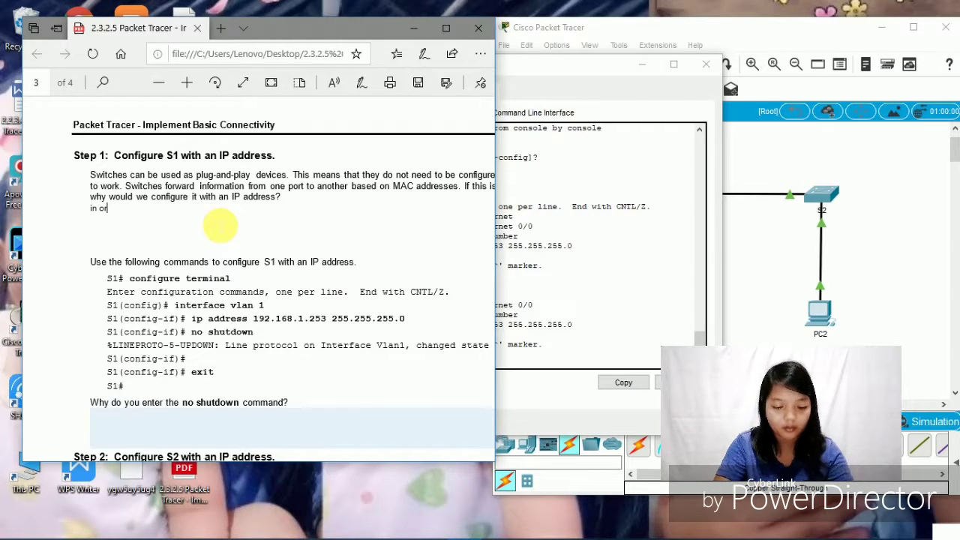
text(der )
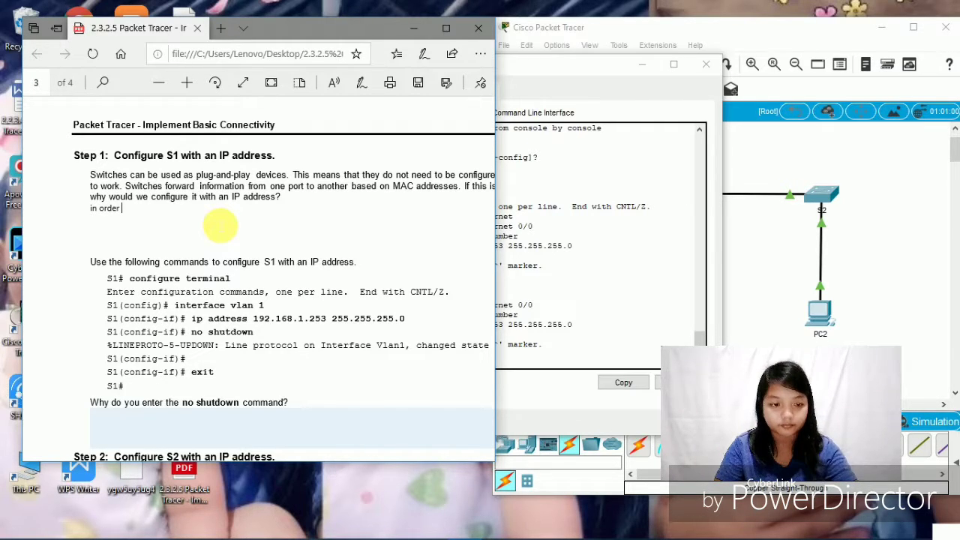
text(for k)
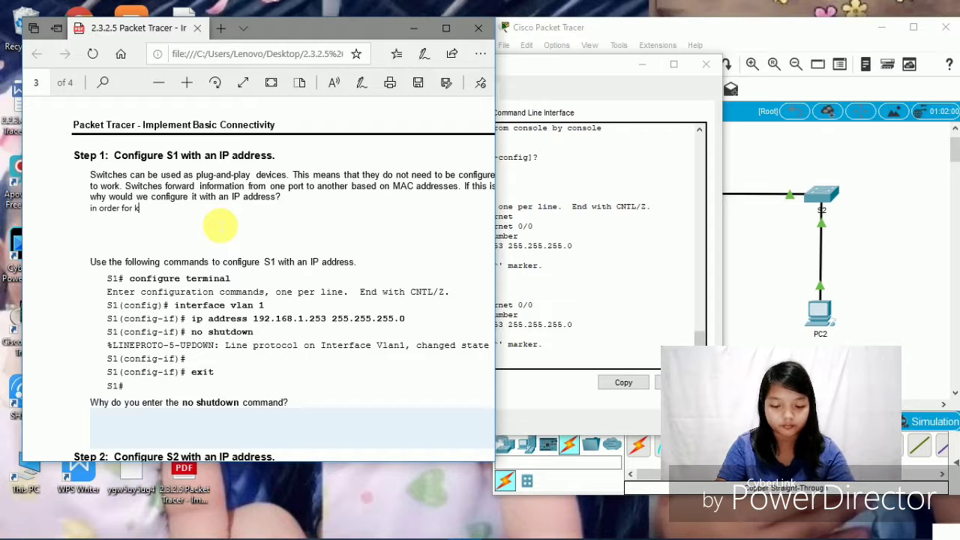
text(you )
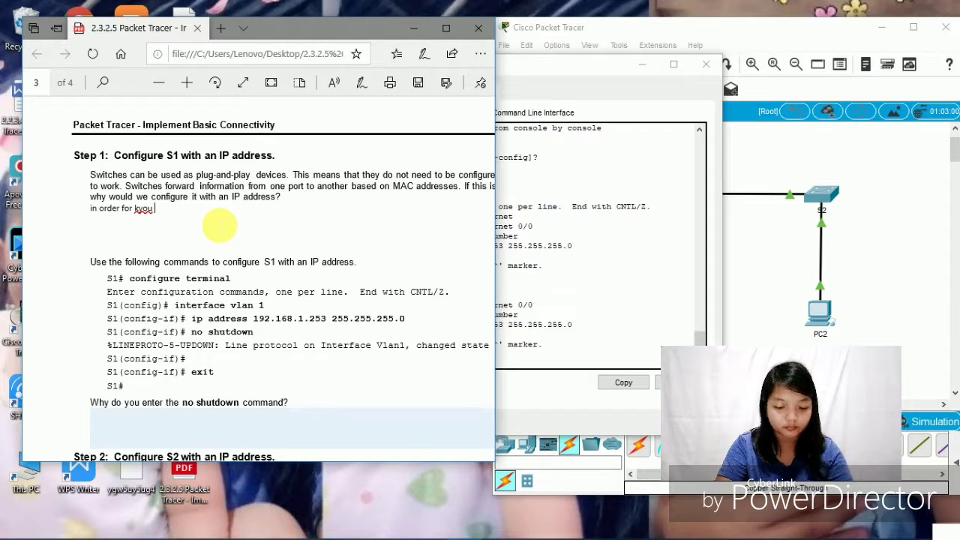
text(to connect)
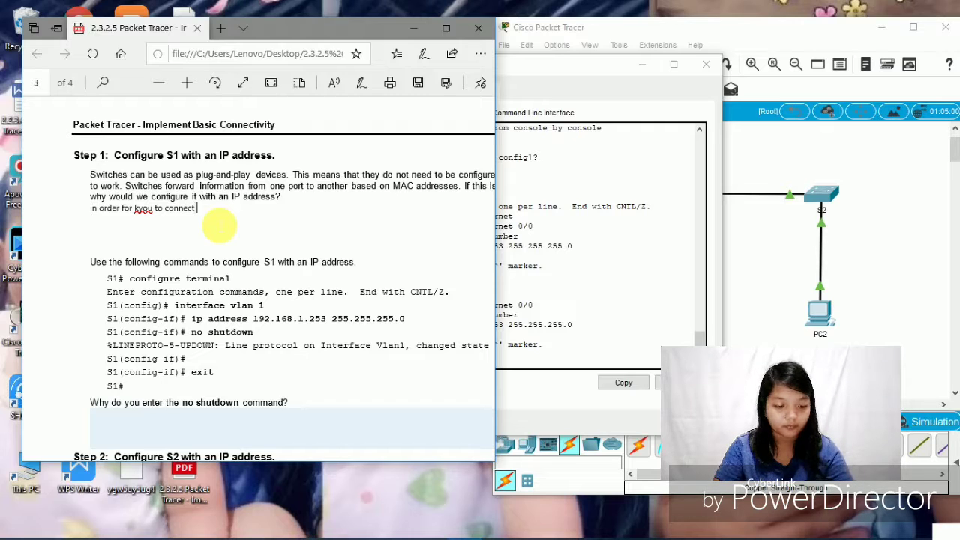
text( e)
key(BackSpace)
text(remot)
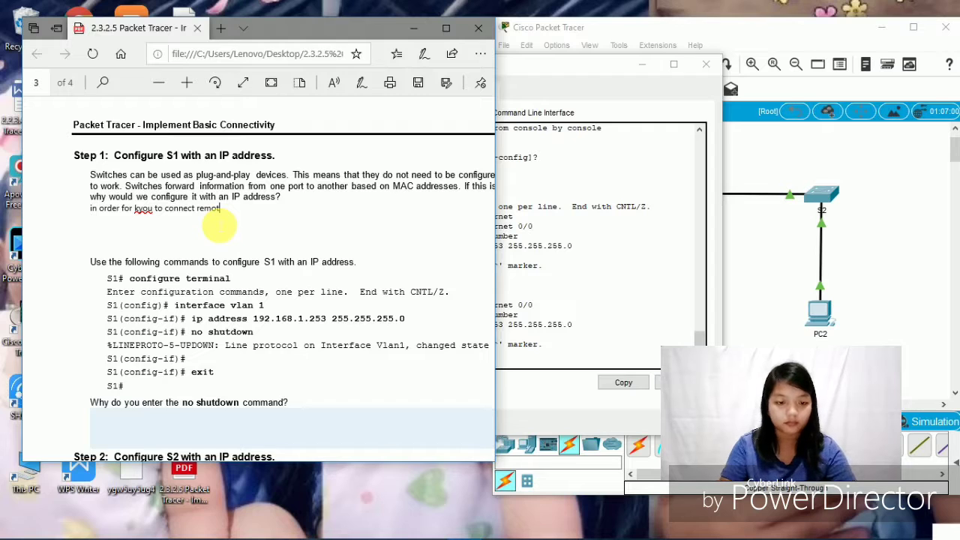
text(ely)
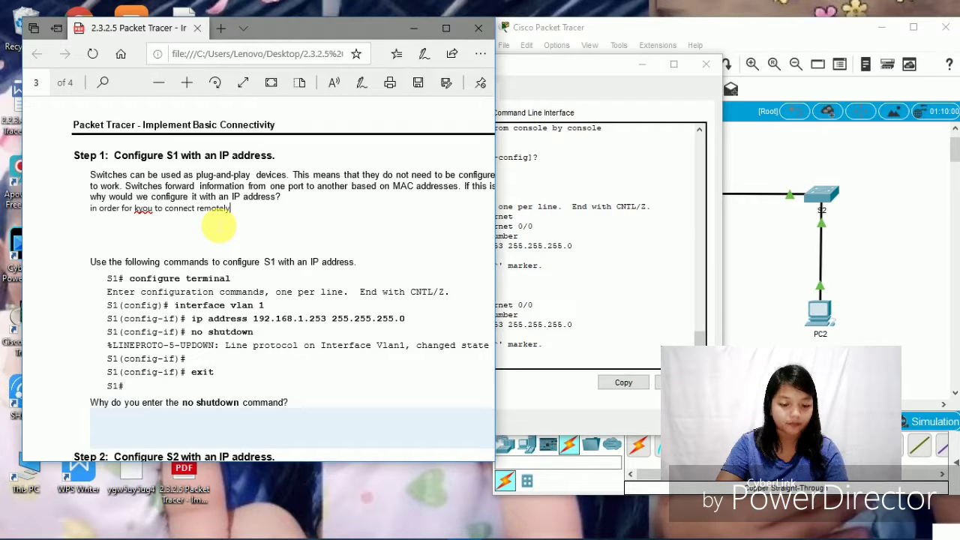
text( toa)
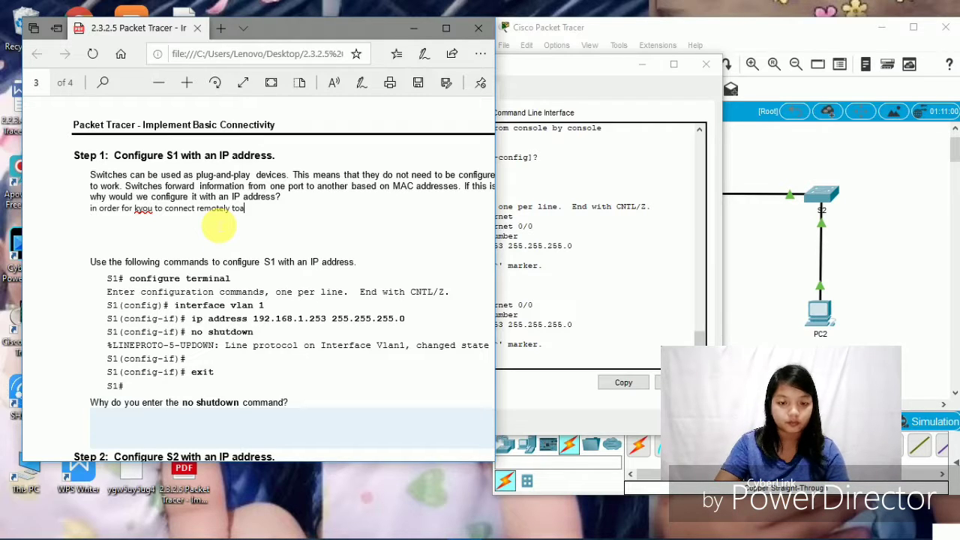
key(BackSpace)
text(a)
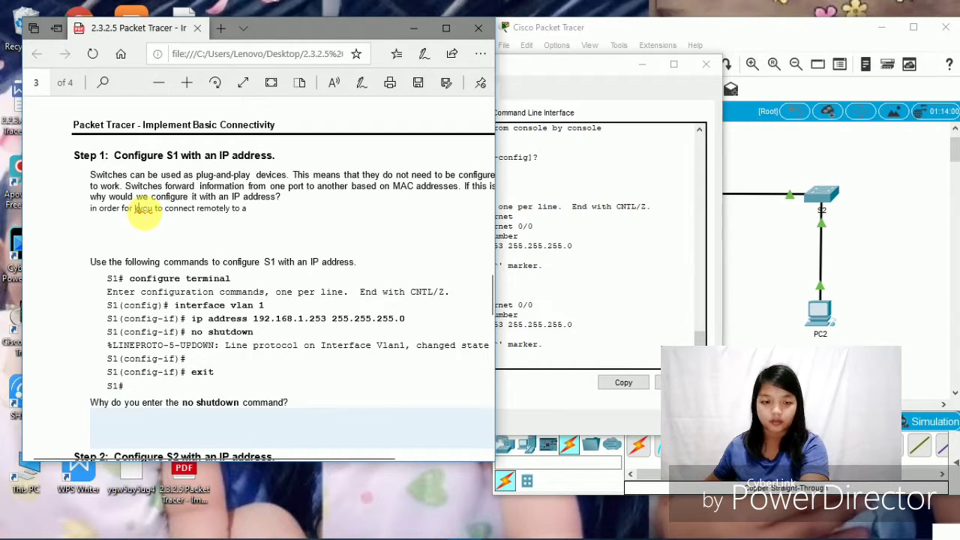
triple_click(253, 211)
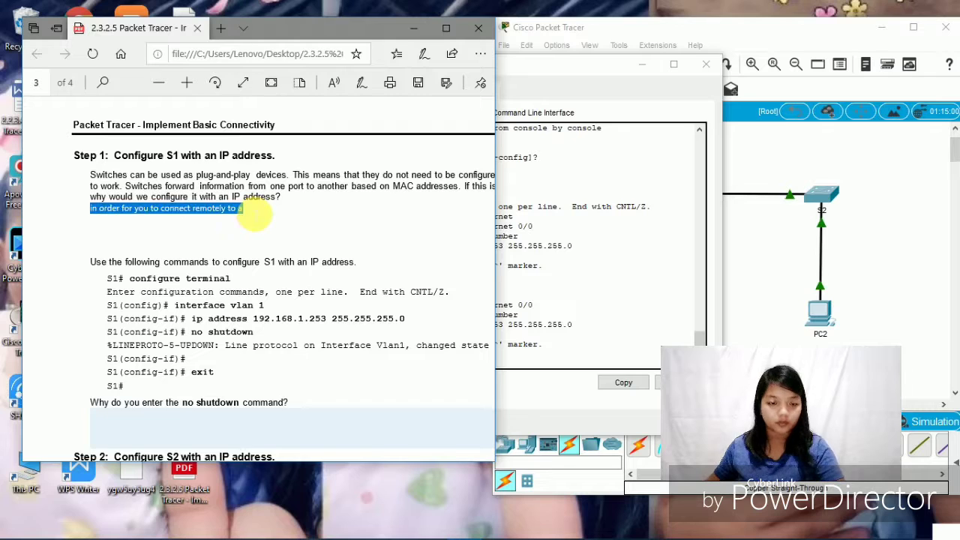
click(252, 214)
text(swi)
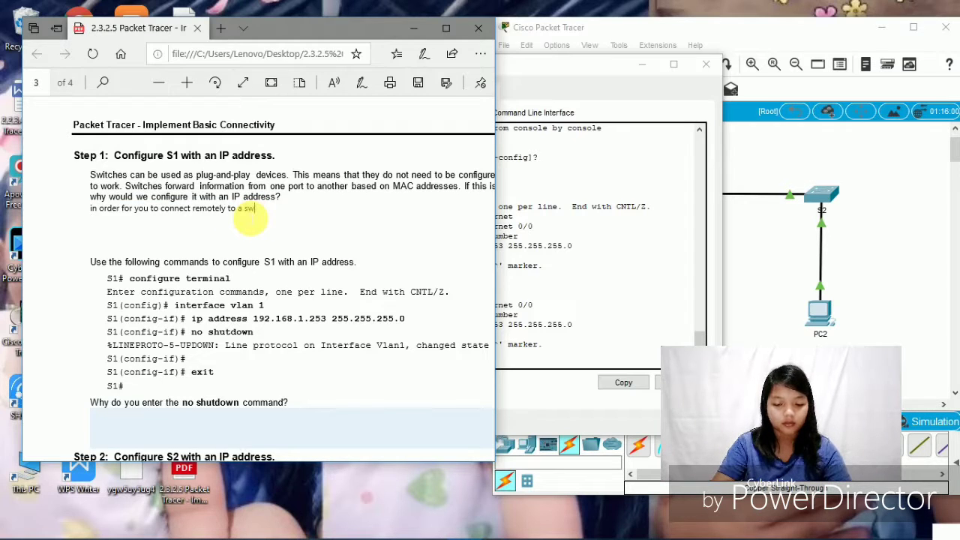
text(tch)
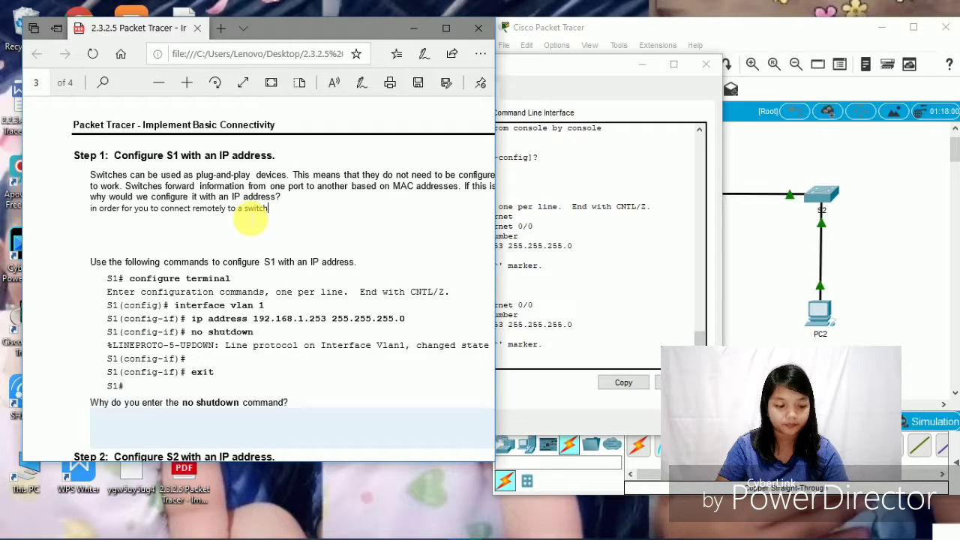
text(, yo)
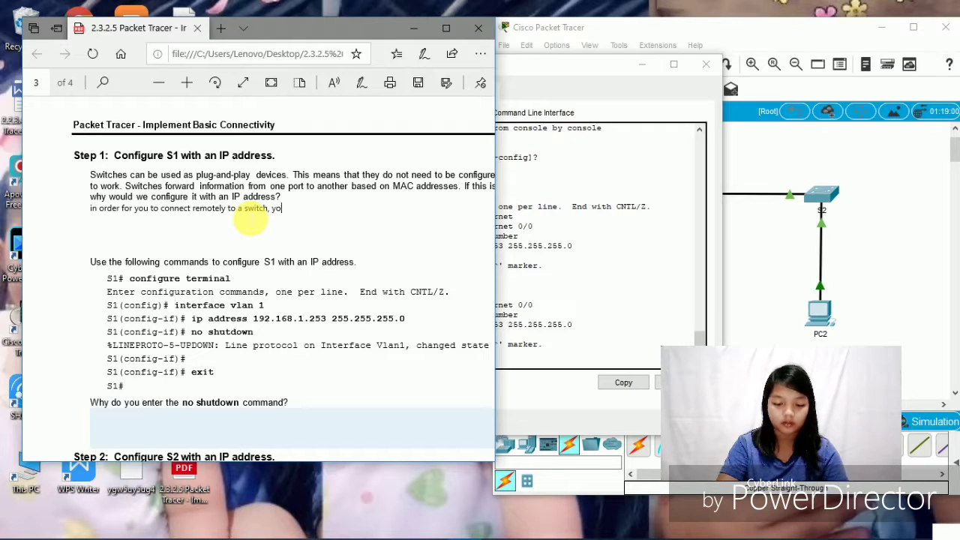
text(u need)
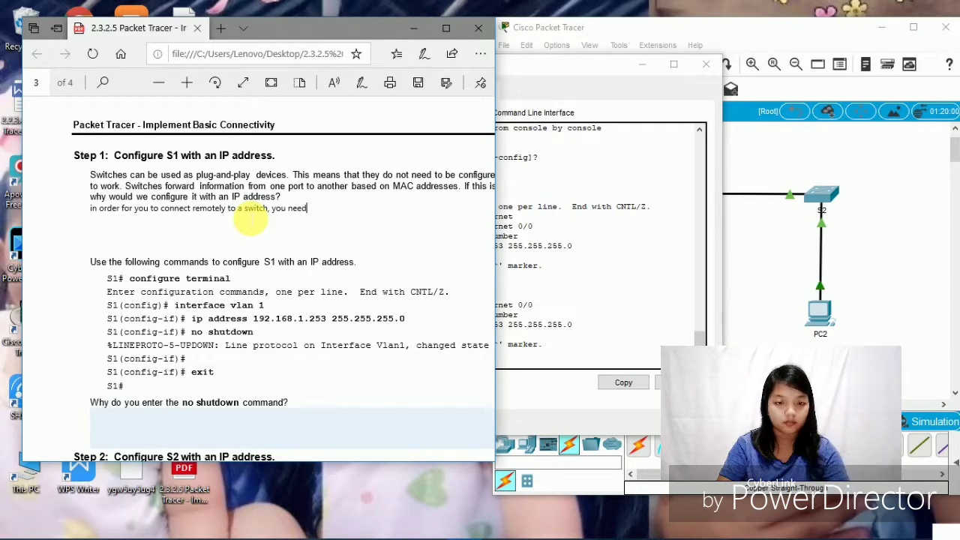
text( t)
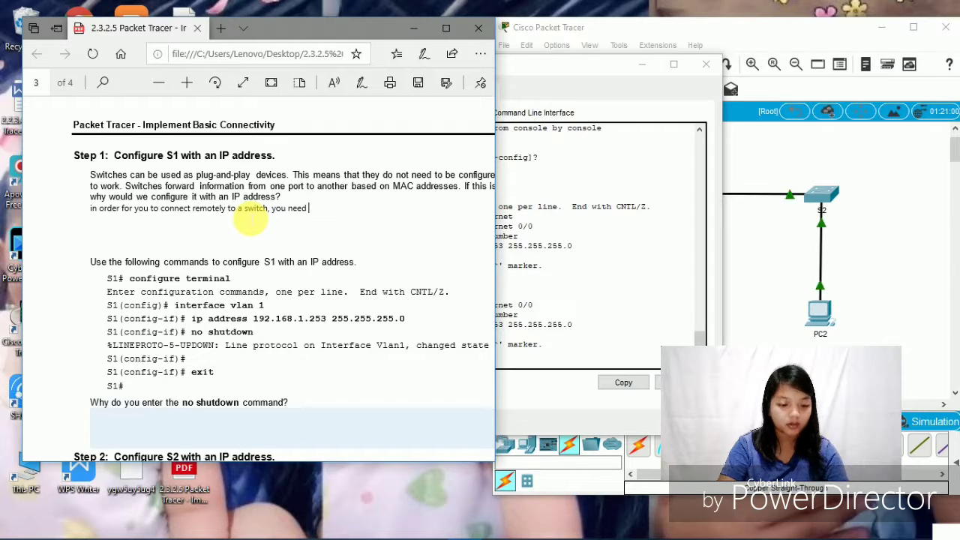
text(o as)
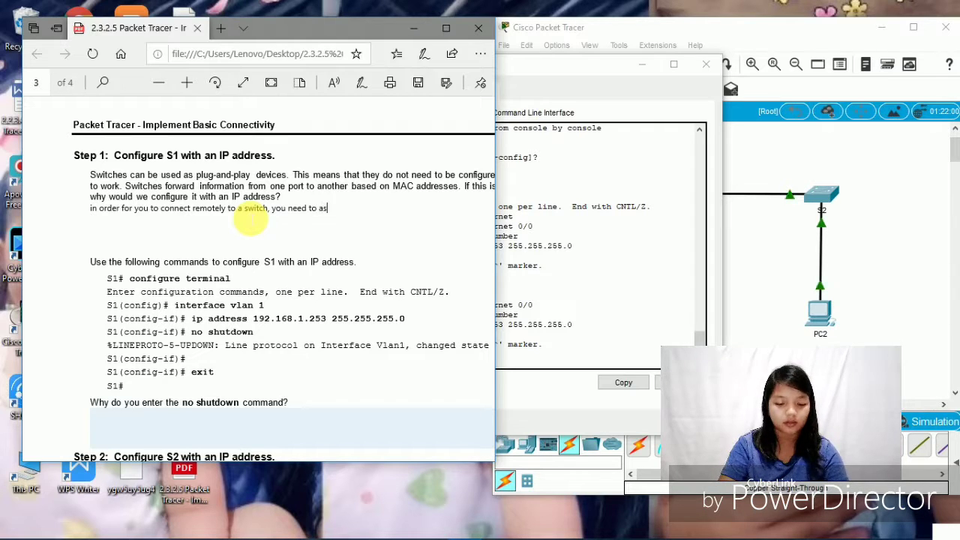
text(sign)
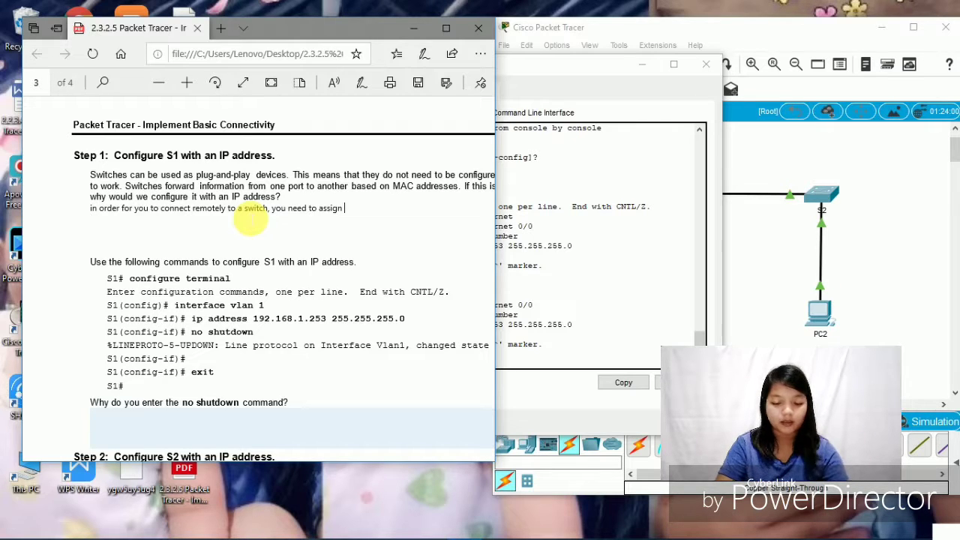
text( it a)
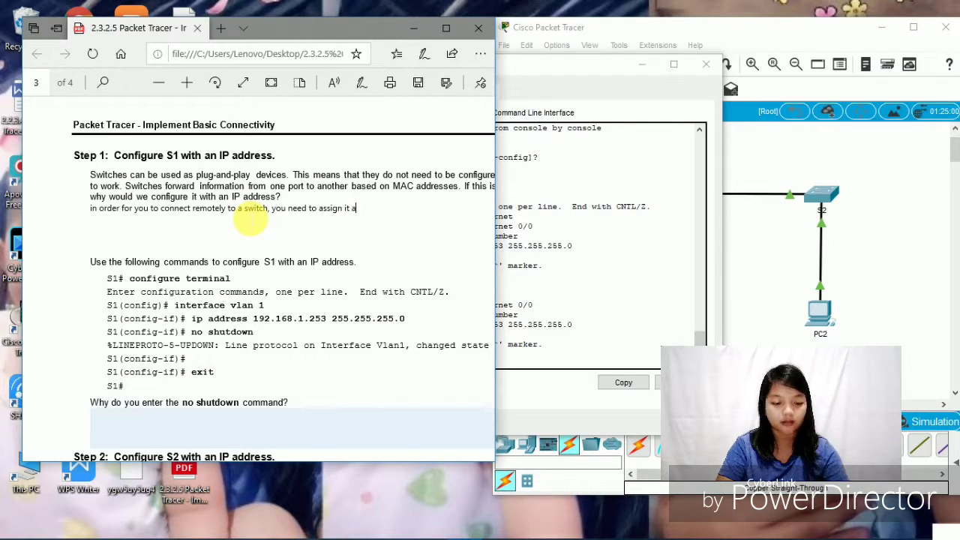
text(n i)
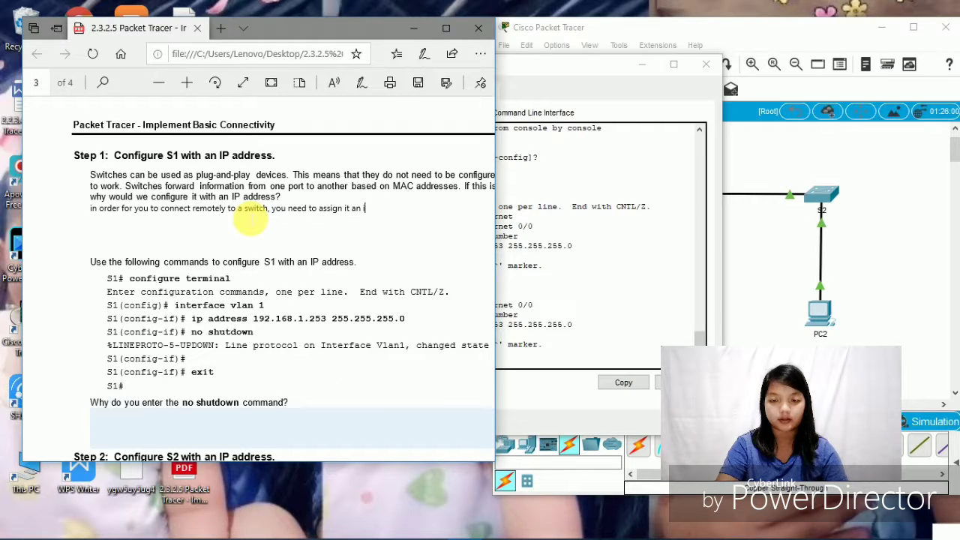
text(p address)
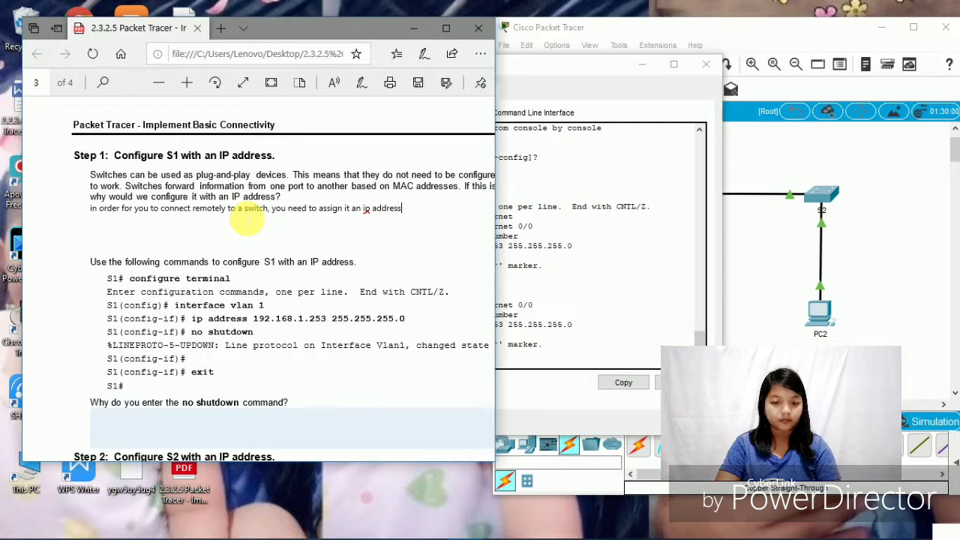
text(.)
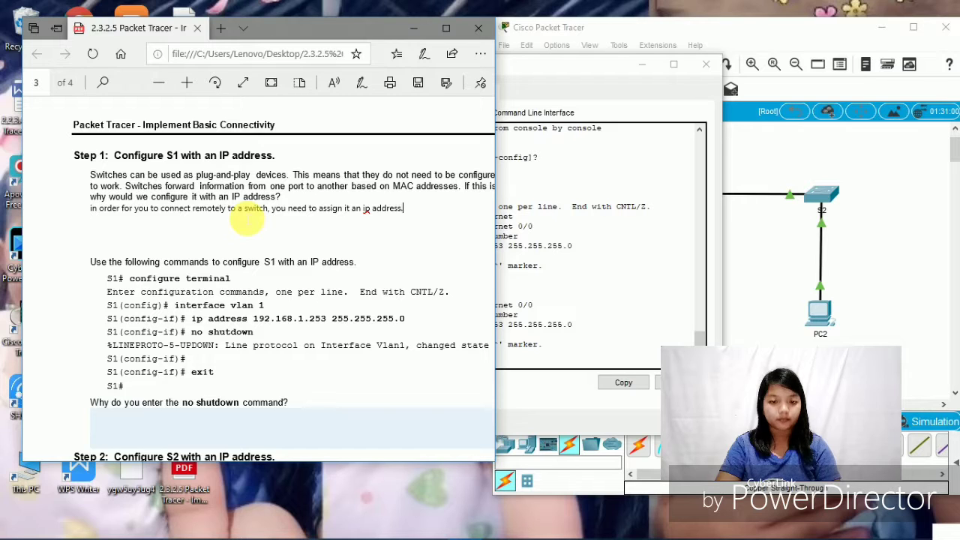
scroll(248, 218, down, 3)
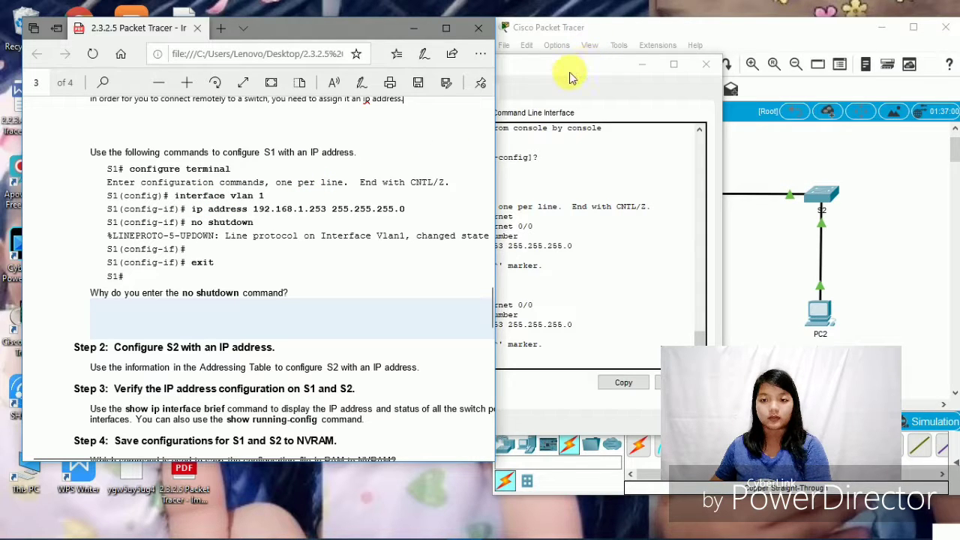
- Bring S1's console to the front, reposition it, and return to the privileged prompt
click(550, 90)
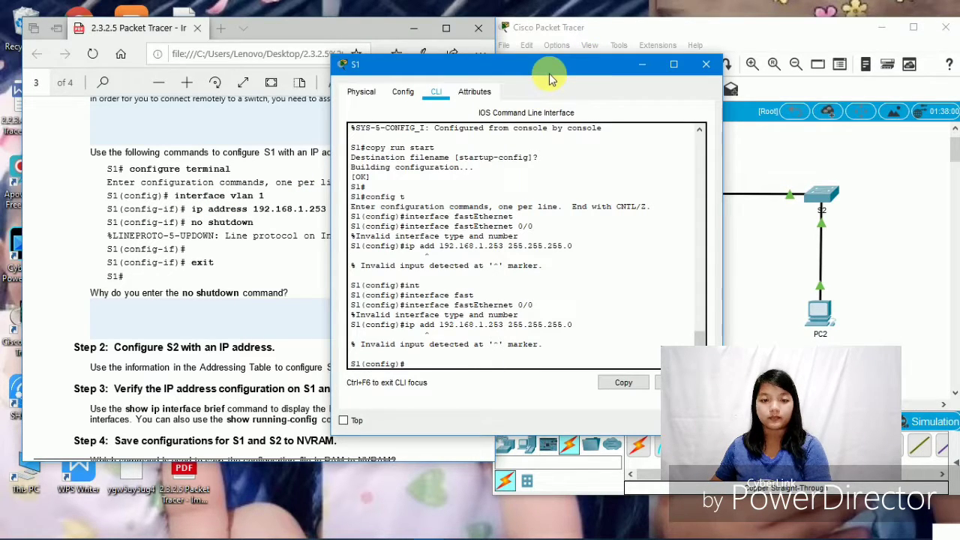
drag(548, 69, 553, 69)
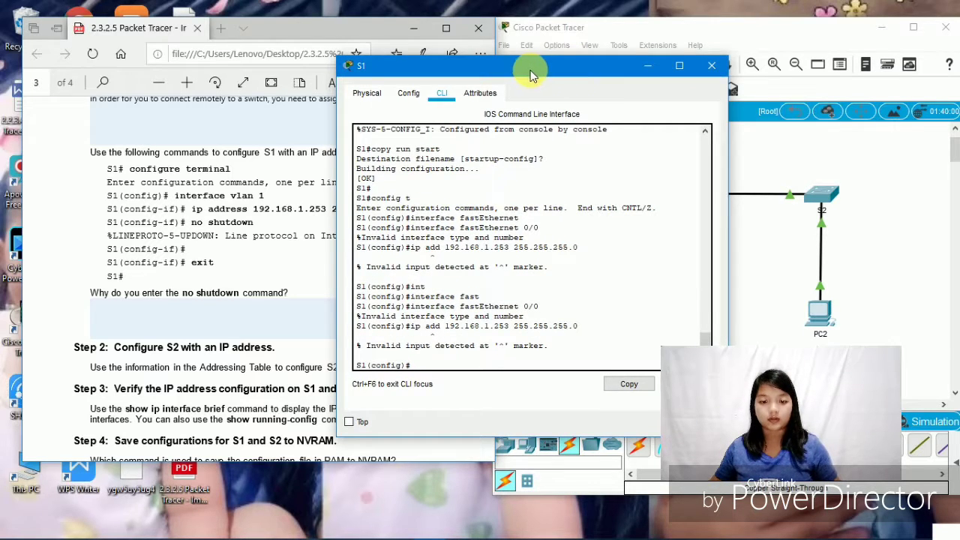
drag(529, 67, 598, 22)
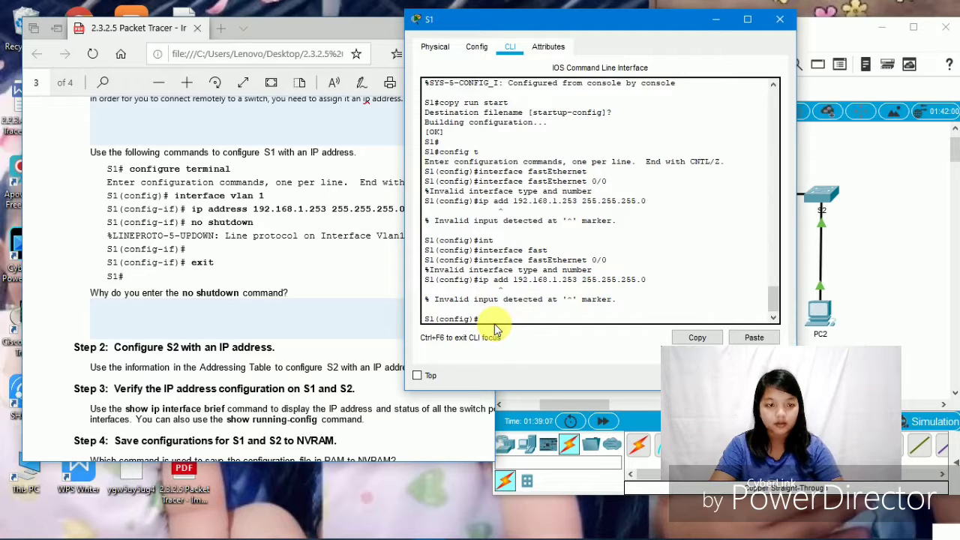
text(c)
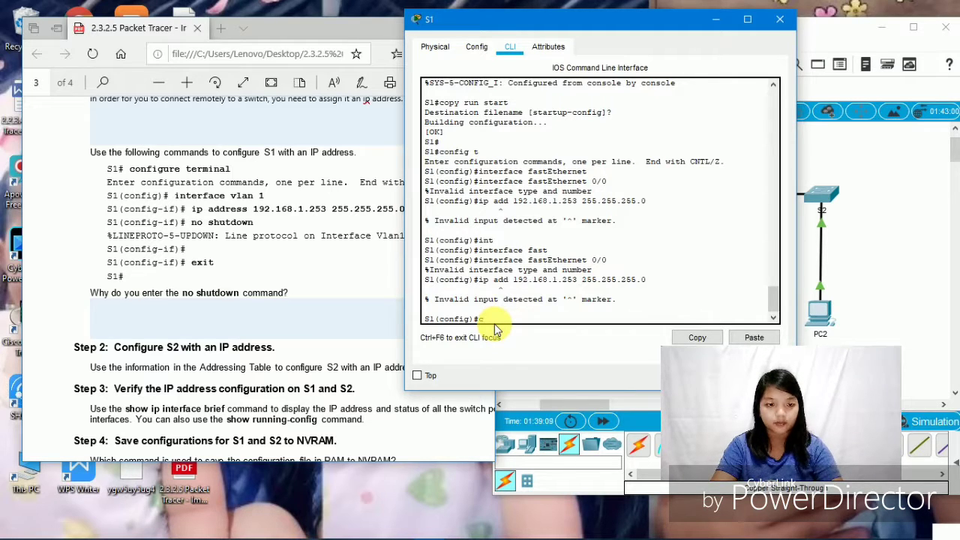
text(o)
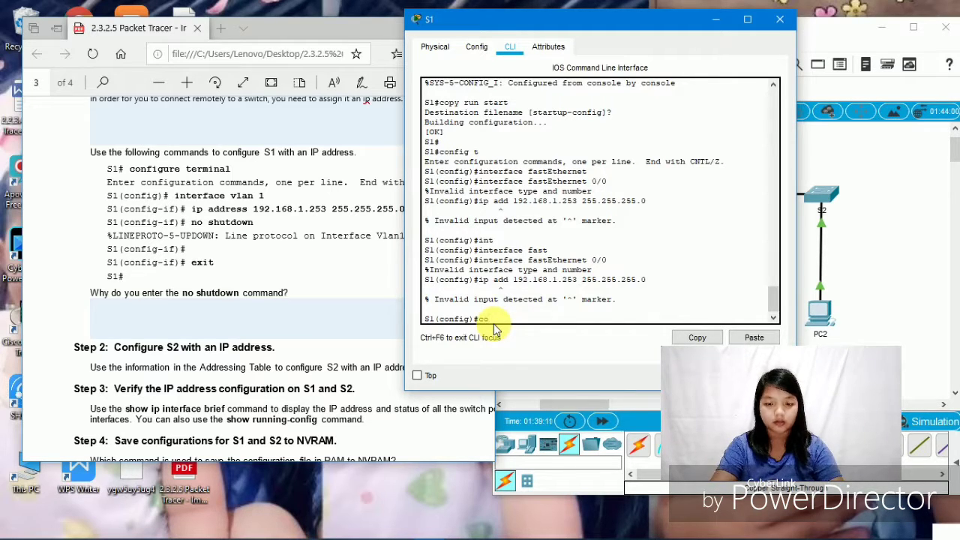
key(BackSpace)
key(BackSpace)
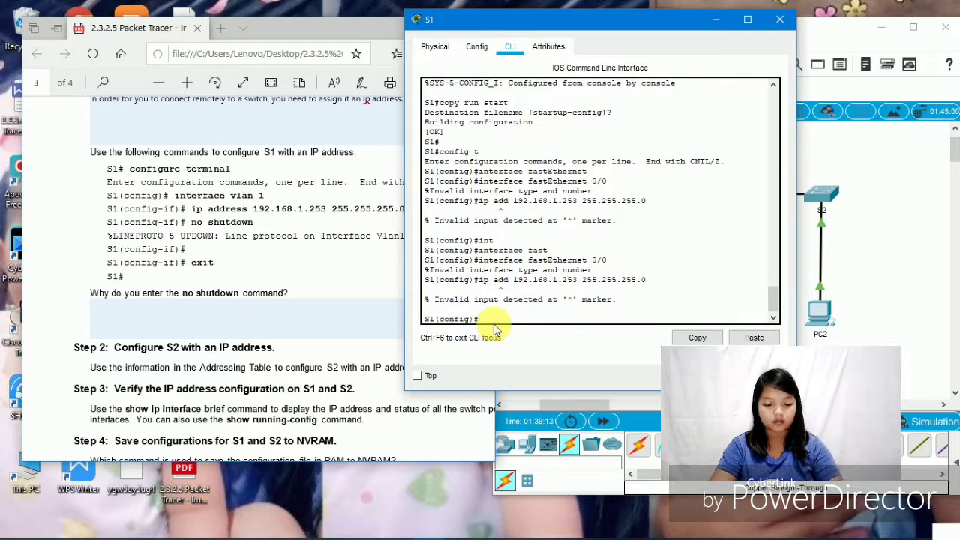
key(ctrl+z)
key(Return)
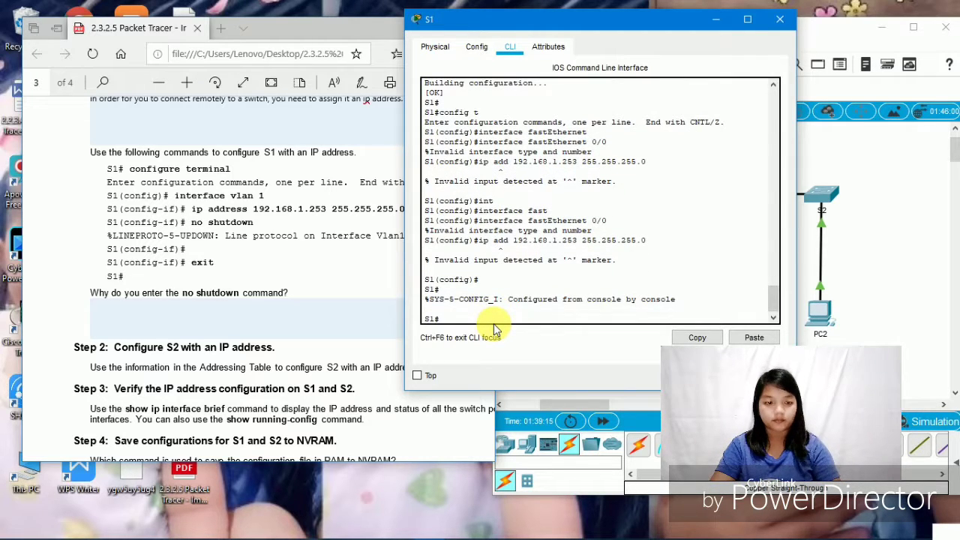
- Enter config t and interface vlan 1, then type ip address 192.168.1.253 255.255.255.0
text(conf)
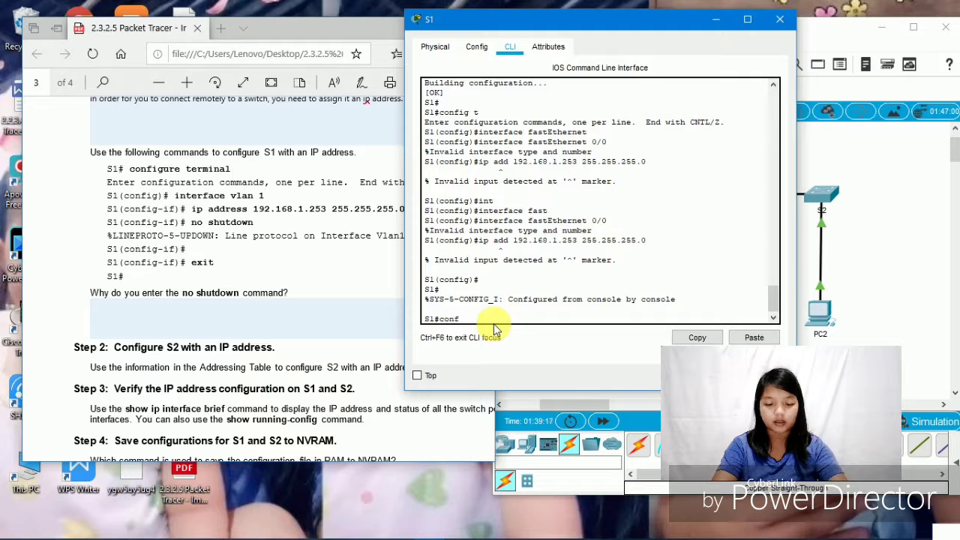
text(ig t)
key(Return)
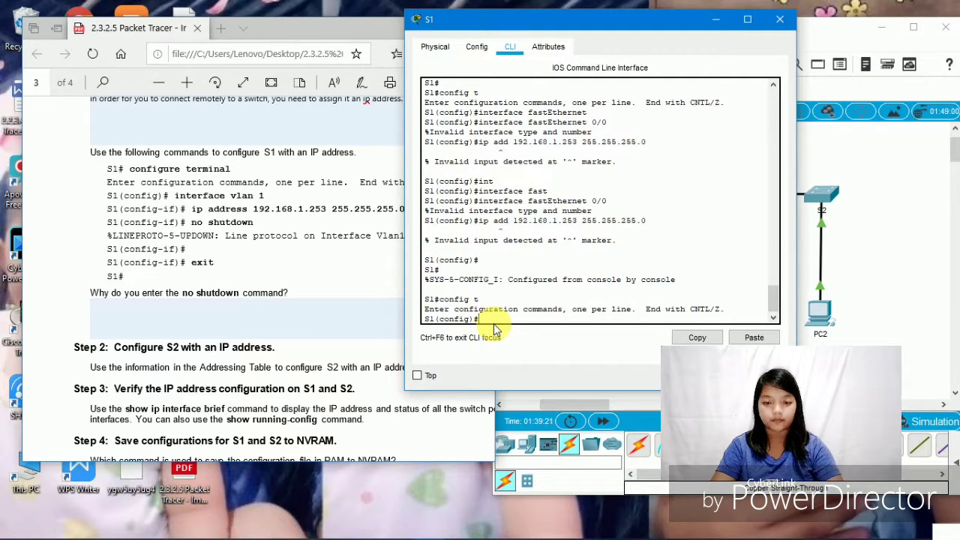
text(interfac)
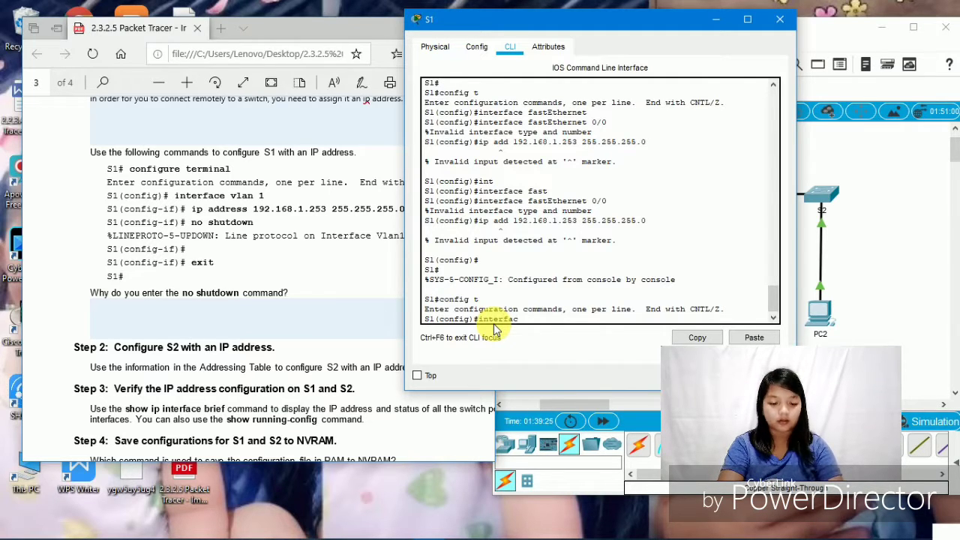
text(e vla)
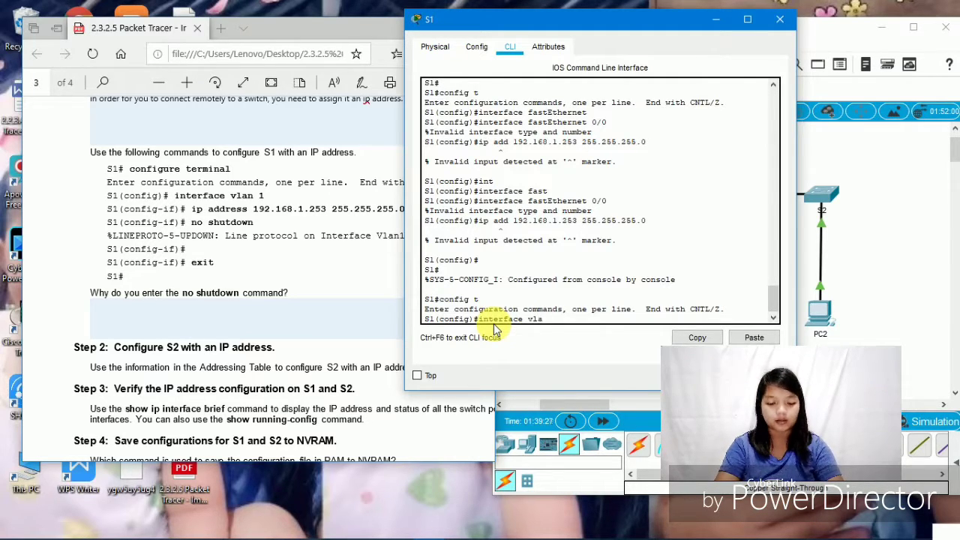
text(n 1)
key(Return)
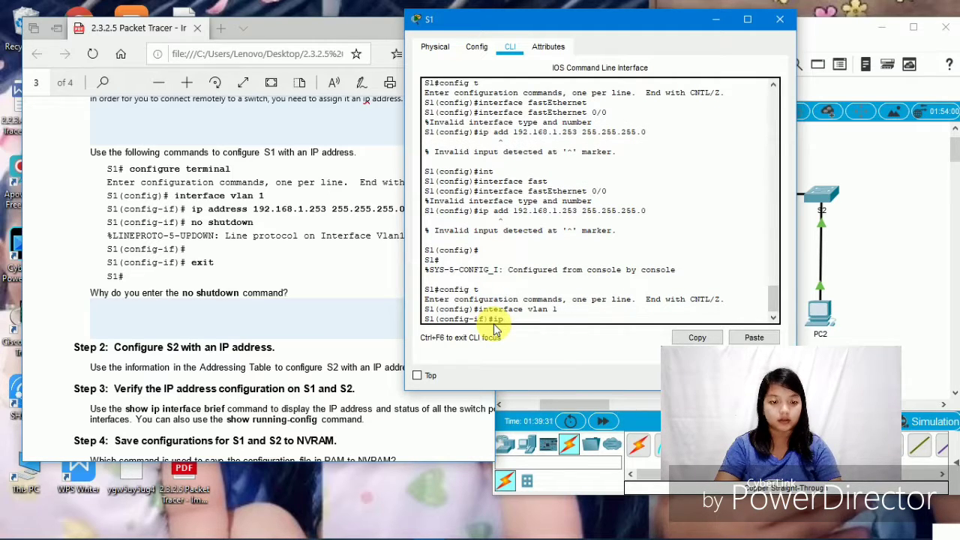
text(ip address)
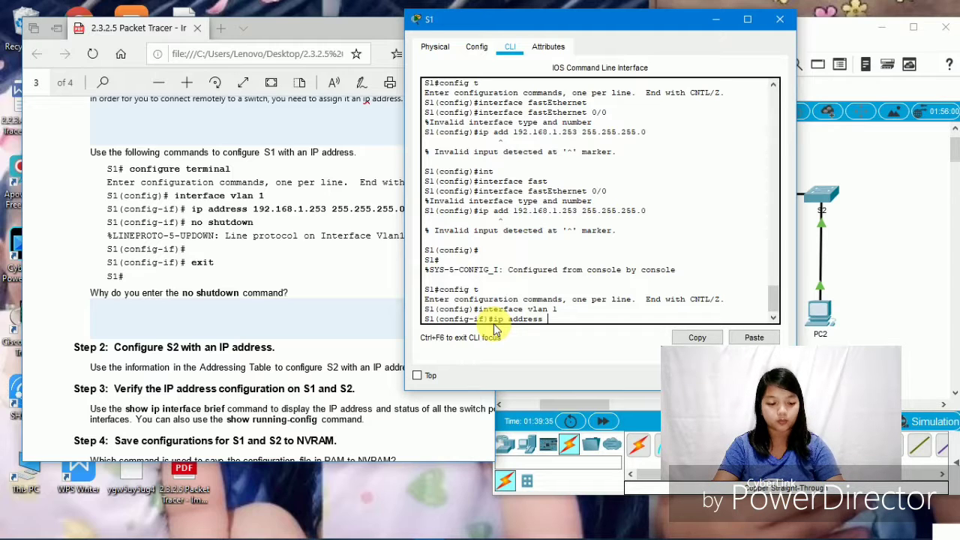
text( 192)
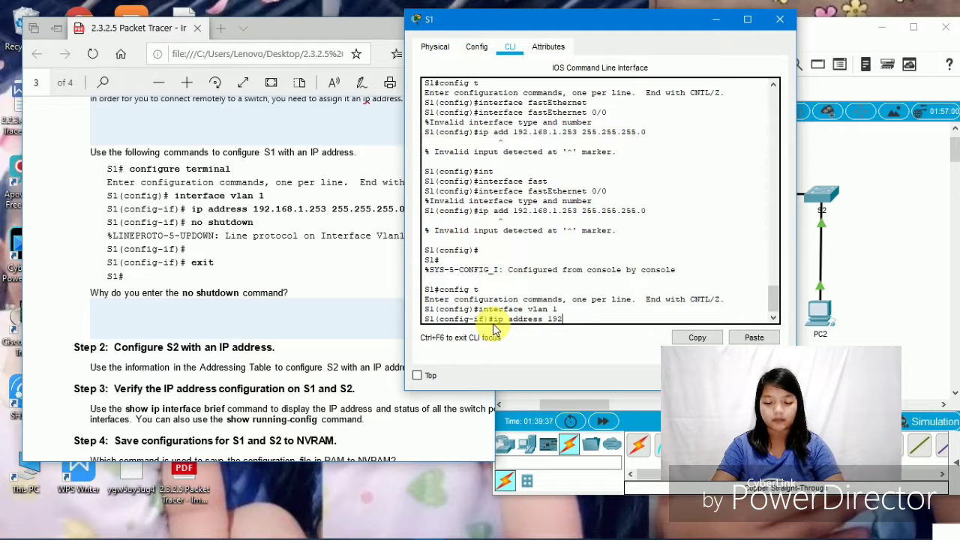
text(.168.)
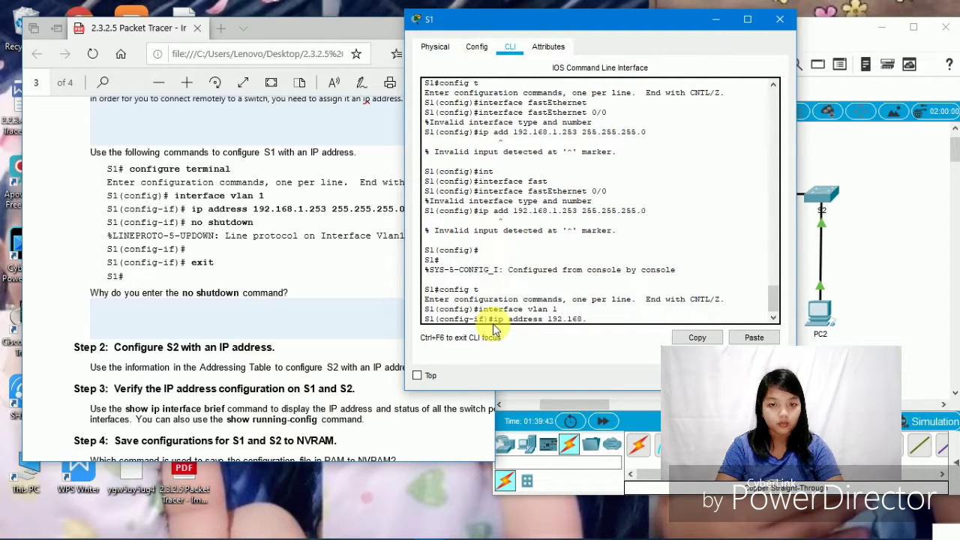
text(1)
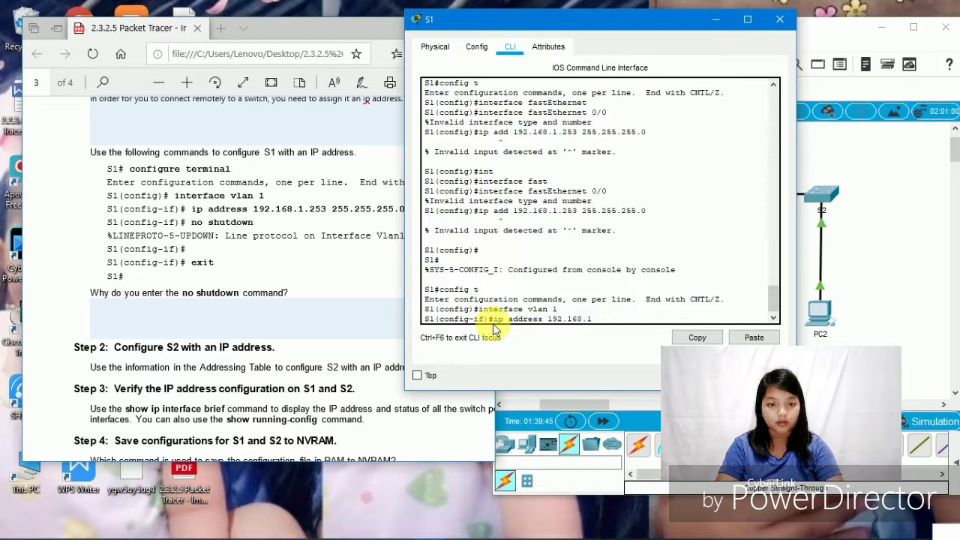
text(.)
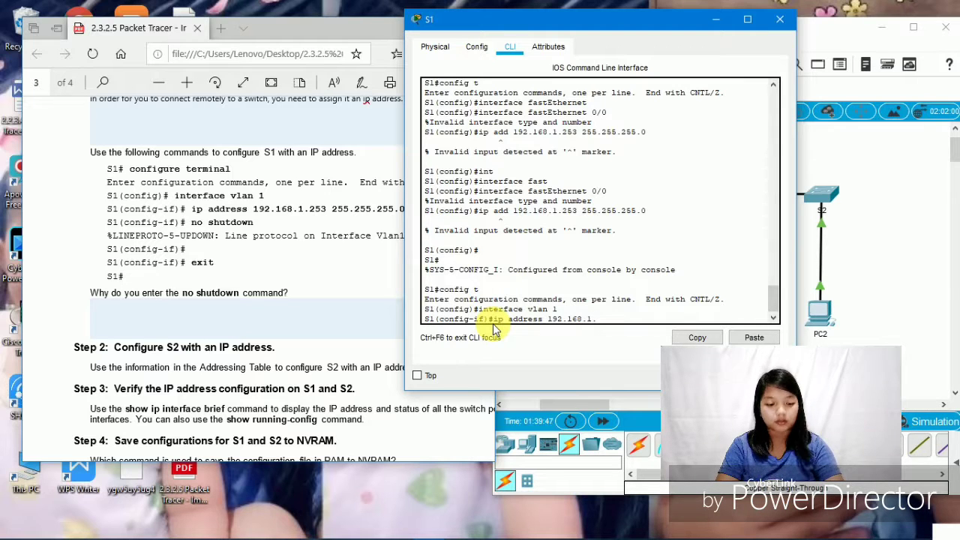
text(253)
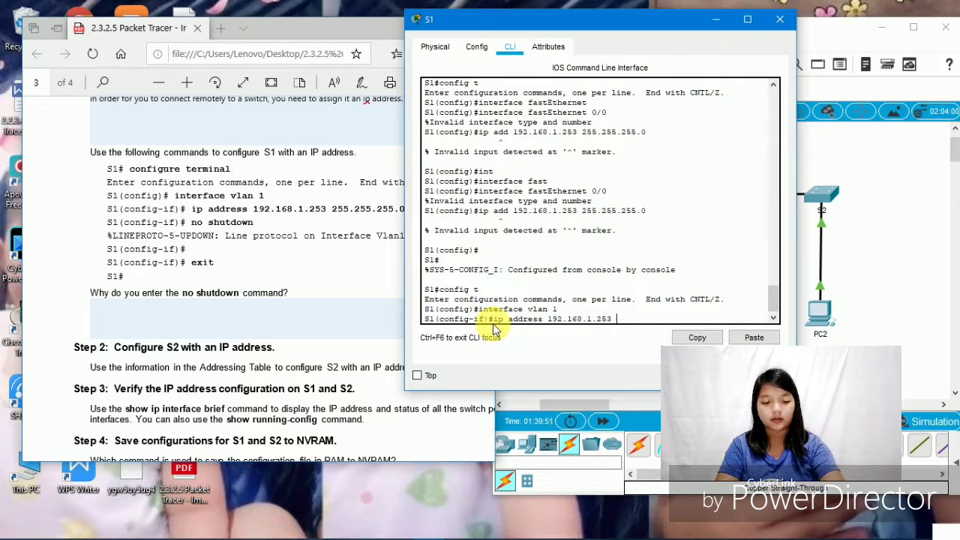
text( 255.)
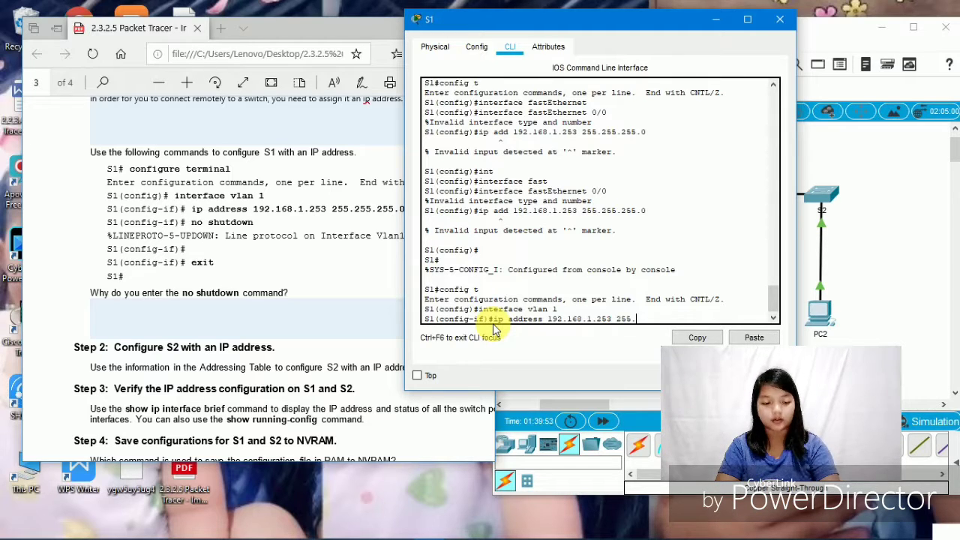
text(255.)
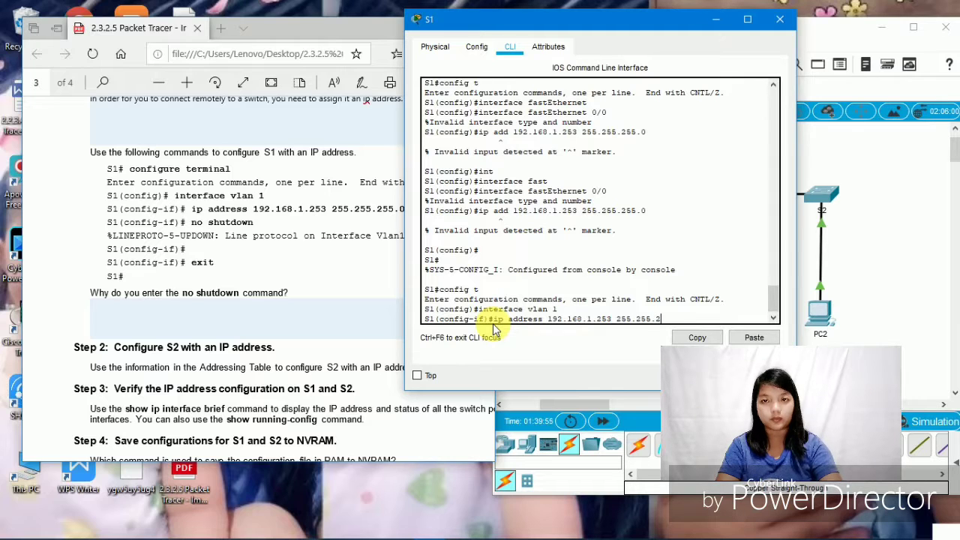
text(255)
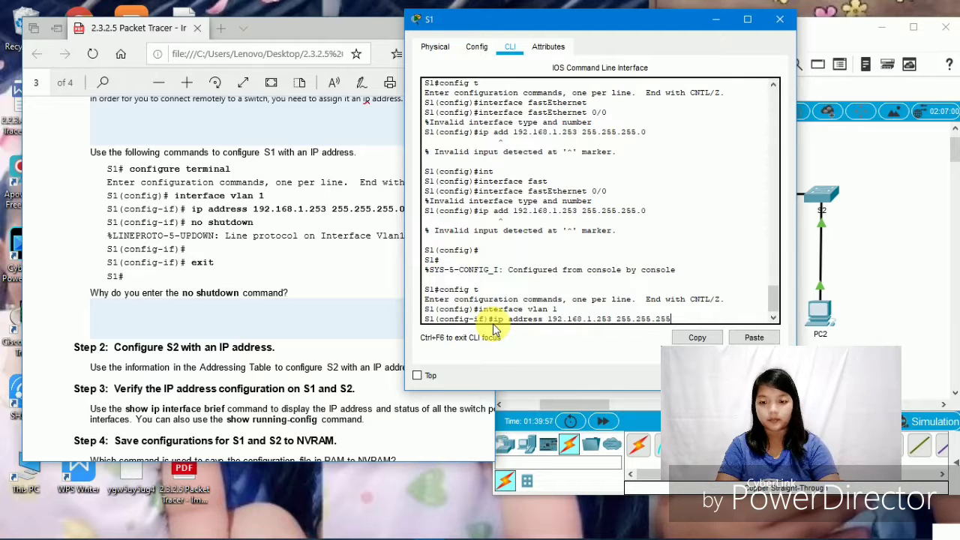
text(.0)
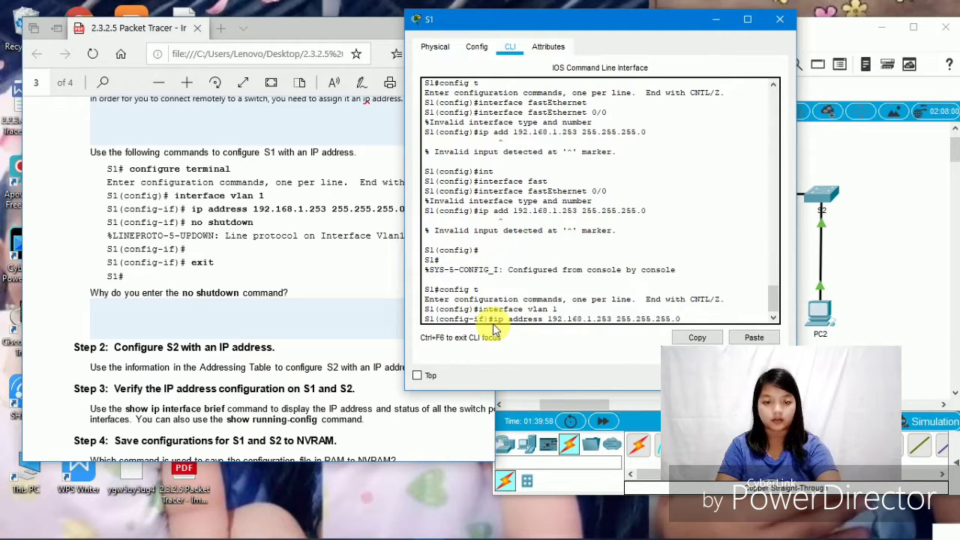
- Apply 192.168.1.253 255.255.255.0 to S1's VLAN 1, enable it with no shutdown, and exit
key(Return)
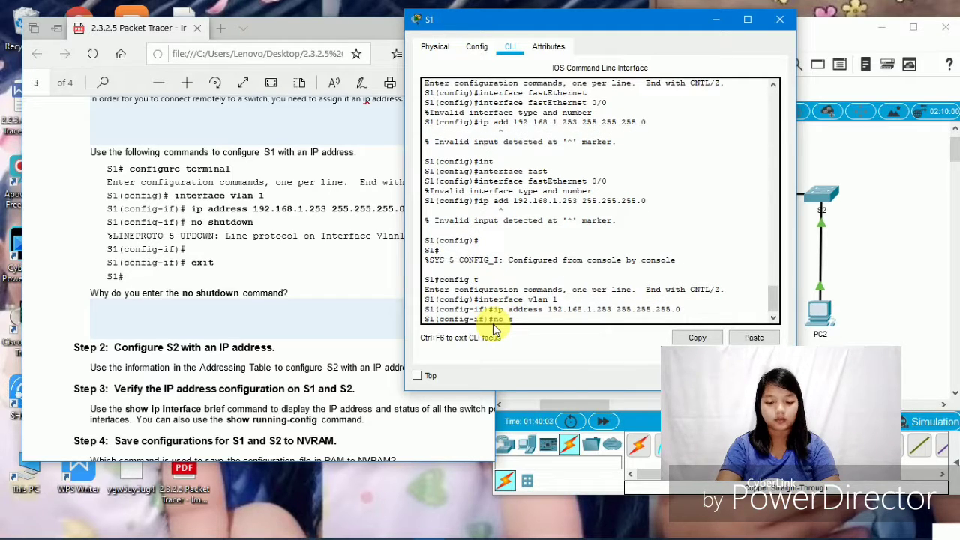
text(no shut)
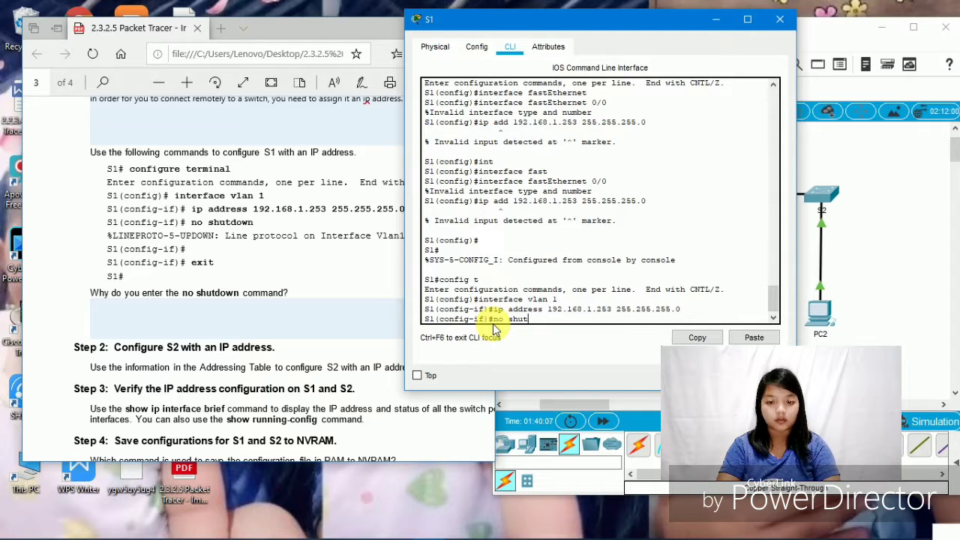
text(down)
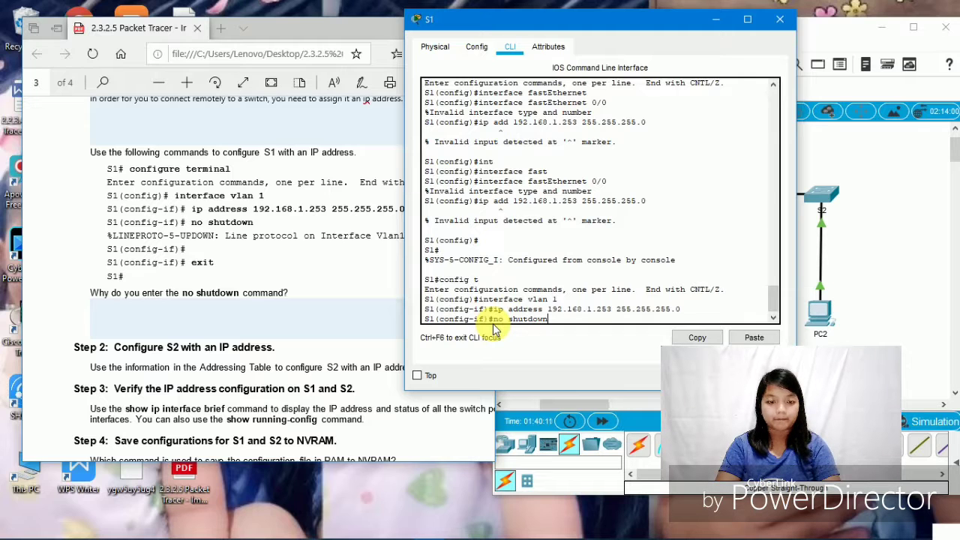
key(Return)
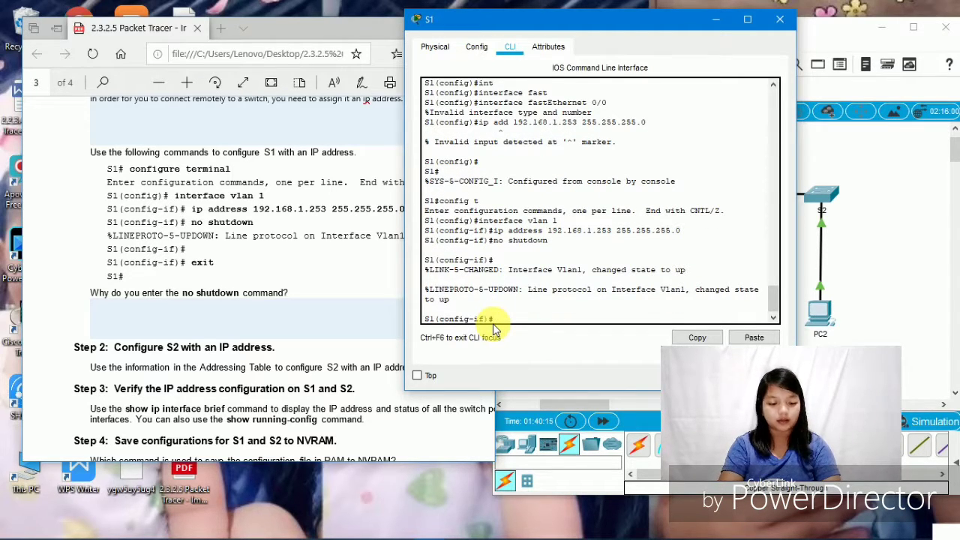
text(exit)
key(Return)
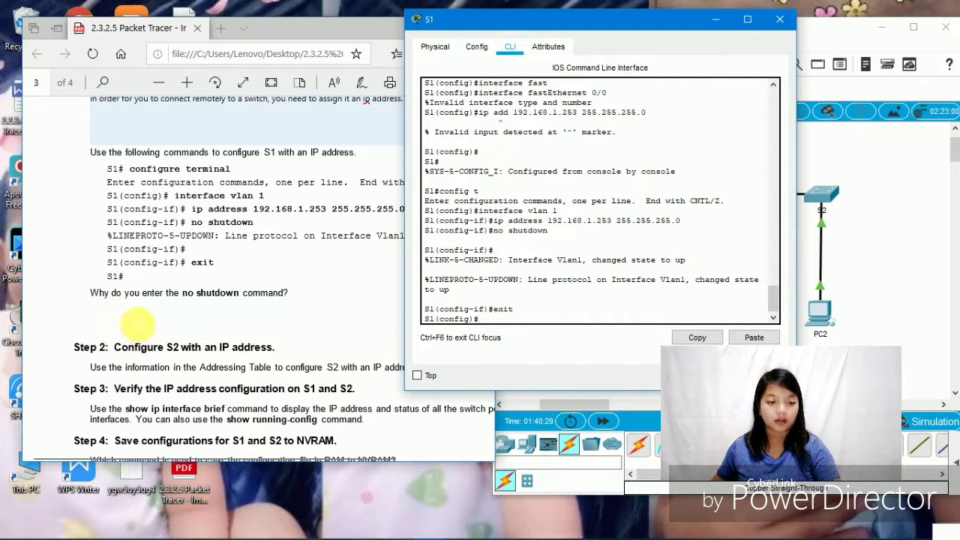
- Answer that no shutdown administratively enables the interface to an active state
click(139, 323)
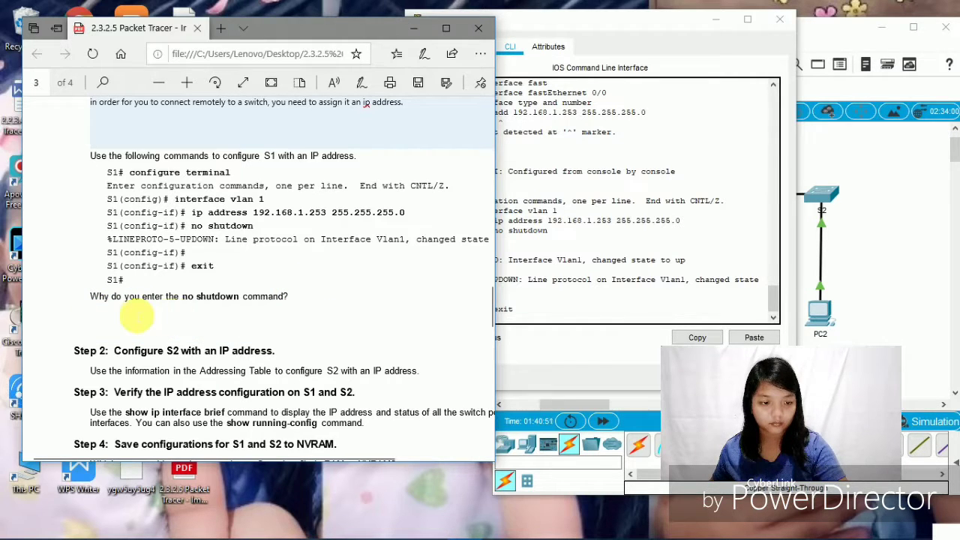
text(t)
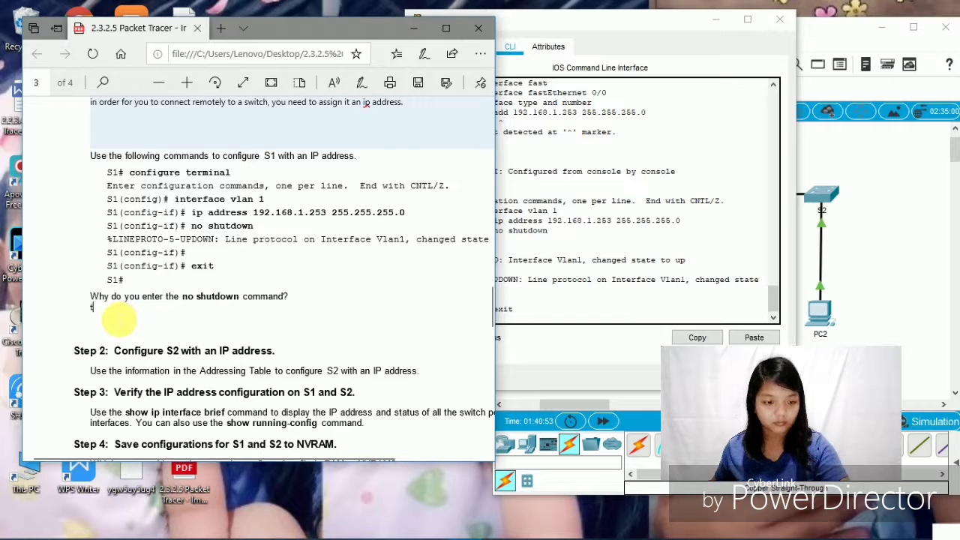
text(he no)
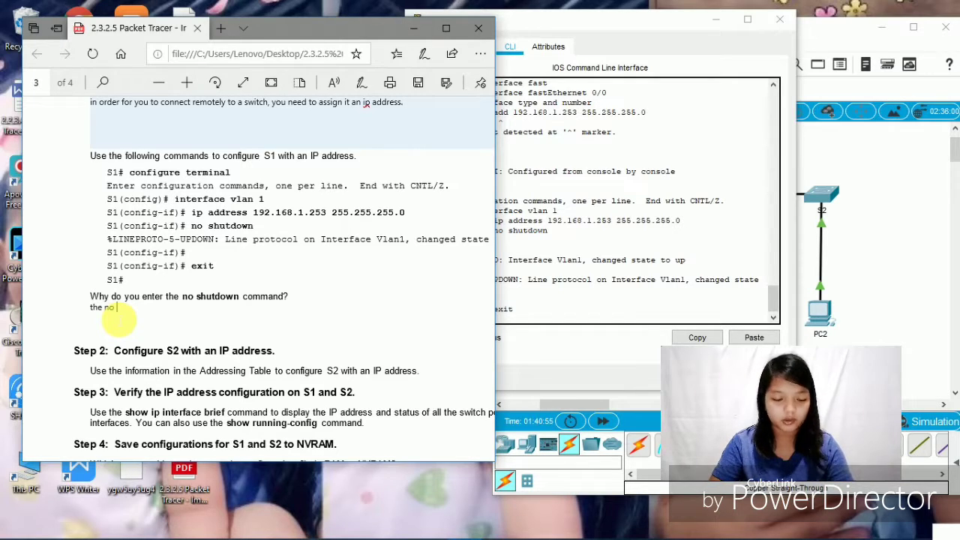
text( shut)
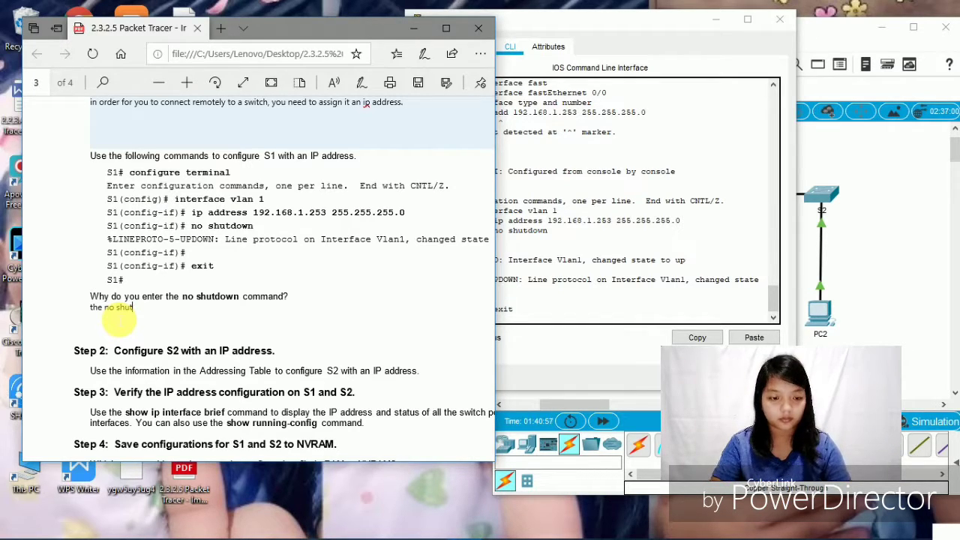
text(do)
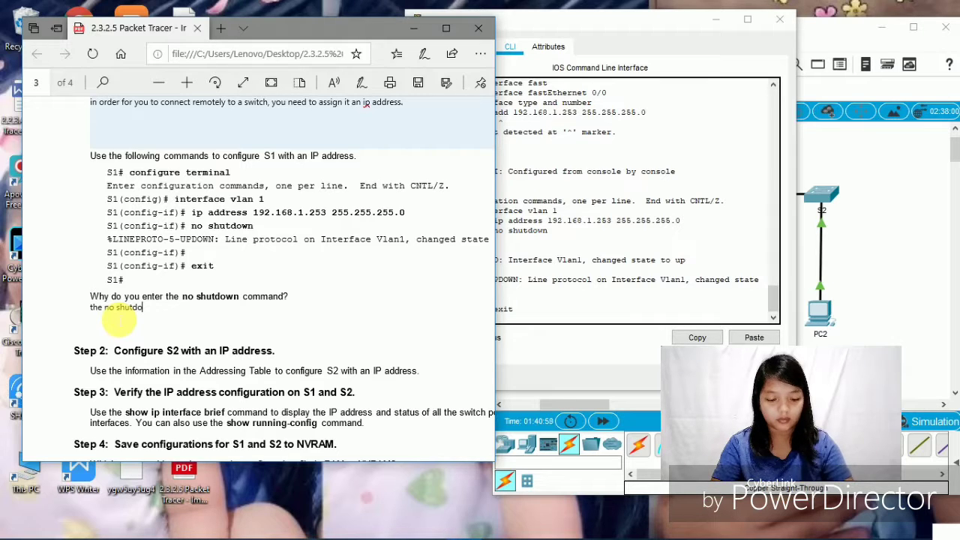
text(wn command)
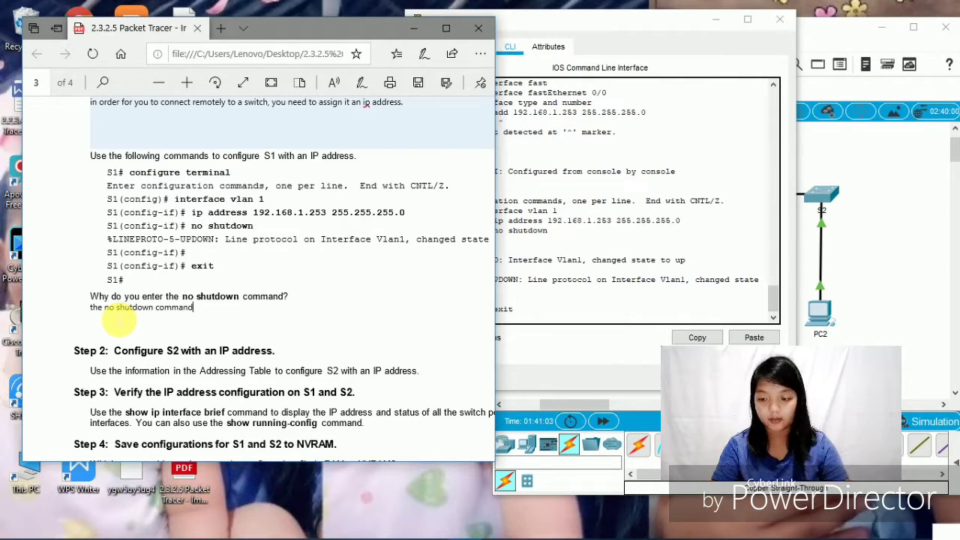
text( ad)
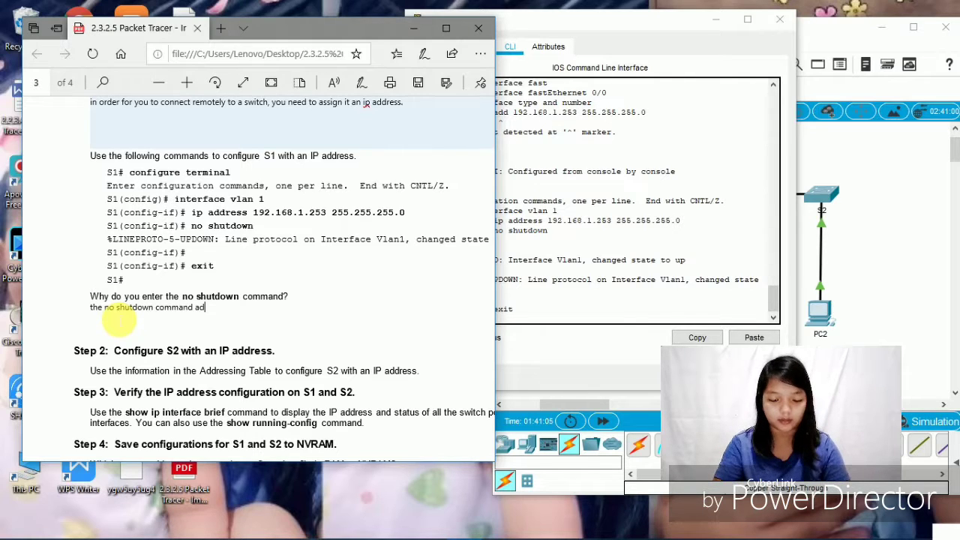
text(mini)
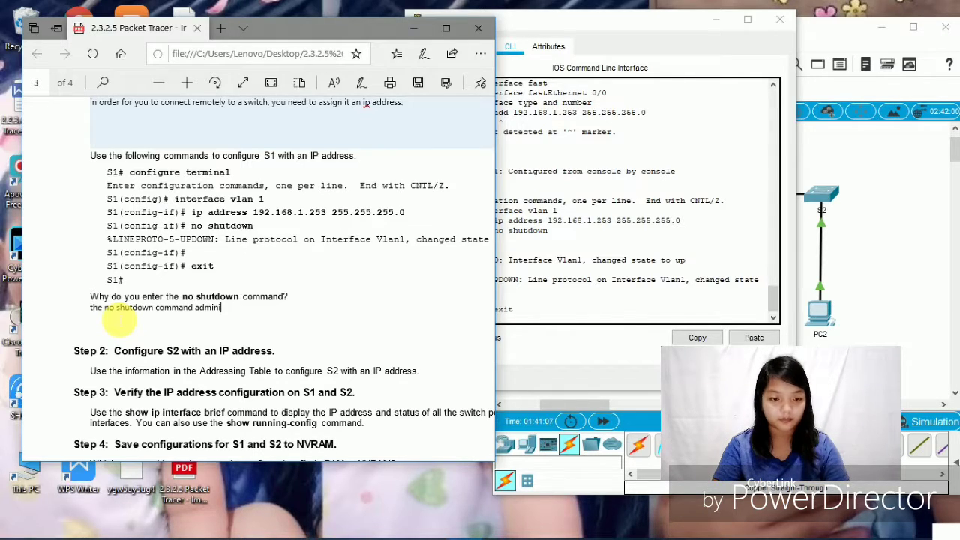
text(s)
text(tr)
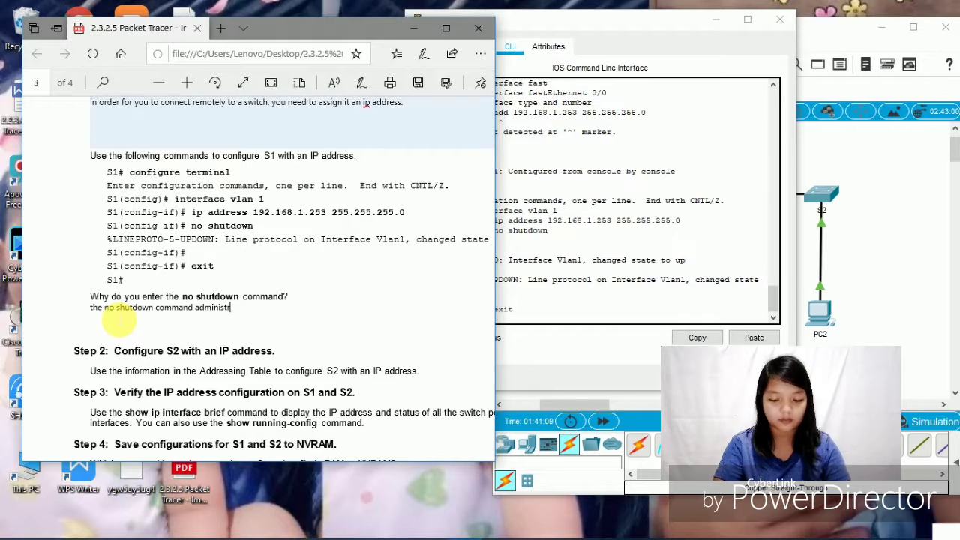
text(atively)
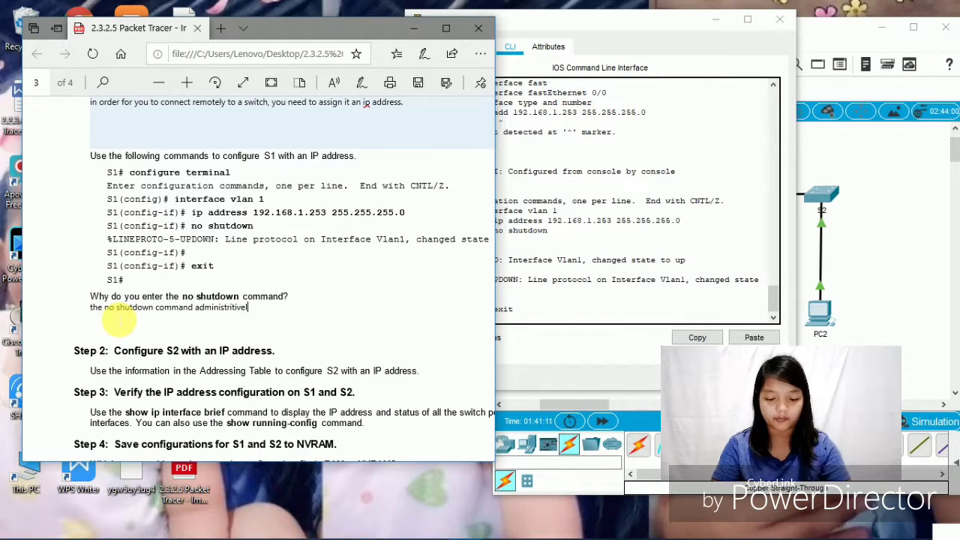
text( enab)
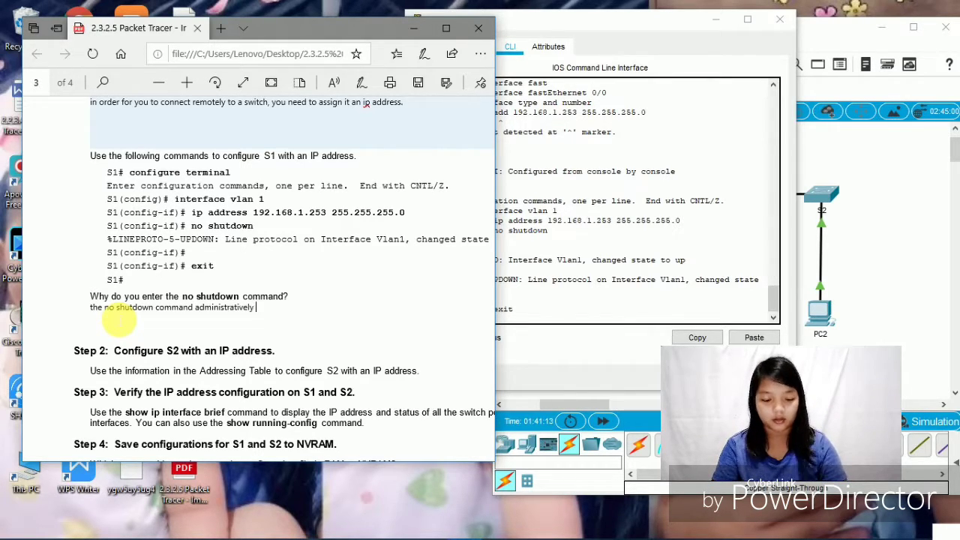
text(l)
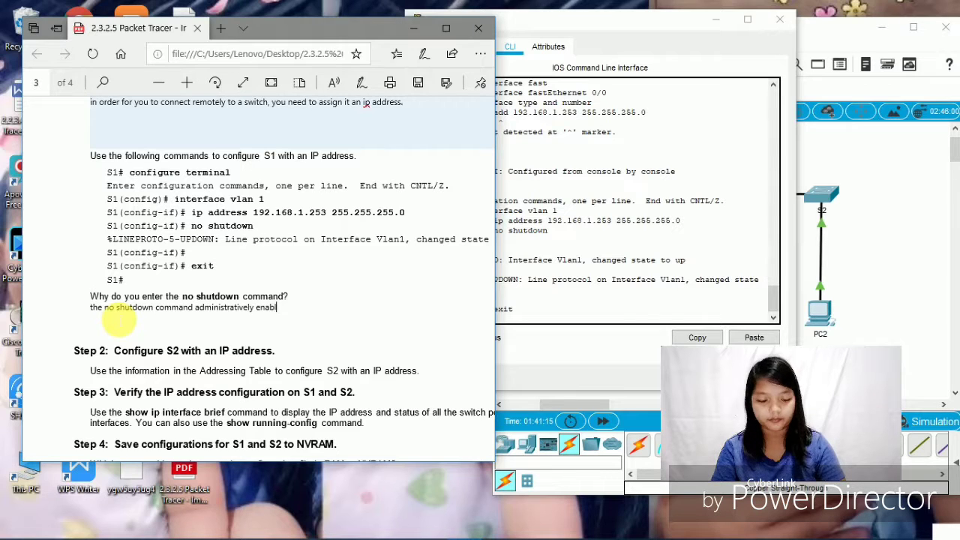
text(es th)
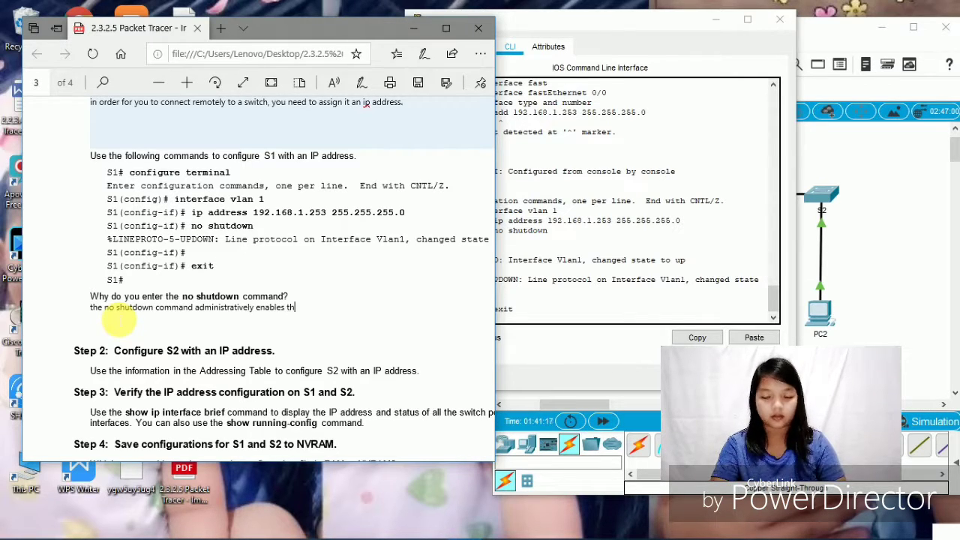
text(e int)
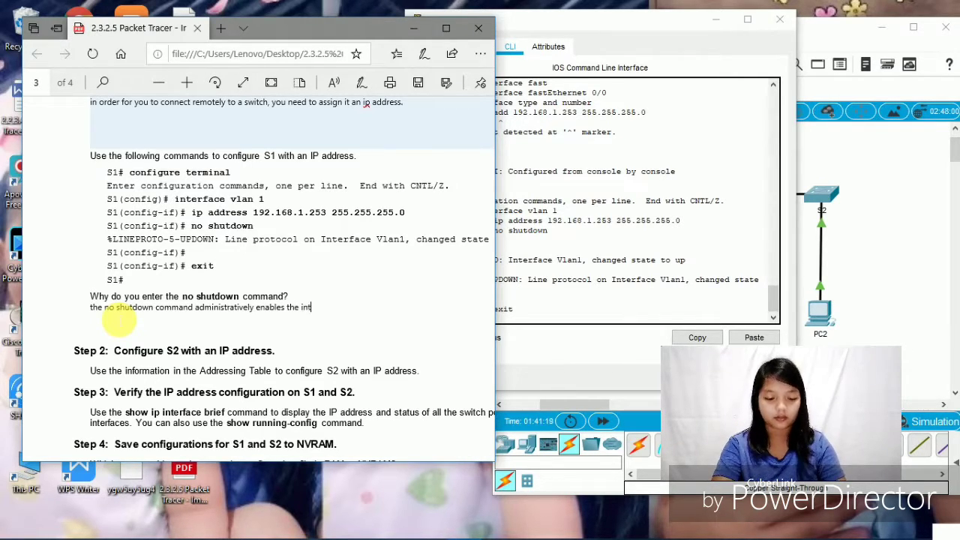
text(erface)
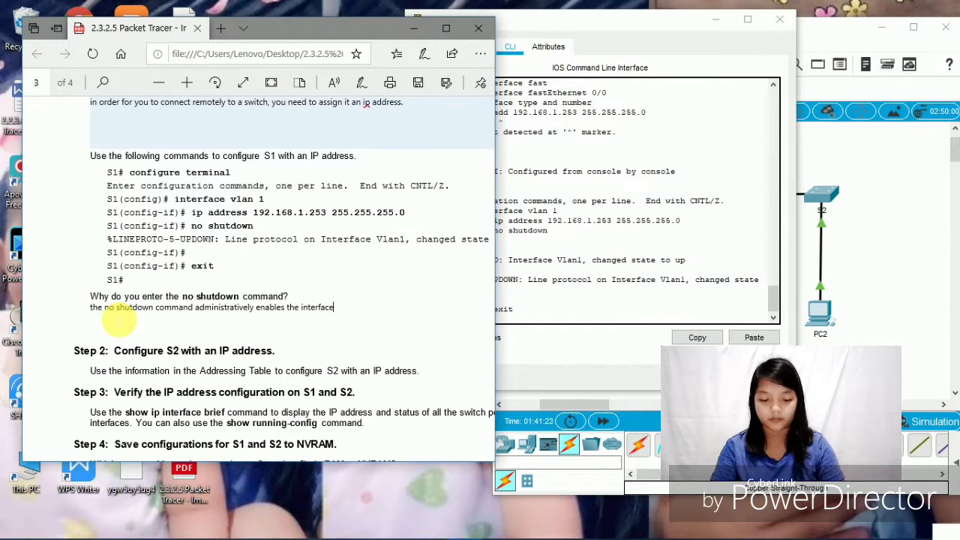
text( to a)
text(n)
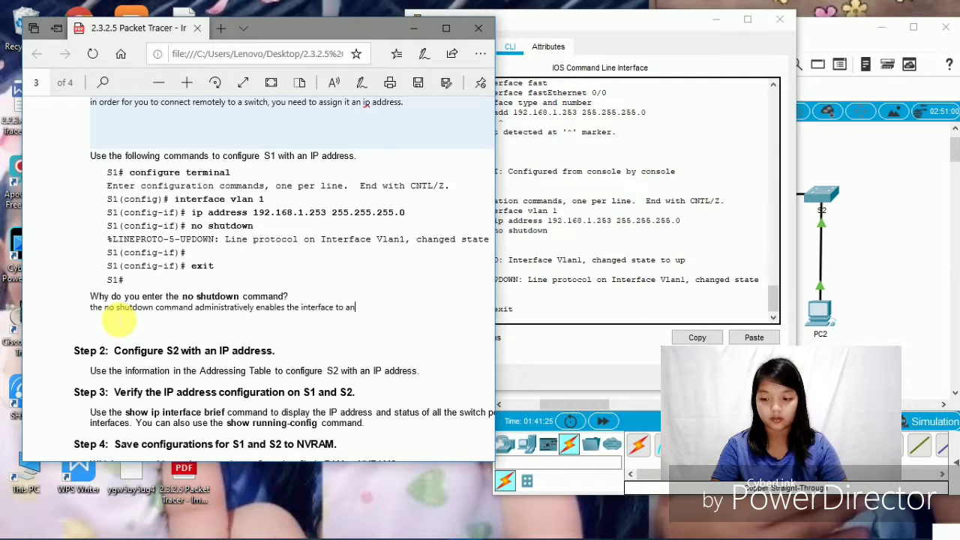
text( active)
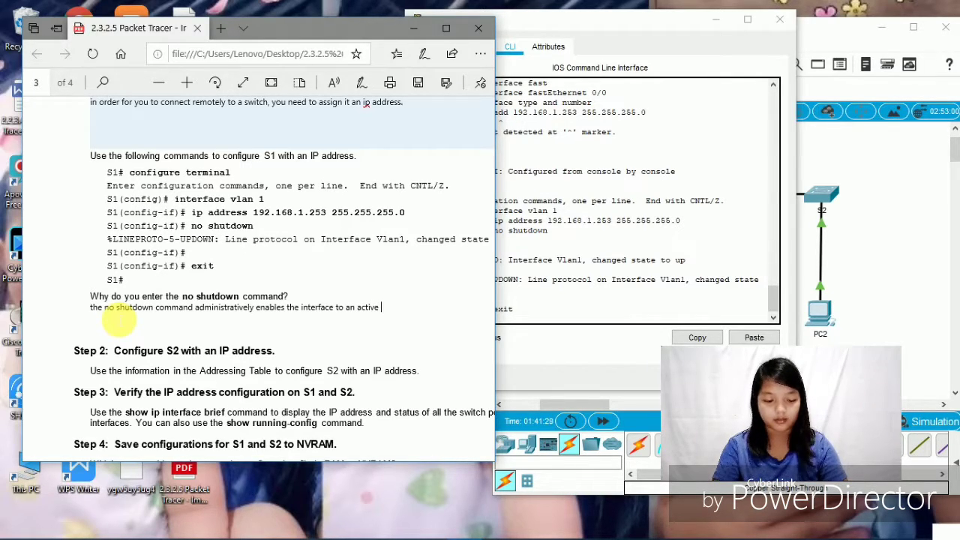
text( sta)
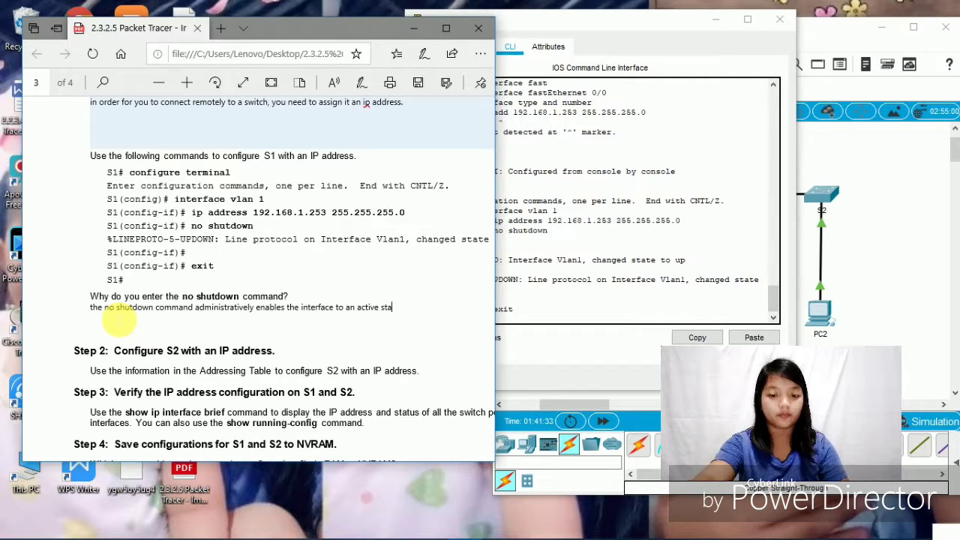
text(te)
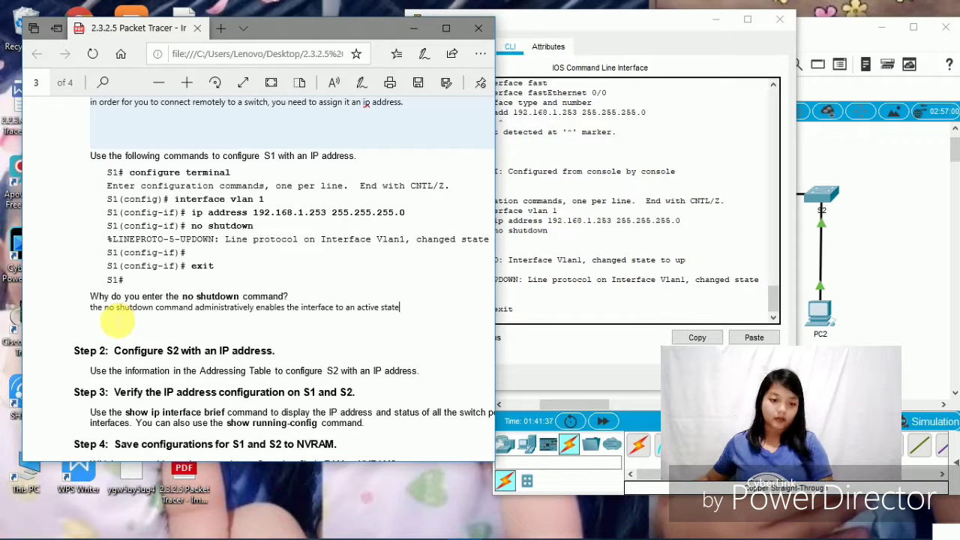
scroll(217, 341, down, 2)
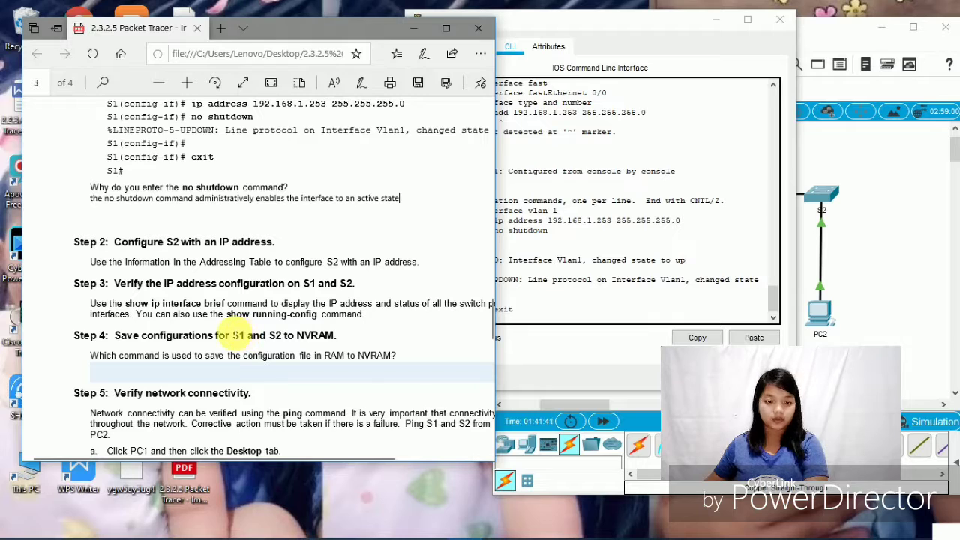
- Answer the Step 4 save question in the PDF with 'copy run start'
scroll(233, 335, down, 1)
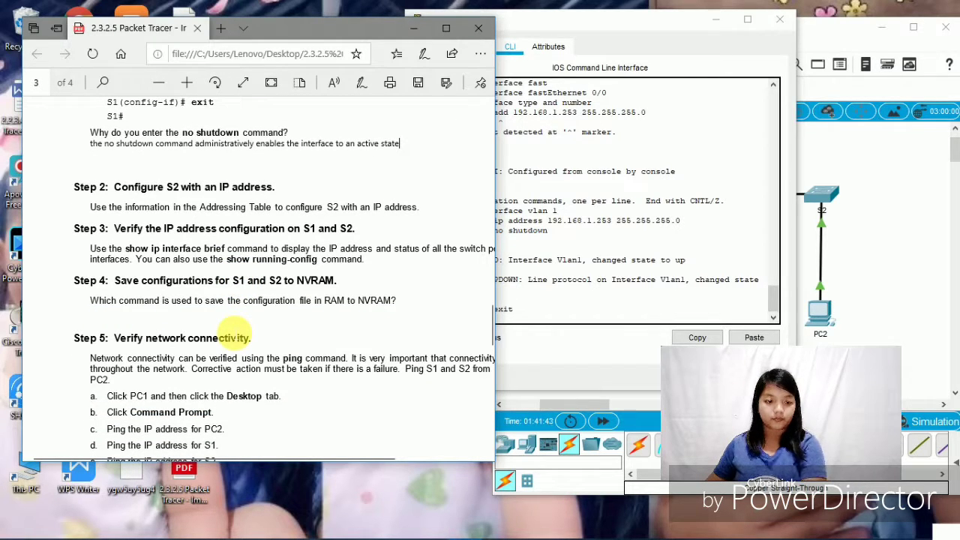
scroll(232, 335, down, 1)
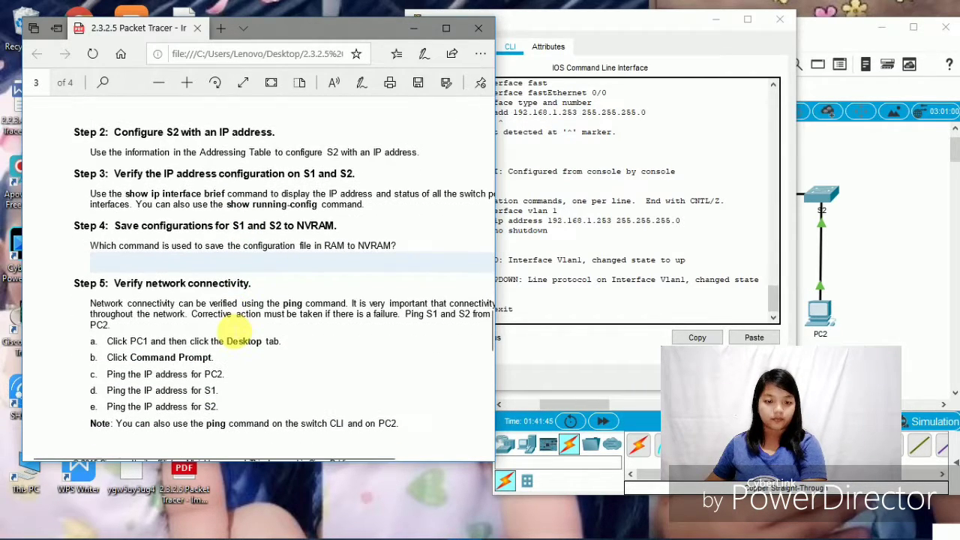
scroll(233, 335, down, 1)
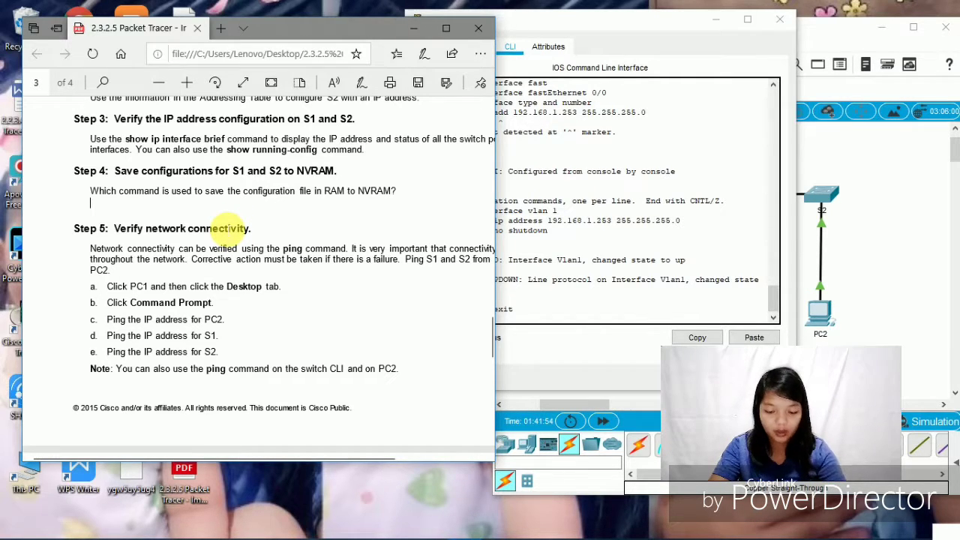
text(copy )
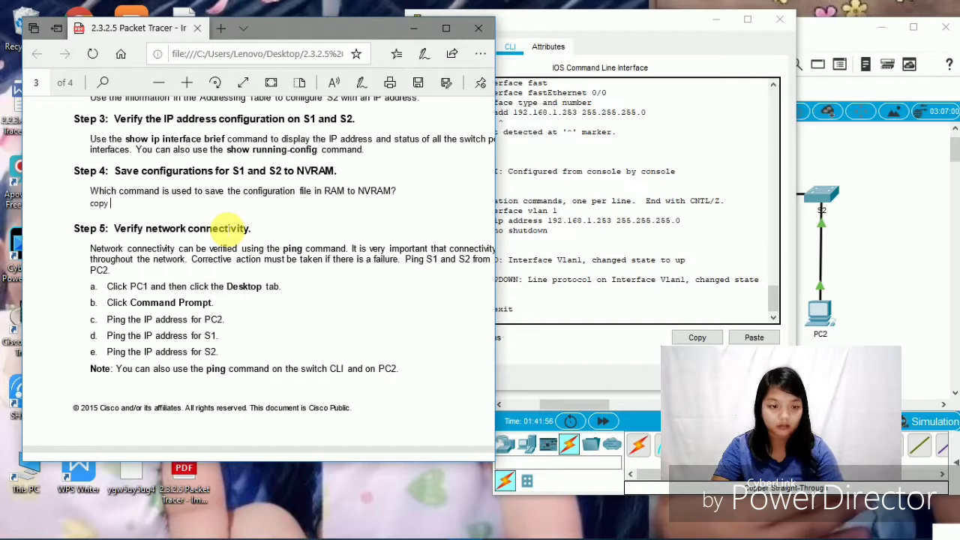
text(run)
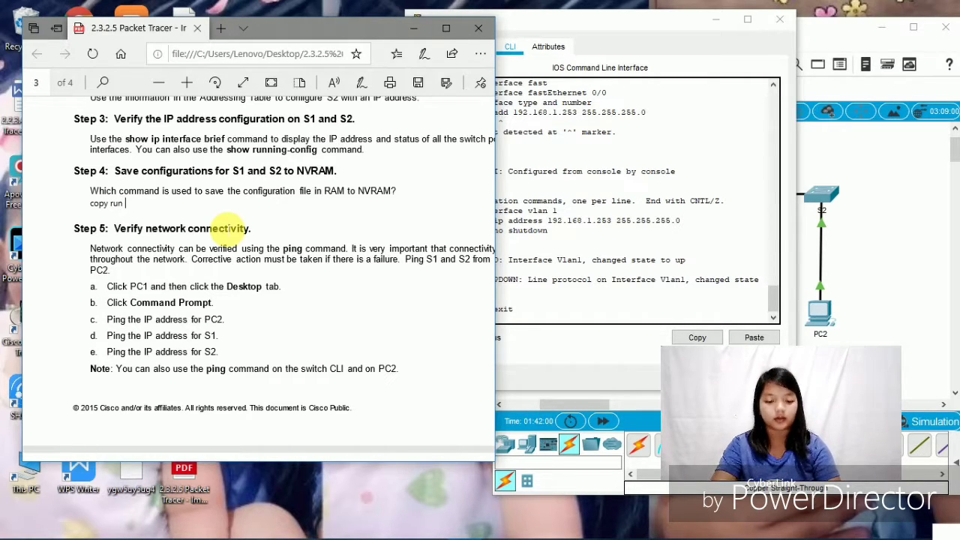
text( sa)
key(BackSpace)
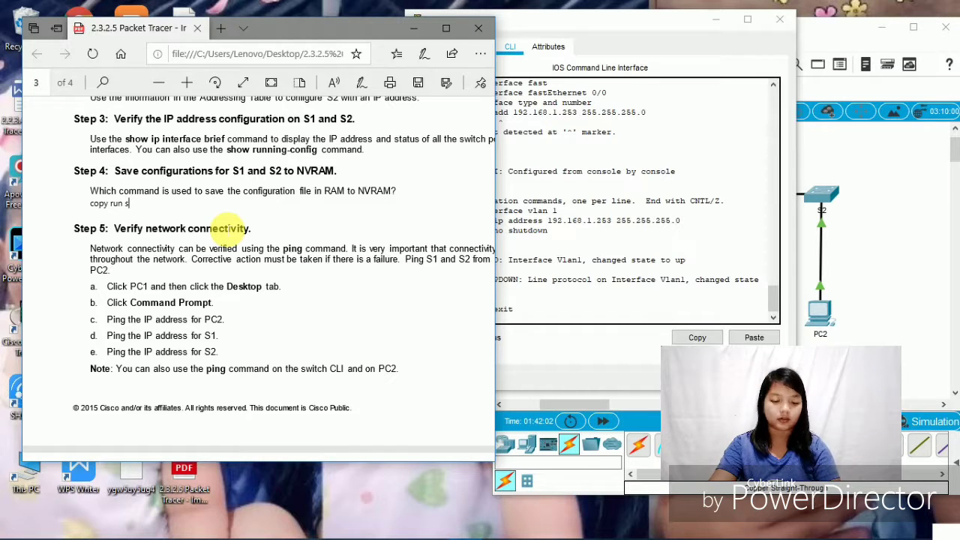
text(tart)
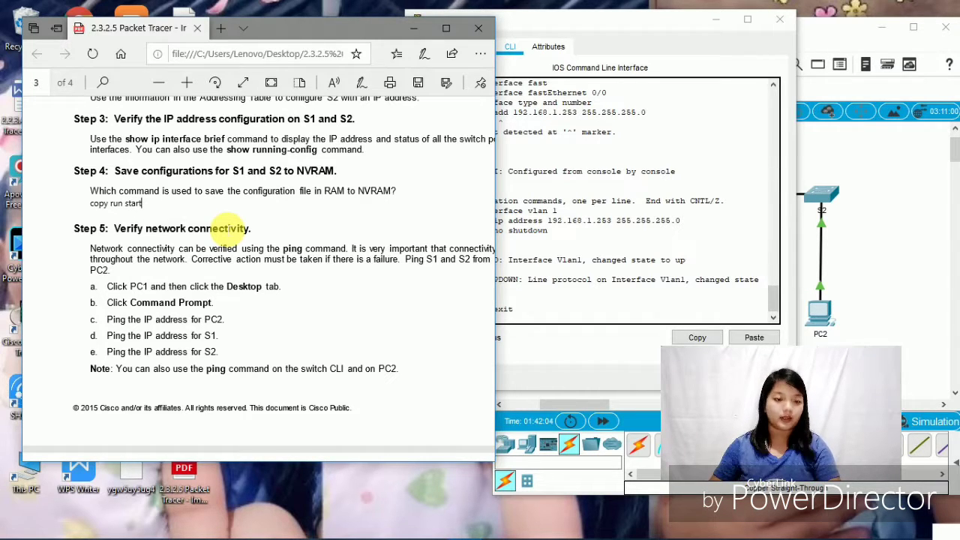
scroll(225, 274, down, 1)
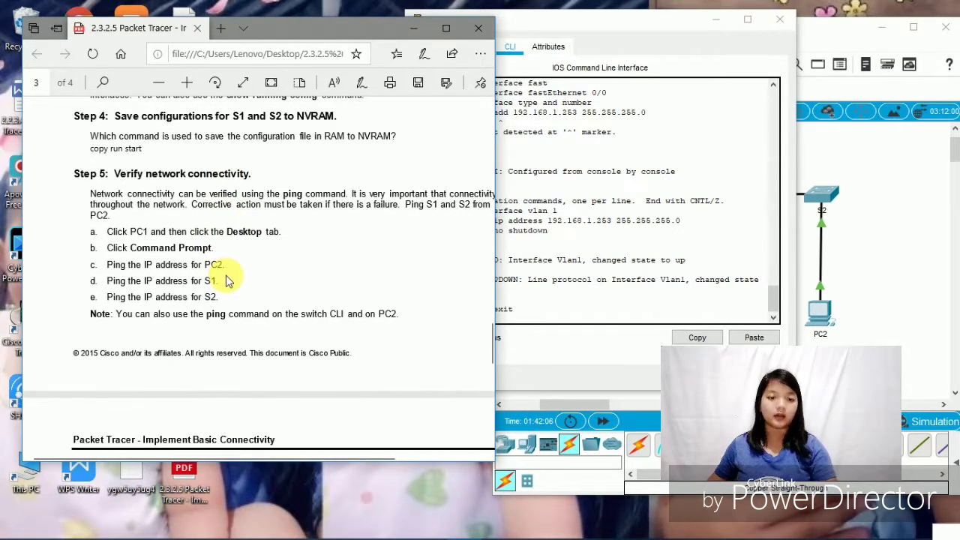
scroll(229, 281, down, 2)
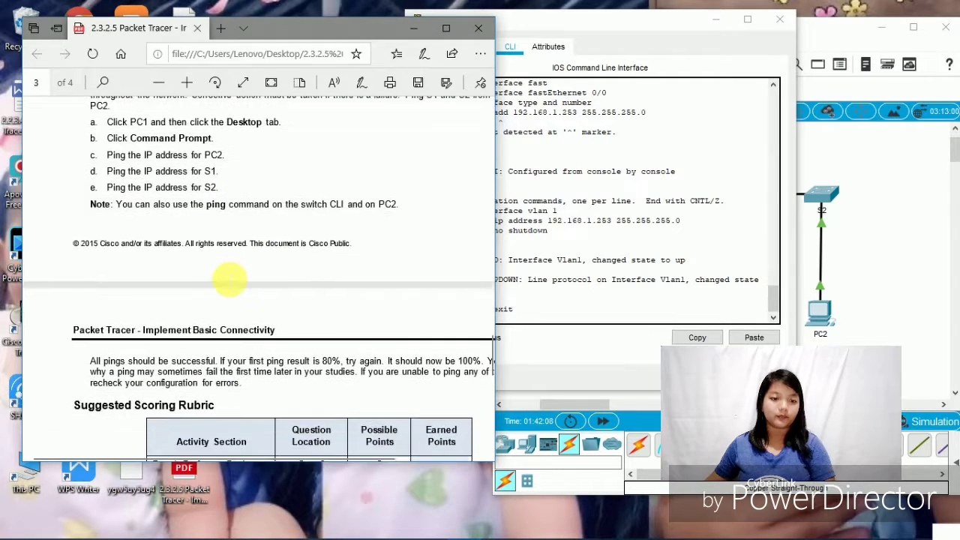
scroll(229, 280, up, 1)
scroll(231, 282, up, 2)
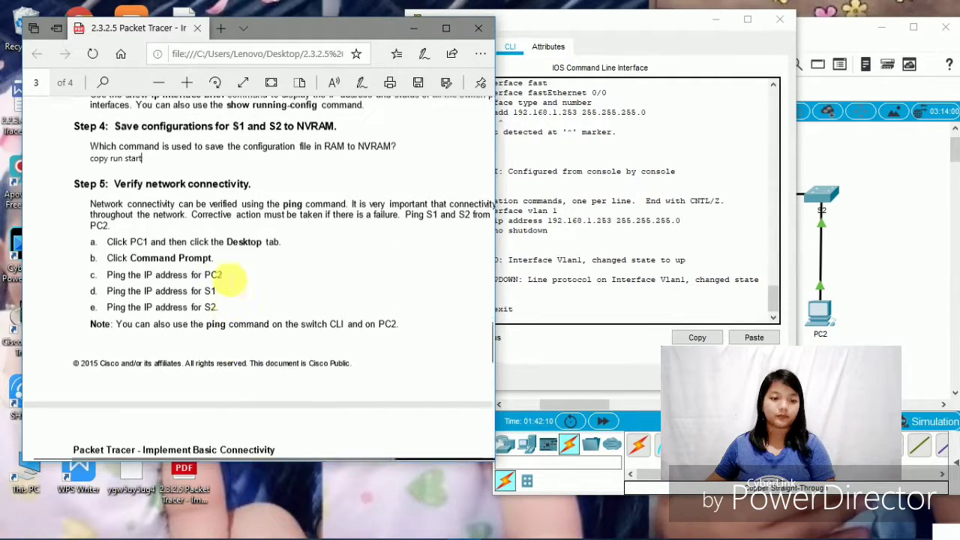
scroll(230, 282, down, 1)
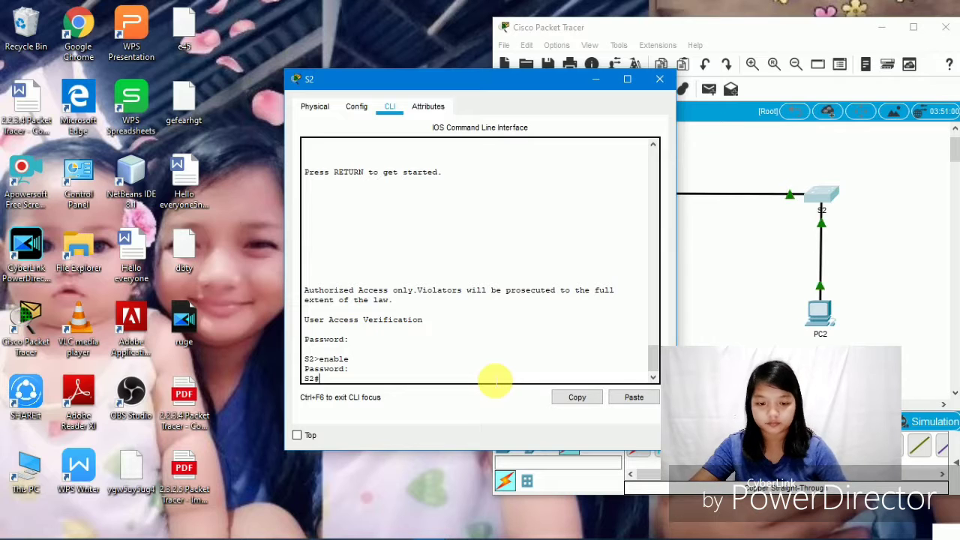
- Enter global configuration mode on S2 with config t, then check the lab instructions PDF
text(config t)
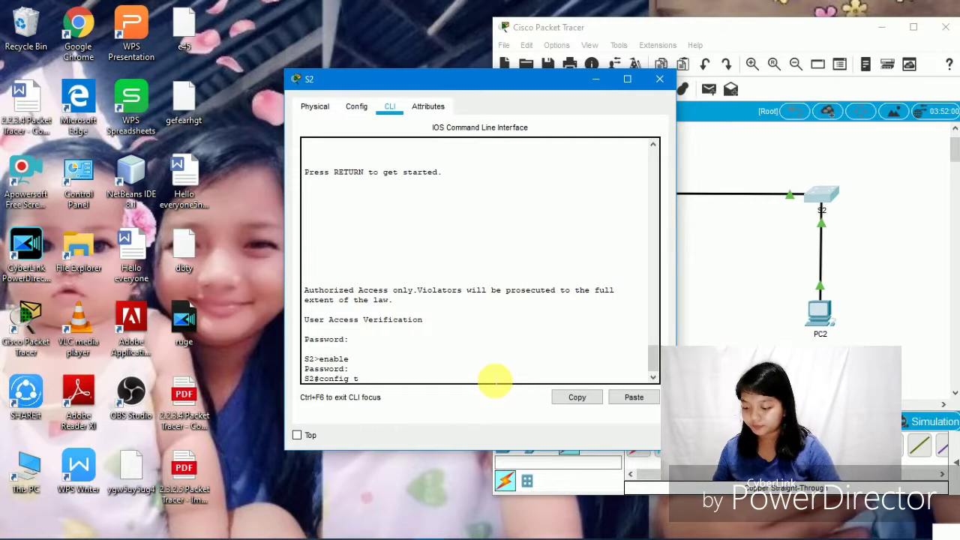
key(Return)
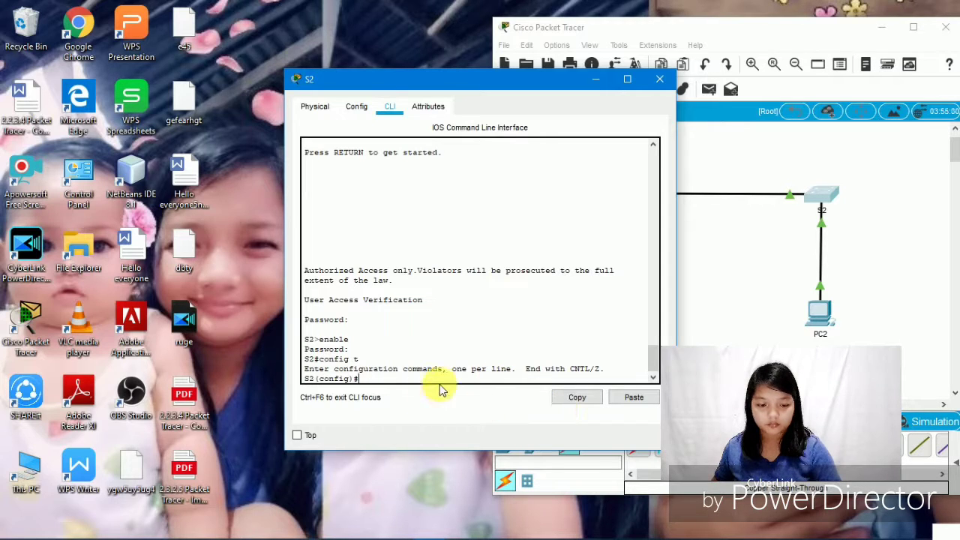
mouse_move(255, 534)
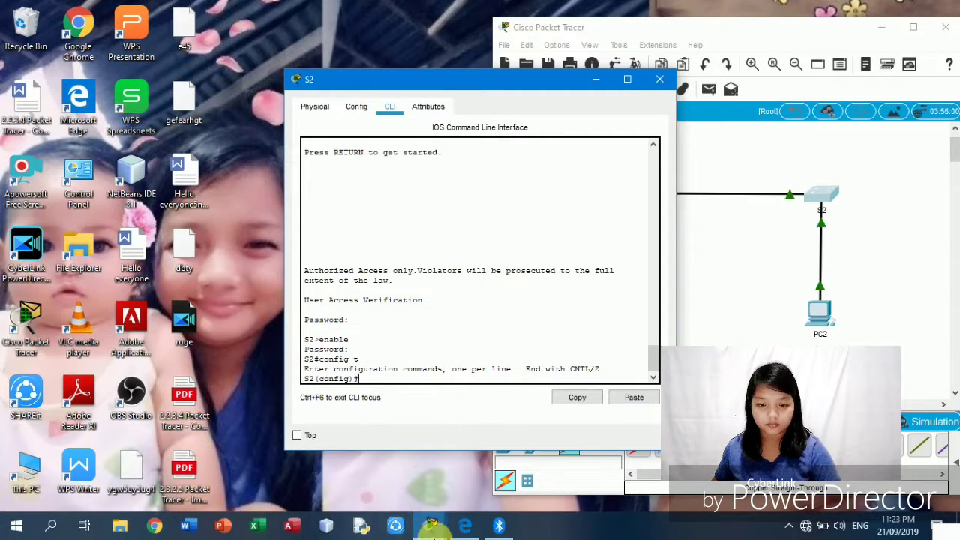
click(429, 526)
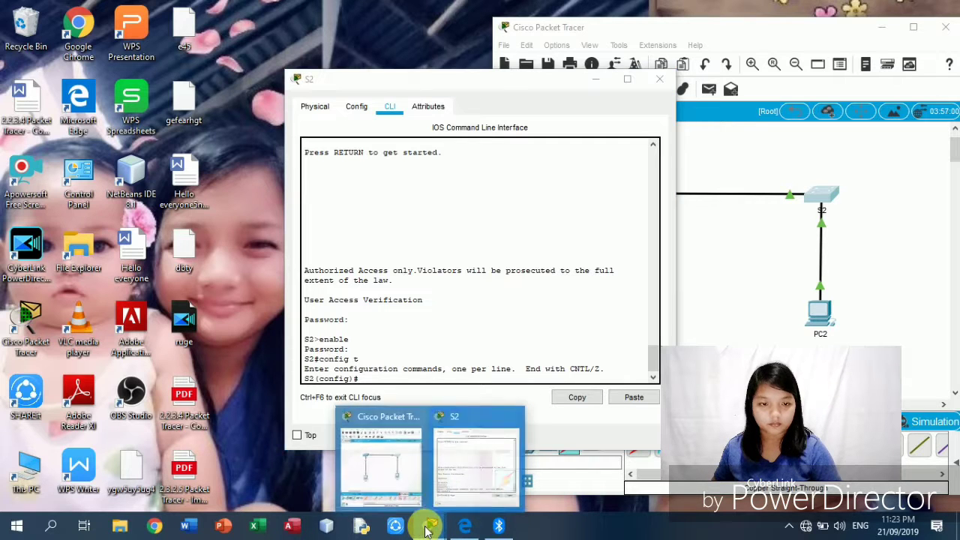
click(465, 525)
scroll(323, 255, up, 10)
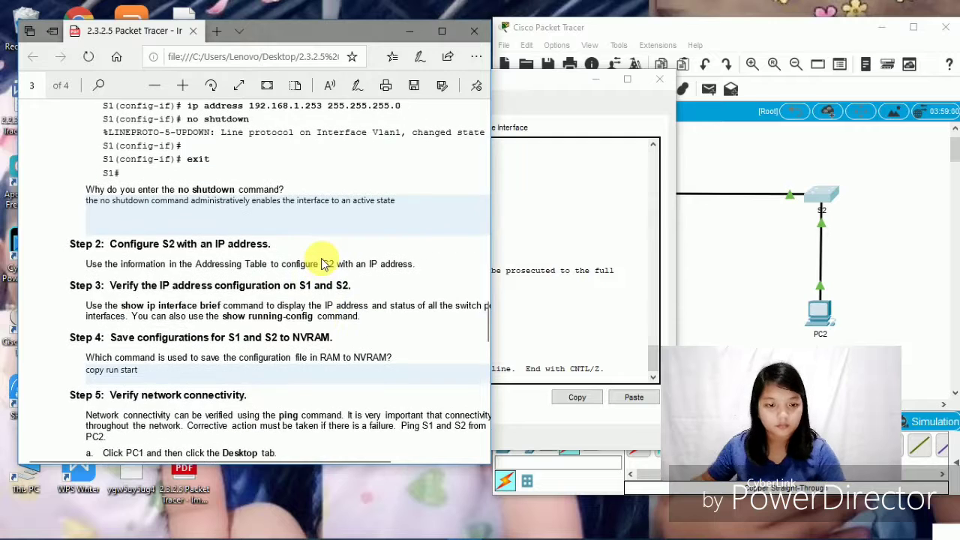
- On S2, enter interface vlan 2 and begin typing ip add 192.168.1
click(553, 79)
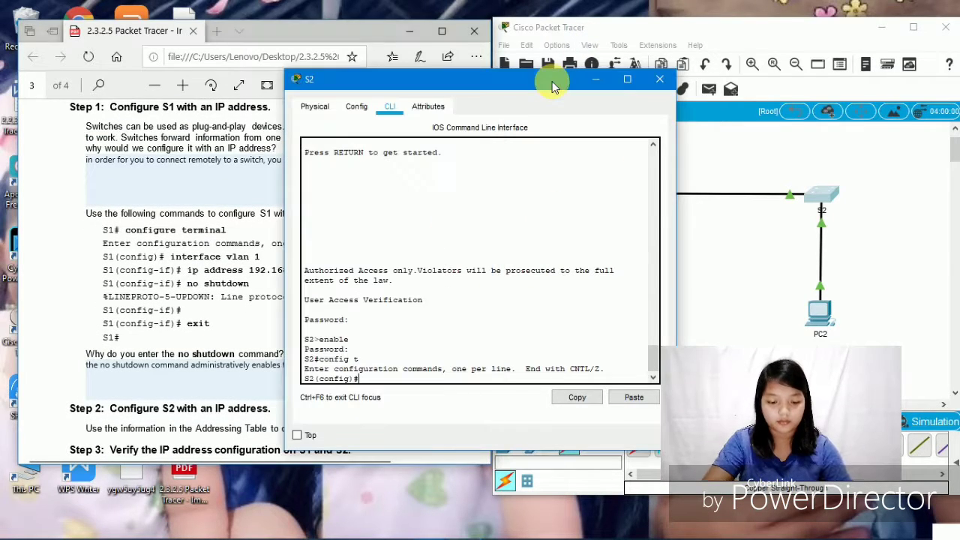
text(i)
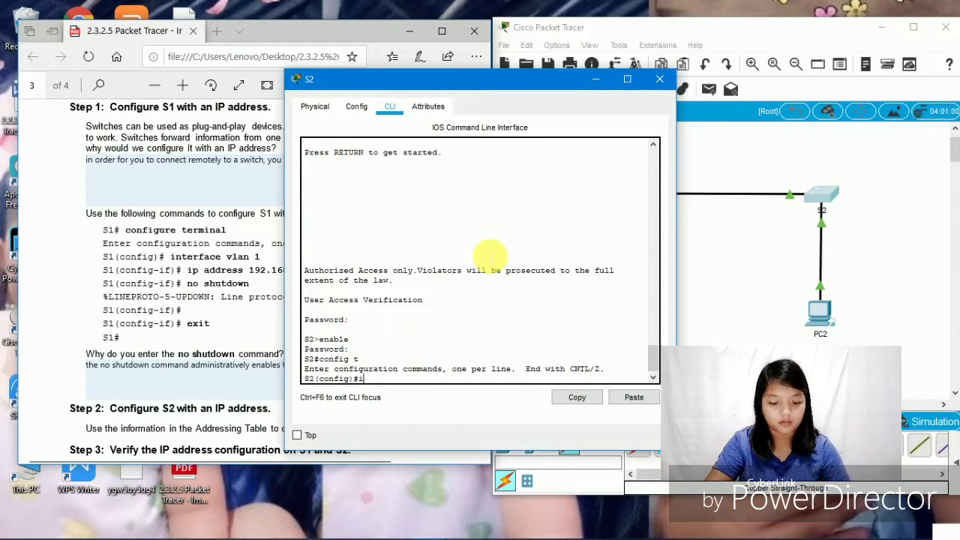
text(nterface)
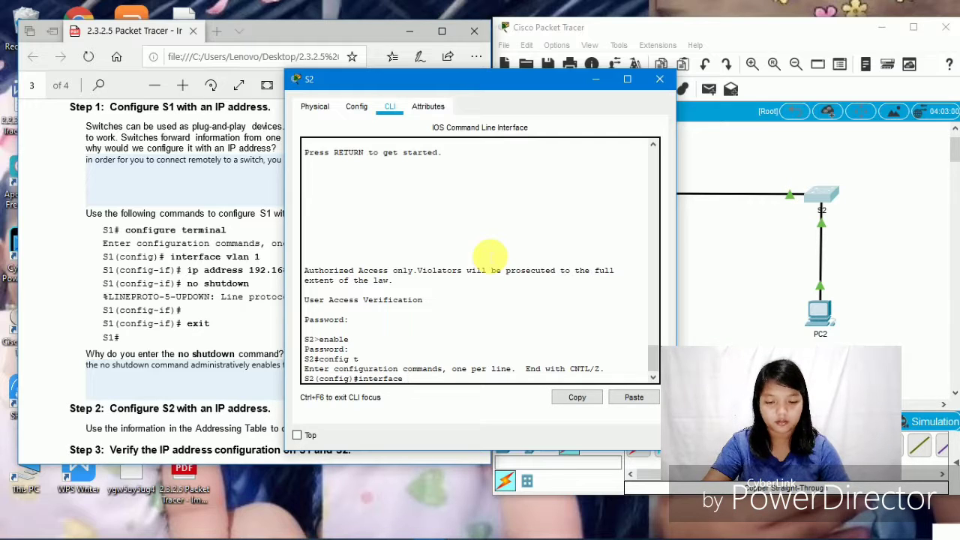
text( v)
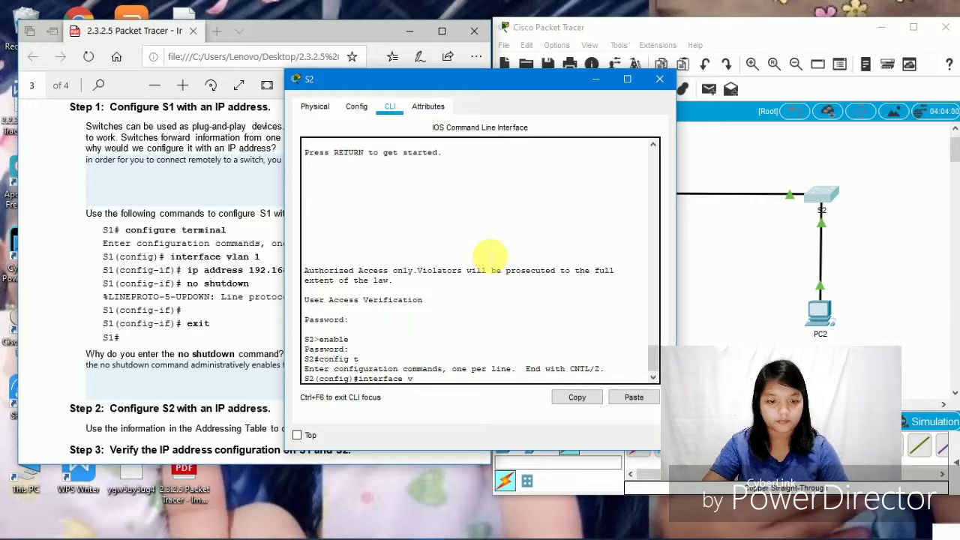
text(lan)
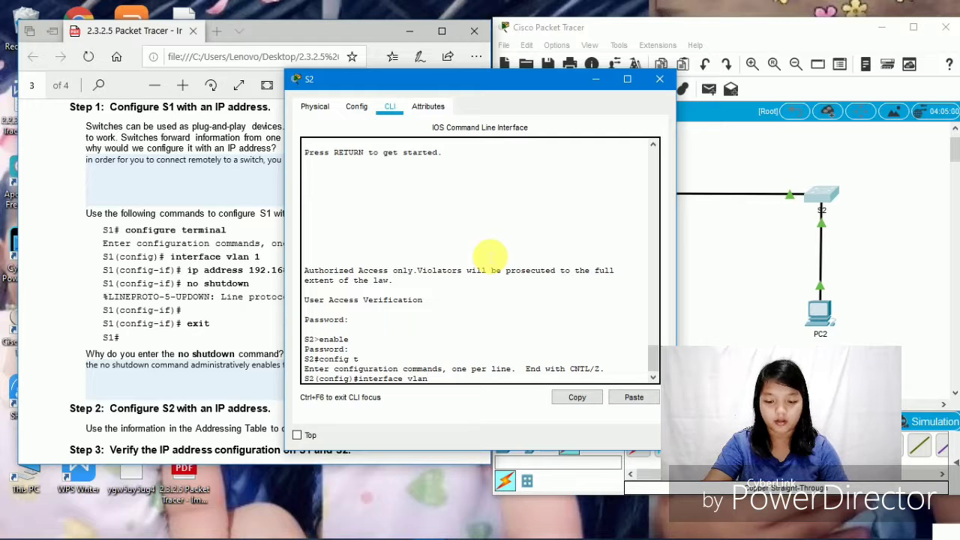
text( 2)
key(Return)
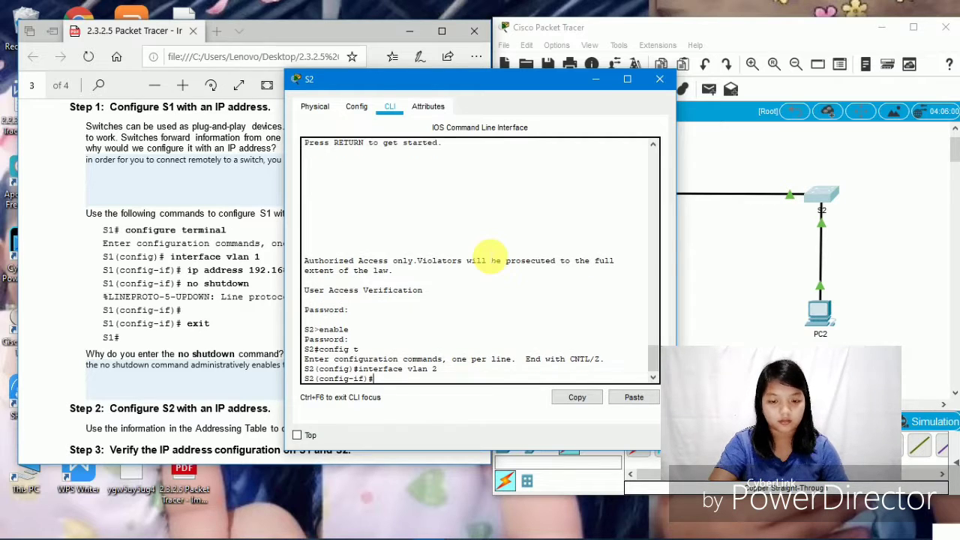
text(ip )
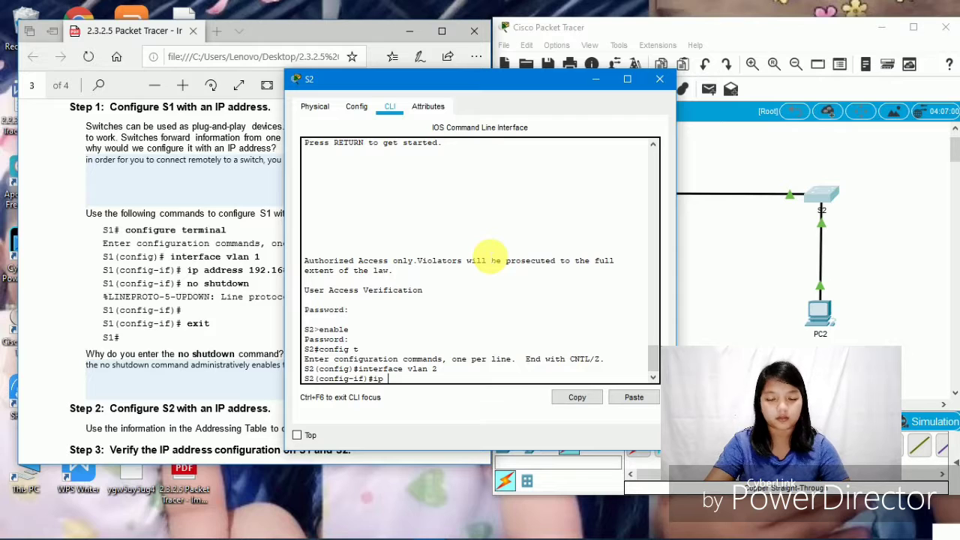
text(add)
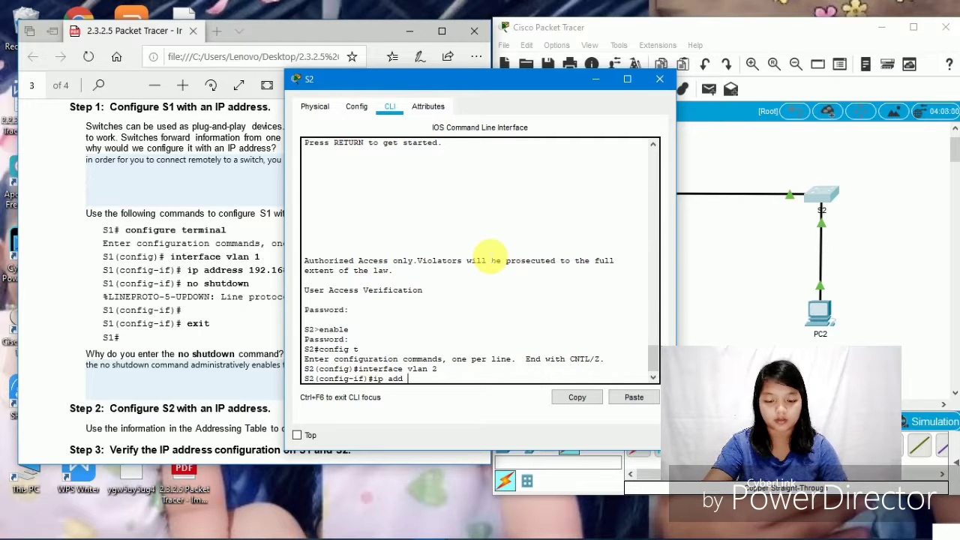
text( 192.)
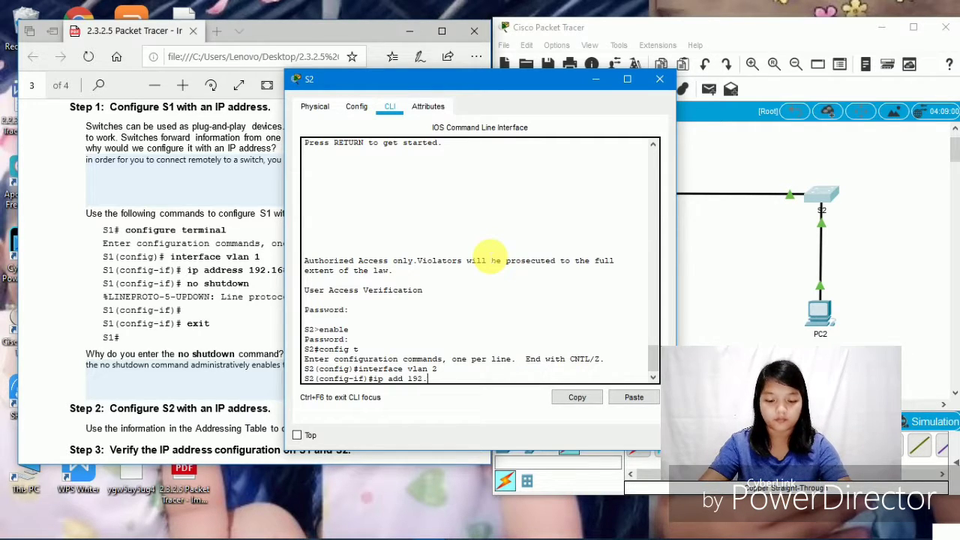
text(16)
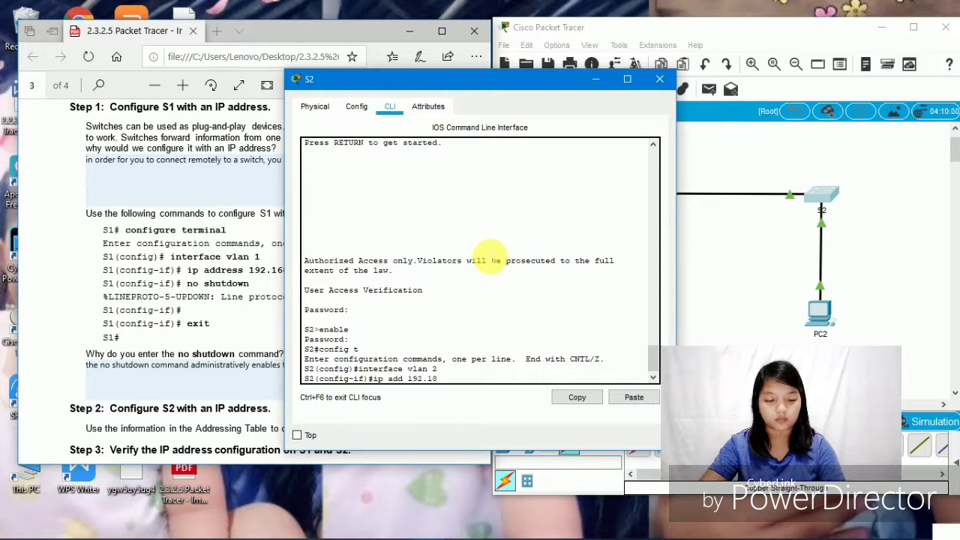
text(8)
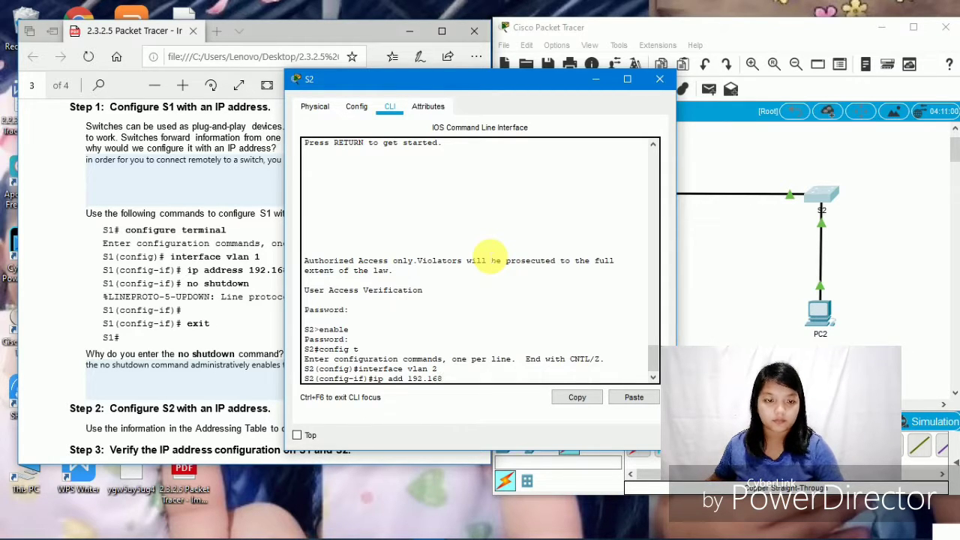
text(.1.)
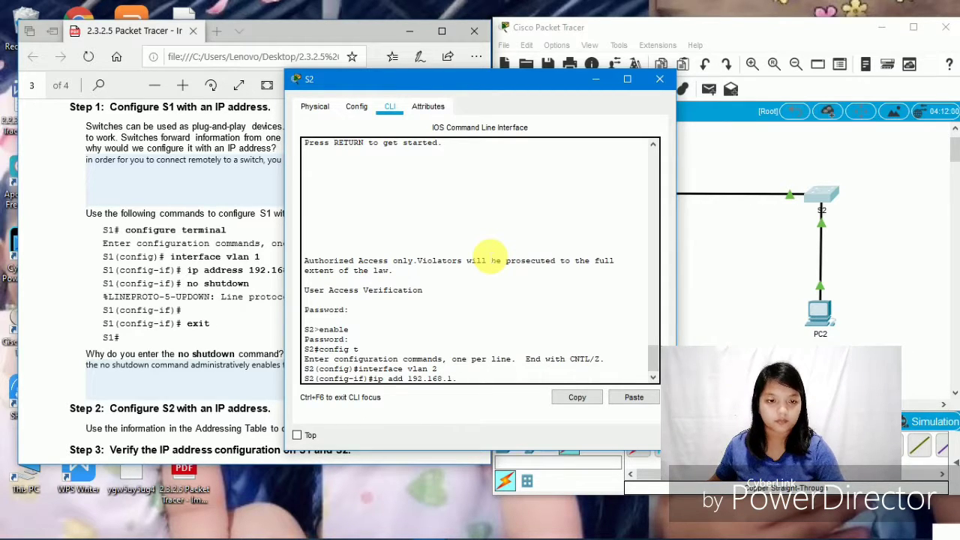
- Assign 192.168.1.254 255.255.255.0 to S2's VLAN 2 interface
scroll(94, 159, up, 20)
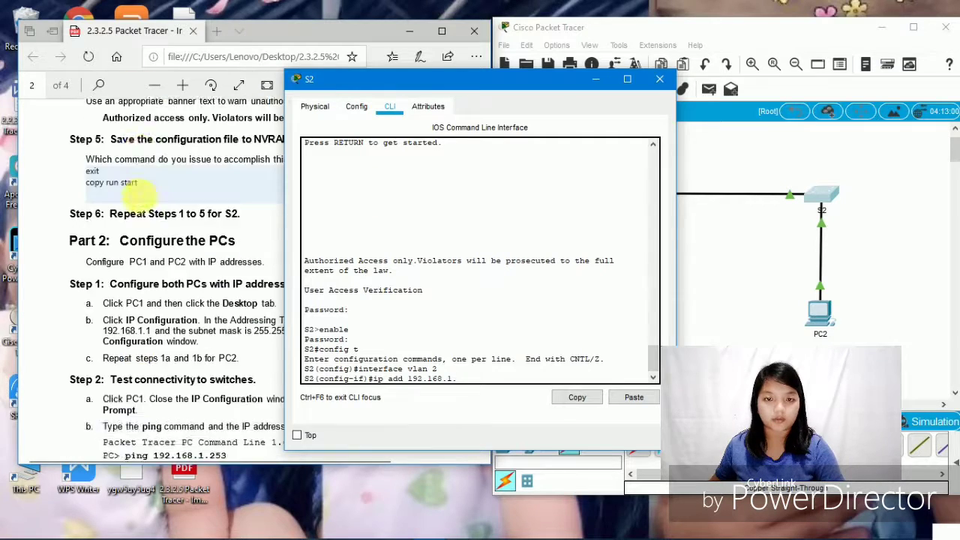
scroll(142, 197, up, 5)
scroll(157, 196, down, 3)
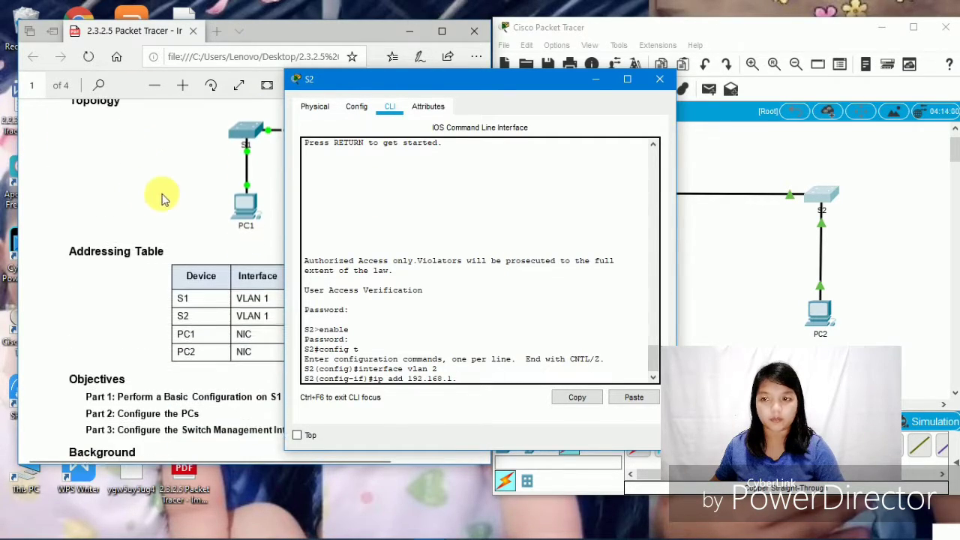
drag(396, 79, 542, 99)
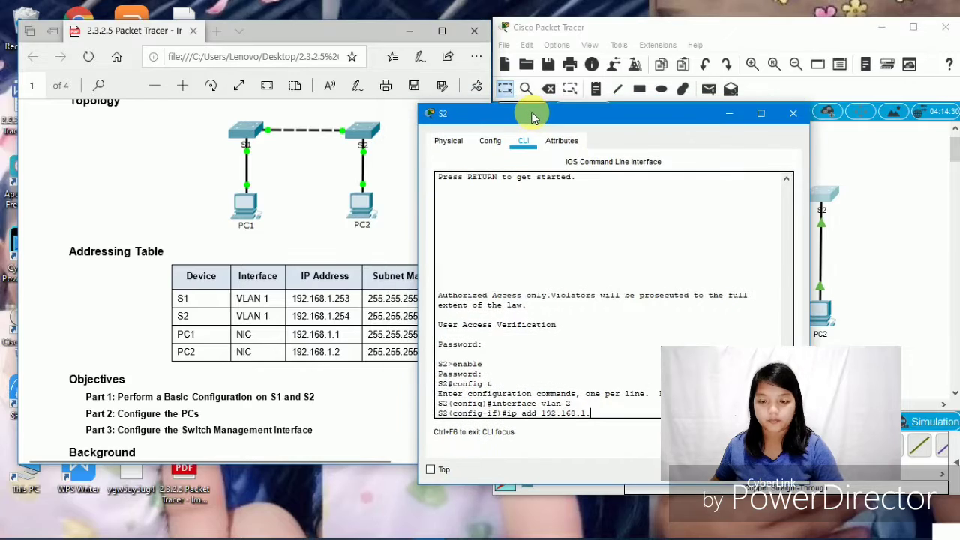
double_click(543, 99)
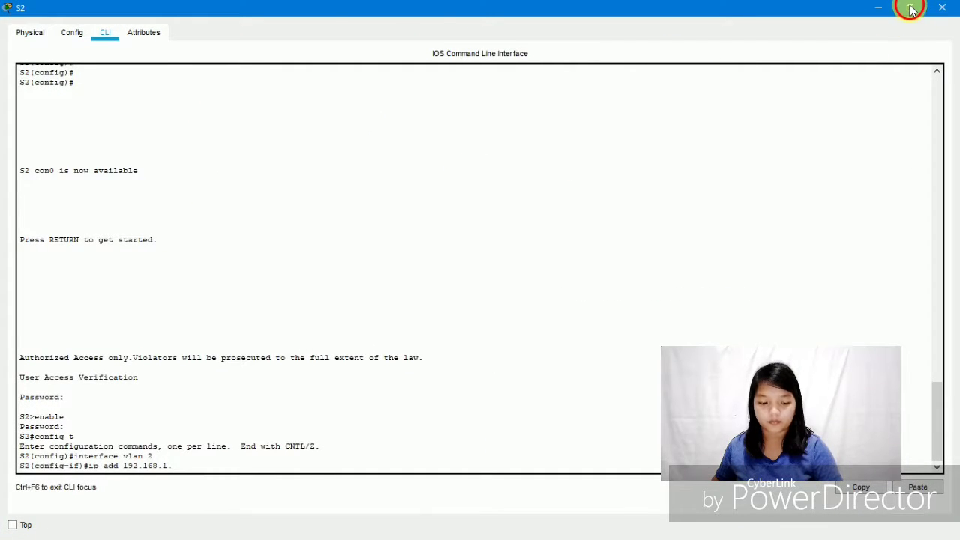
click(909, 7)
key(Return)
text(cisco enable class config t interface vlan 2 ip add 192.168.)
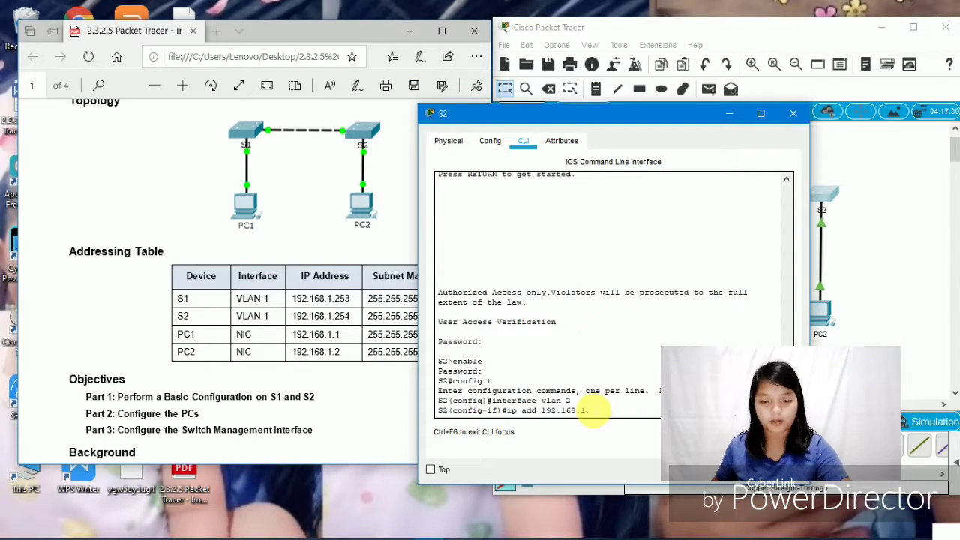
text(1.2)
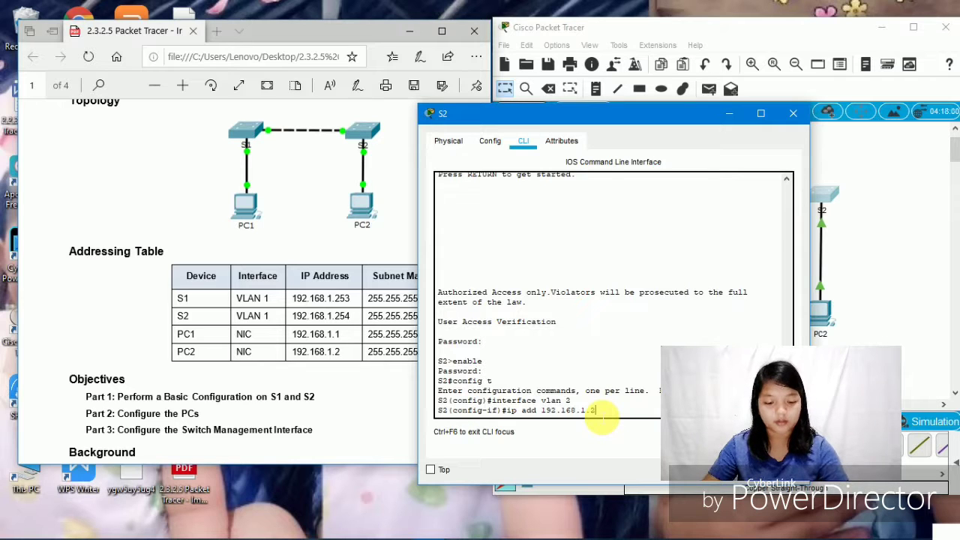
text(54)
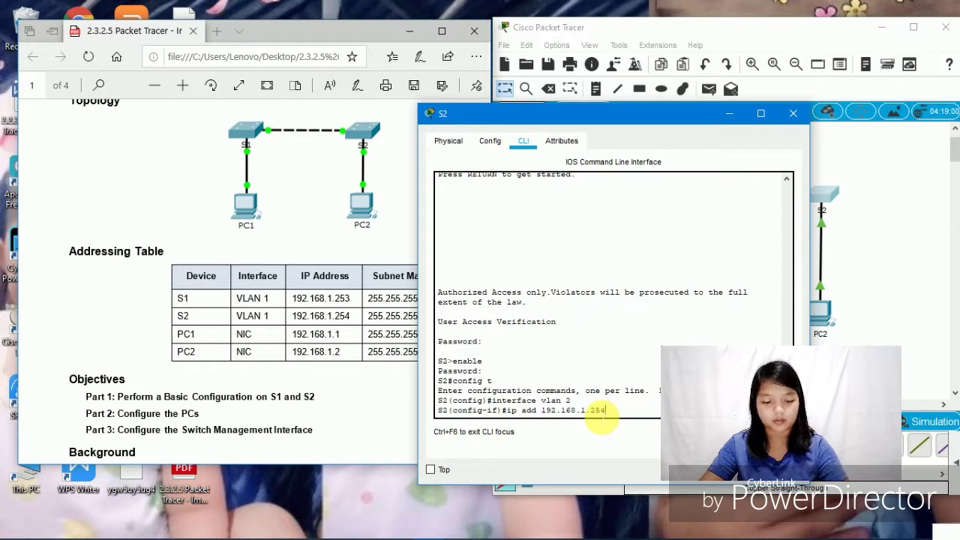
text( 2)
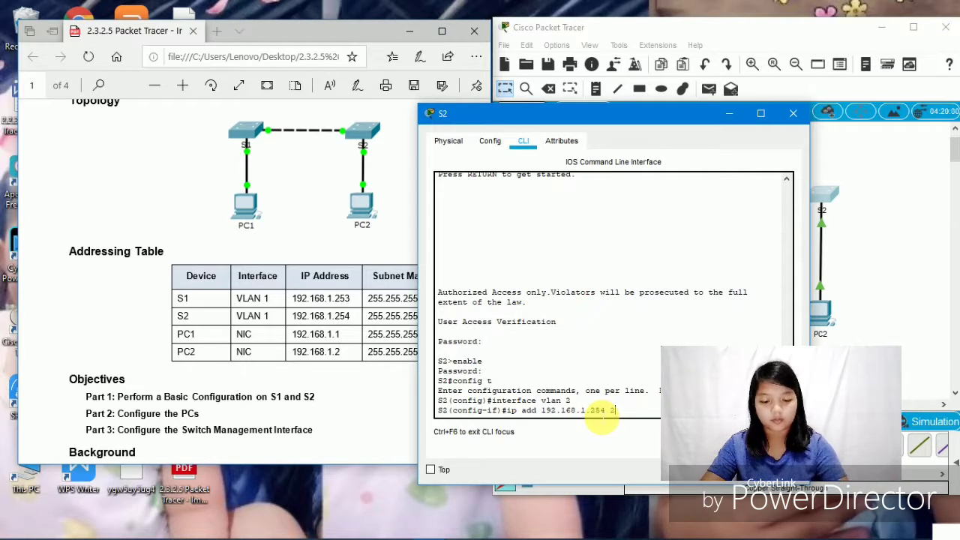
text(55.255)
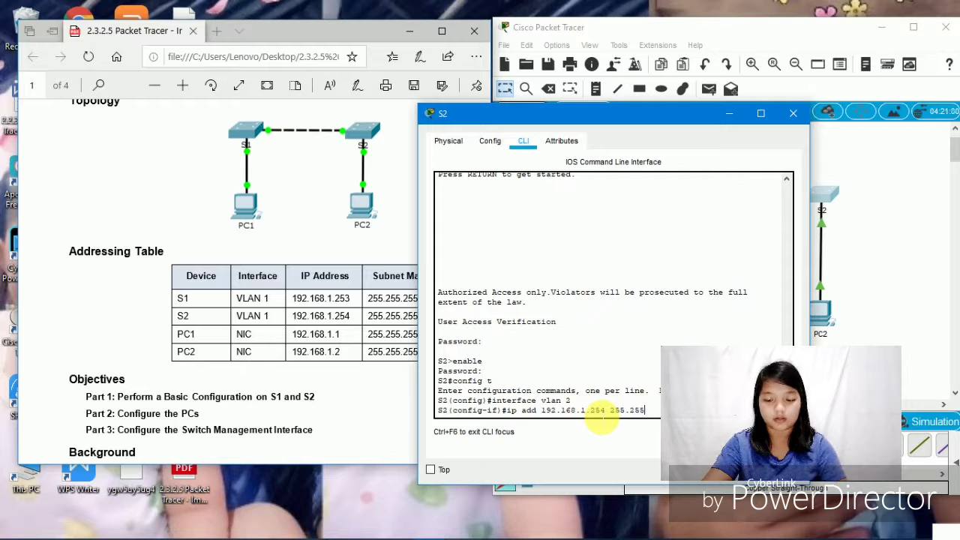
text(.25)
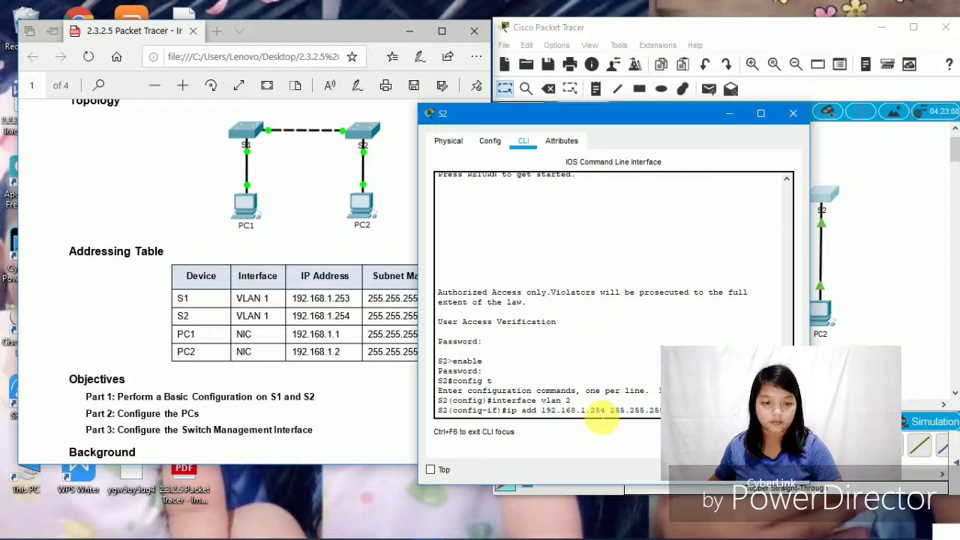
key(Return)
- Enable S2's VLAN 2 interface with no shut
scroll(333, 230, down, 20)
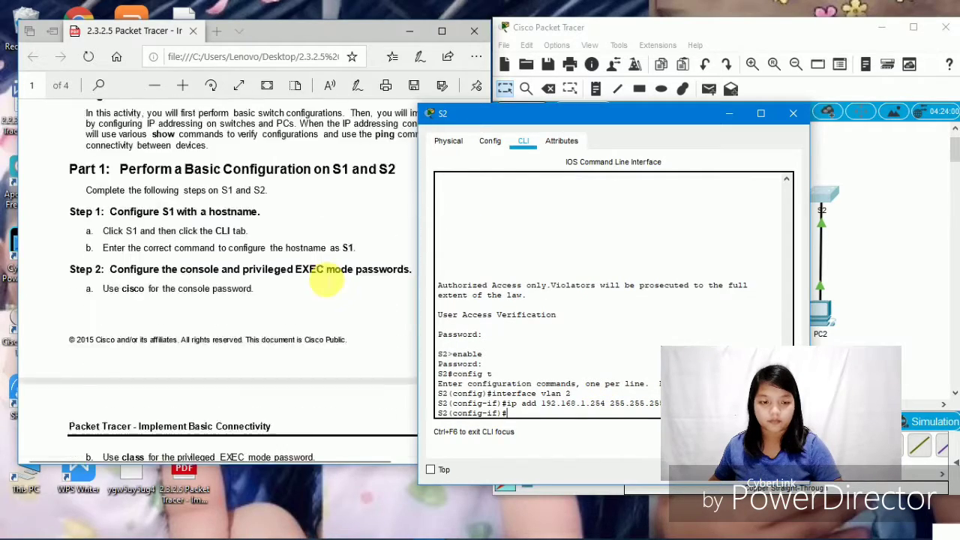
scroll(316, 352, down, 15)
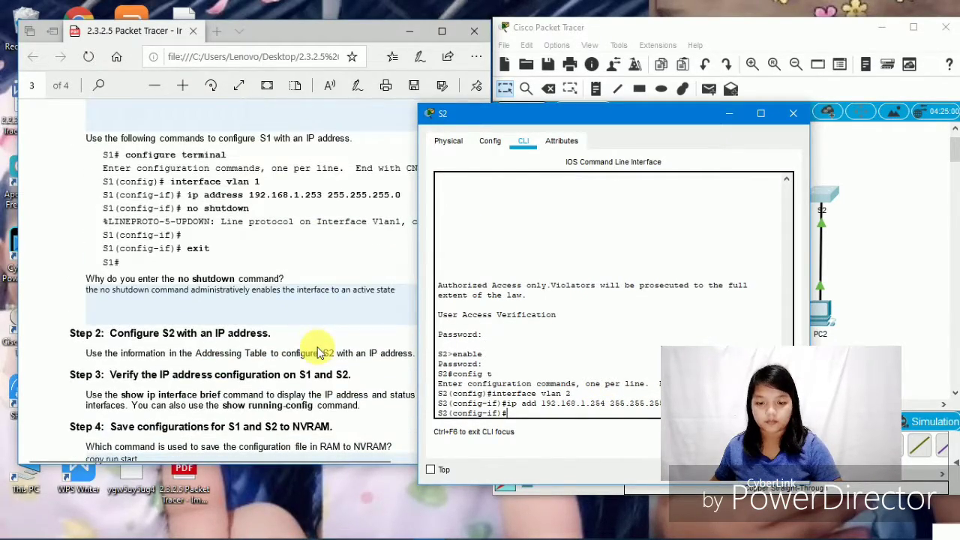
scroll(316, 351, up, 3)
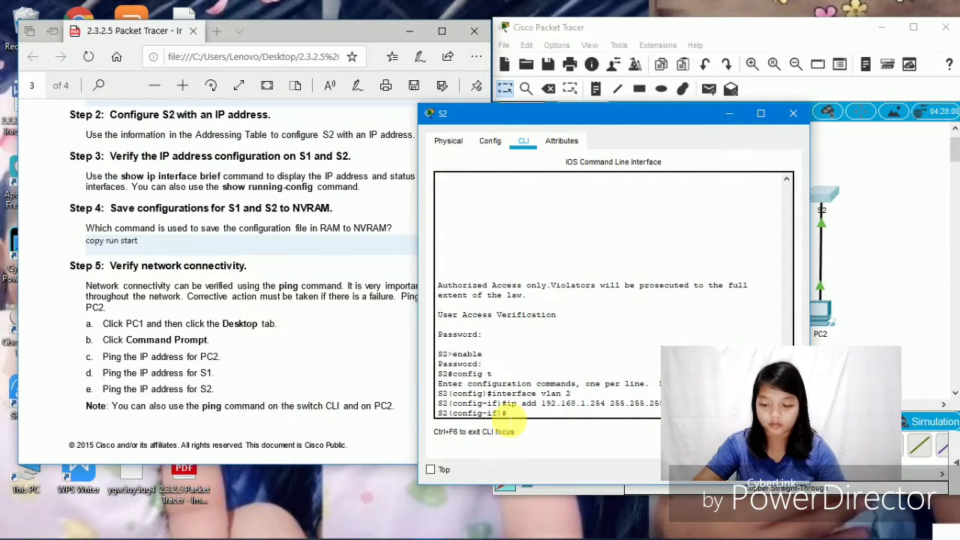
text(shut)
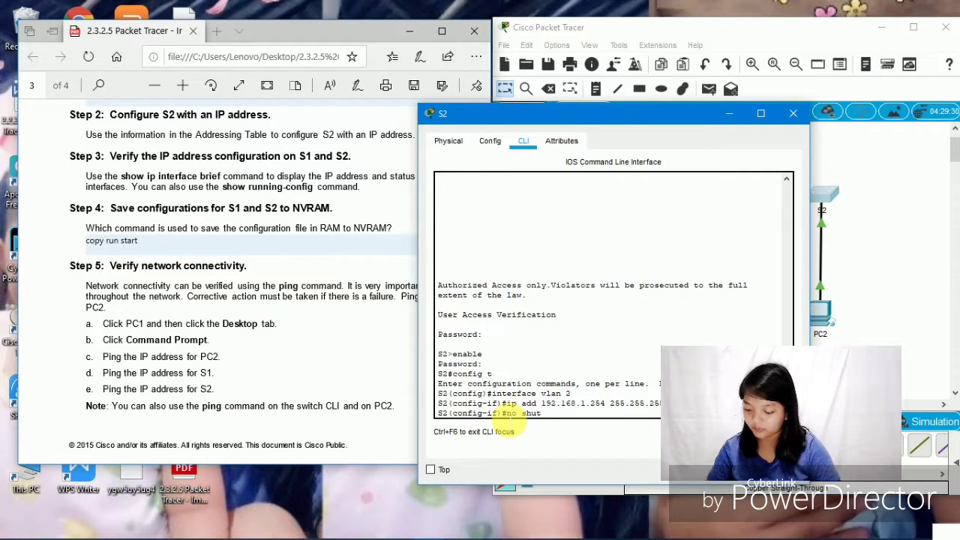
key(Return)
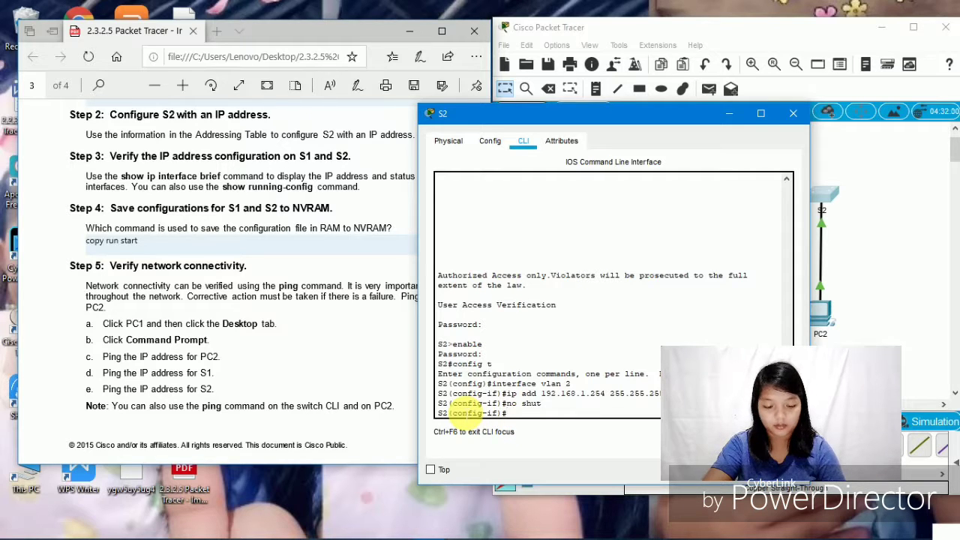
- Exit interface mode, save S2's configuration with do wr, and close the S2 window
key(Return)
key(Return)
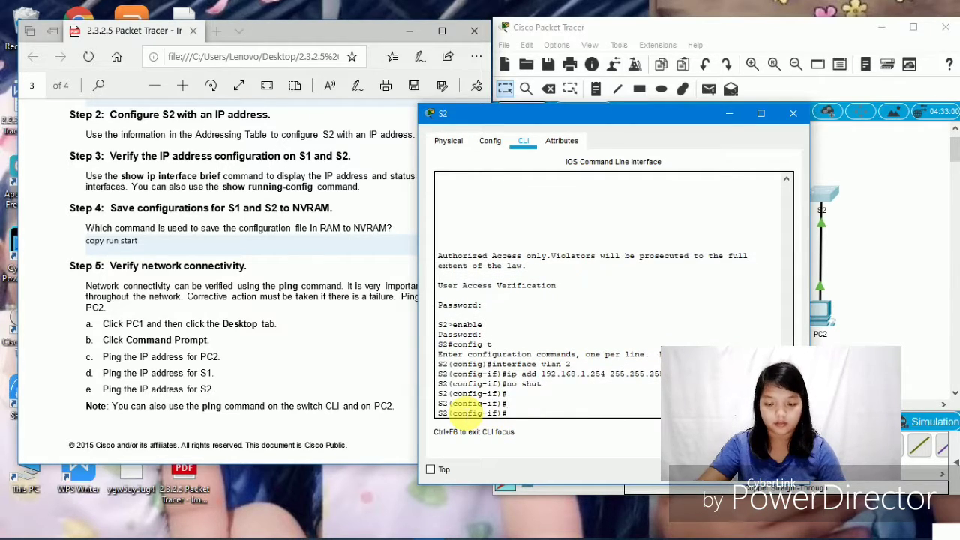
text(ex)
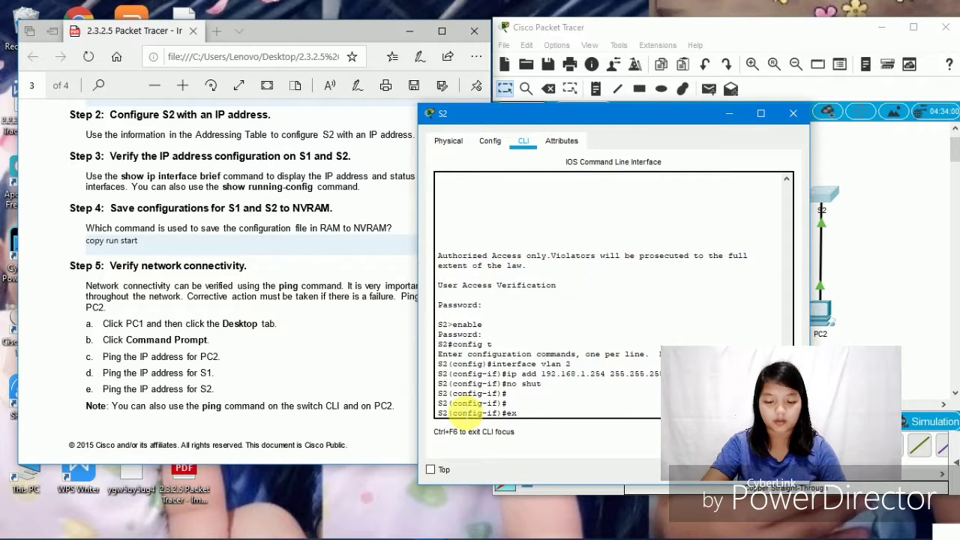
text(it)
key(Return)
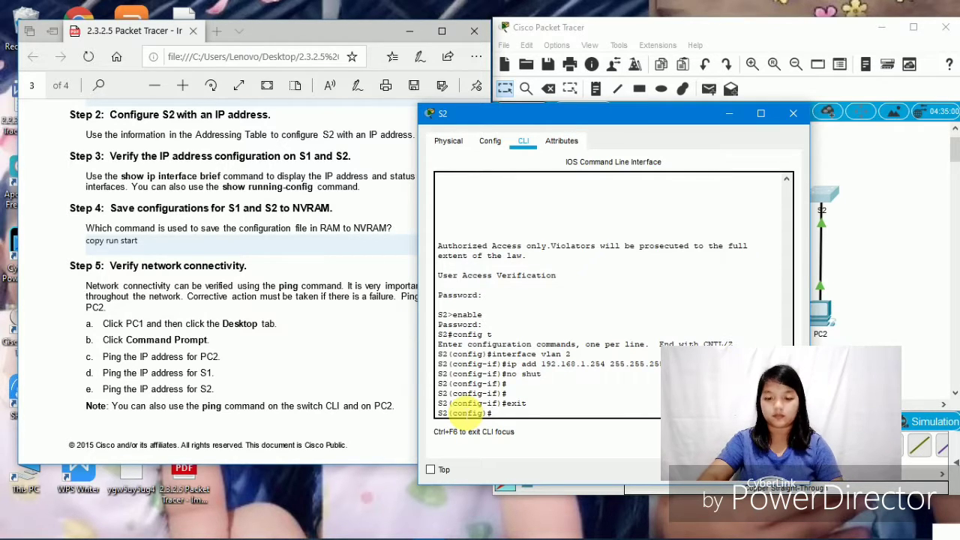
text(do w)
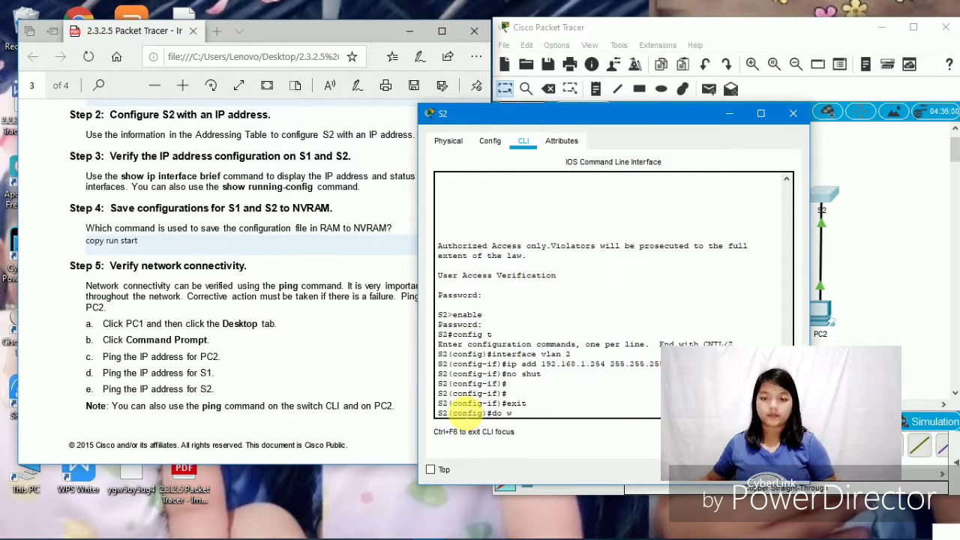
text(r)
key(Return)
key(Return)
key(Return)
key(Return)
key(Return)
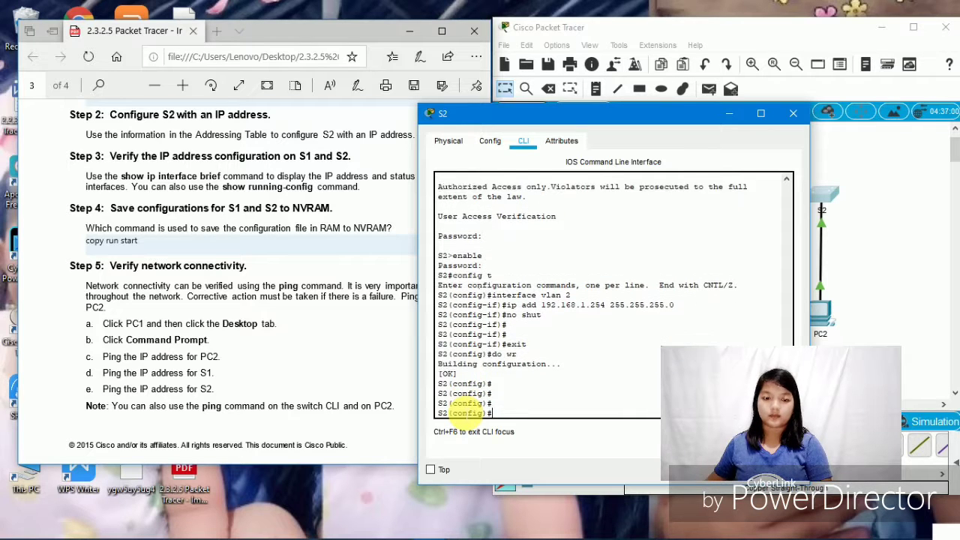
click(793, 113)
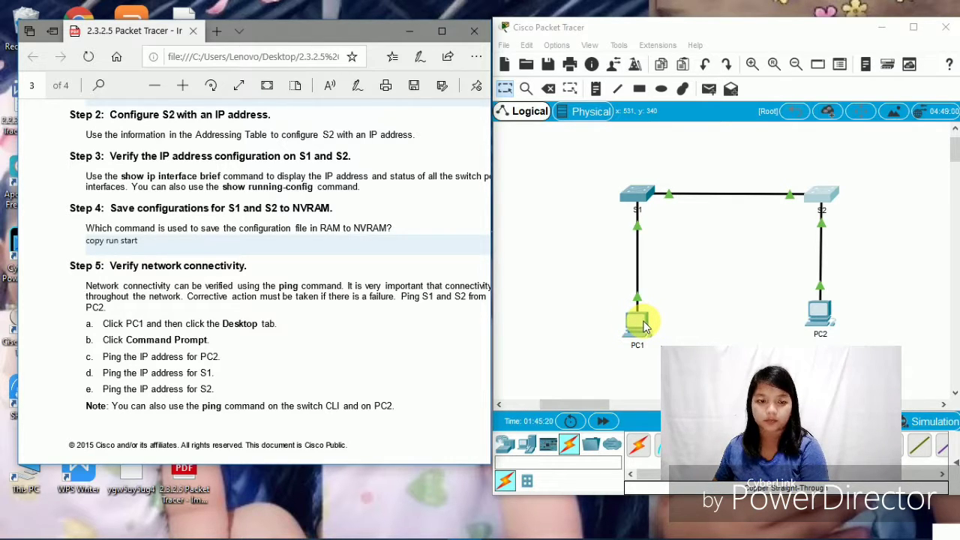
- Open PC1's Command Prompt and start typing a ping command
click(645, 327)
click(645, 327)
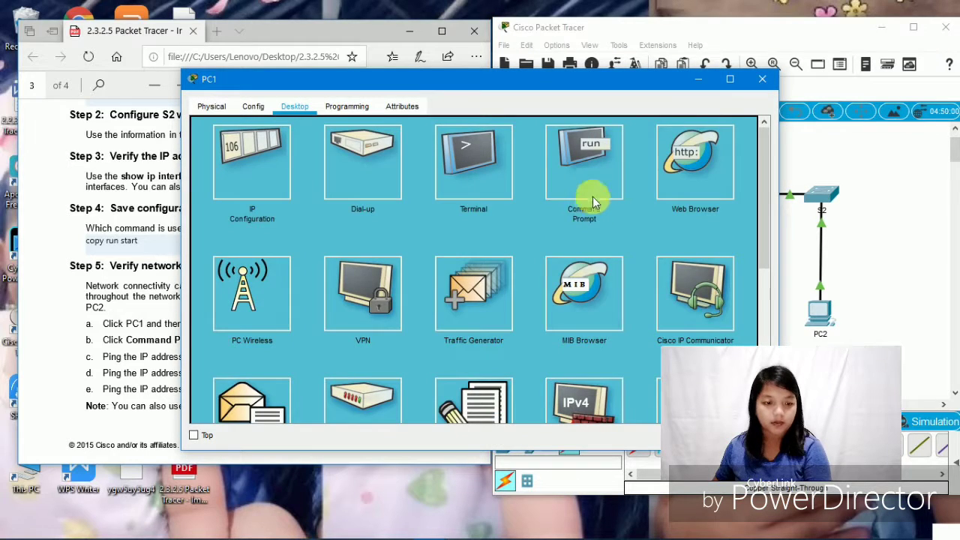
click(600, 178)
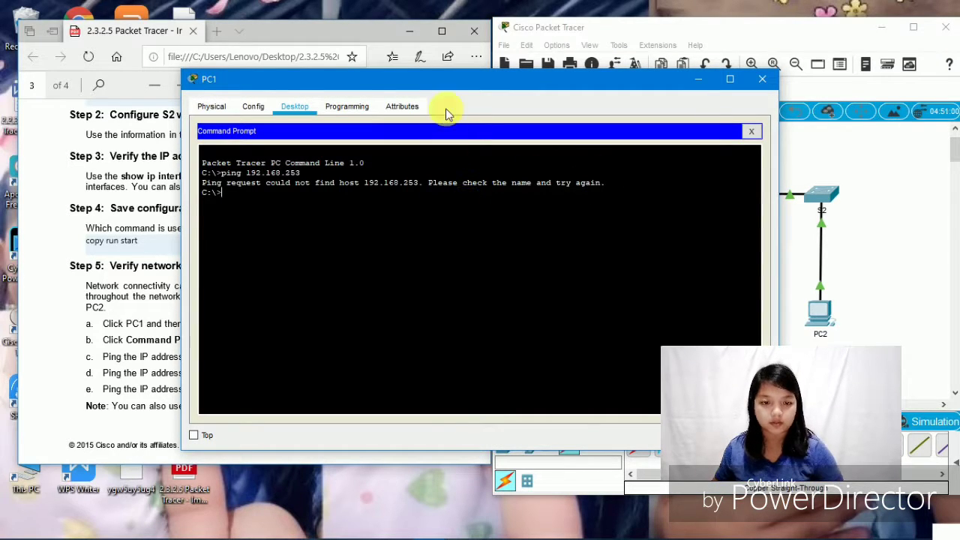
drag(462, 80, 494, 75)
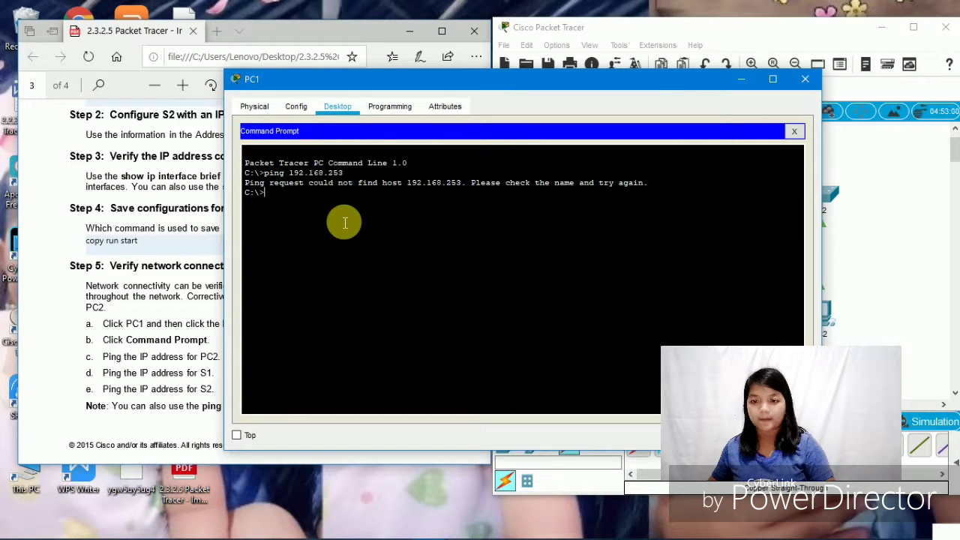
text(ping)
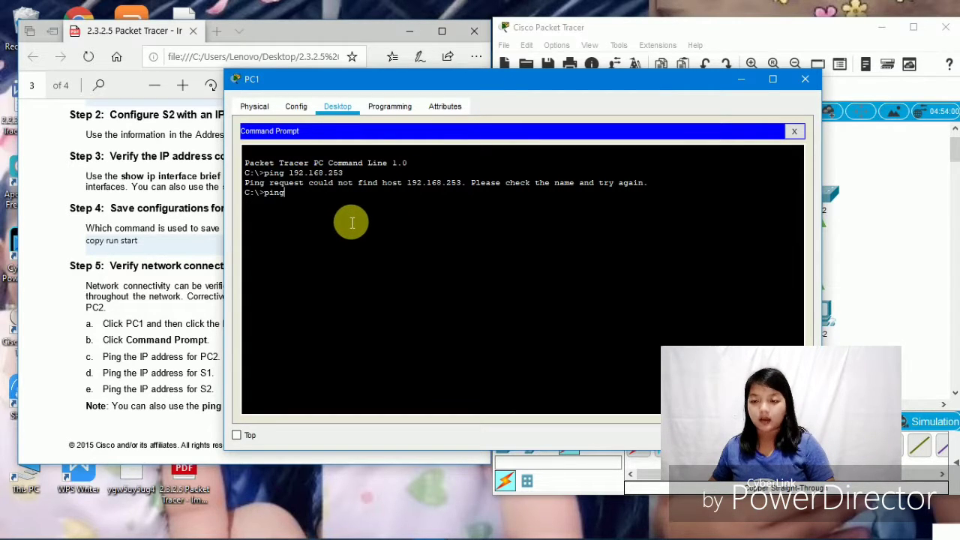
drag(660, 79, 514, 100)
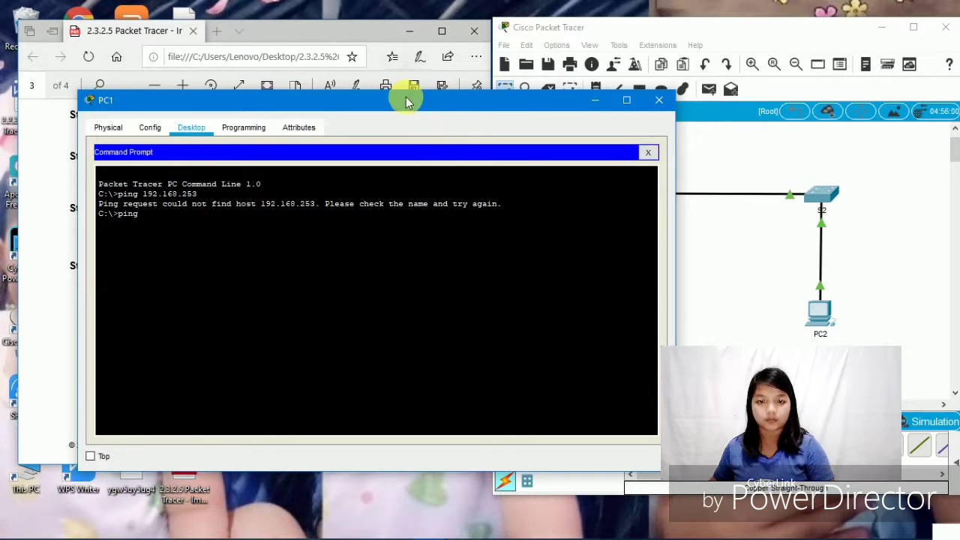
drag(405, 101, 436, 187)
click(476, 75)
click(540, 249)
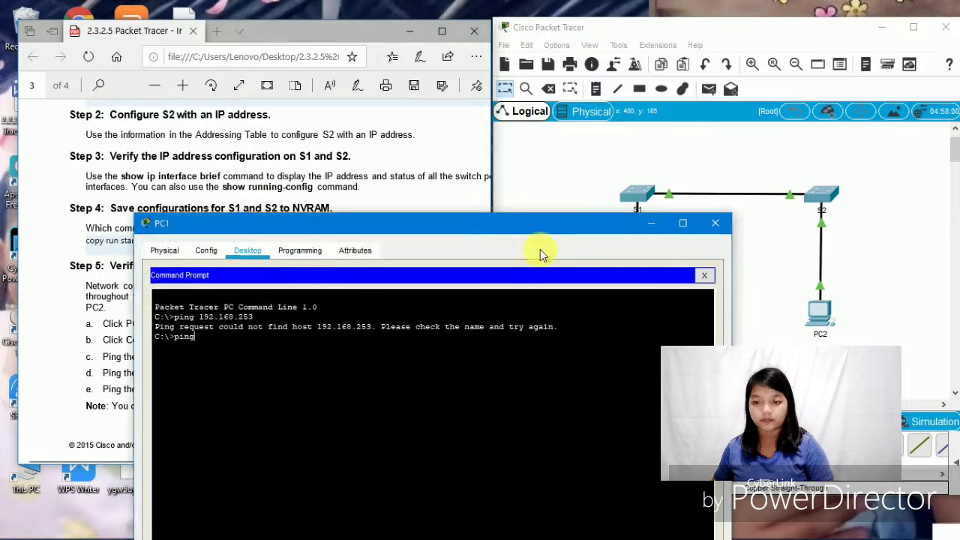
- Check PC2's IP configuration (192.168.1.2 / 255.255.255.0), then return to PC1's prompt
click(550, 114)
click(823, 315)
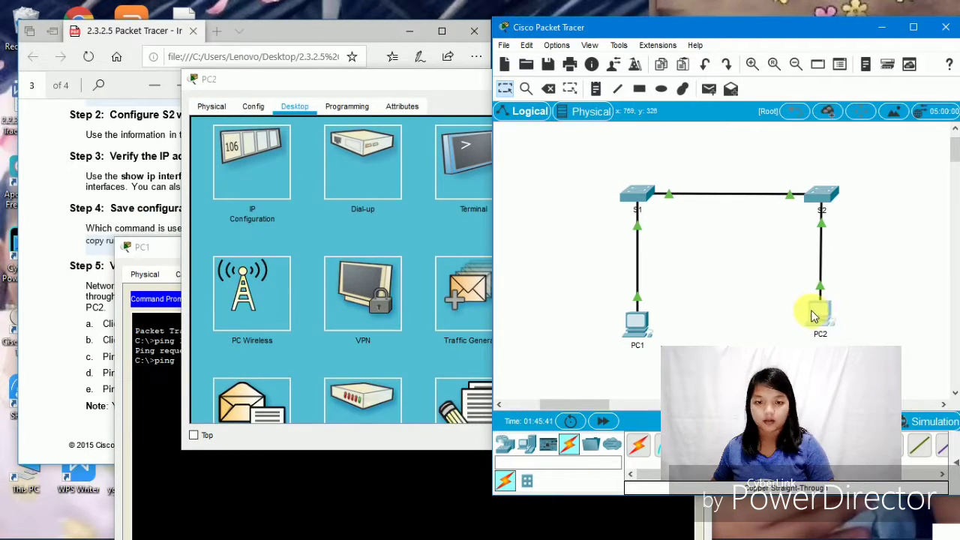
click(229, 202)
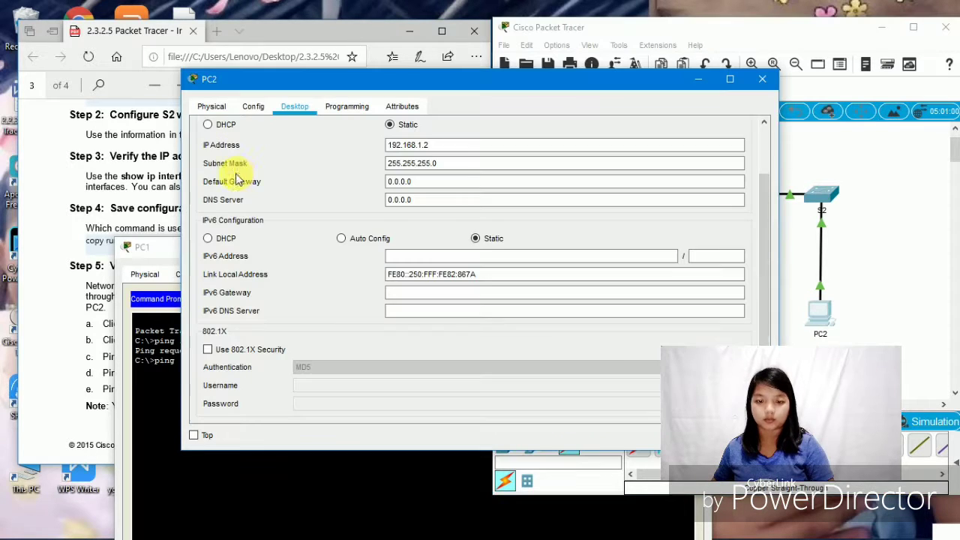
click(762, 79)
click(457, 251)
drag(455, 250, 583, 109)
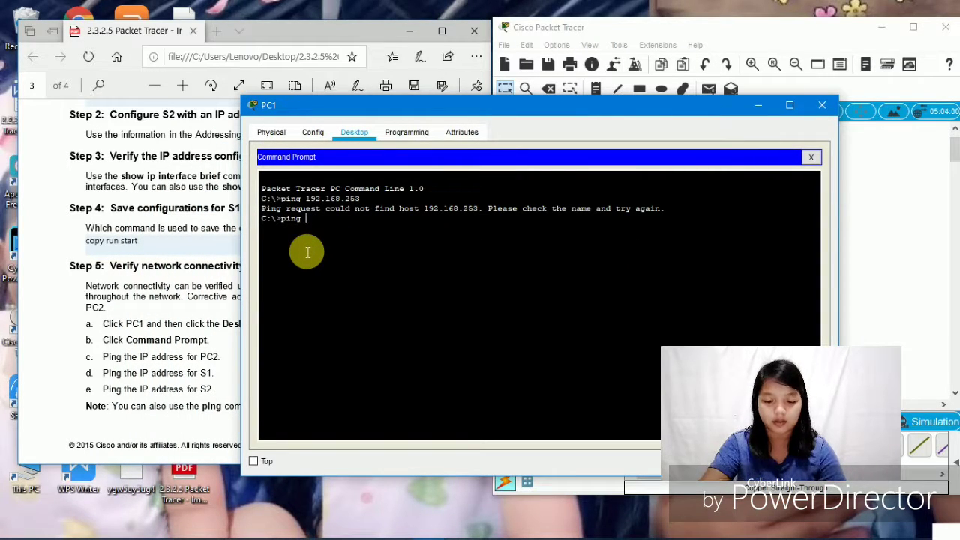
- From PC1, ping PC2 at 192.168.1.2 (4/4 replies) and S1 at 192.168.1.253 (3/4 replies)
text(192.168)
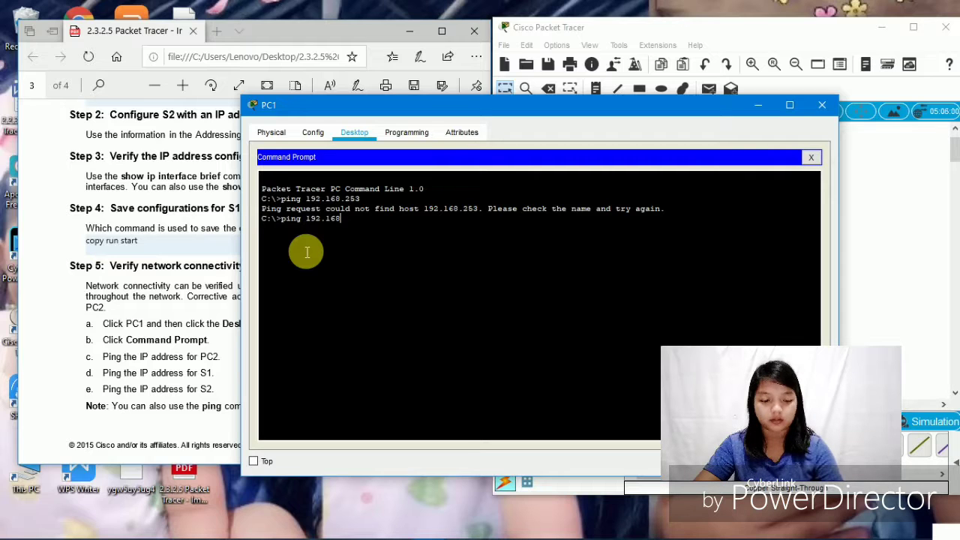
text(.1.)
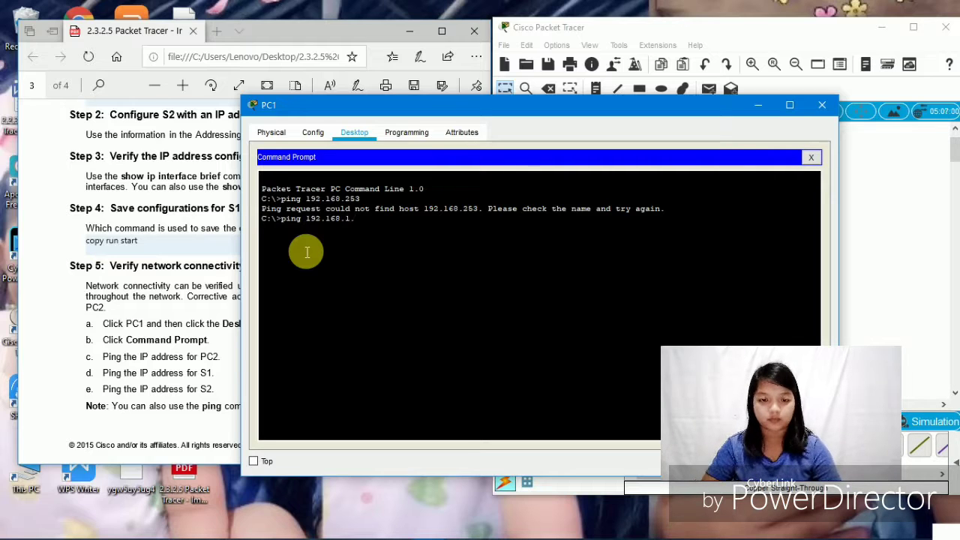
text(2)
key(Return)
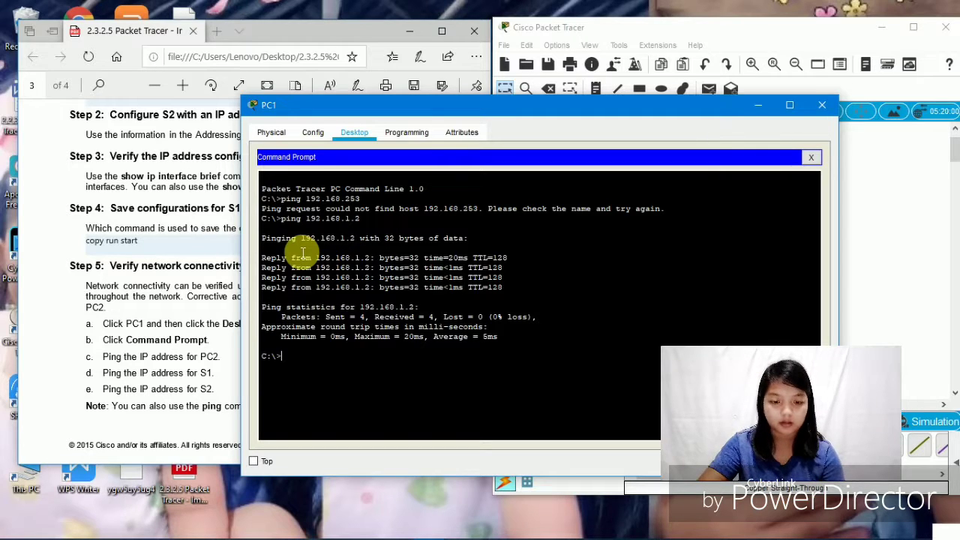
text(pi)
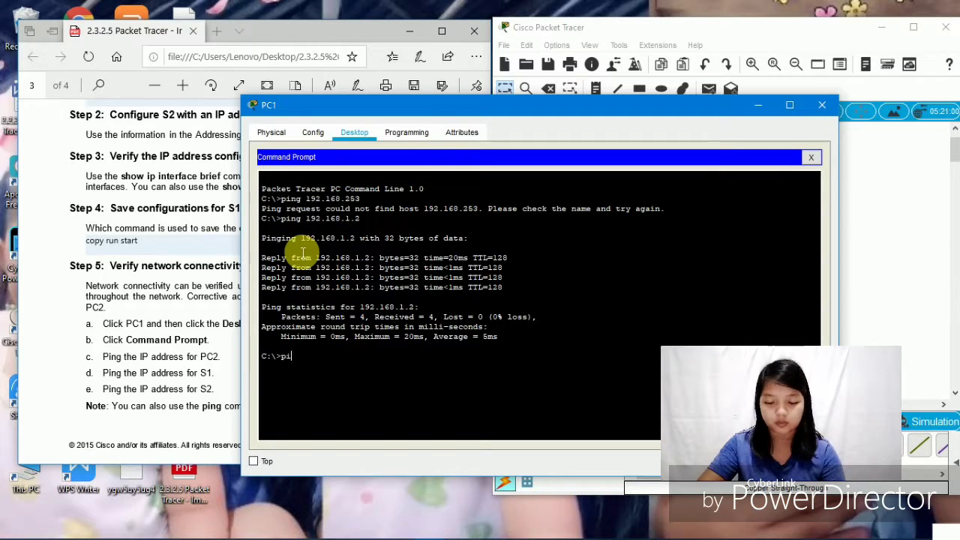
text(ng )
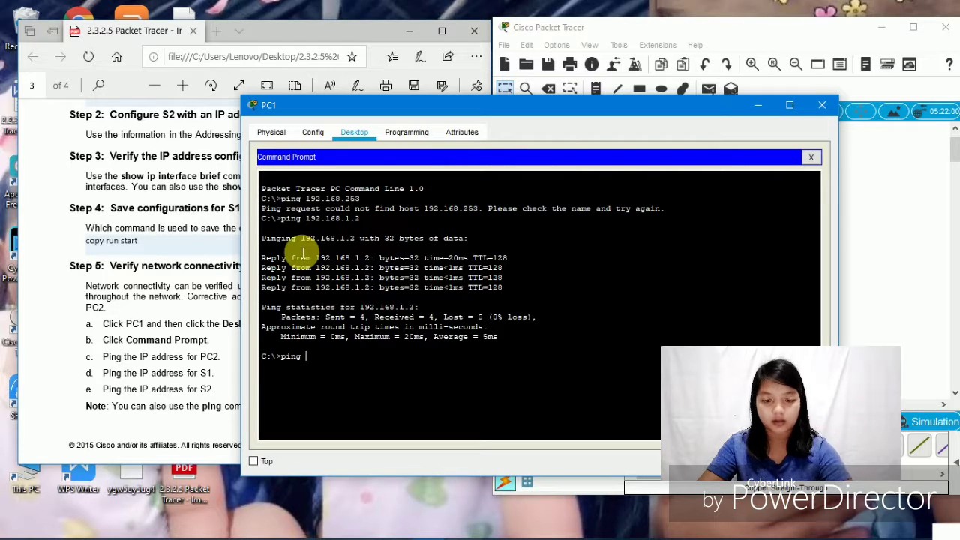
text(192.1)
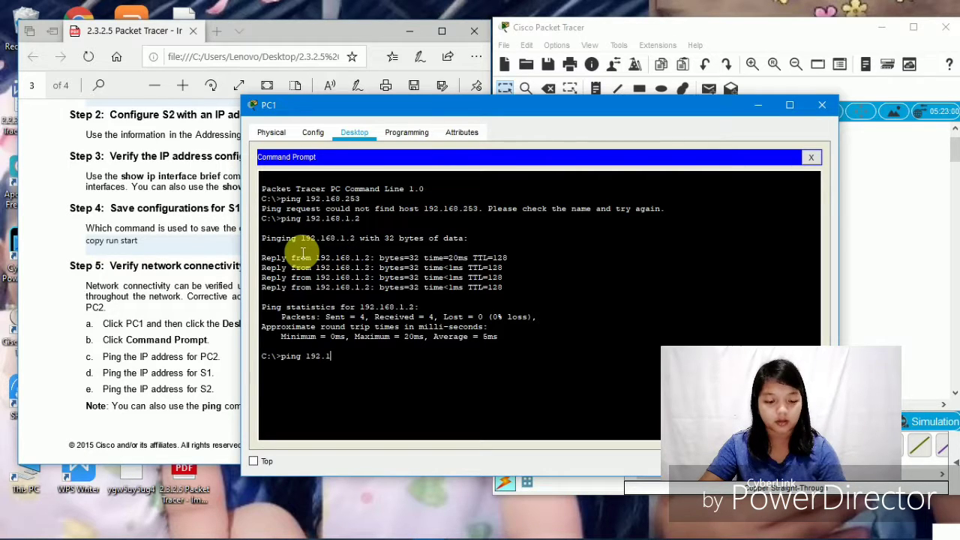
text(68.)
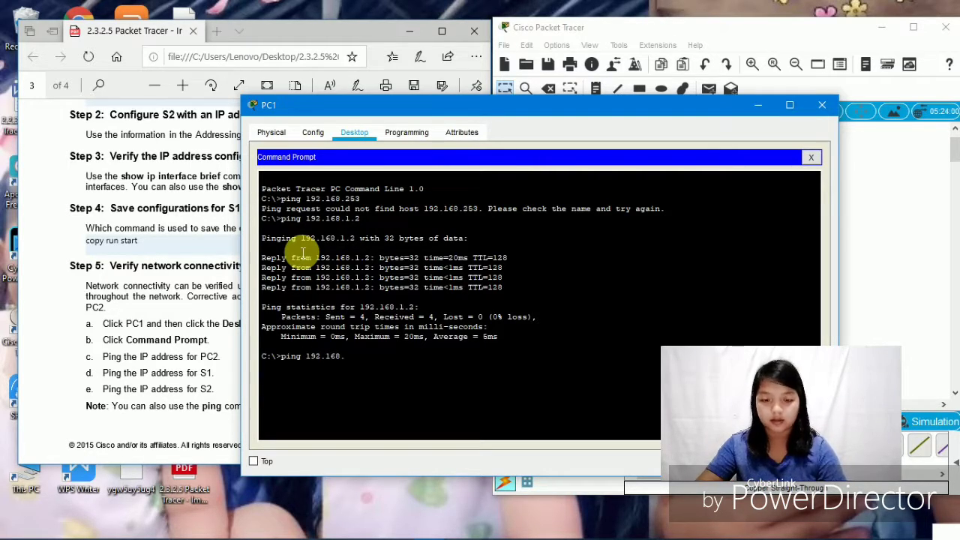
text(1.253)
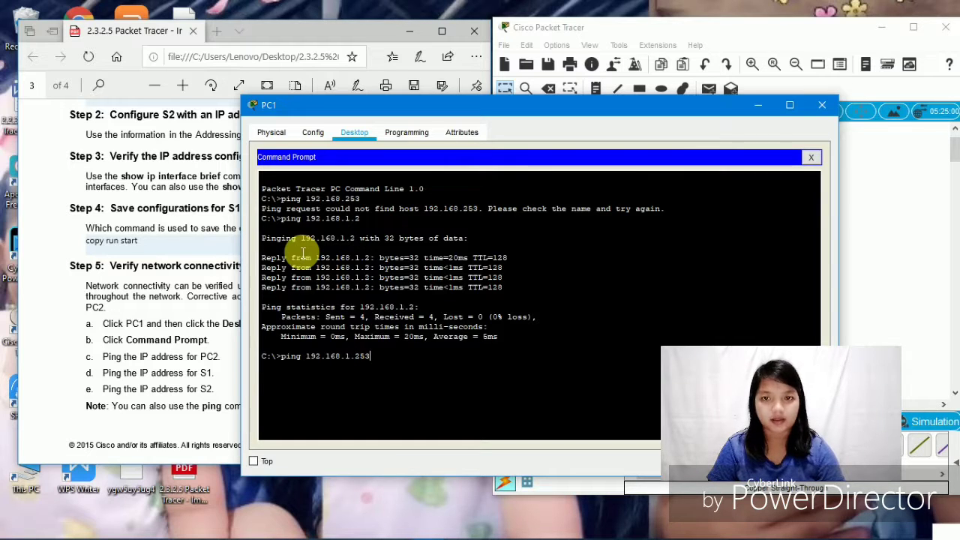
key(Return)
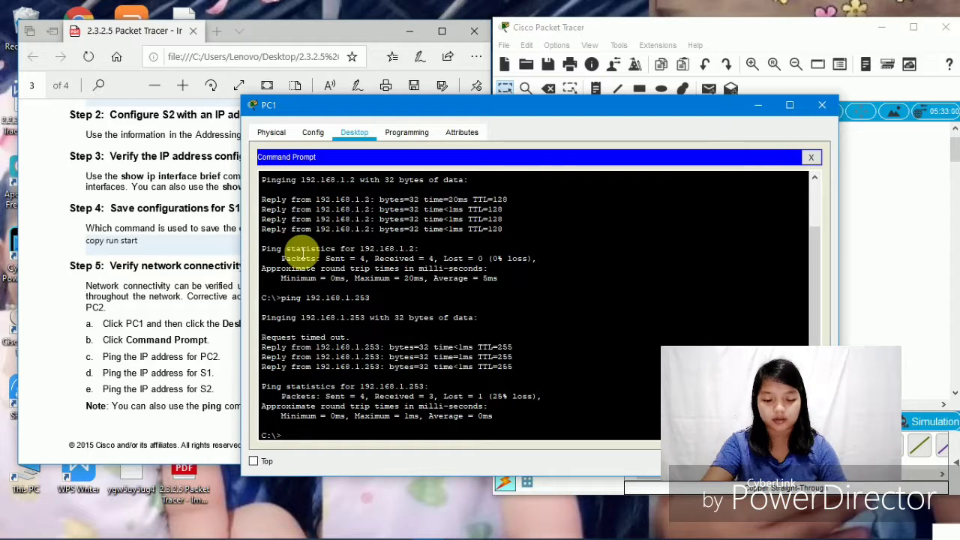
- Rerun ping 192.168.1.253 from PC1, getting 4/4 replies with 0% loss
text(192)
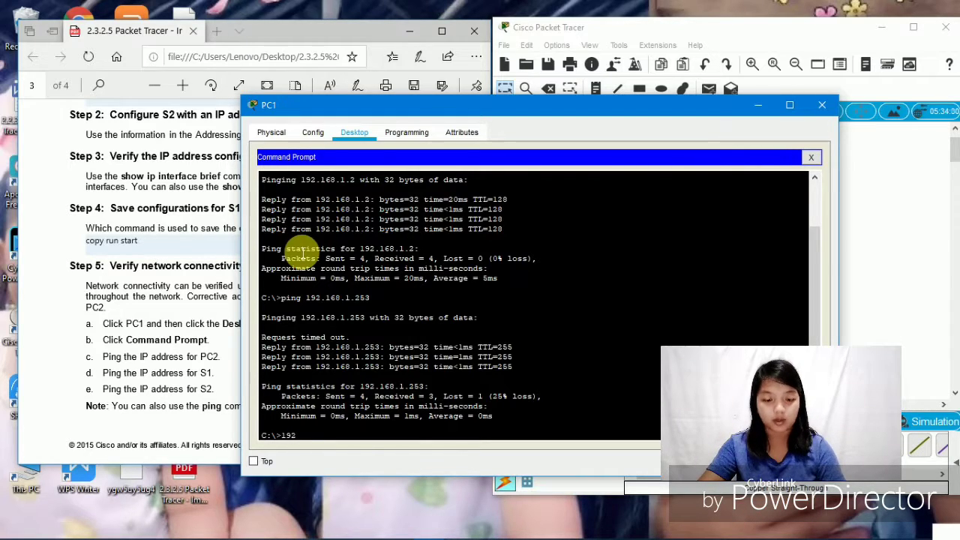
text(.168)
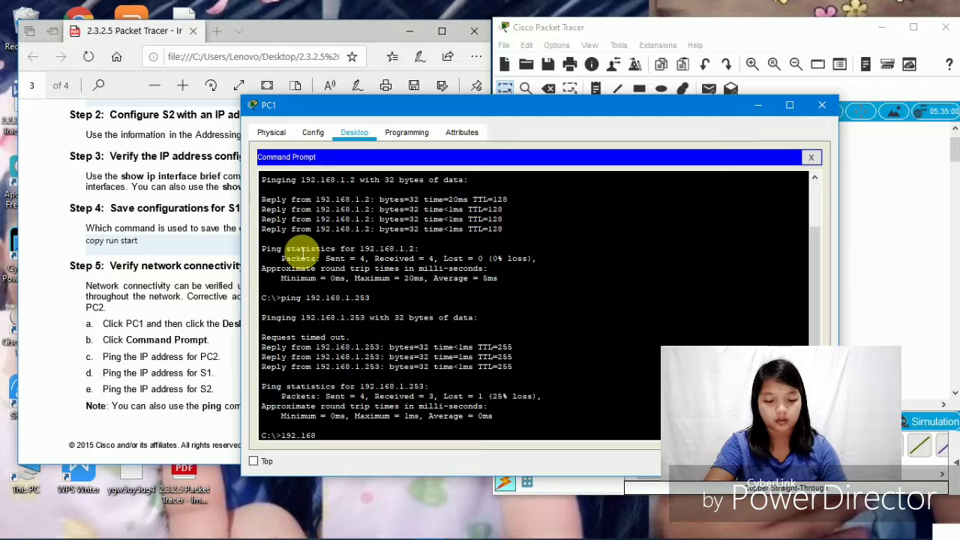
text(.1.)
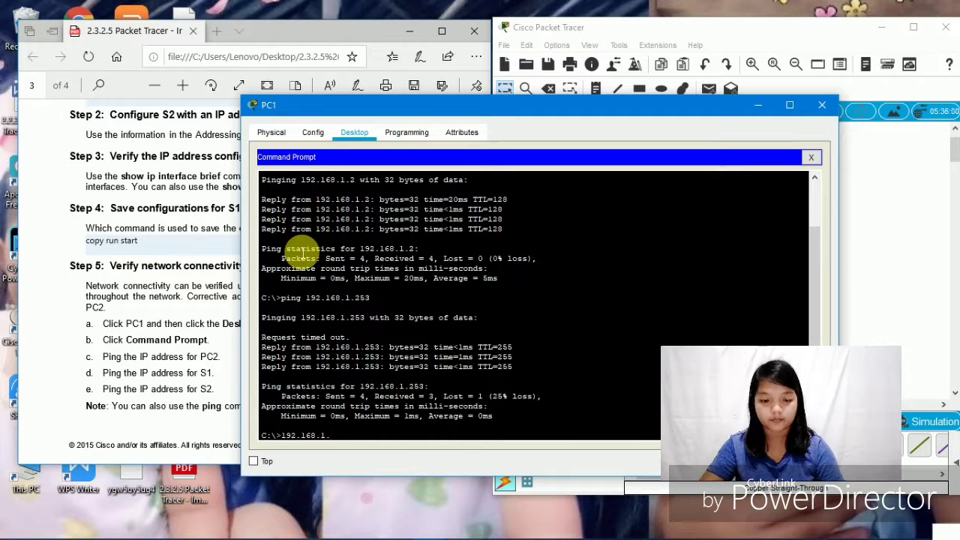
text(253)
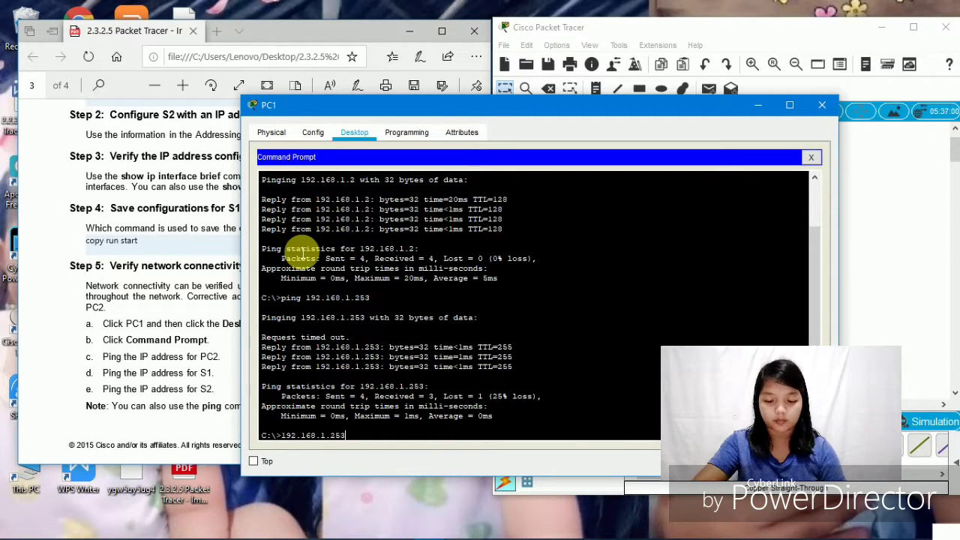
key(Return)
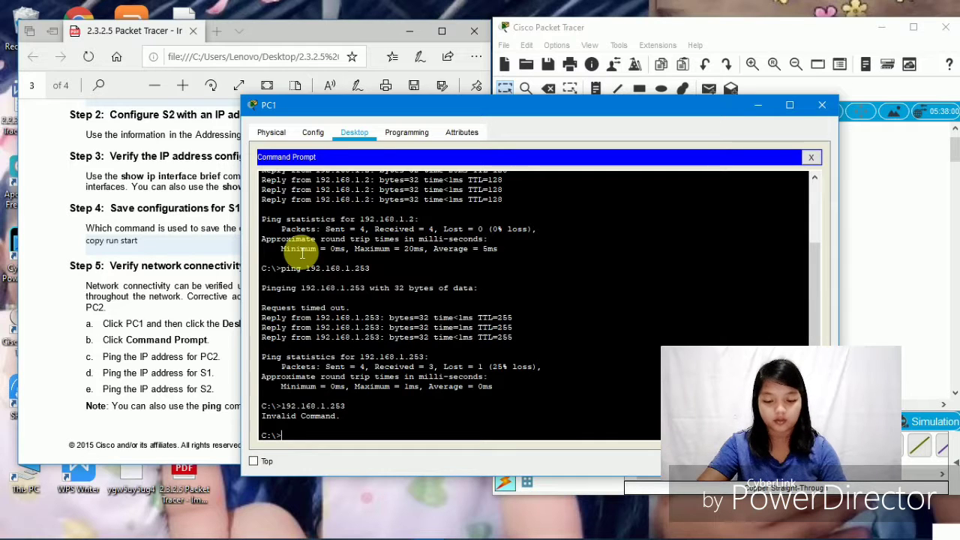
text(ping )
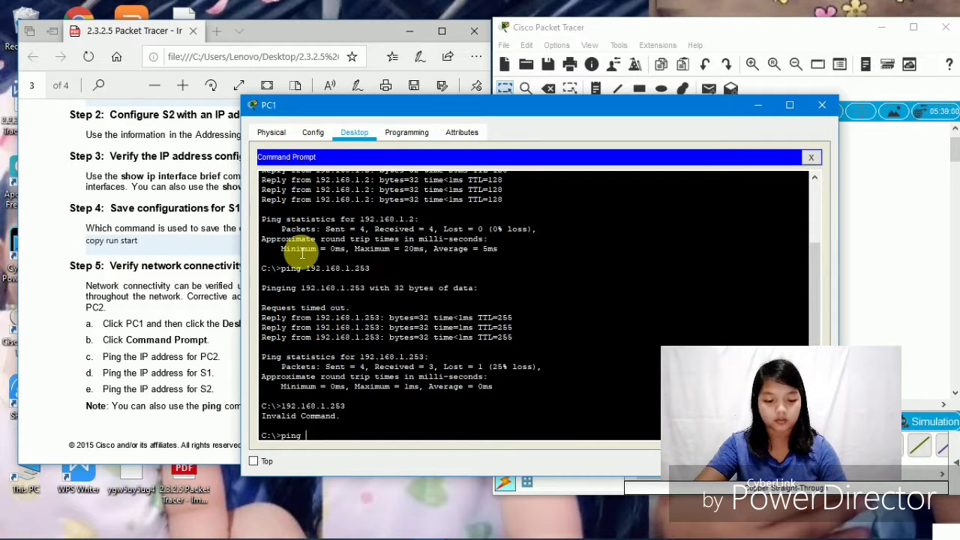
text(10)
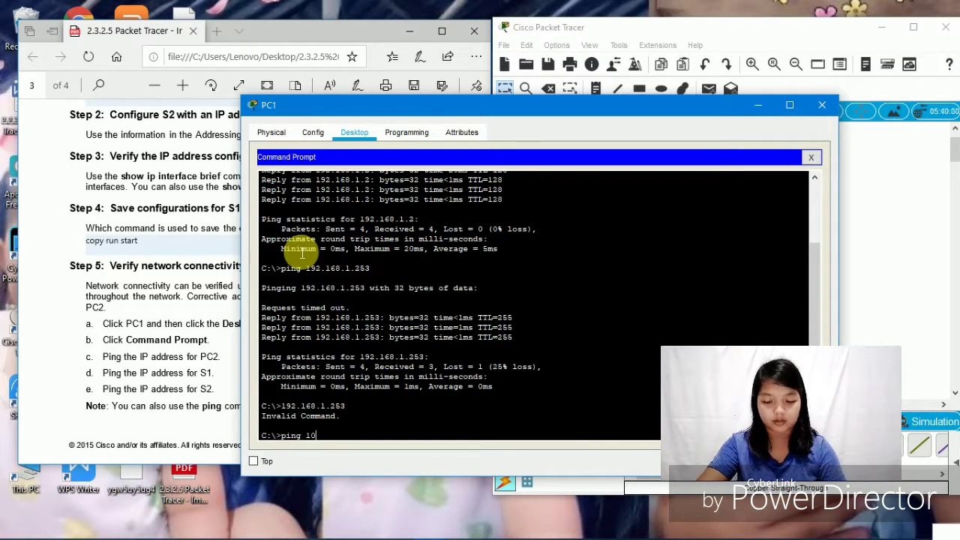
key(BackSpace)
text(92.1)
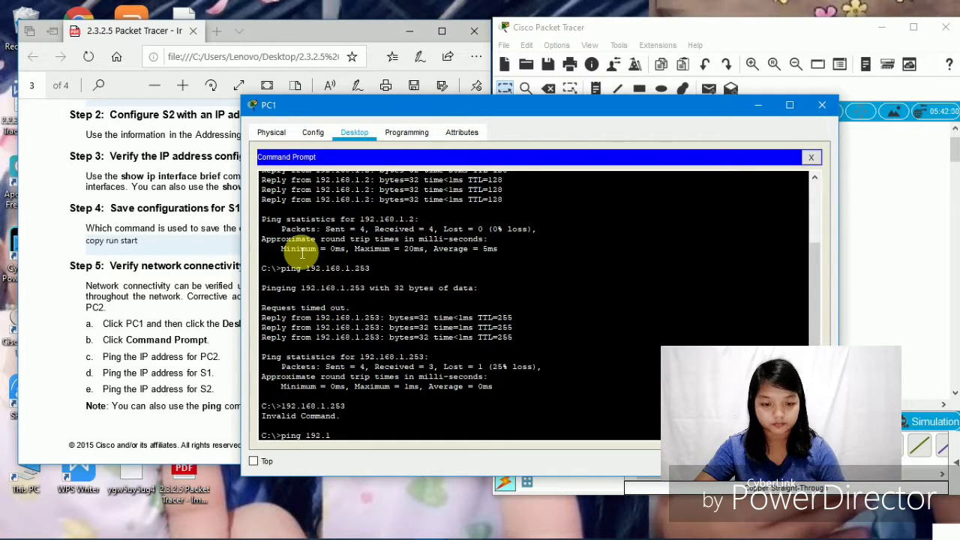
text(68.)
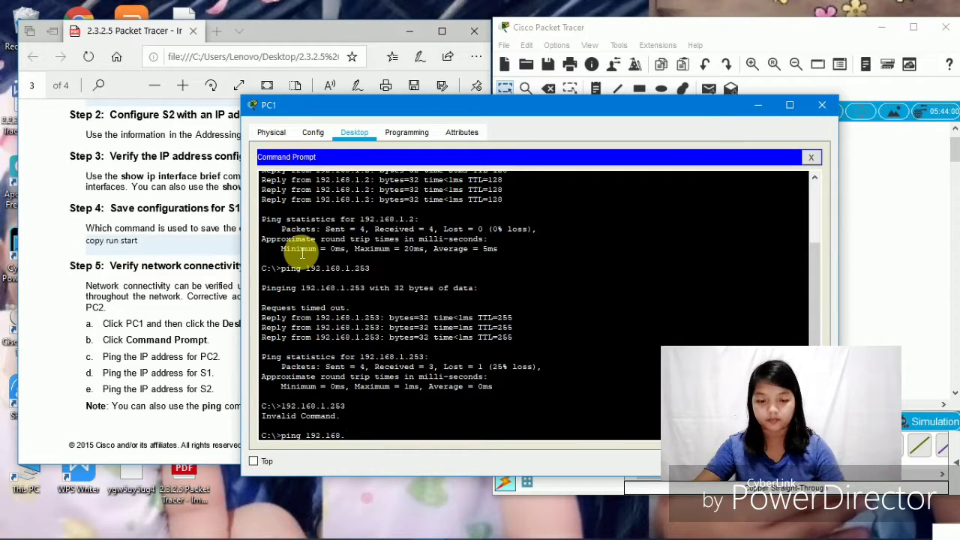
text(1.25)
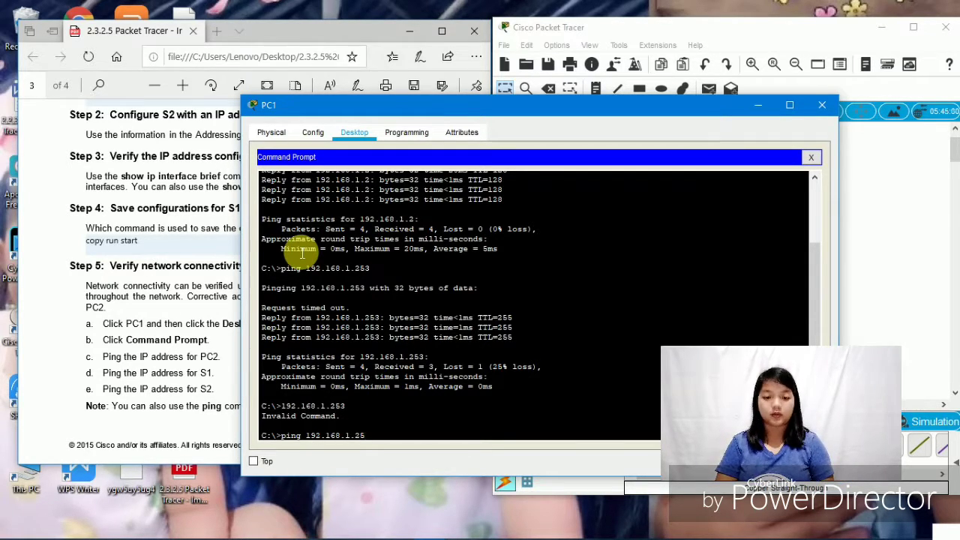
text(3)
key(Return)
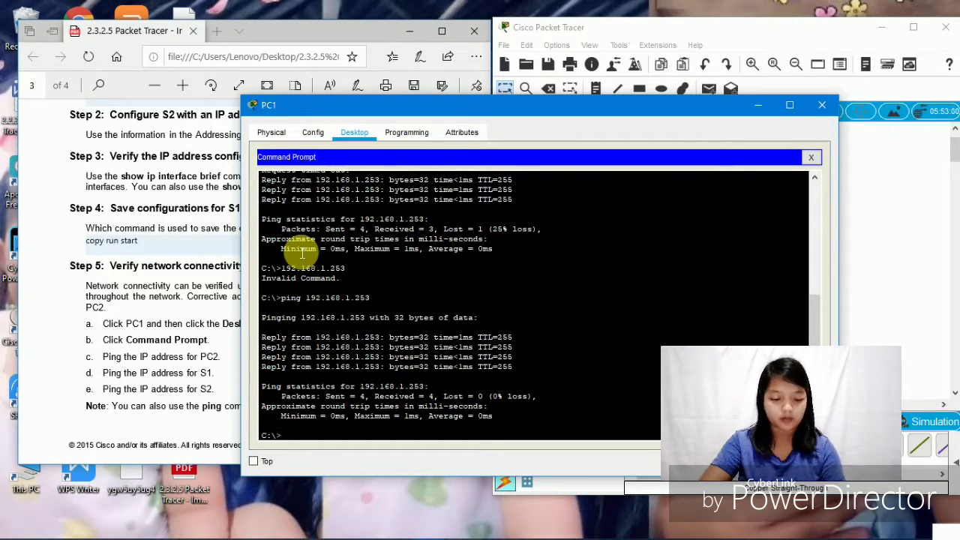
- From PC1, ping S2 at 192.168.1.254 three times; every attempt times out with 100% loss
text(pi)
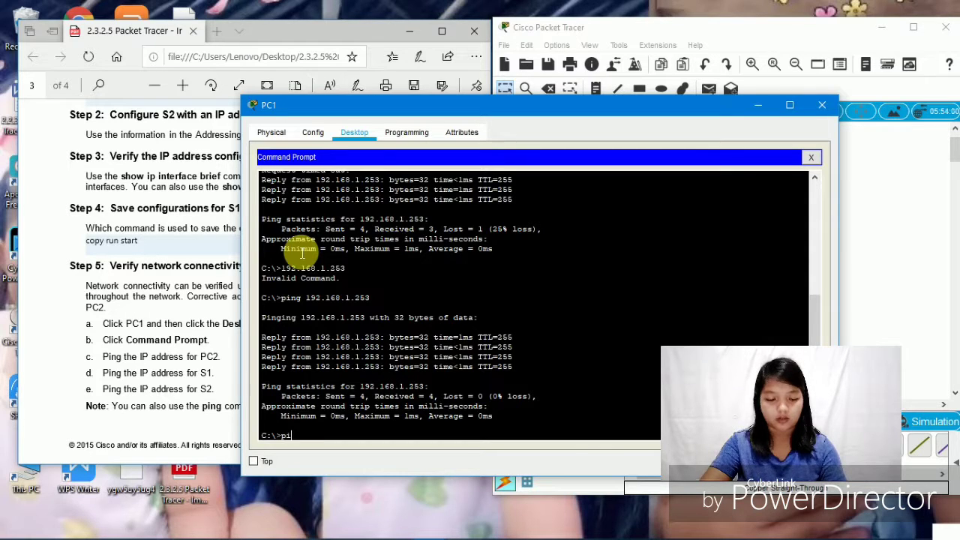
text(ng)
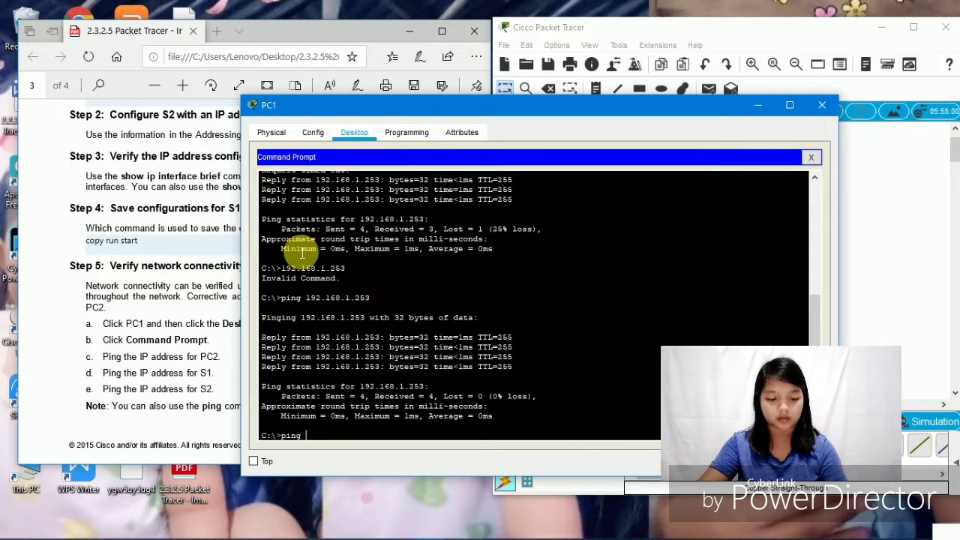
text( 19)
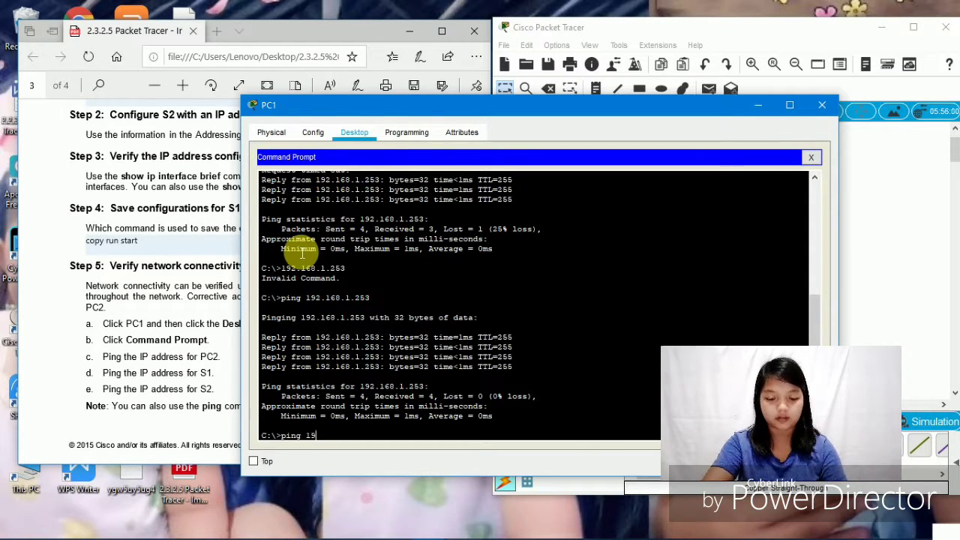
text(2.1)
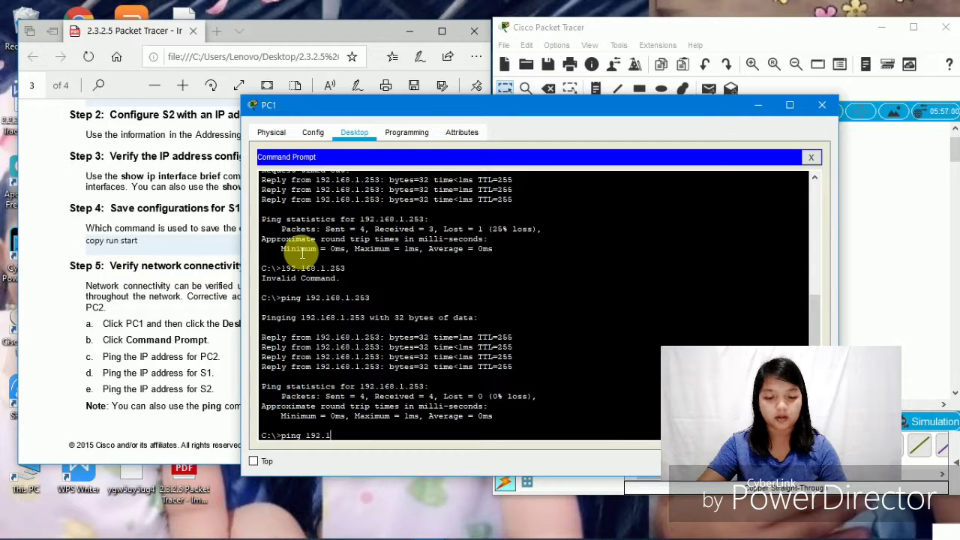
text(68)
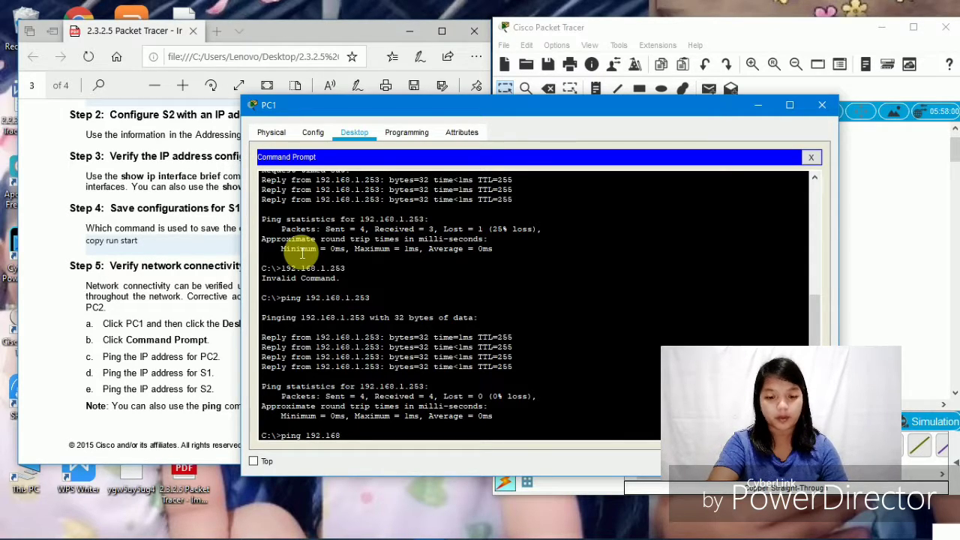
text(.1.)
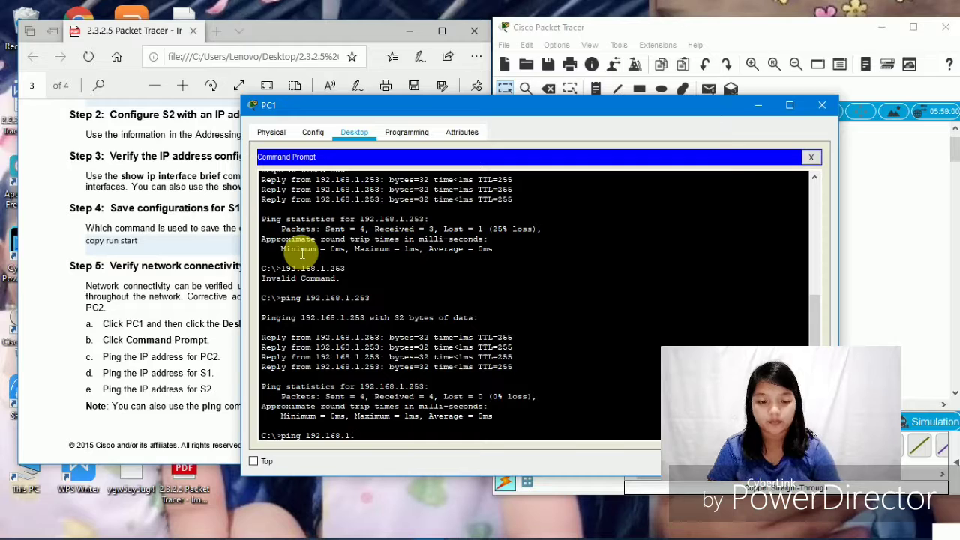
text(254)
key(Return)
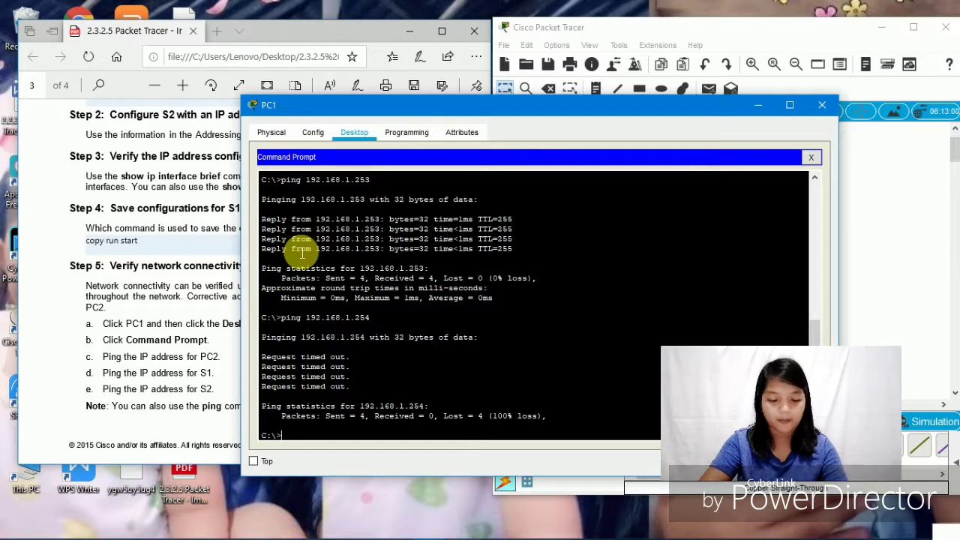
text(pin)
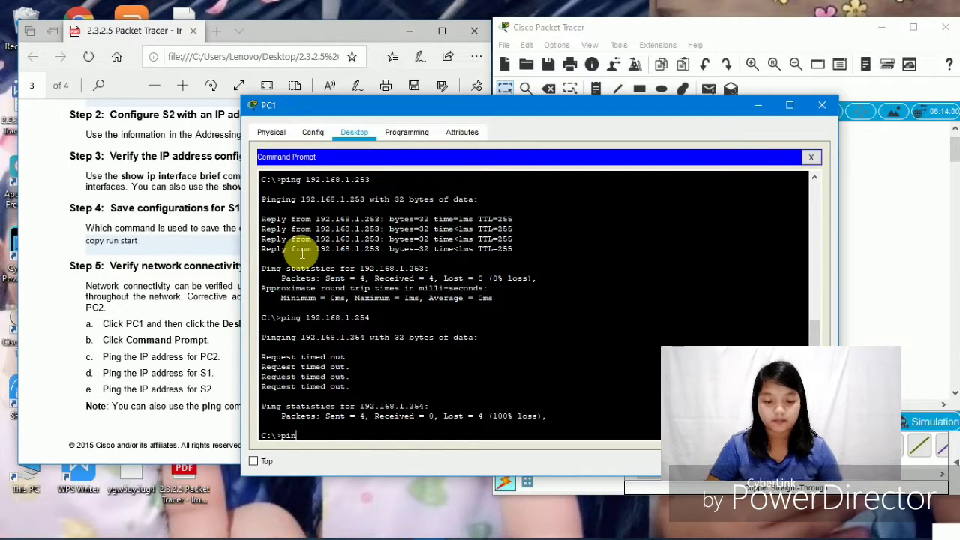
text(g 192.168.1.254)
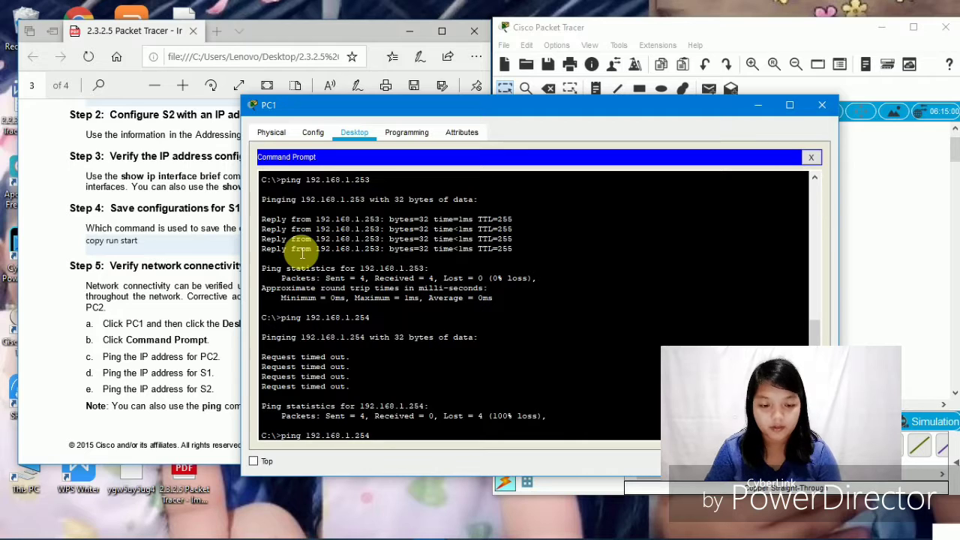
key(Return)
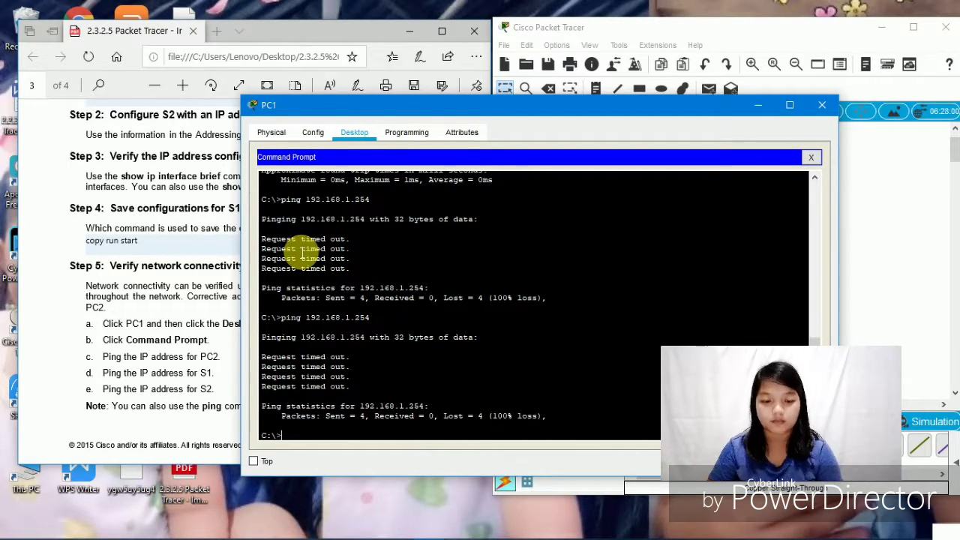
key(Up)
key(Return)
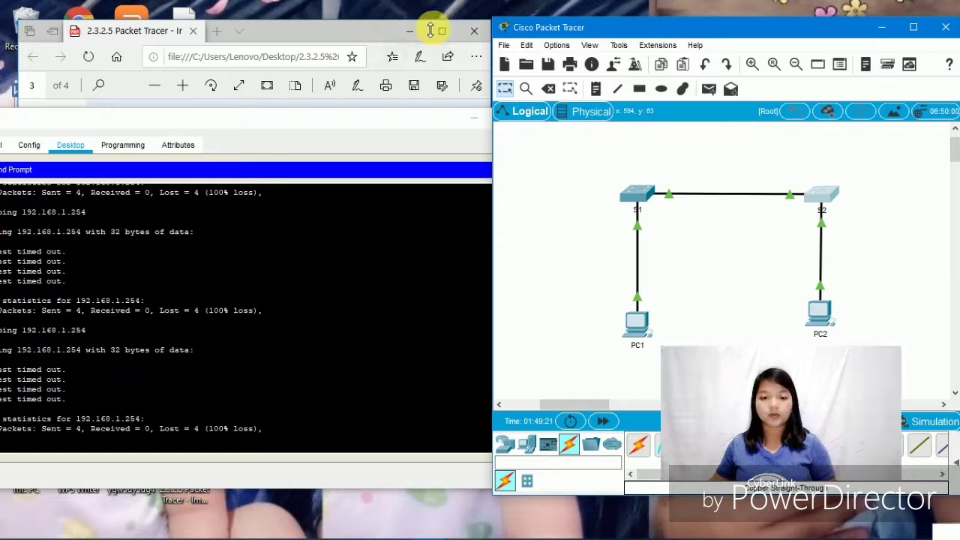
- Maximize the lab PDF window and scroll up to show Step 5
click(443, 32)
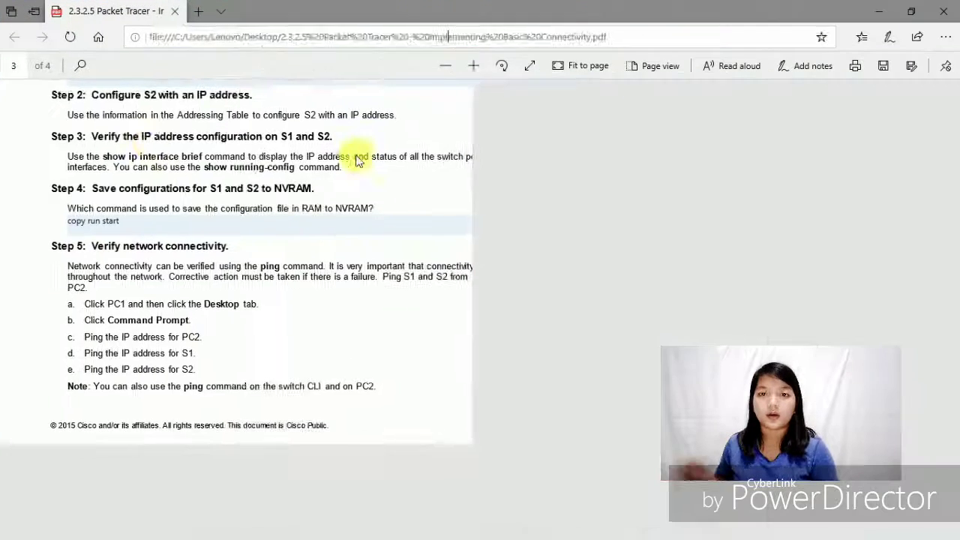
click(440, 37)
scroll(404, 407, up, 2)
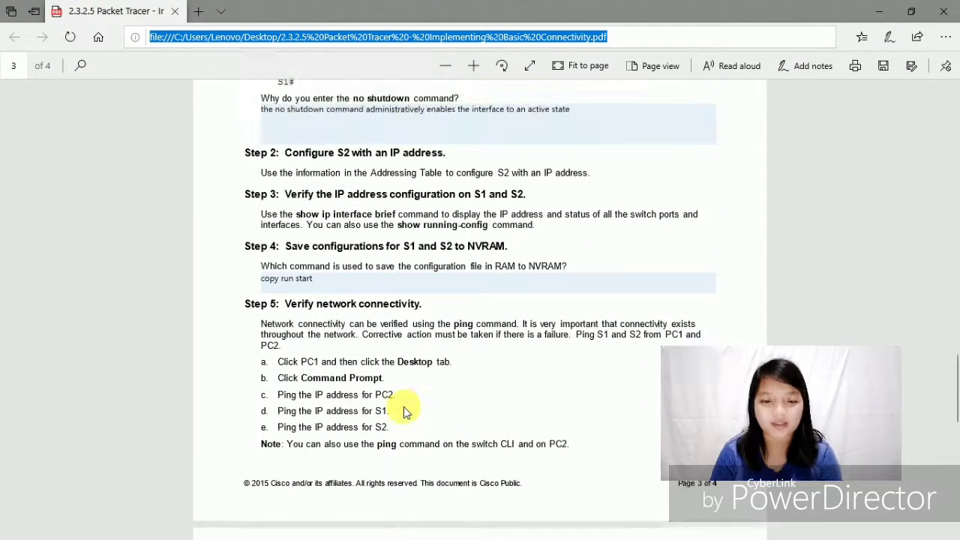